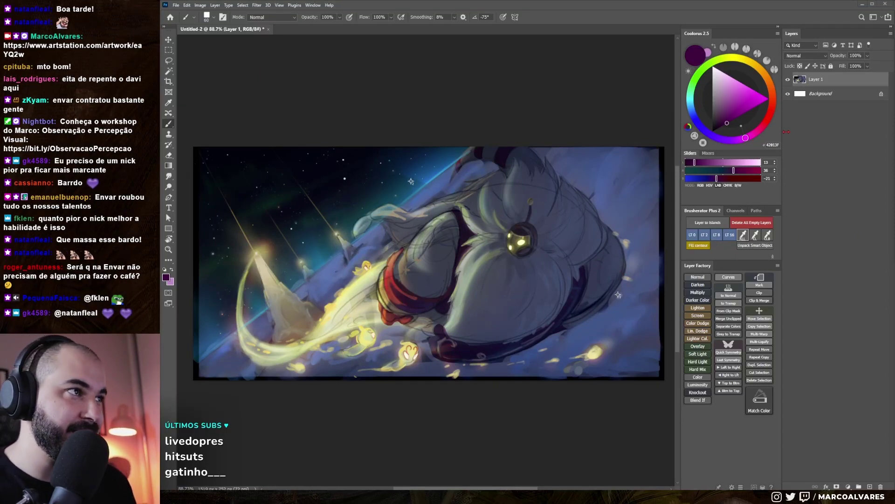
Select the Background layer and add an empty Layer 2 directly above it, below Layer 1
click(168, 41)
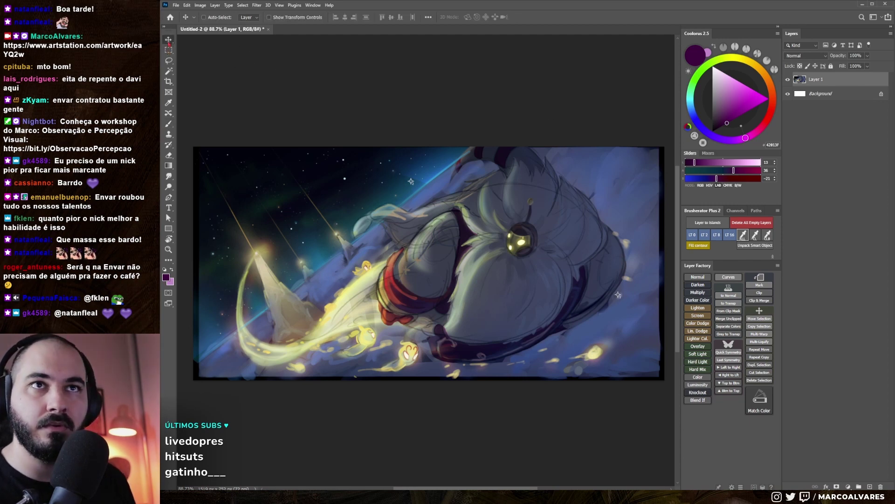
click(821, 93)
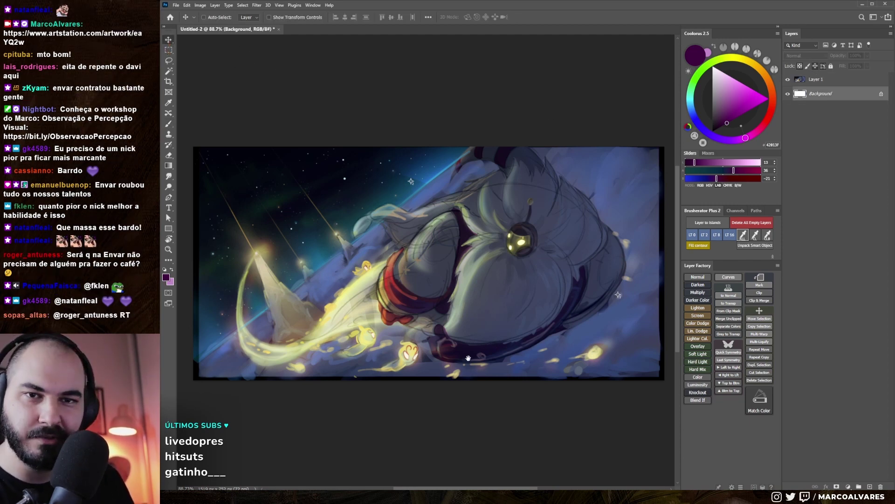
drag(469, 359, 468, 351)
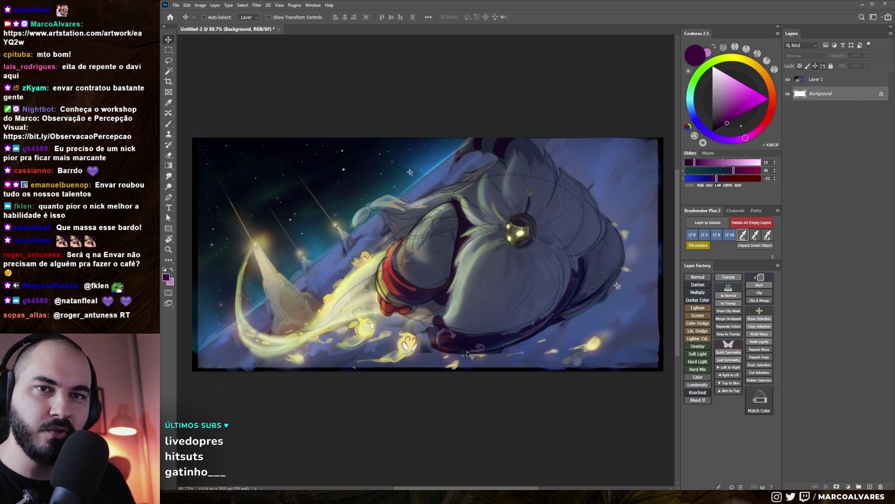
drag(500, 310, 497, 313)
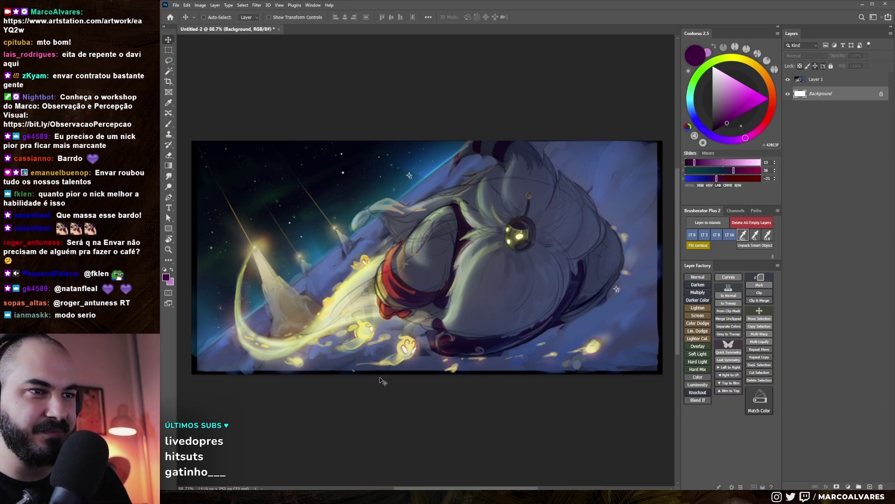
drag(375, 405, 374, 407)
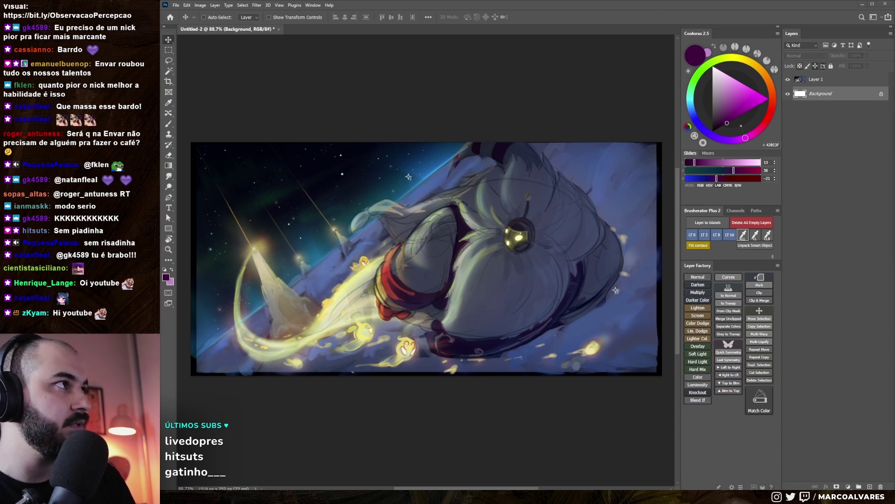
key(ctrl+alt+shift+n)
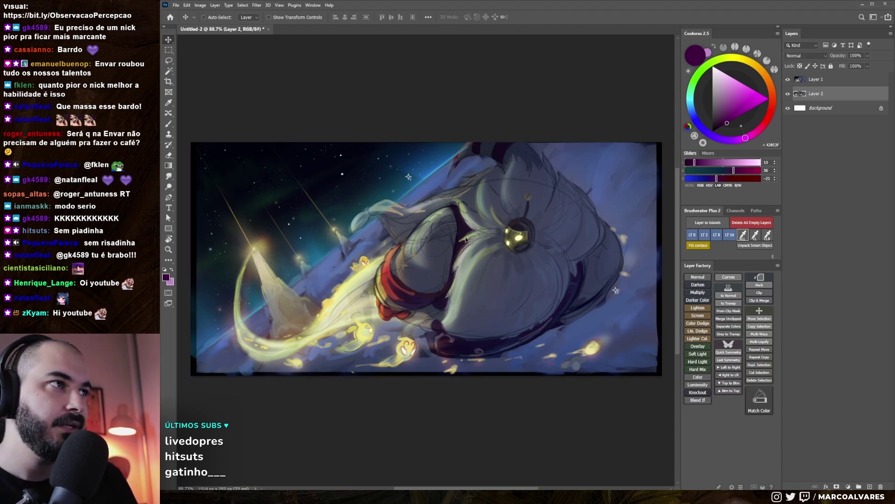
Move Layer 2 above Layer 1 and scale its A/B comparison image down to about 86%
drag(814, 94, 813, 78)
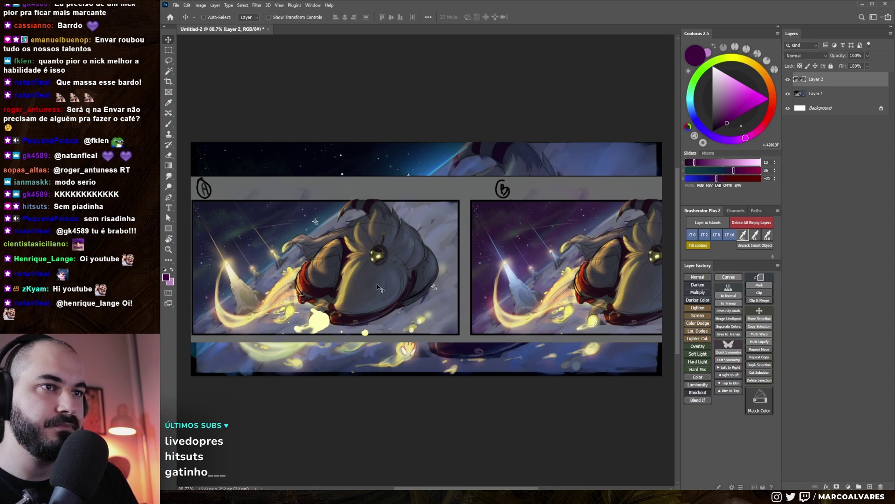
key(ctrl+t)
drag(574, 284, 510, 297)
drag(665, 273, 586, 282)
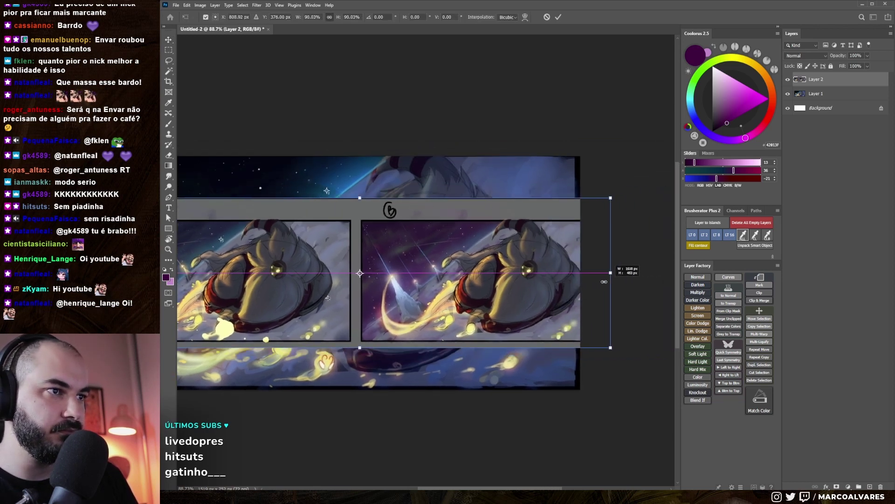
drag(394, 306, 487, 278)
key(Return)
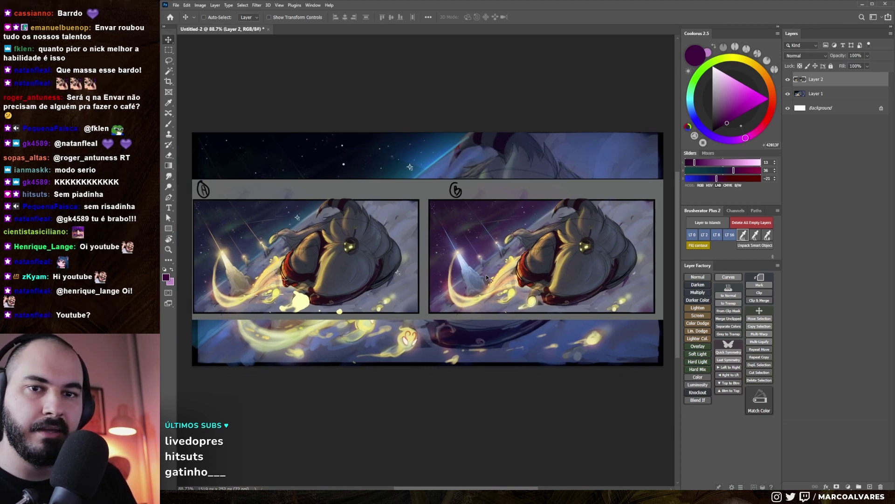
Hide Layer 2 so only the space-creature painting shows
scroll(472, 273, up, 1)
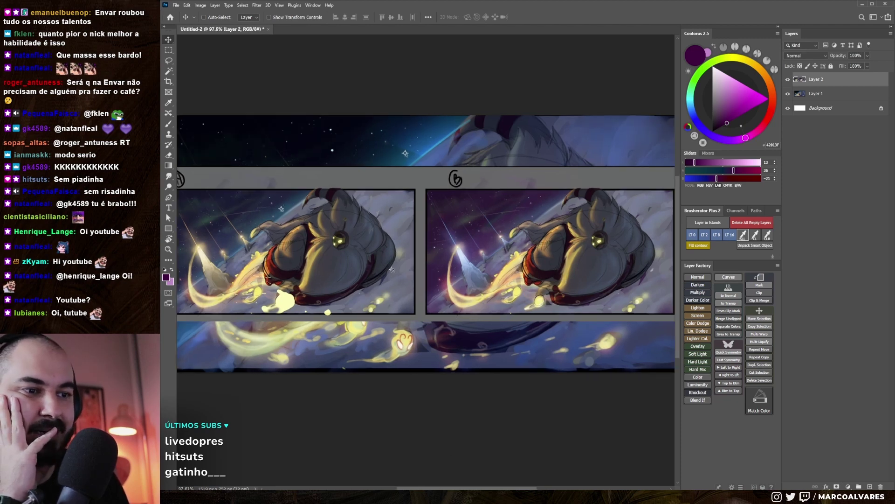
drag(405, 153, 415, 153)
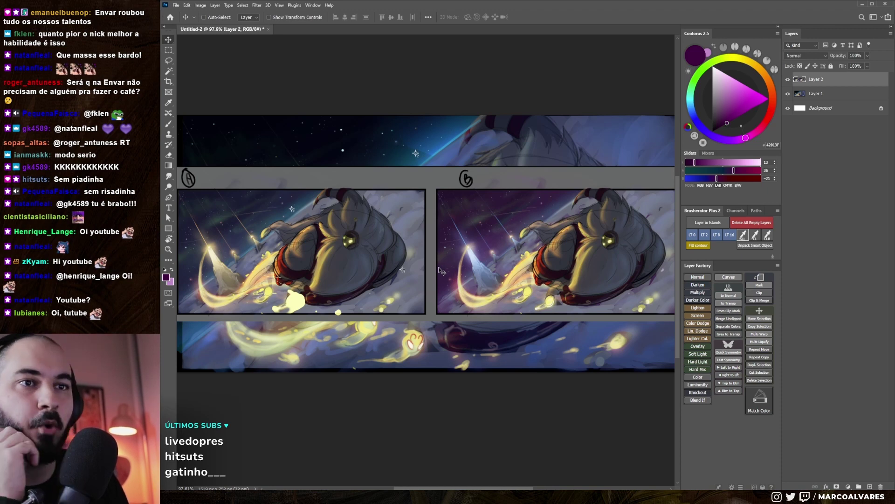
click(788, 80)
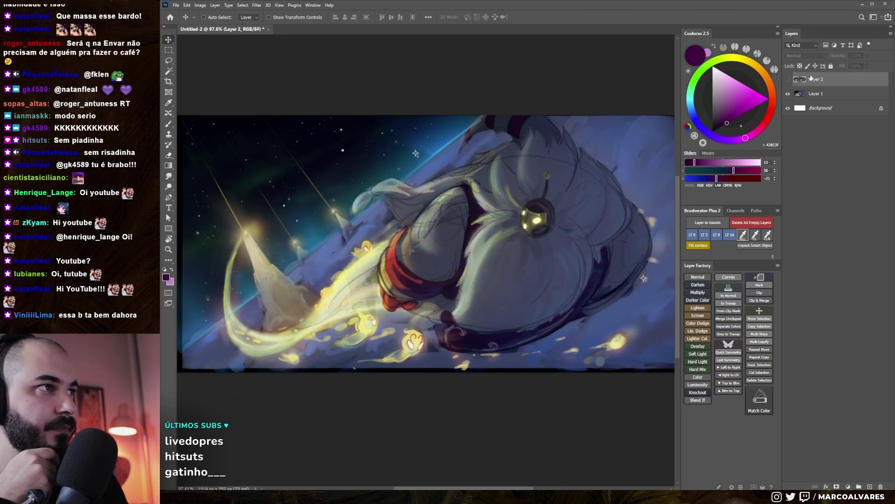
Toggle Layer 2's visibility on and off, leaving the comparison layer hidden
click(789, 80)
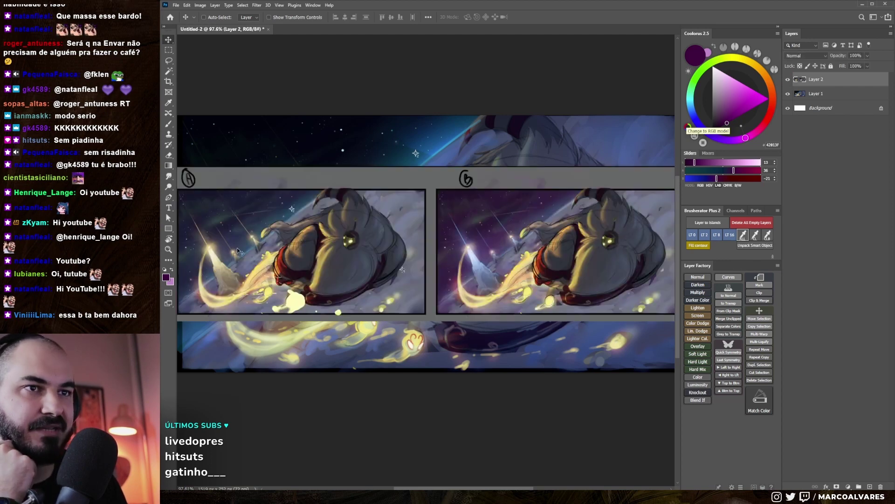
click(788, 80)
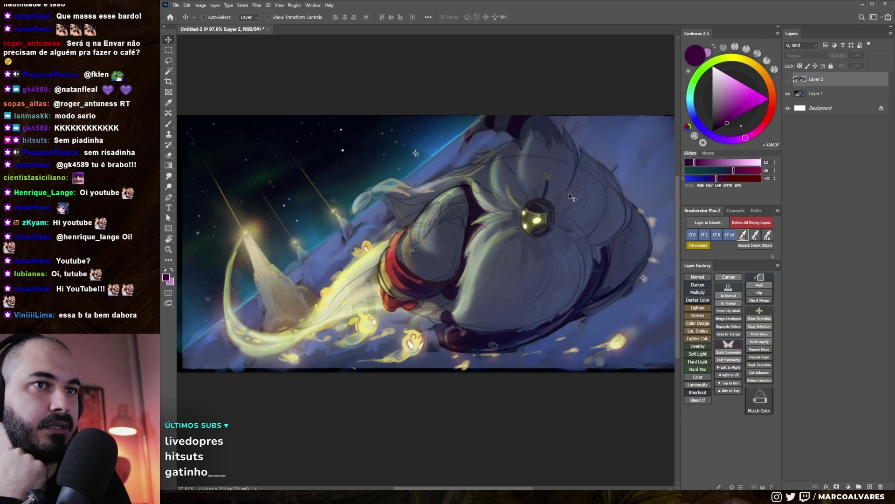
scroll(485, 260, down, 2)
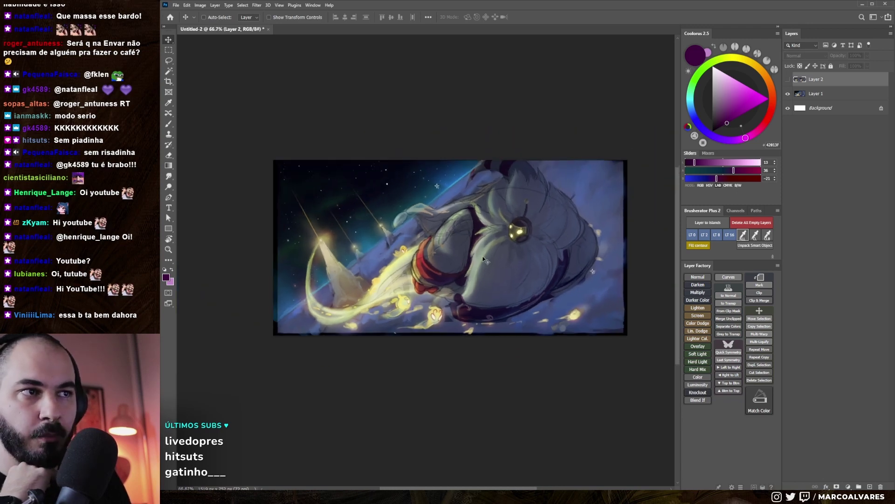
scroll(483, 259, up, 2)
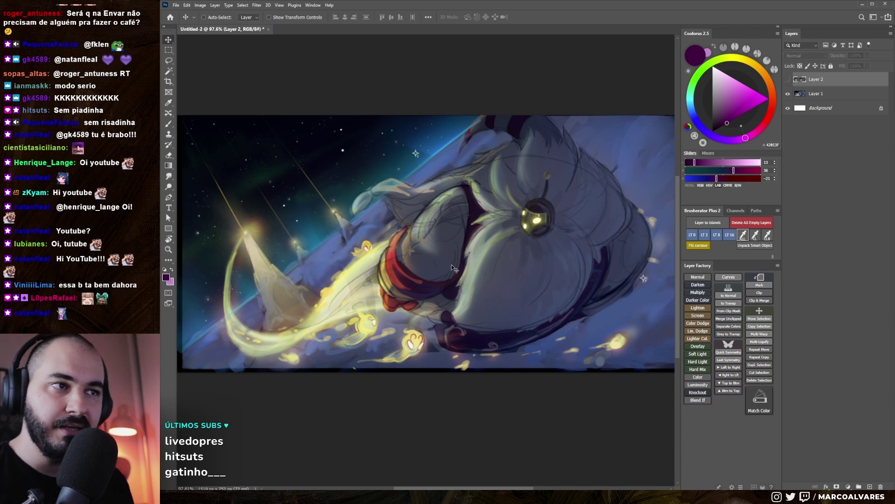
scroll(452, 264, down, 1)
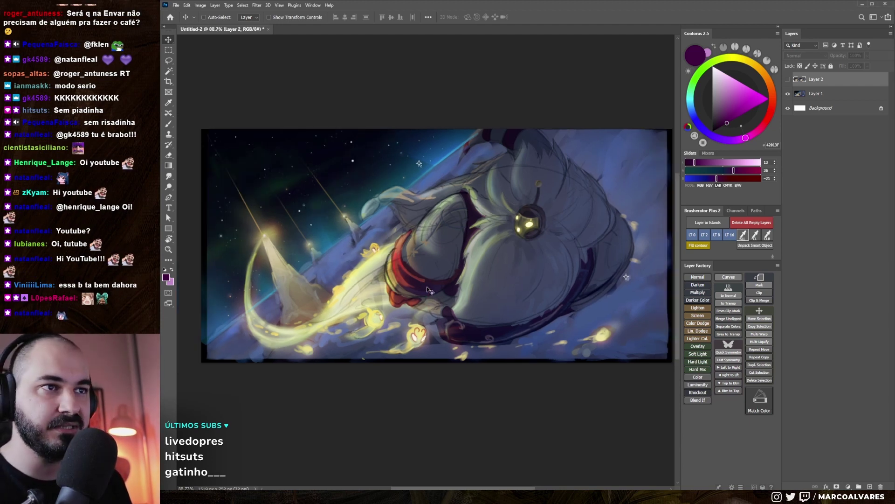
Toggle Proof Colors (Ctrl+Y) to compare the painting in greyscale and colour
key(ctrl)
key(ctrl+y)
key(ctrl+y)
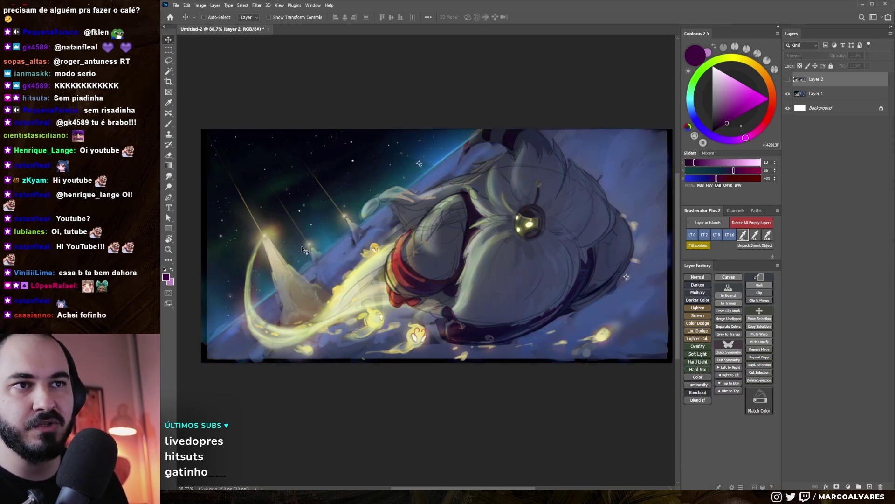
key(ctrl+y)
key(ctrl+y)
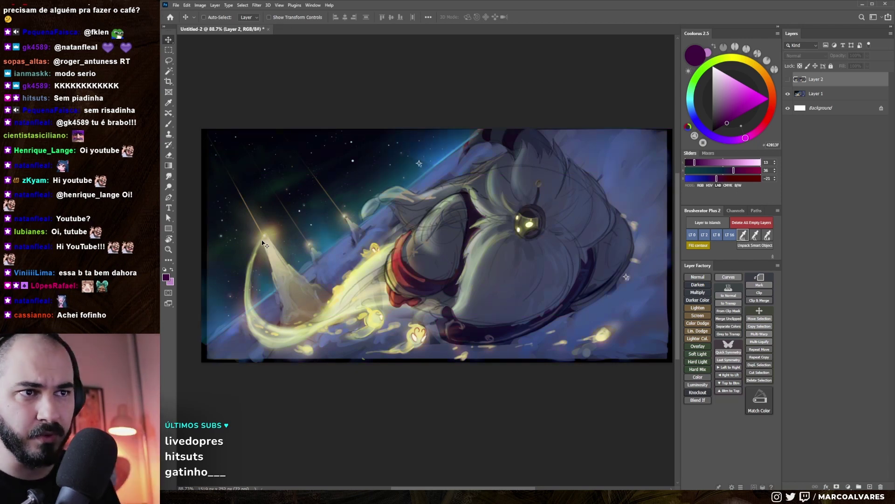
key(ctrl+y)
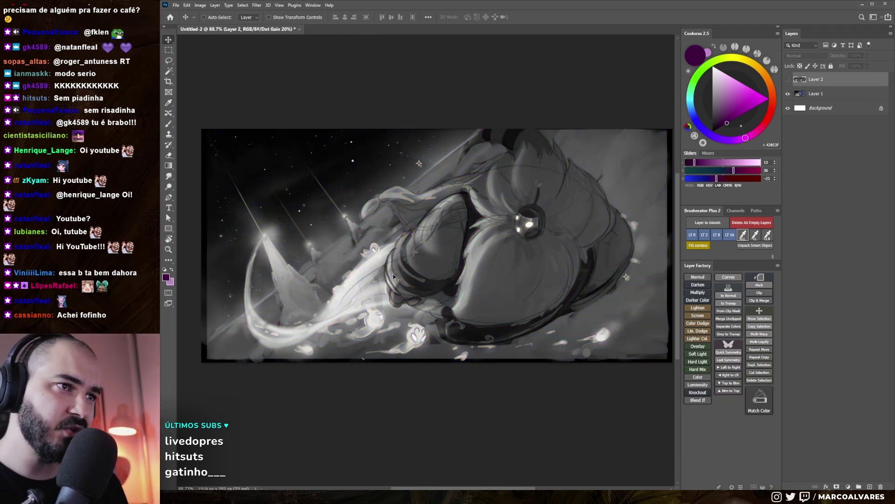
Zoom far out and back in slightly to judge the painting at small size
key(z)
mouse_move(448, 260)
mouse_down()
mouse_move(408, 259)
mouse_move(399, 286)
mouse_move(434, 285)
mouse_up()
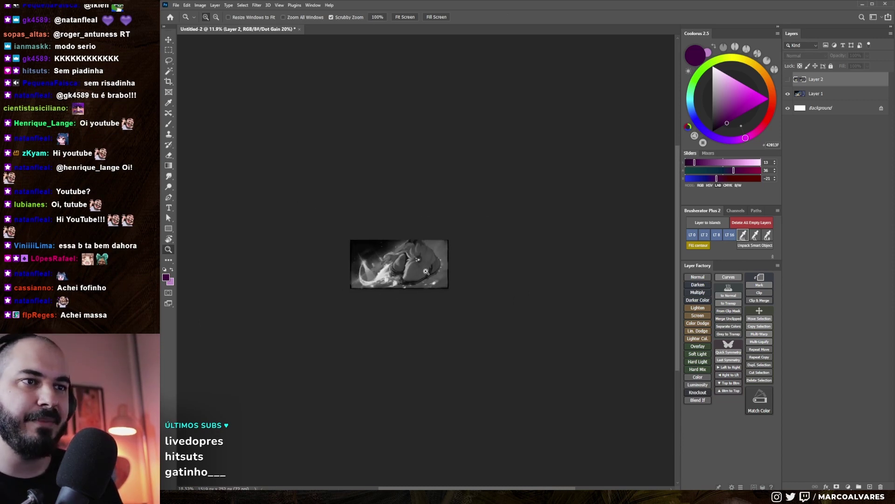
key(v)
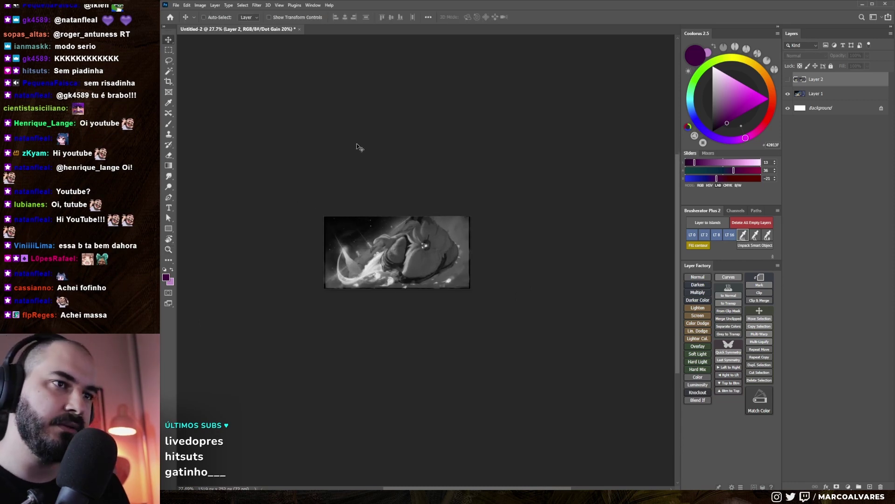
key(z)
drag(398, 237, 409, 238)
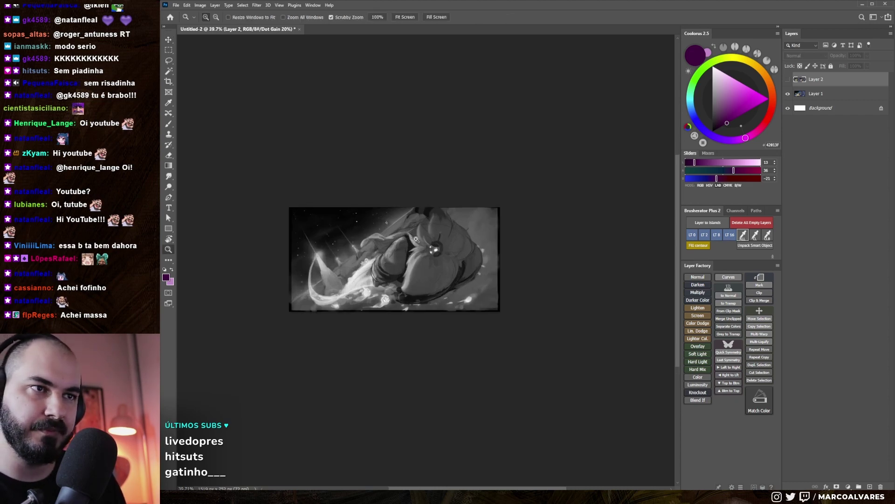
key(v)
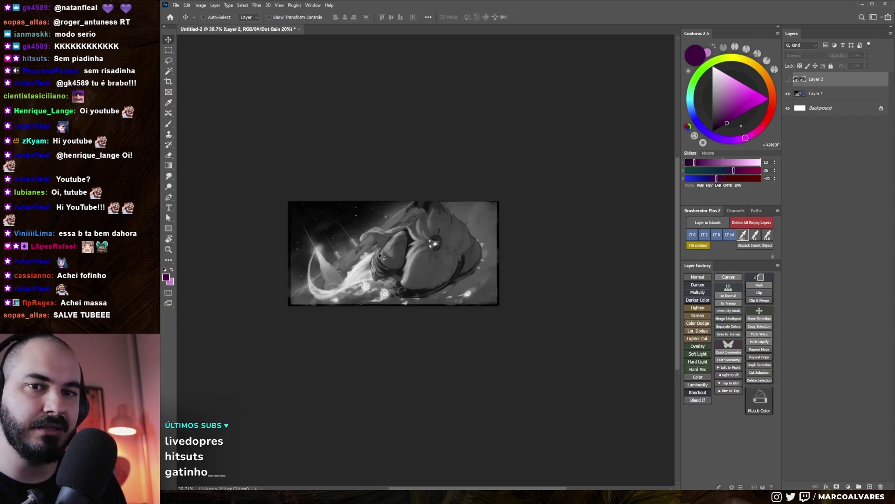
Compare greyscale and colour values, briefly flip the canvas, and add an empty Layer 3
key(ctrl+y)
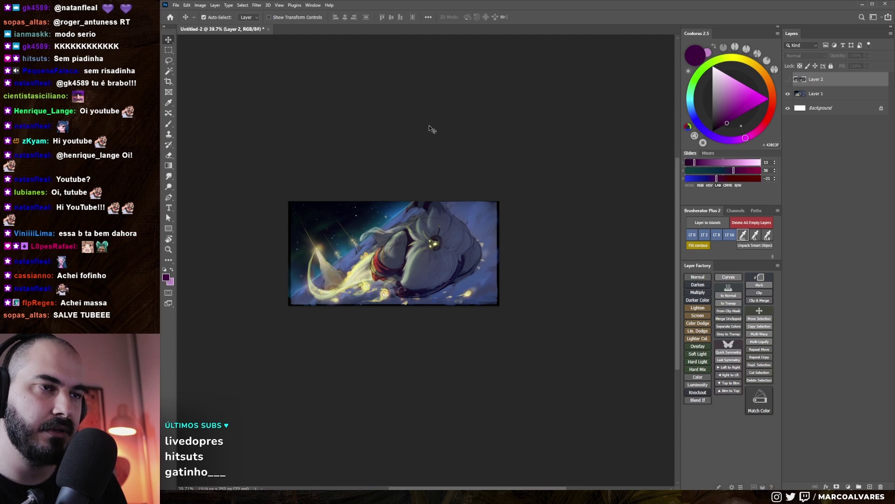
key(ctrl+y)
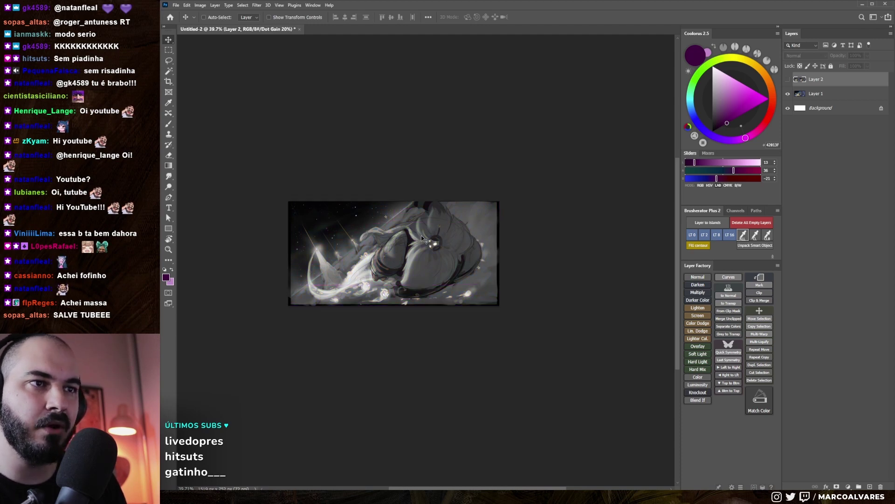
key(ctrl+y)
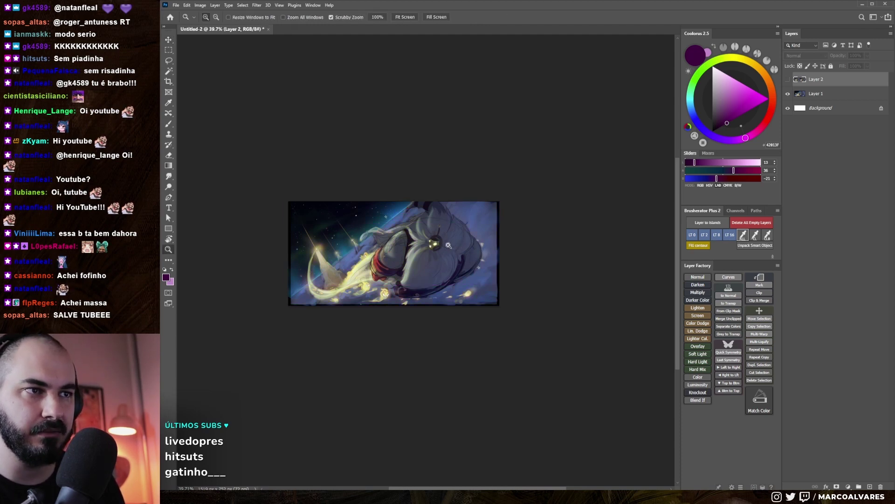
scroll(438, 252, up, 2)
key(ctrl+y)
drag(480, 211, 490, 202)
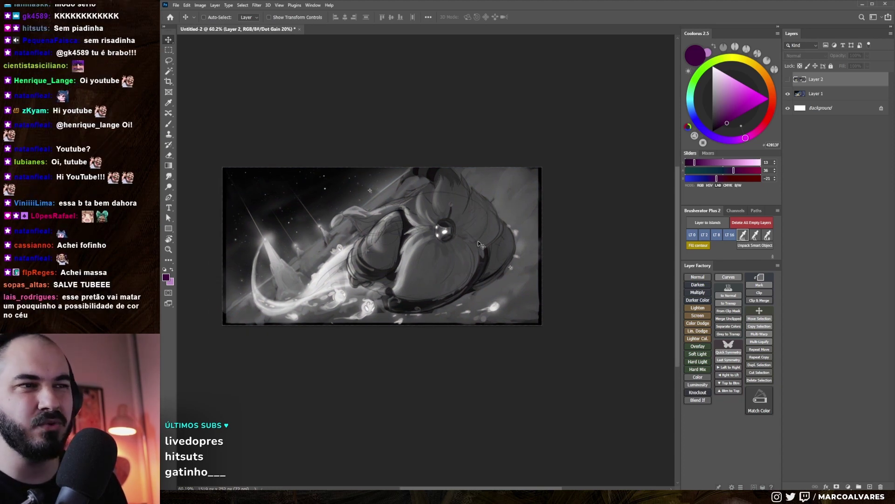
key(ctrl+y)
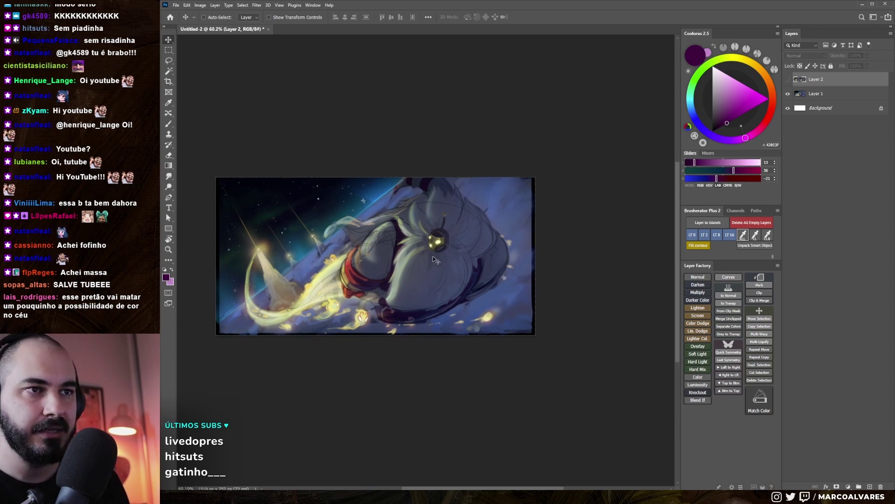
key(h)
key(h)
drag(463, 172, 428, 180)
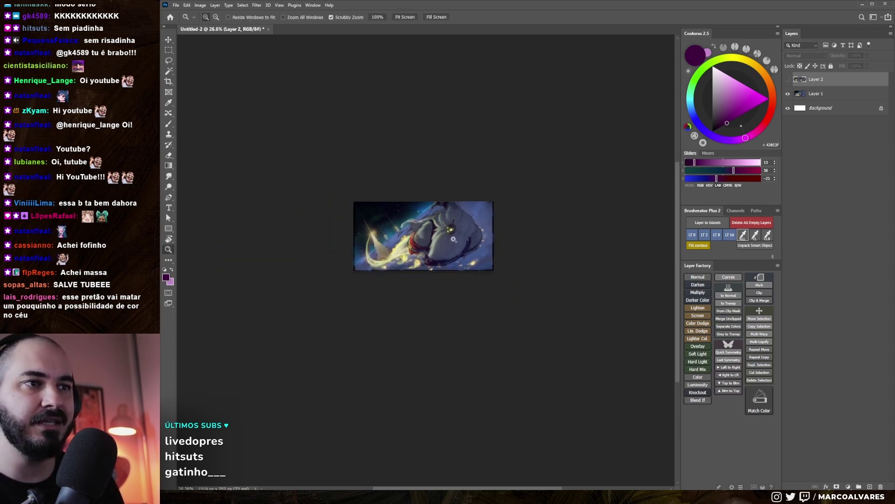
key(ctrl+shift+alt+n)
Choose a different brush preset and reduce the brush size
key(b)
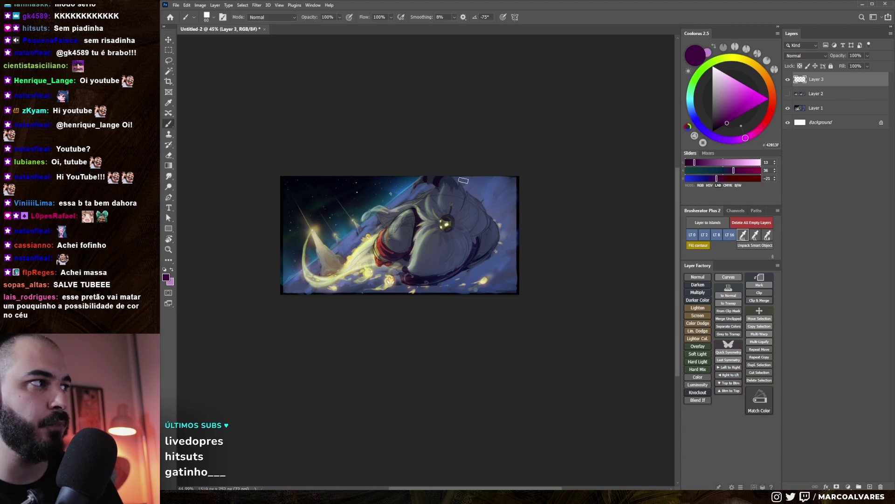
right_click(416, 204)
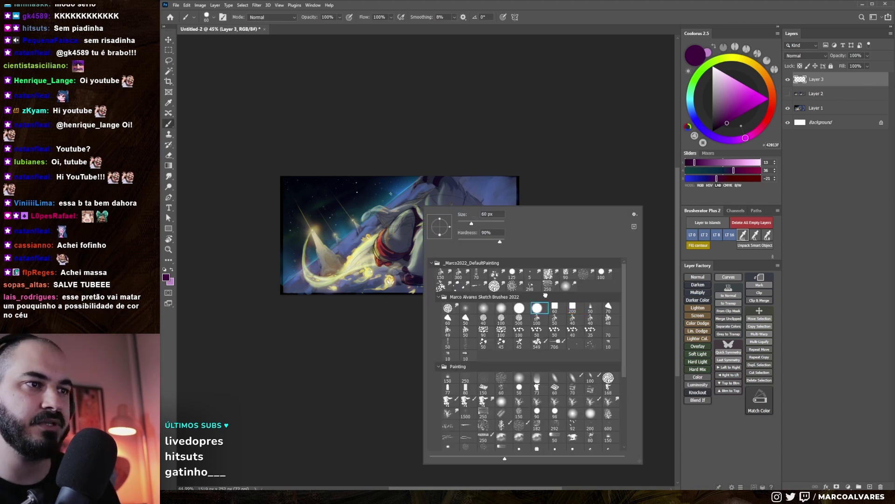
double_click(538, 308)
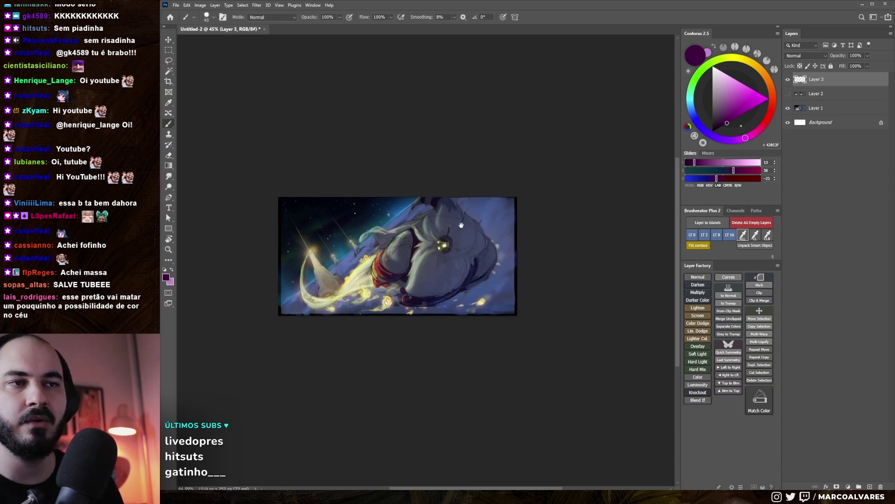
drag(464, 215, 468, 195)
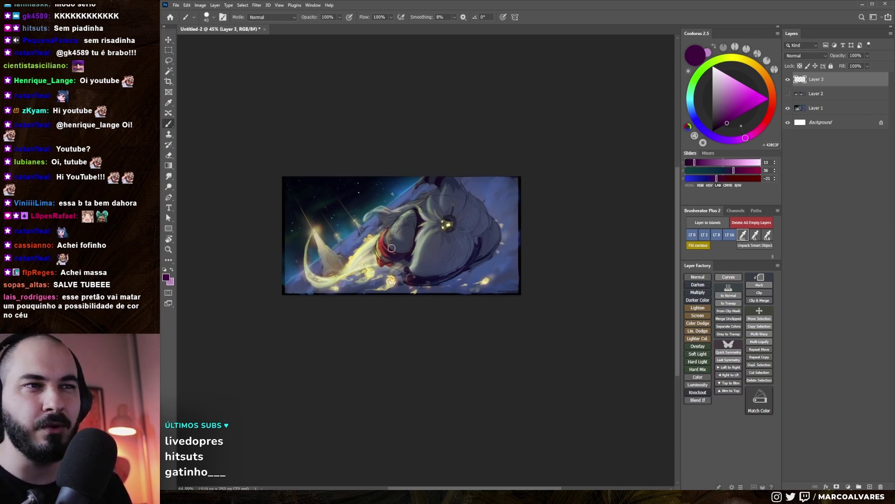
key(bracketleft)
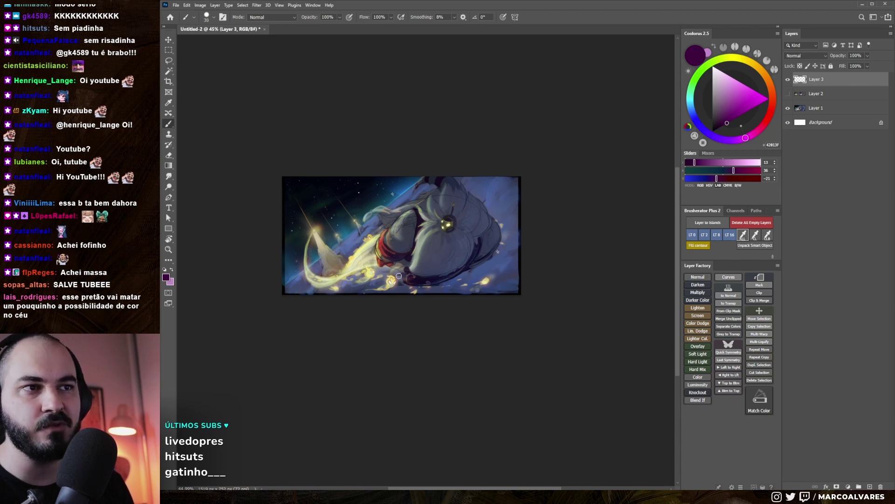
key(bracketleft)
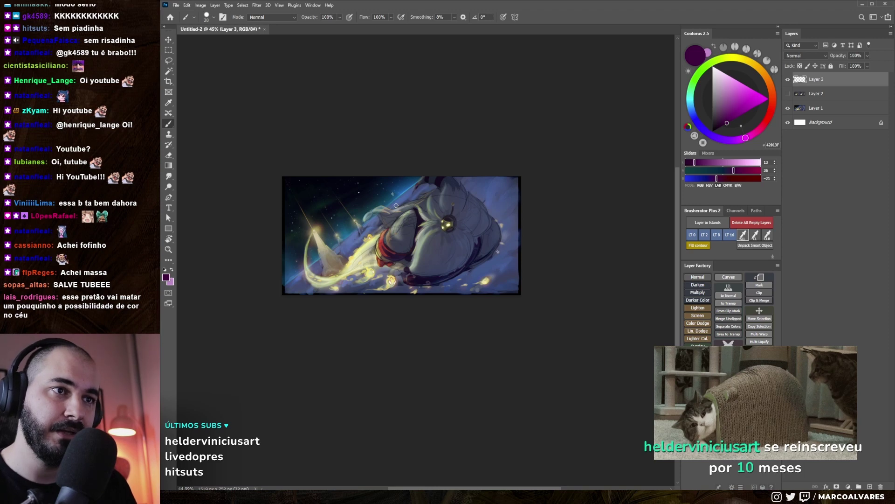
Pick red and try a red ellipse around the character, then undo it
alt+click(403, 241)
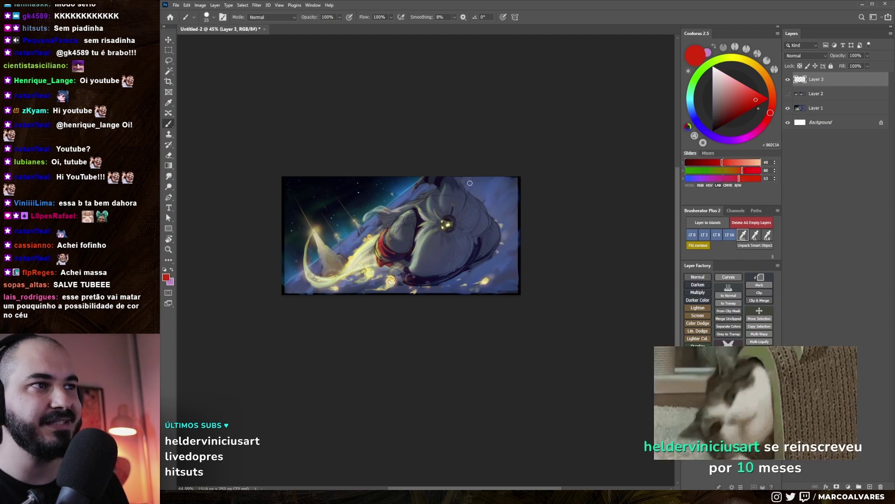
drag(454, 189, 464, 202)
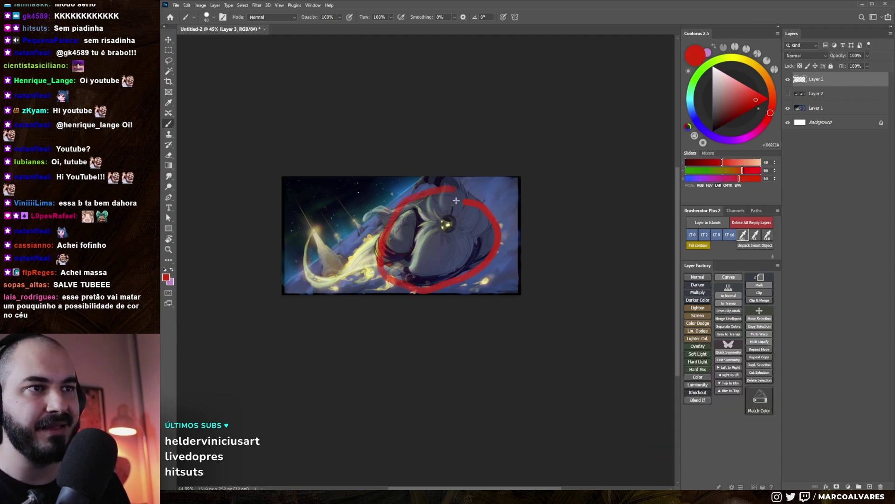
key(ctrl+z)
drag(410, 194, 466, 191)
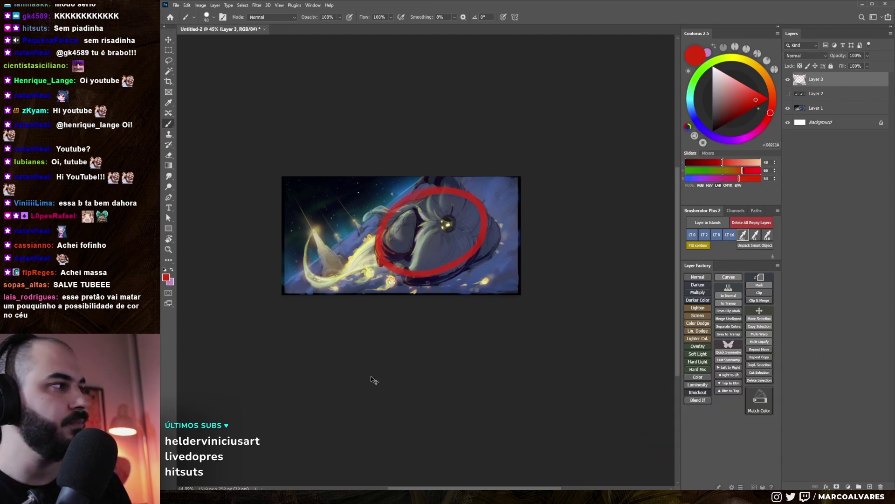
key(ctrl+z)
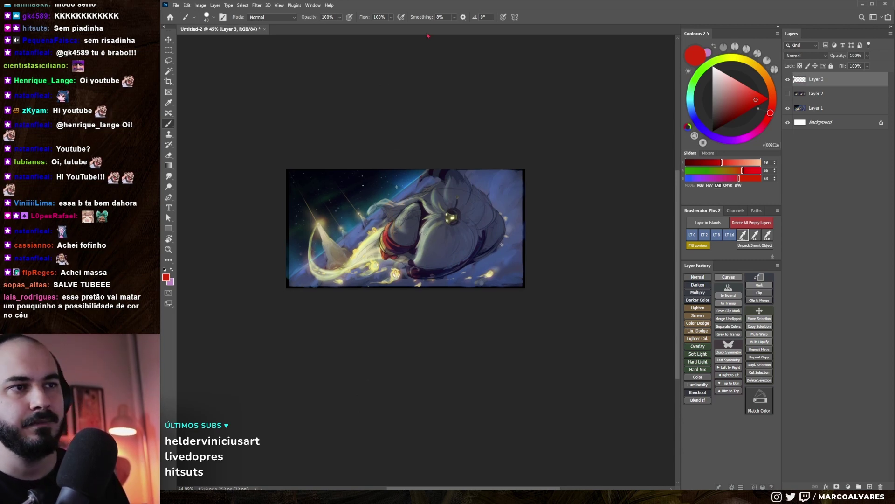
scroll(420, 215, up, 2)
Paint trial red strokes across the collar and body, undoing each one
drag(412, 210, 366, 266)
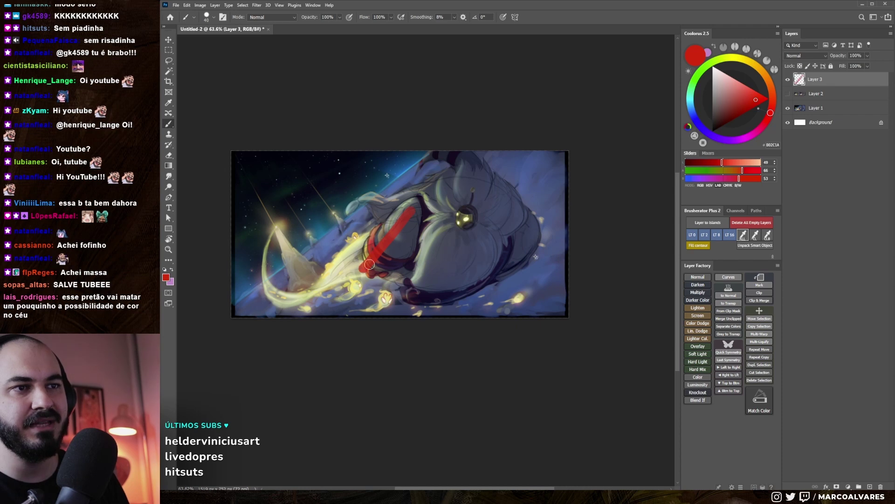
key(ctrl+z)
mouse_move(490, 236)
mouse_down()
mouse_move(411, 309)
mouse_move(498, 235)
mouse_up()
key(ctrl+z)
key(ctrl+z)
scroll(422, 273, up, 3)
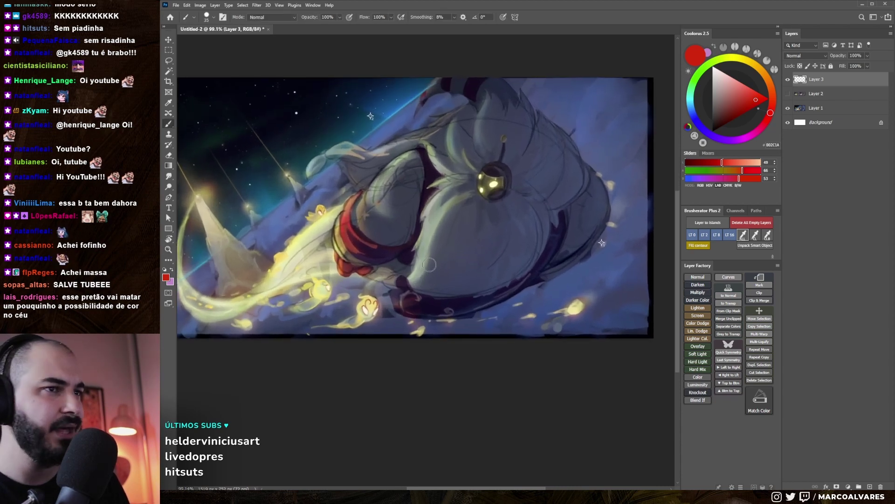
scroll(419, 280, up, 1)
Adjust the brush size, try a red curve across the character's top, and undo it
key(bracketleft)
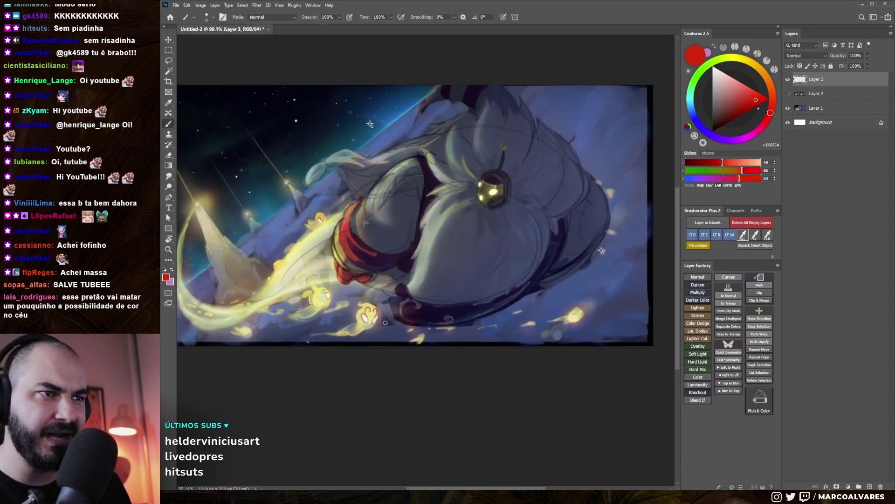
scroll(364, 248, up, 3)
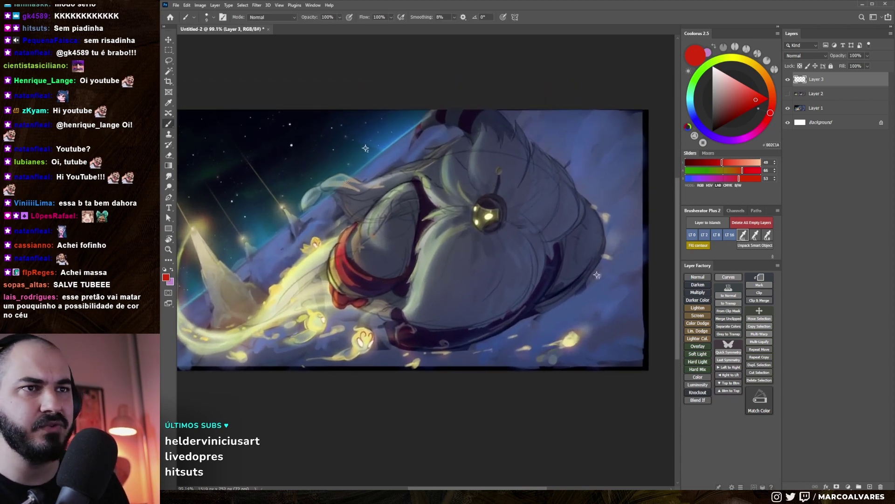
key(bracketright)
drag(384, 214, 305, 191)
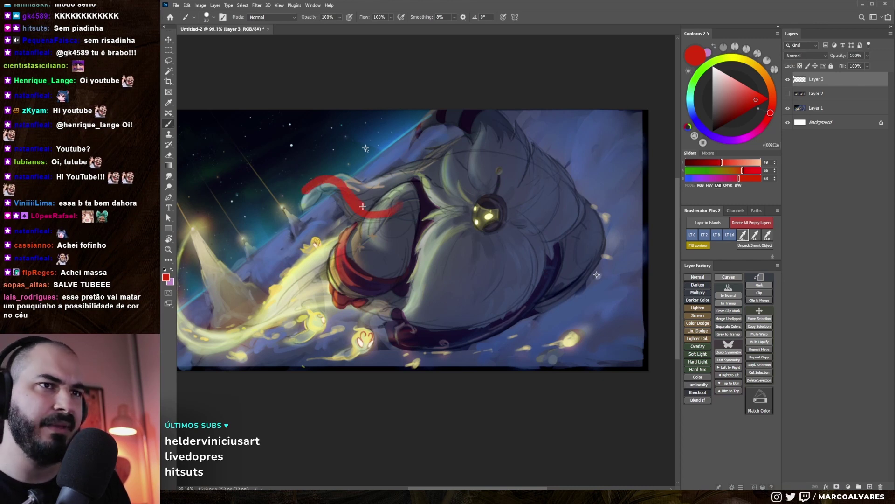
key(ctrl+z)
key(bracketleft)
Zoom out to the whole painting and bring the Chrome reference wallpaper window over to the left
key(z)
drag(380, 199, 405, 201)
key(b)
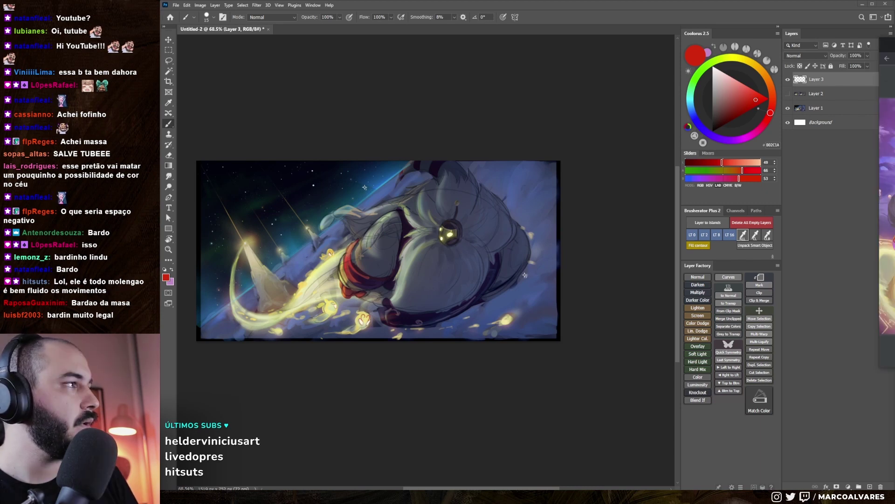
key(alt+Tab)
drag(617, 116, 529, 104)
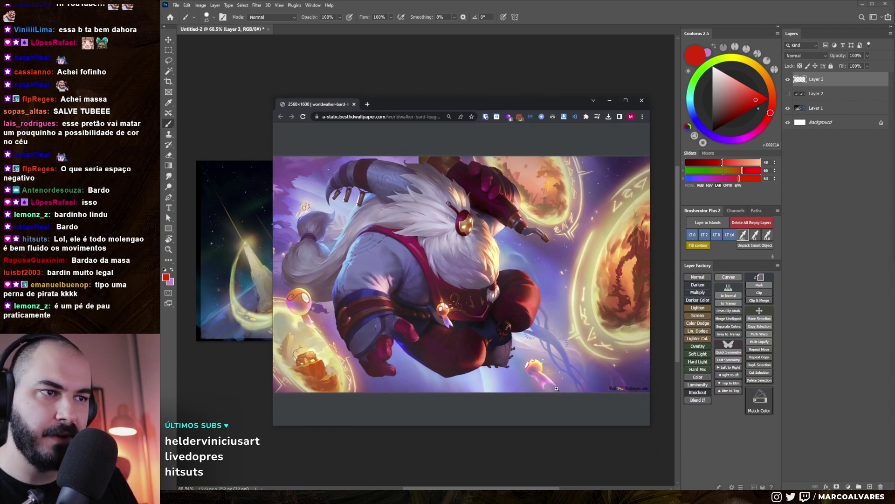
View the Bard wallpaper at full size, pan around it, then fit it back
click(475, 325)
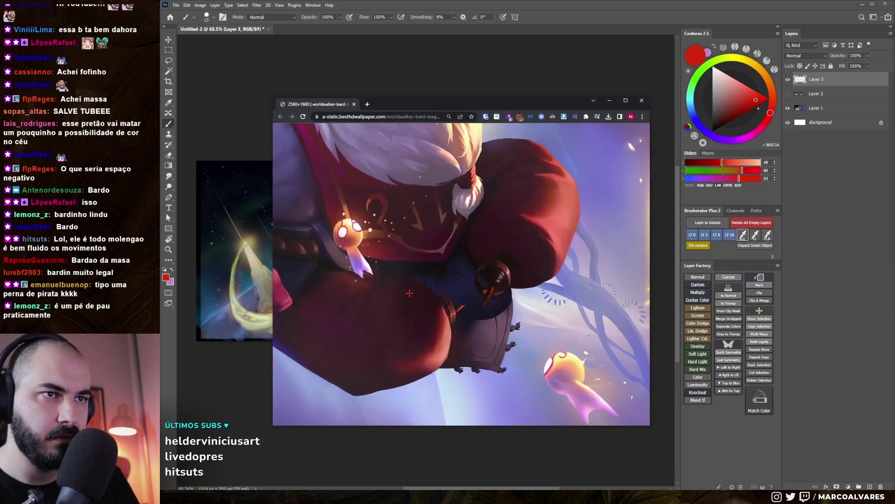
scroll(429, 313, up, 2)
scroll(402, 296, up, 3)
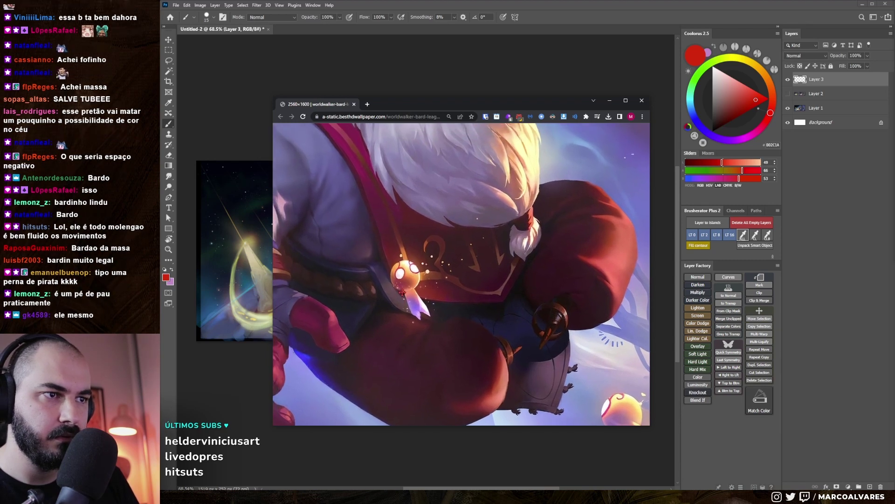
click(432, 314)
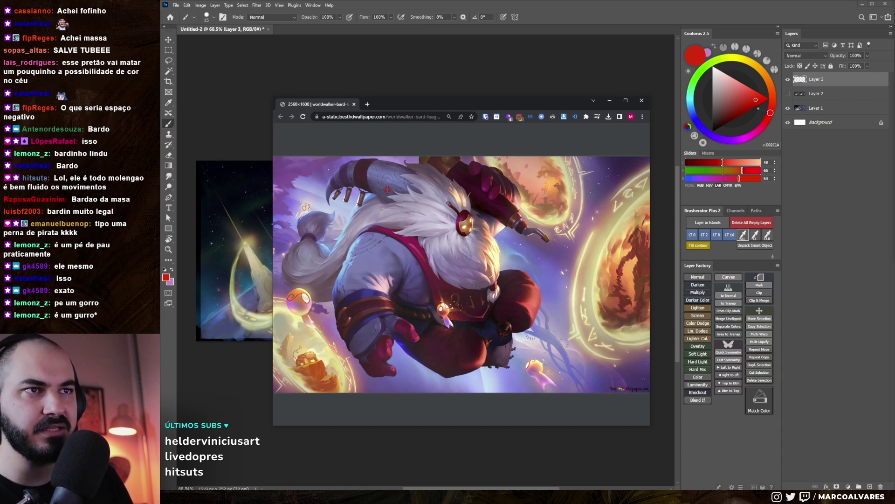
Inspect the wallpaper's head and claws up close, then move Chrome off screen
click(386, 184)
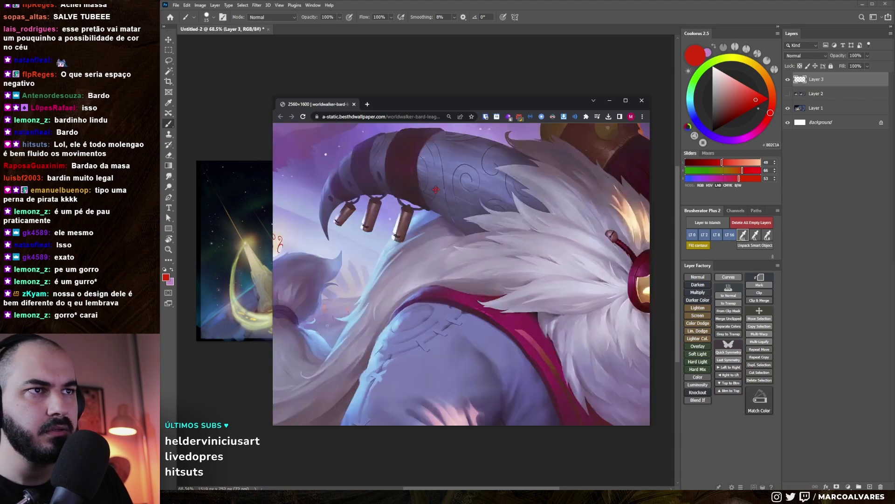
scroll(437, 198, down, 3)
scroll(437, 199, down, 3)
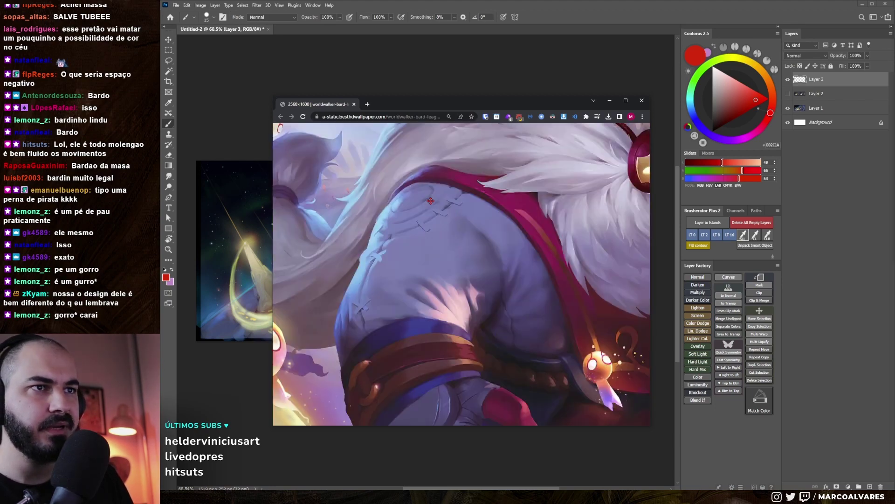
scroll(434, 199, up, 5)
scroll(431, 201, up, 2)
click(431, 201)
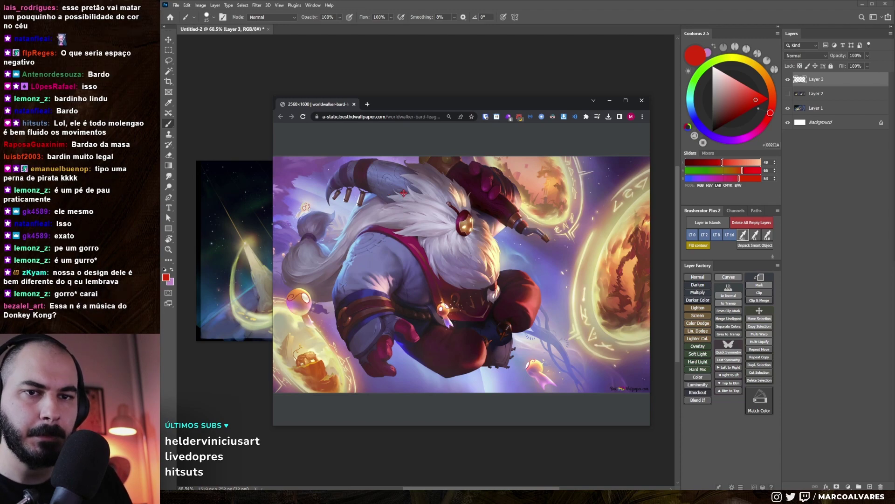
drag(426, 110, 894, 163)
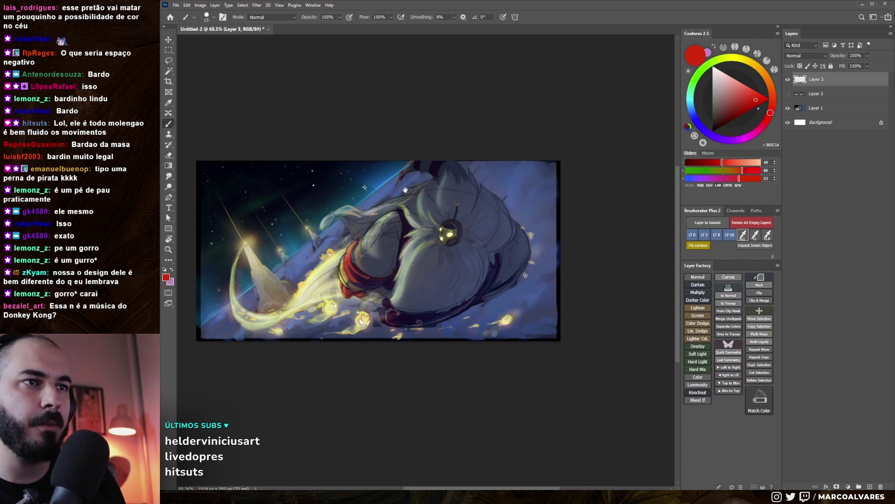
Draw a thin red diagonal guide line across the painting with a smaller brush
scroll(415, 166, down, 1)
key(bracketleft)
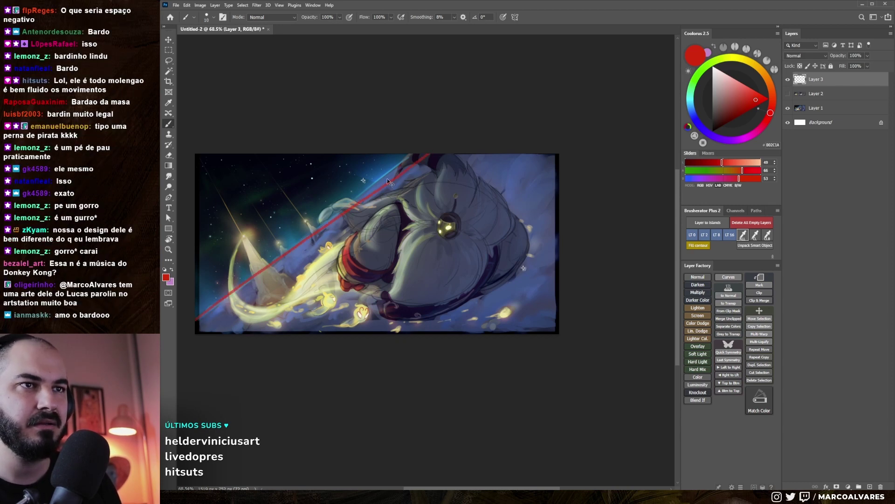
drag(196, 319, 438, 132)
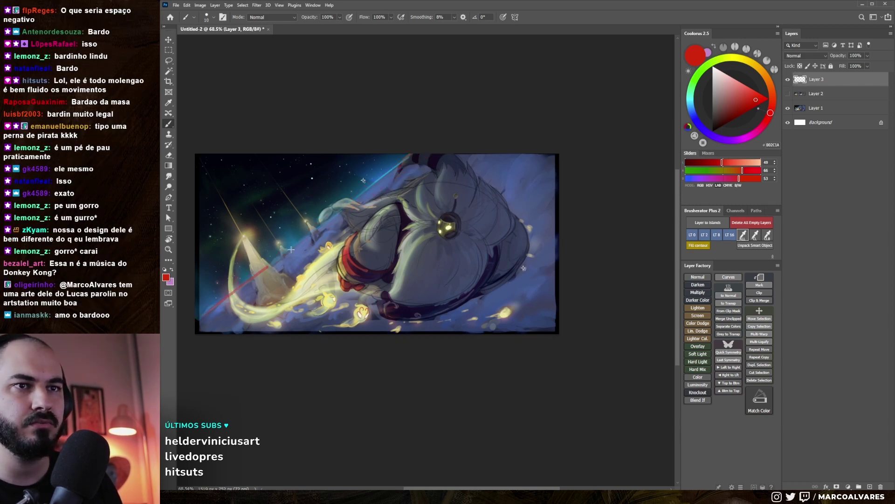
scroll(330, 205, up, 2)
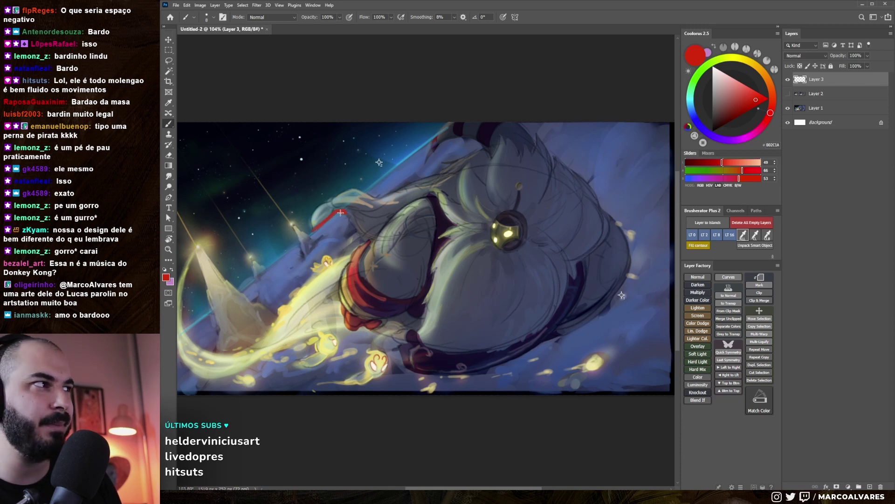
key(ctrl+z)
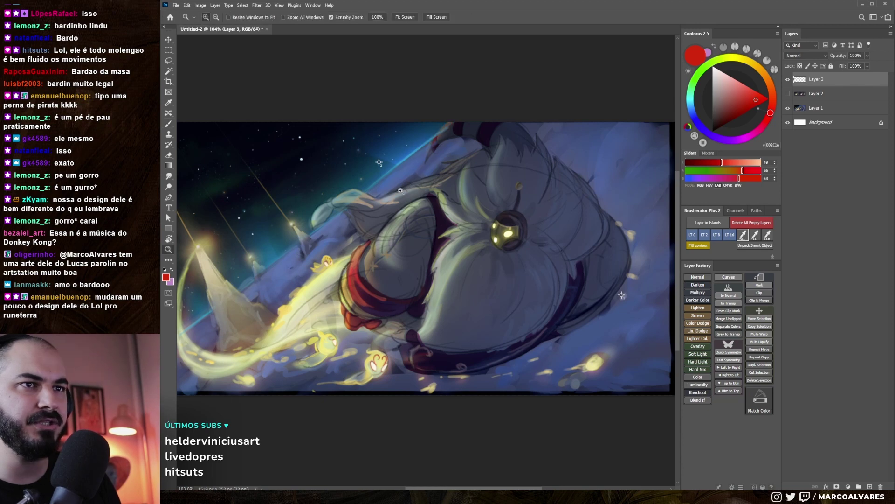
scroll(439, 133, down, 2)
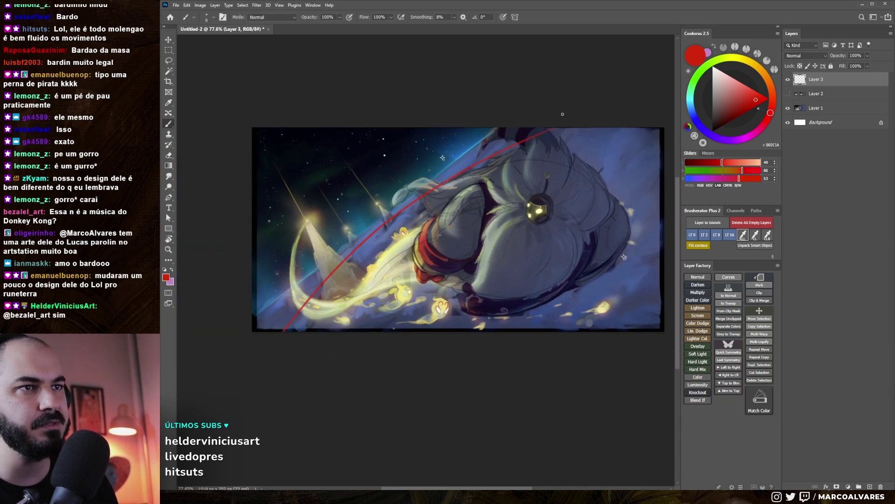
Try straight red guide lines across the painting, undo them, and swap the paint colours
mouse_move(530, 126)
mouse_down()
mouse_move(271, 331)
mouse_move(527, 127)
mouse_up()
key(ctrl+z)
drag(252, 356, 584, 95)
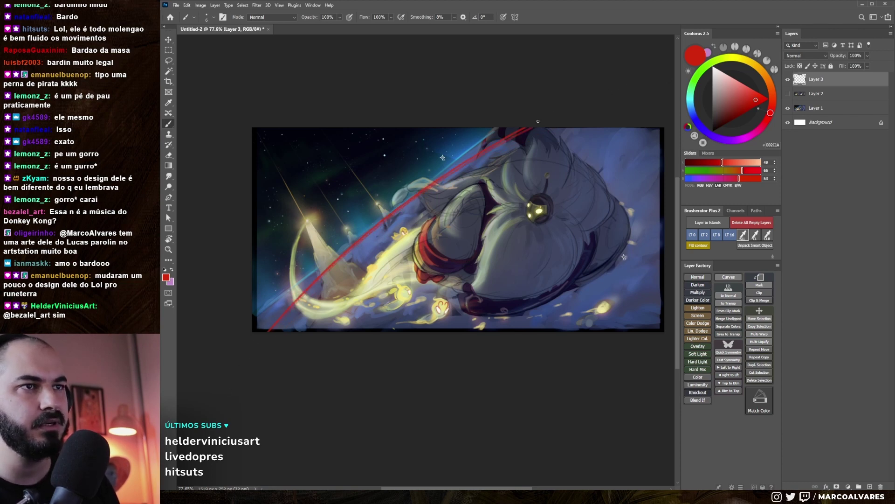
key(ctrl+z)
key(ctrl+z)
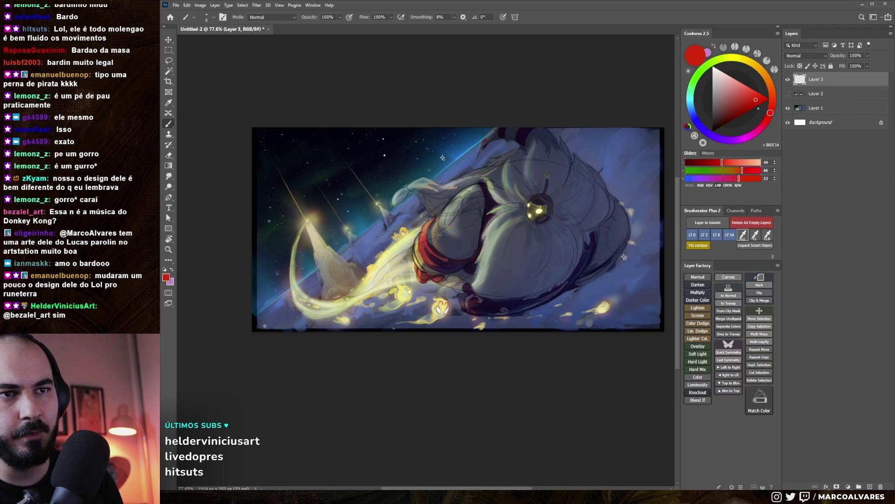
key(x)
drag(274, 292, 278, 294)
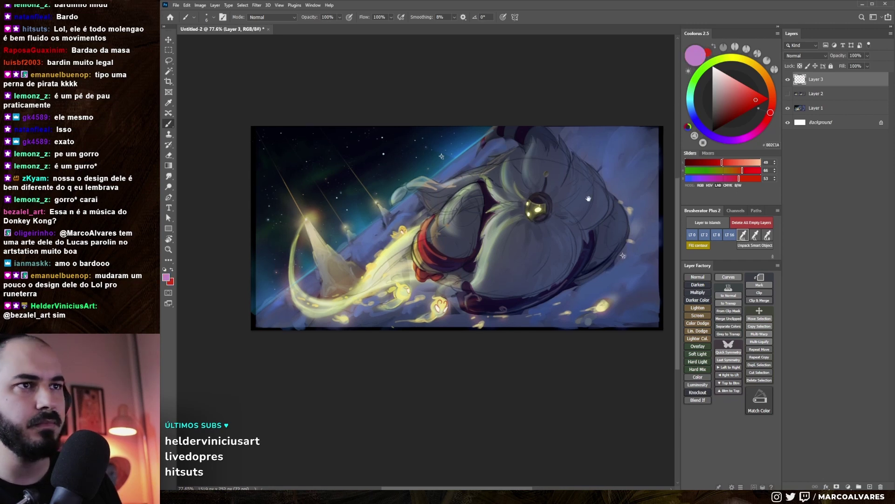
drag(599, 194, 600, 195)
Sample blues, a lighter cyan and deep navy from the sky near the planet rim
alt+click(460, 154)
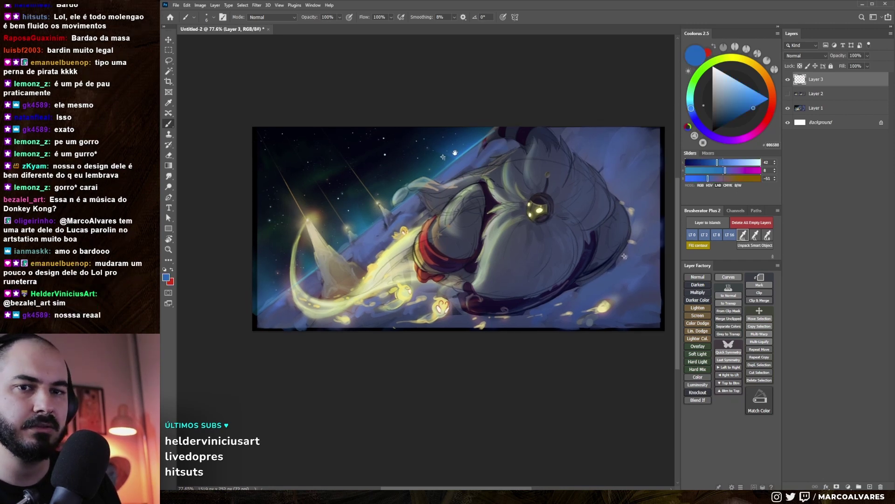
alt+click(460, 155)
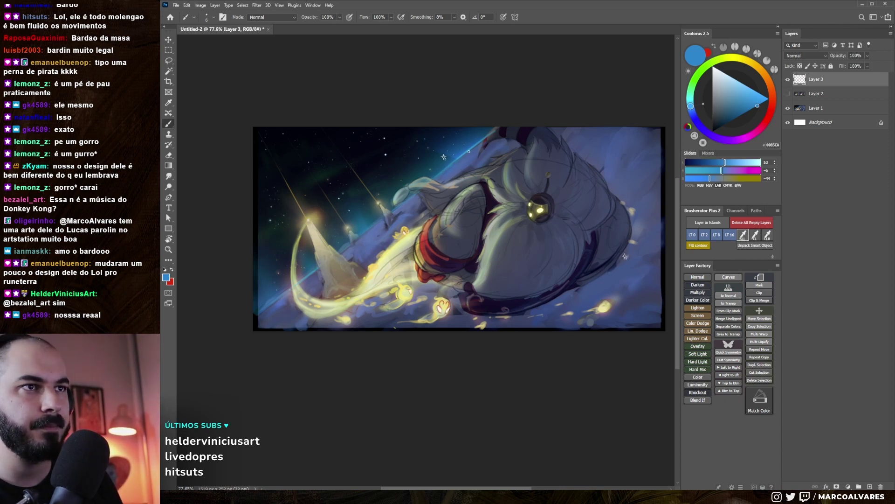
alt+click(465, 154)
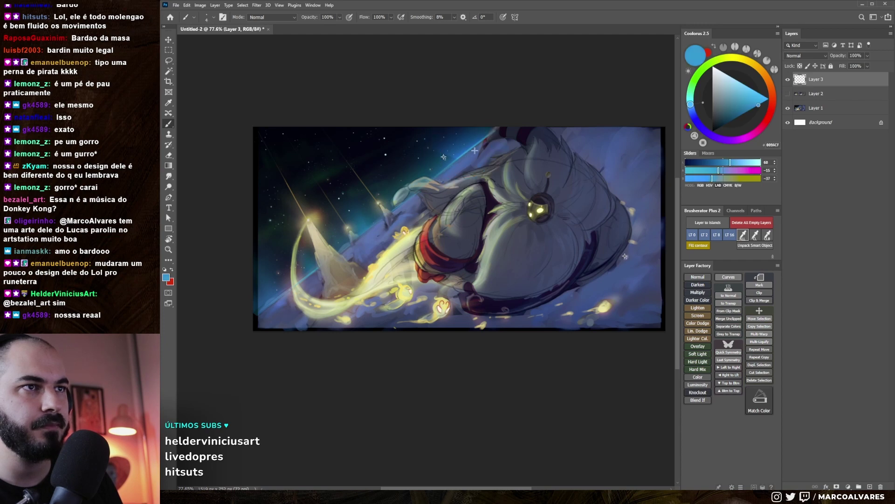
drag(469, 68, 465, 71)
alt+click(447, 161)
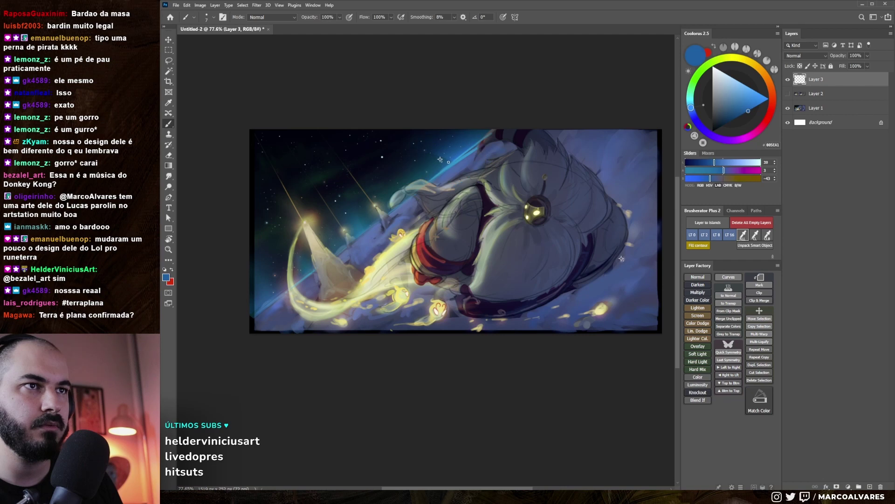
alt+click(455, 159)
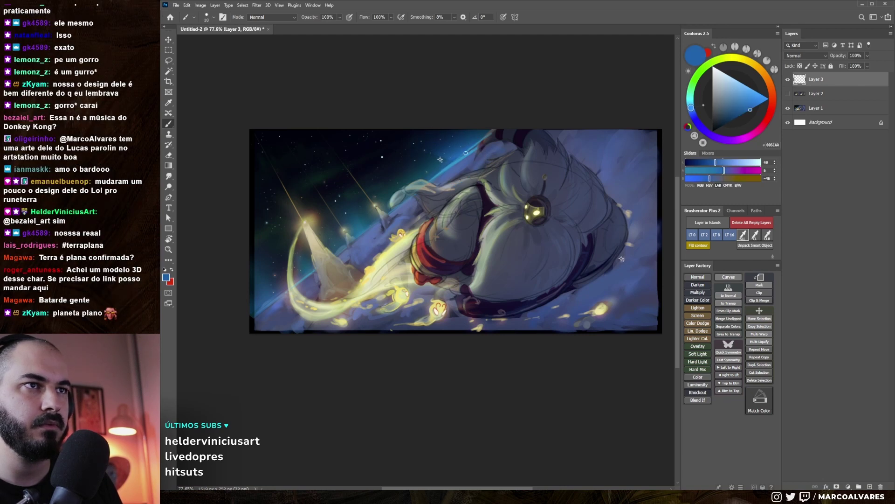
key(bracketright)
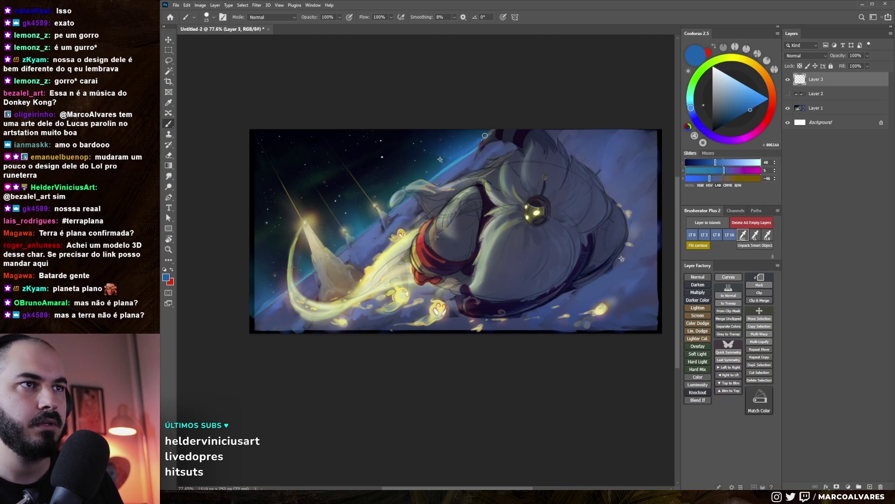
key(bracketleft)
key(bracketleft)
Sample teal, darker and mid blues to paint along the planet's upper rim
alt+click(448, 167)
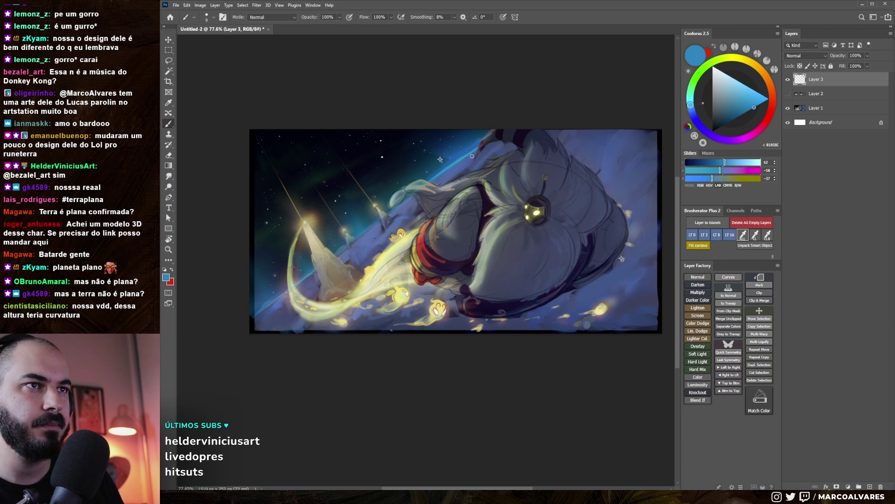
alt+click(448, 166)
key(bracketright)
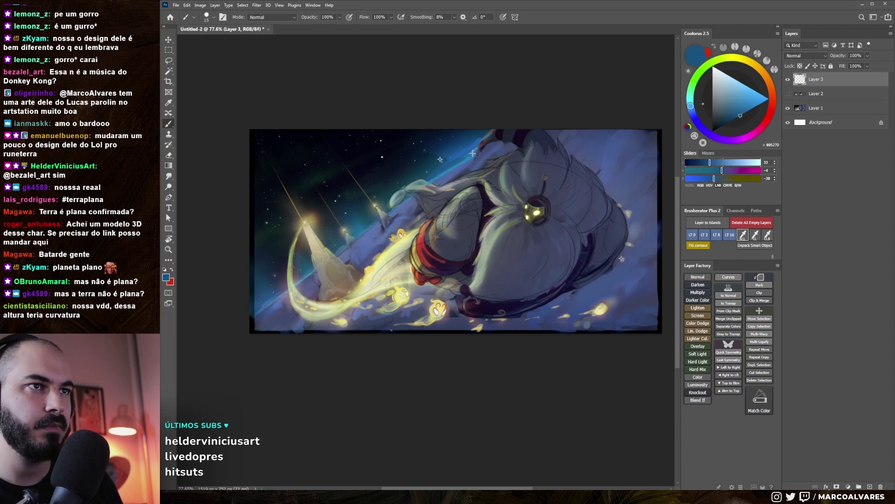
alt+click(471, 152)
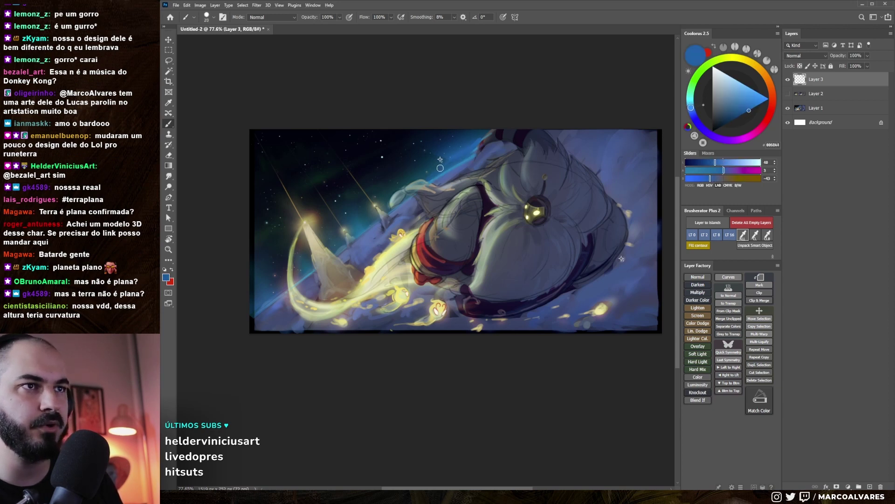
scroll(430, 185, down, 5)
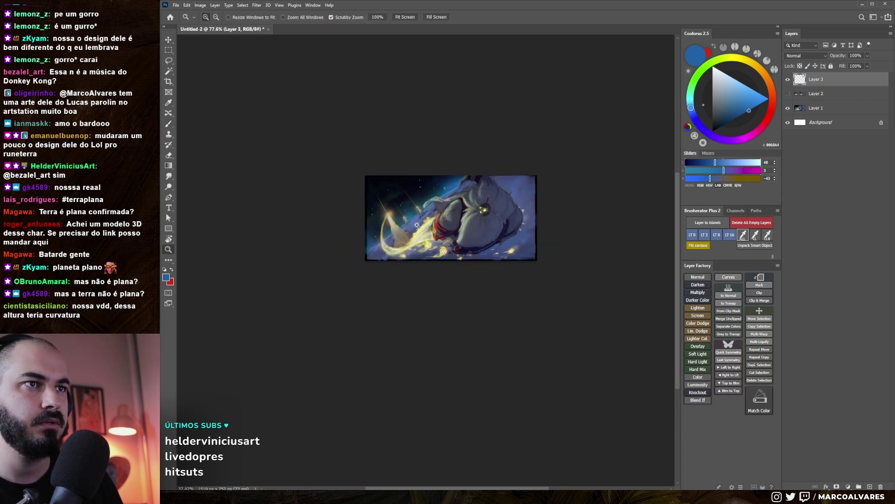
scroll(429, 185, up, 4)
alt+click(309, 281)
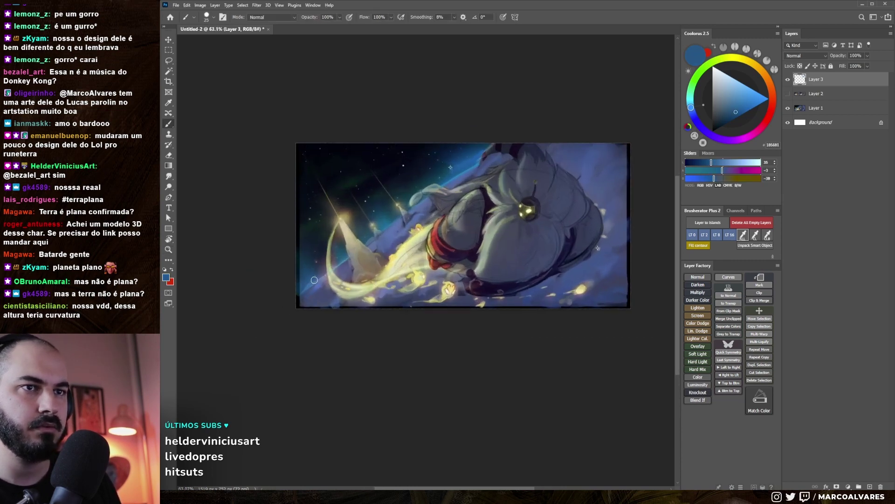
Sample a dark navy and paint broad diagonal strokes across the comet cone
key(bracketright)
key(bracketright)
key(bracketleft)
alt+click(306, 278)
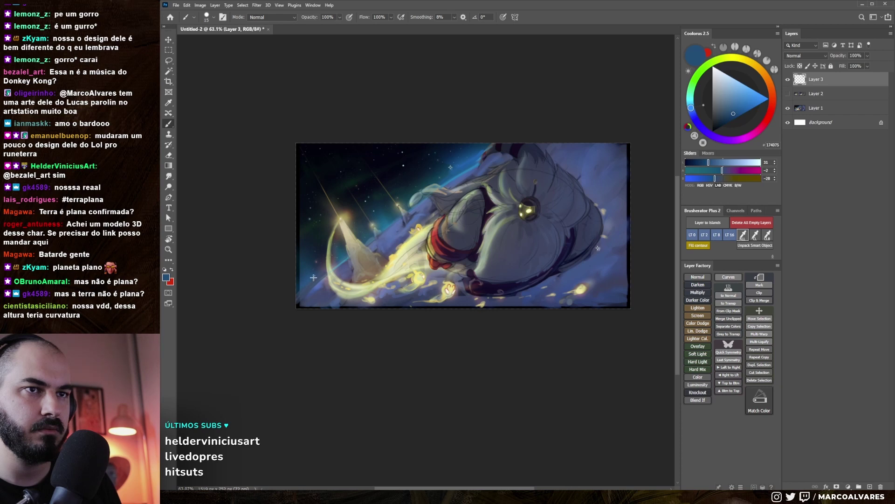
alt+click(309, 260)
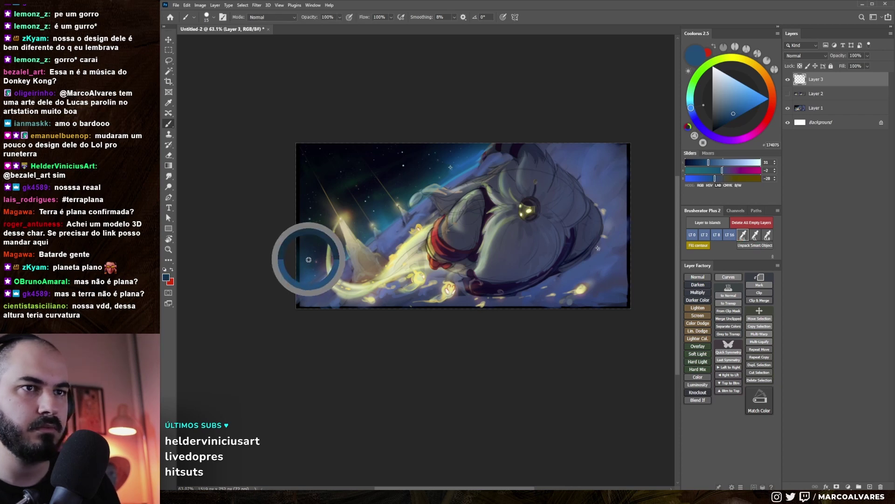
key(bracketright)
key(bracketright)
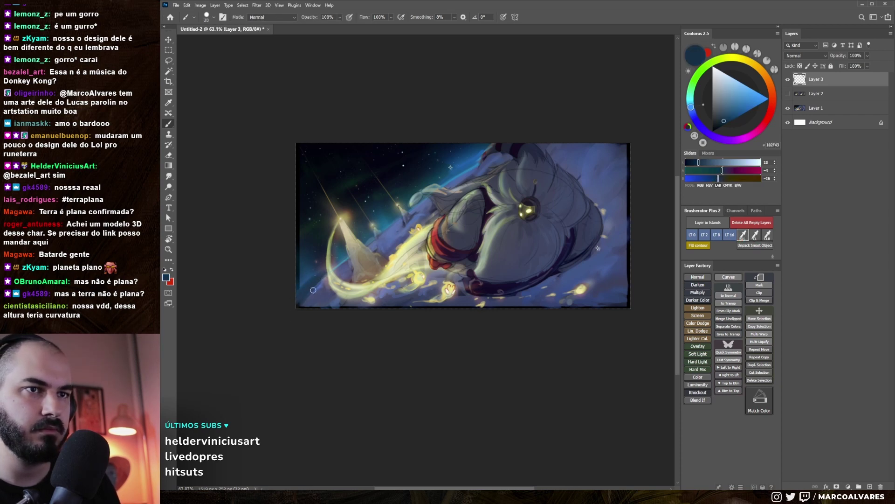
drag(366, 235, 329, 273)
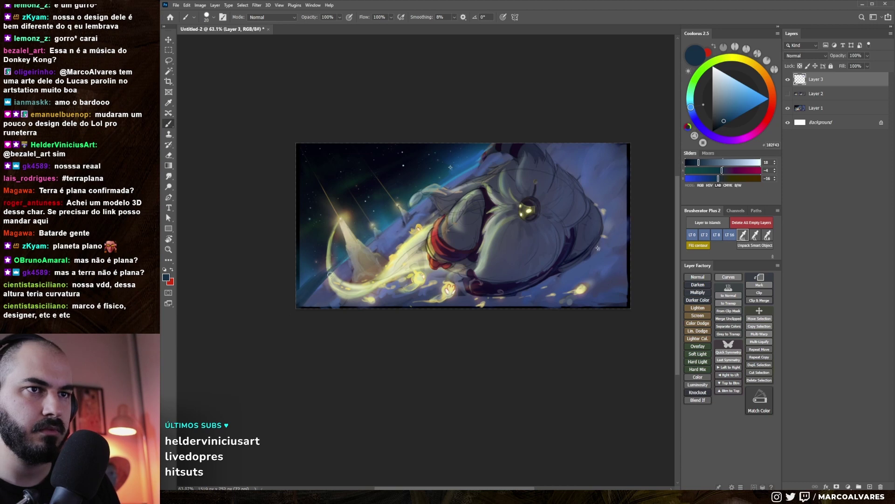
mouse_move(371, 240)
mouse_down()
mouse_move(308, 300)
mouse_move(329, 278)
mouse_up()
key(bracketright)
key(bracketright)
key(bracketright)
drag(364, 247, 321, 289)
Sample a dark grey-blue and smudge the strokes into the surrounding sky
scroll(321, 273, up, 3)
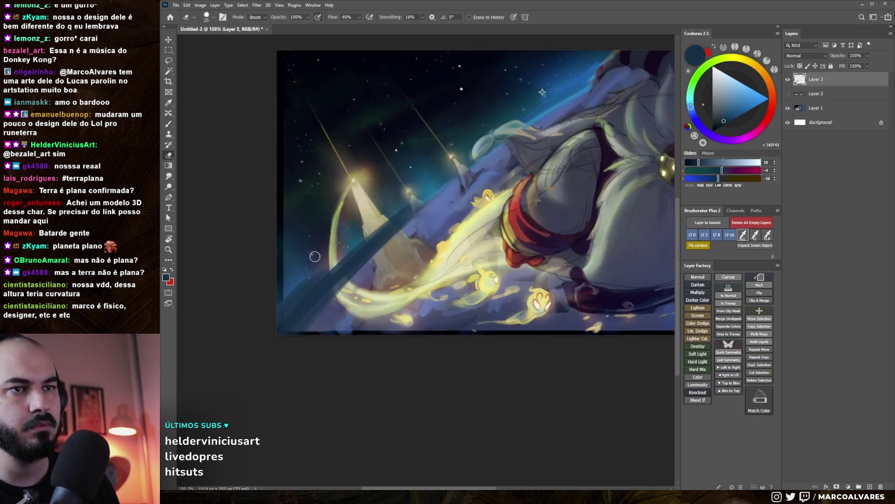
key(x)
alt+click(319, 265)
key(r)
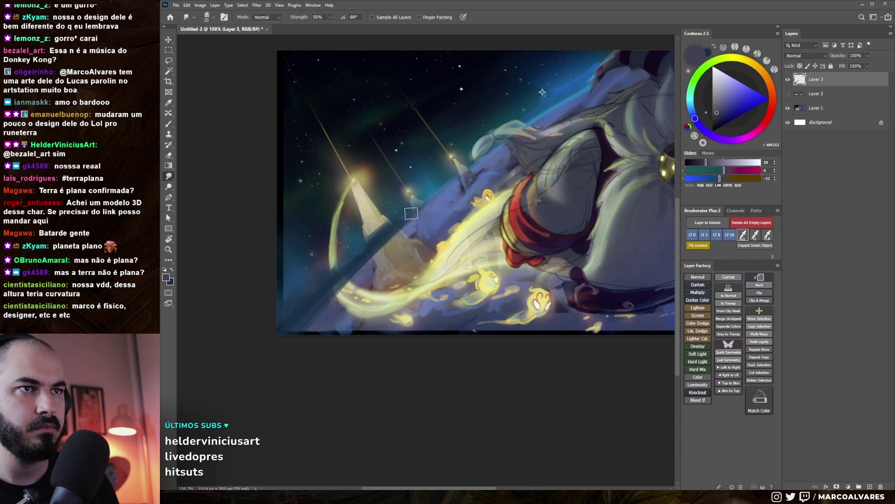
key(z)
drag(387, 256, 380, 266)
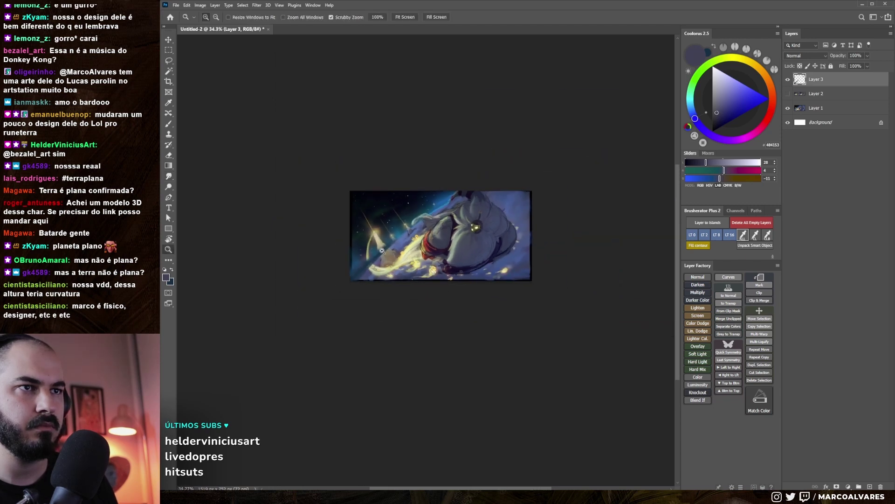
scroll(382, 251, up, 4)
key(b)
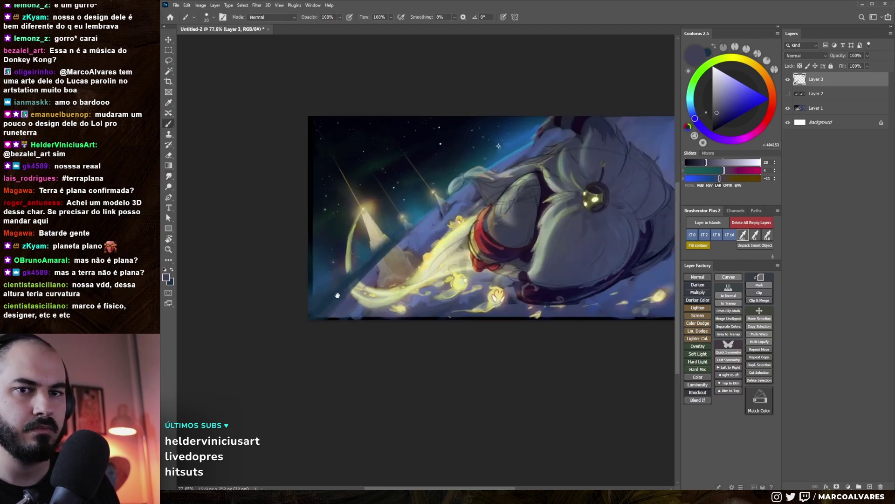
Erase excess paint and mirror the view to check the composition
drag(337, 295, 335, 300)
key(e)
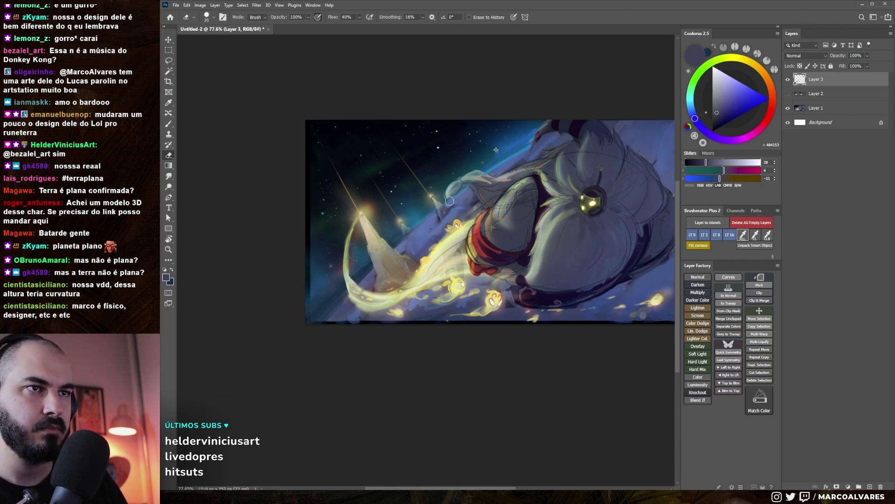
scroll(391, 259, down, 4)
key(h)
key(h)
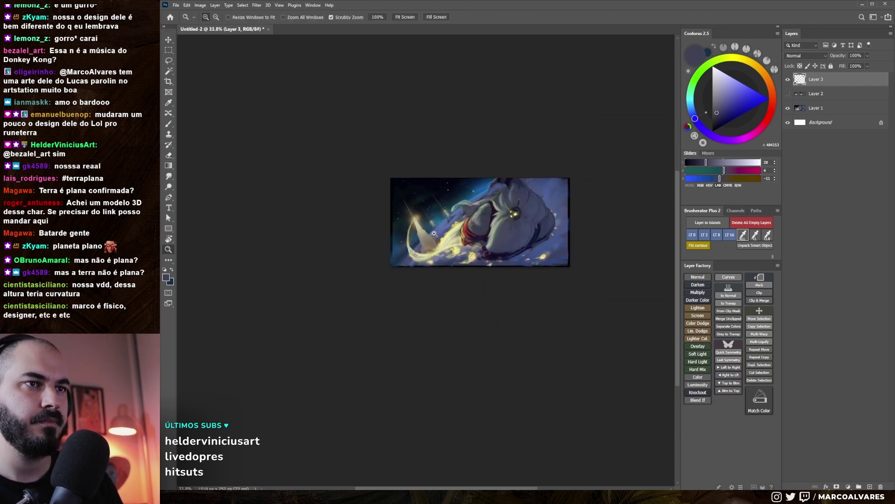
scroll(462, 256, up, 3)
scroll(403, 250, up, 2)
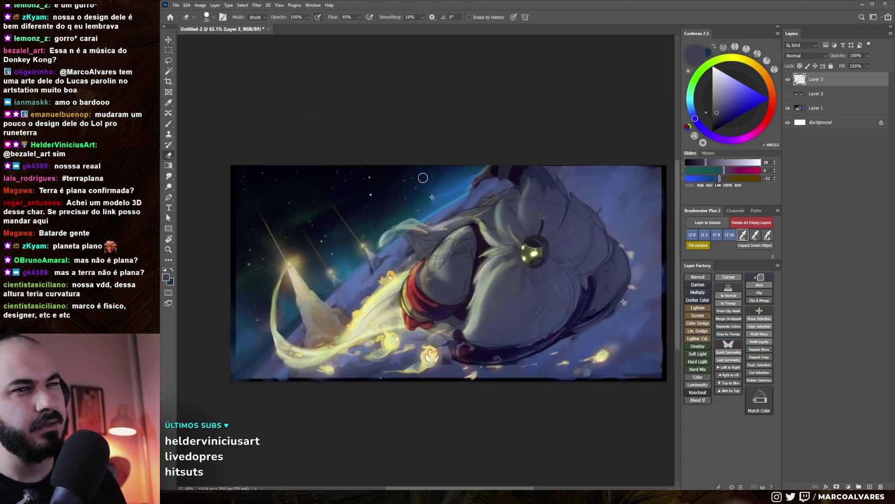
Tilt and level the view, then sample a very dark and a brighter blue from the sky
key(b)
key(r)
drag(408, 253, 524, 263)
alt+click(434, 207)
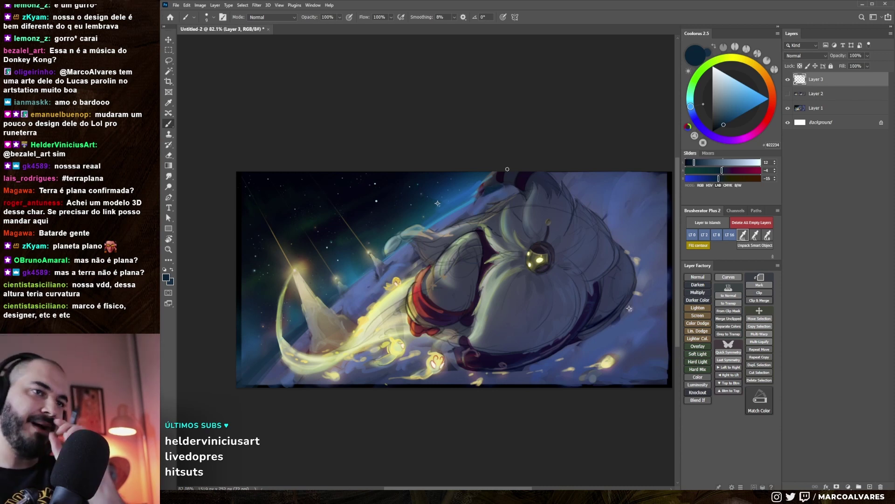
alt+click(488, 193)
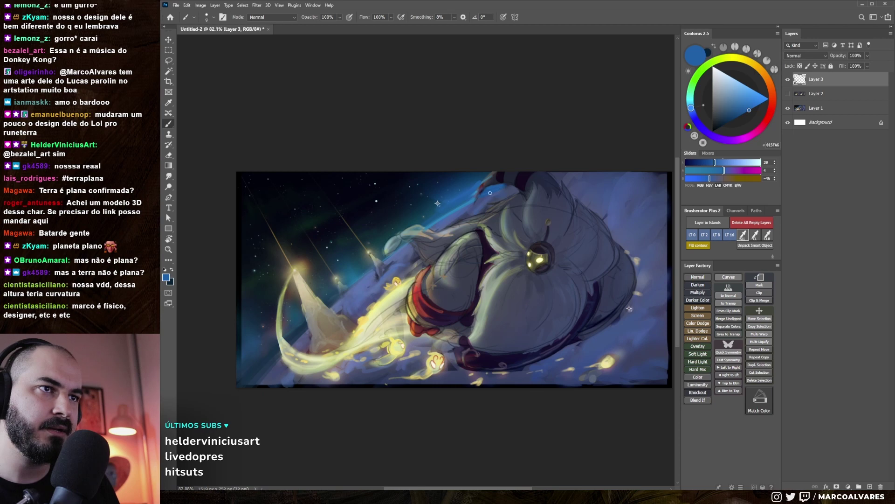
key(r)
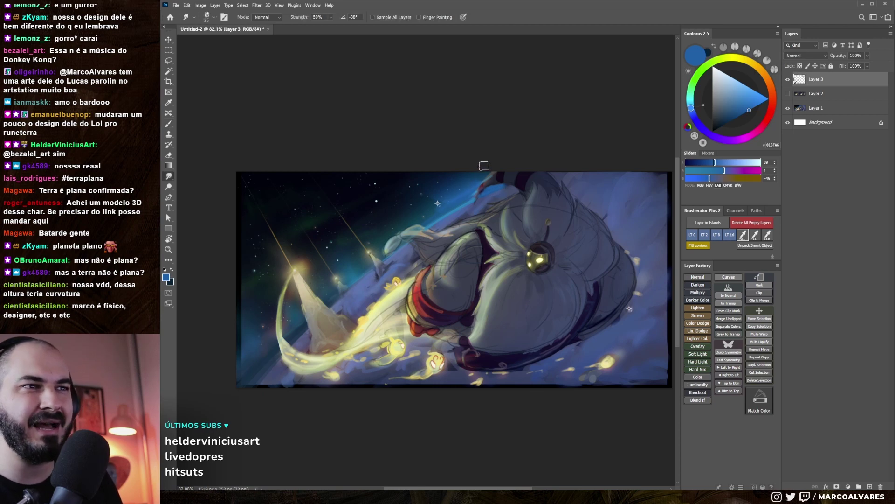
key(b)
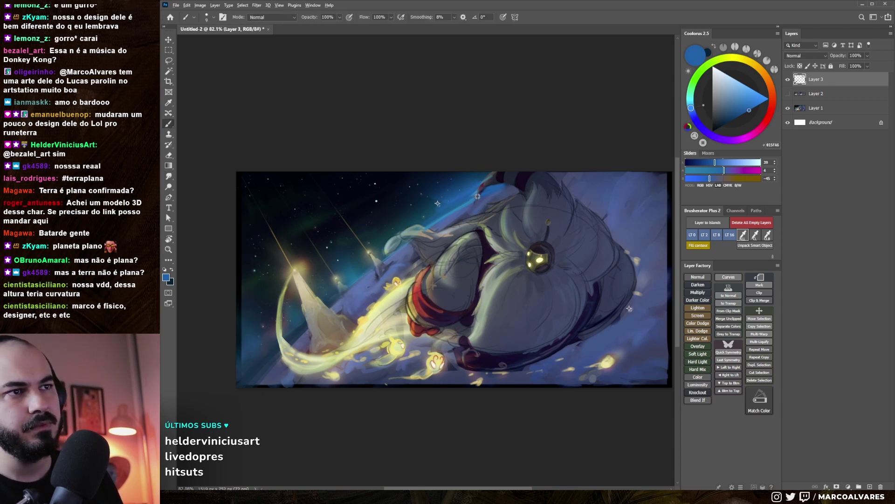
Raise the painting in the window and mirror the view to check the composition, then restore it
scroll(476, 225, down, 5)
scroll(462, 205, up, 6)
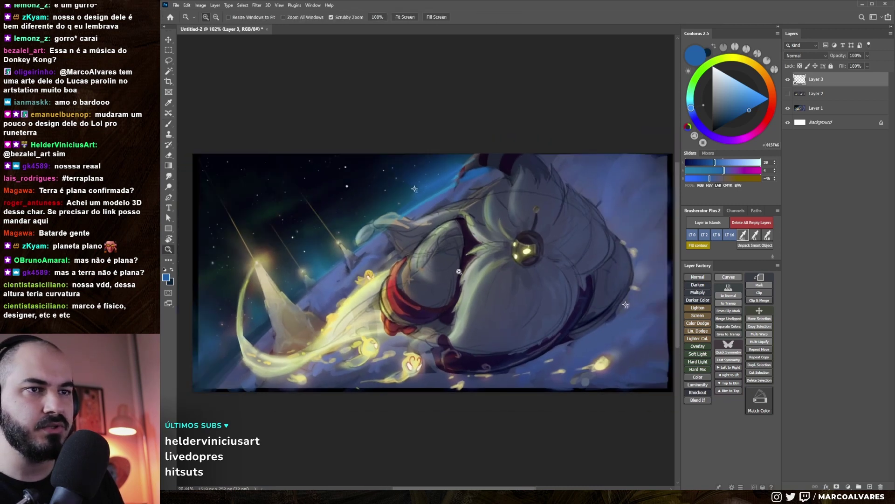
scroll(450, 183, down, 2)
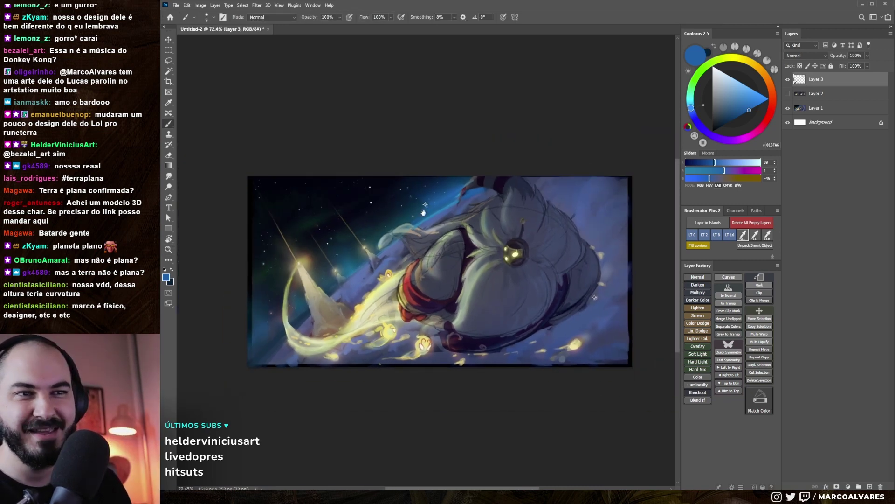
drag(423, 213, 423, 202)
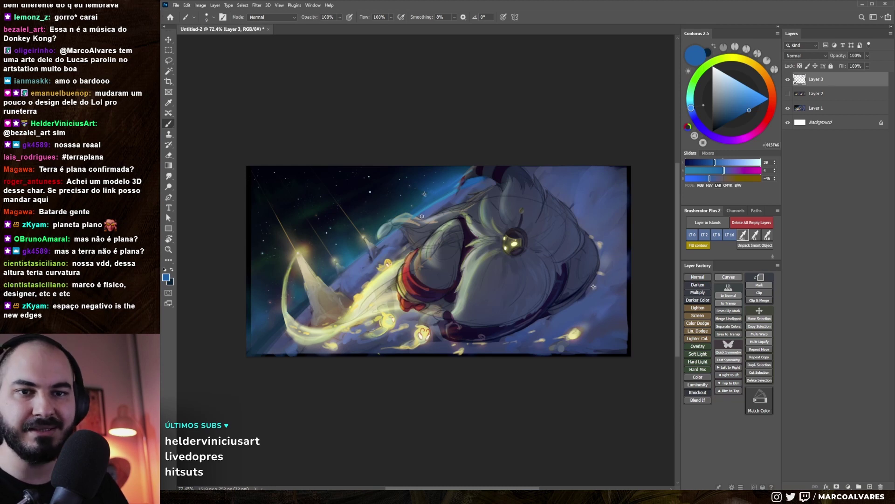
key(h)
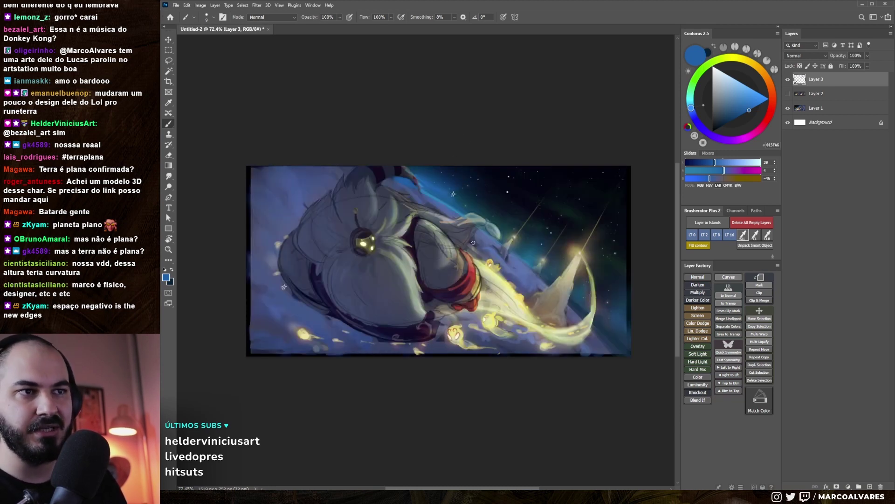
key(h)
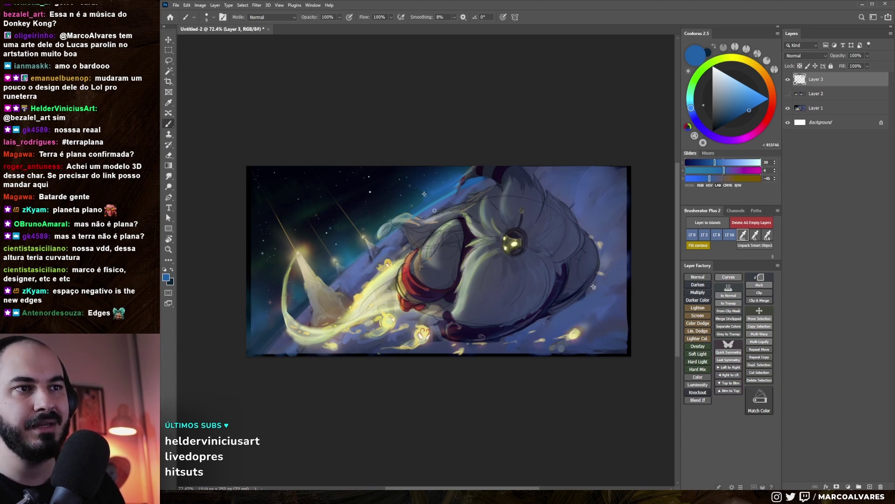
drag(421, 231, 423, 228)
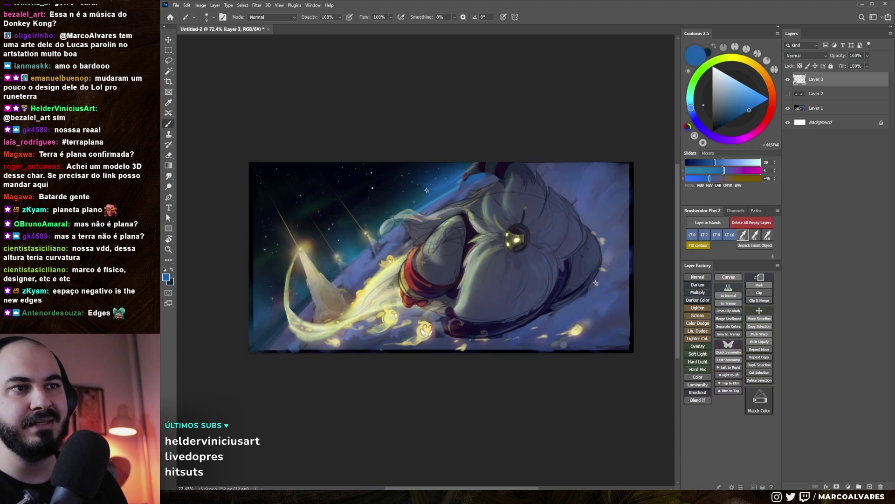
Sample deep sky blue near the rim, enlarge the brush, and zoom to 471% then back to about 82%
alt+click(437, 186)
key(bracketright)
key(bracketright)
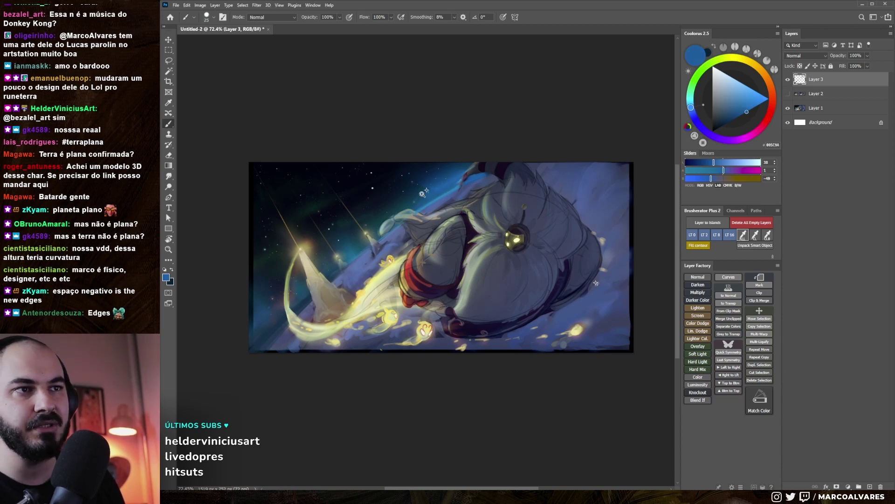
drag(422, 194, 443, 192)
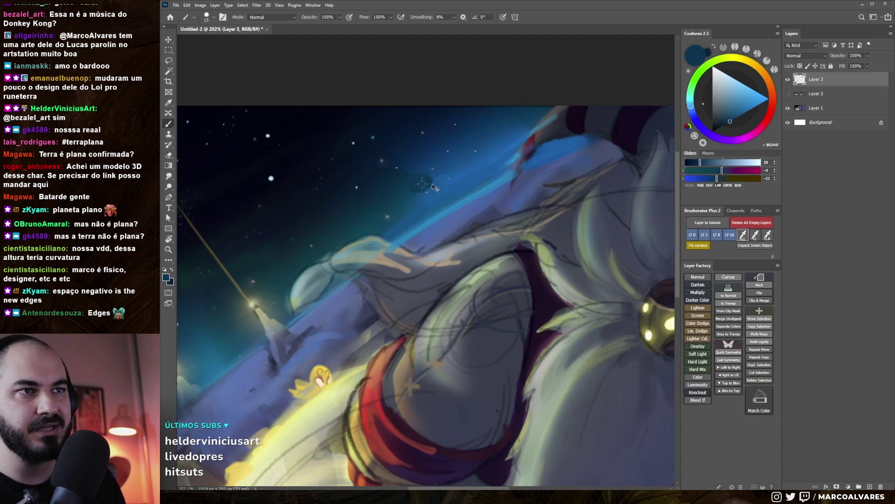
drag(433, 187, 422, 184)
alt+click(422, 184)
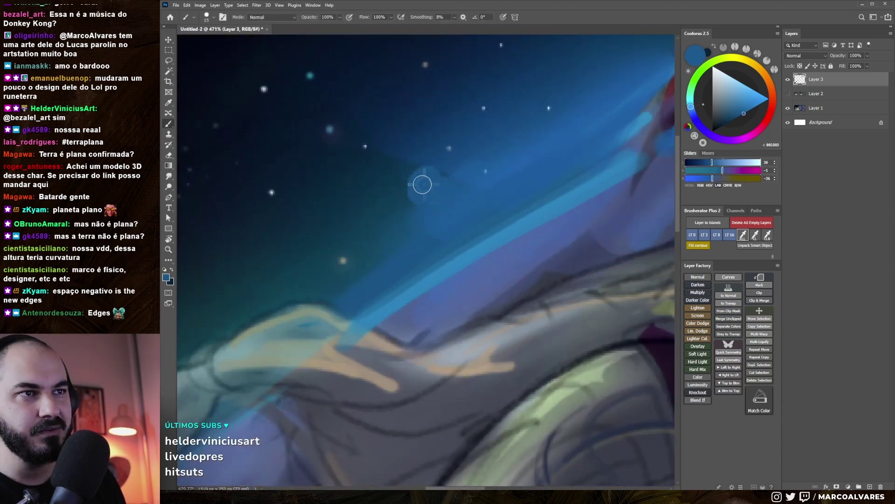
key(bracketright)
key(bracketright)
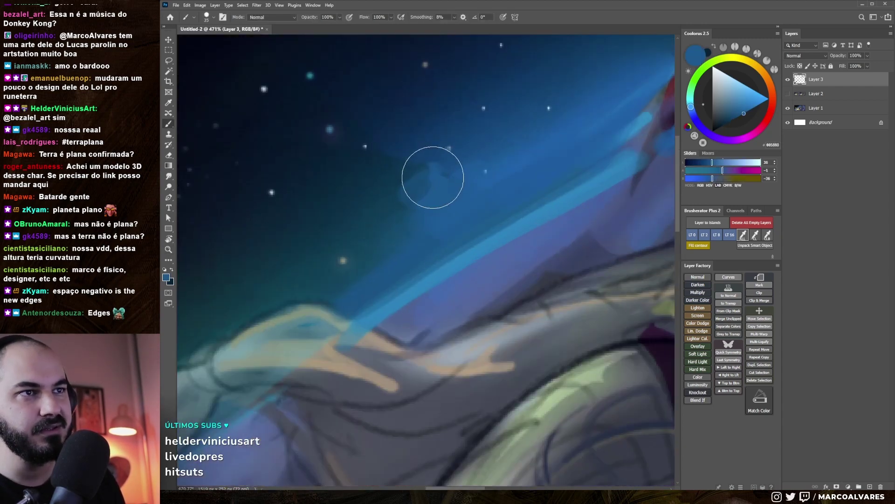
key(z)
mouse_move(431, 161)
mouse_down()
mouse_move(385, 261)
mouse_move(421, 216)
mouse_move(438, 214)
mouse_up()
key(b)
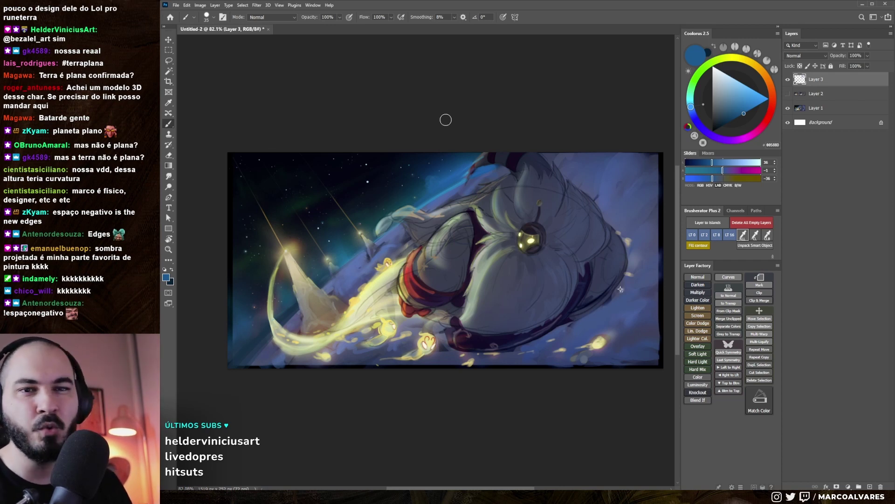
key(ctrl+shift+h)
key(ctrl+shift+h)
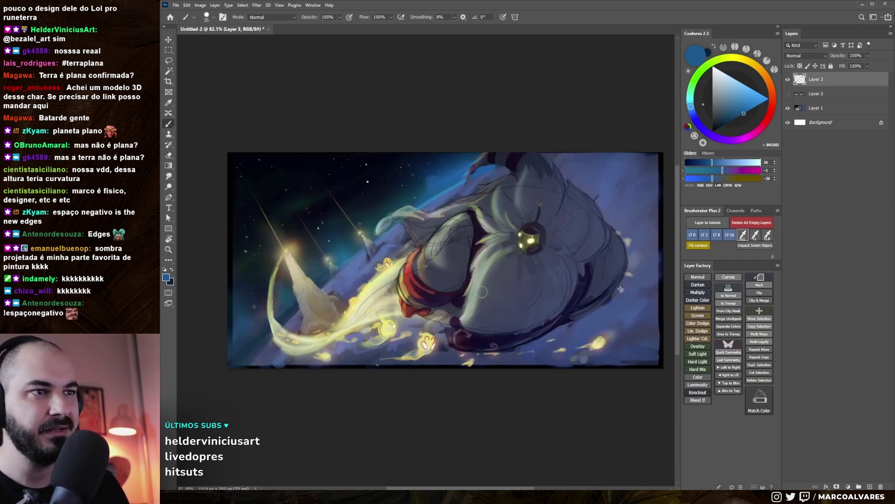
drag(427, 240, 411, 233)
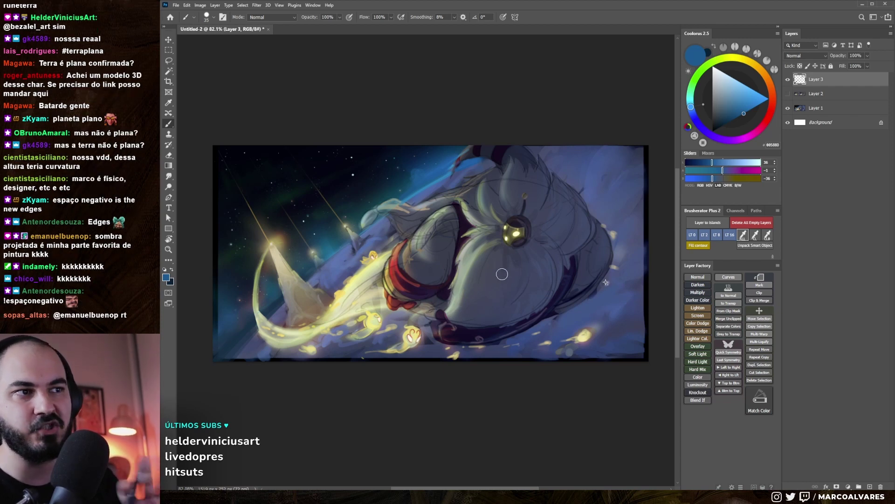
drag(482, 279, 473, 282)
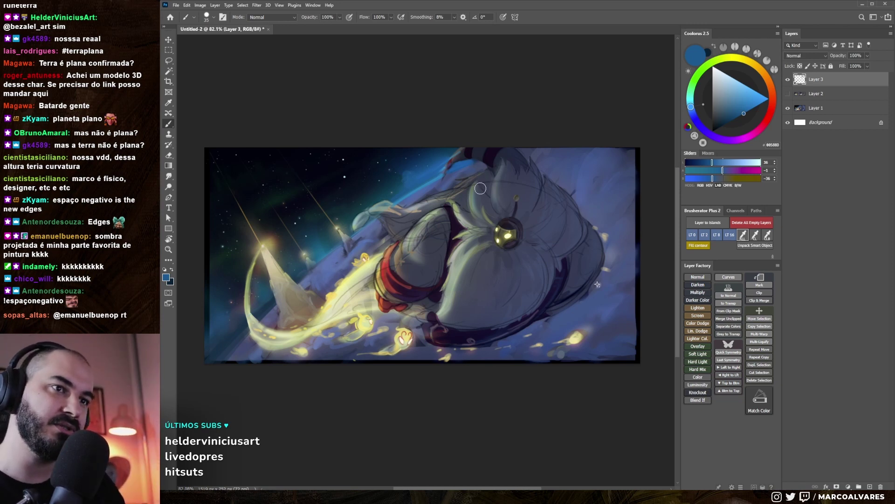
key(h)
key(h)
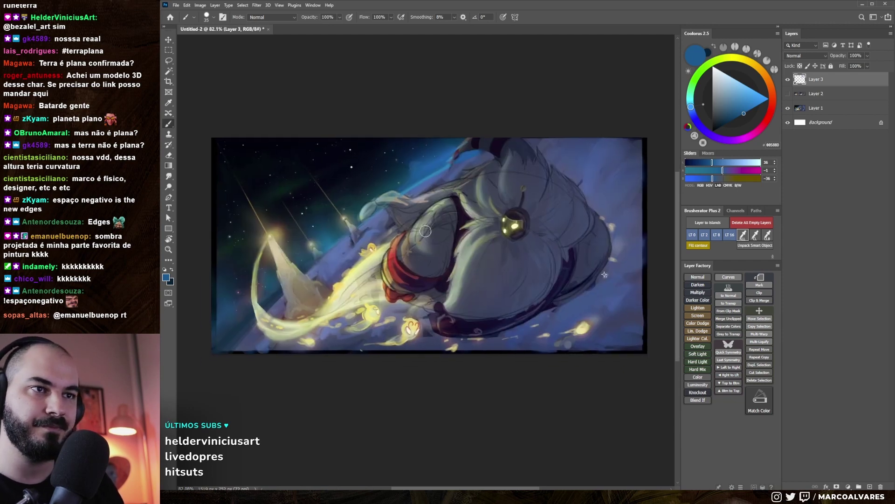
key(z)
mouse_move(408, 260)
mouse_down()
mouse_move(415, 282)
mouse_move(436, 286)
mouse_up()
key(b)
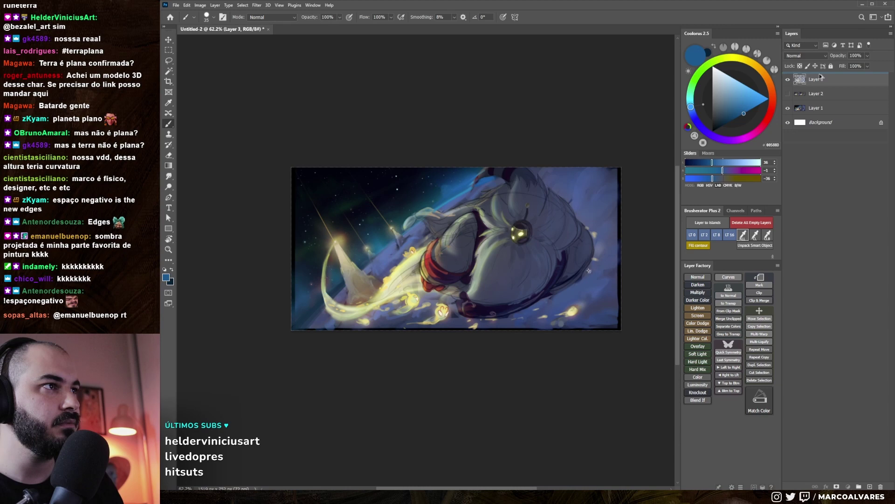
Duplicate Layer 1 to the top of the stack as a hidden layer named 'hide'
drag(815, 109, 798, 81)
text(hide)
key(Return)
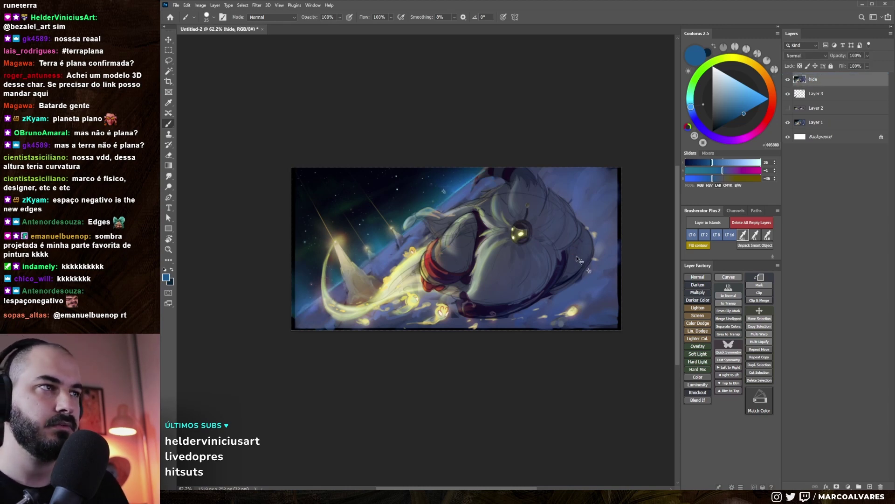
click(788, 79)
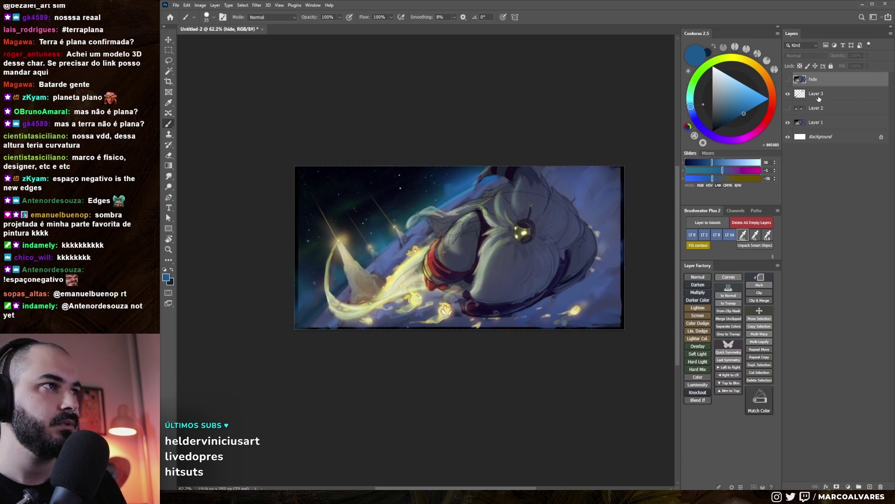
Return to Layer 3 with a lighter blue and a smaller brush
click(819, 96)
alt+click(451, 204)
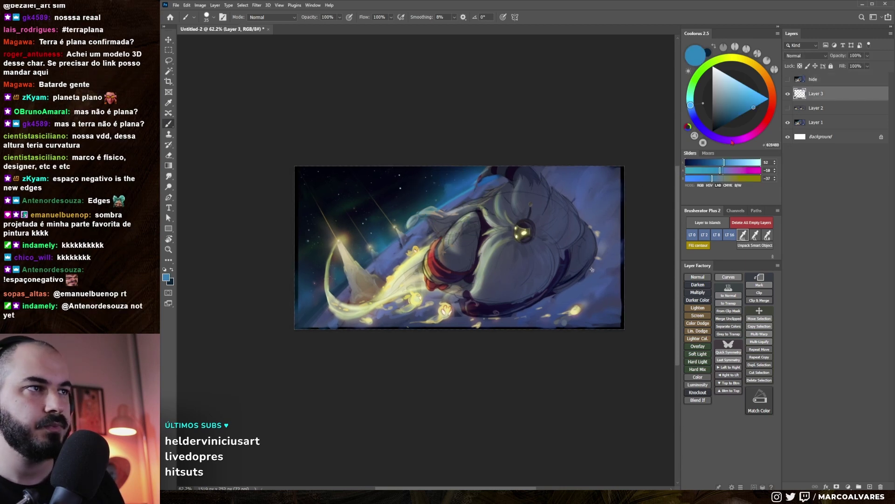
key(bracketleft)
key(bracketleft)
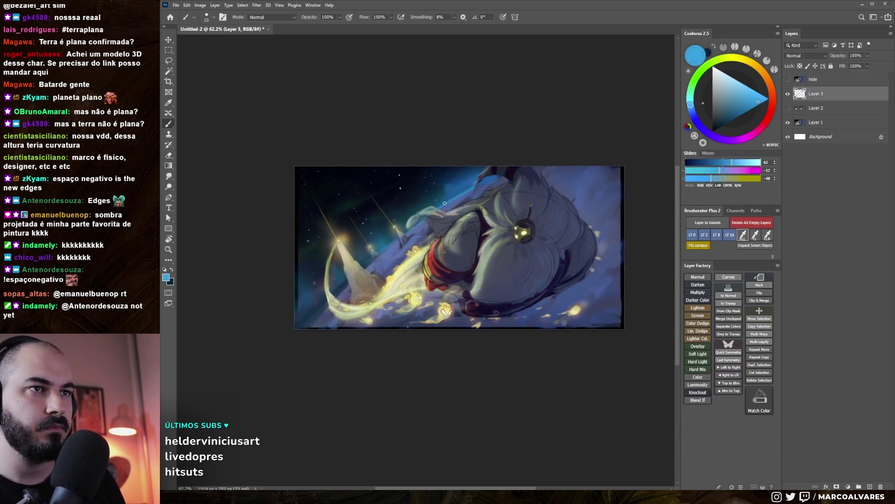
key(bracketleft)
key(bracketleft)
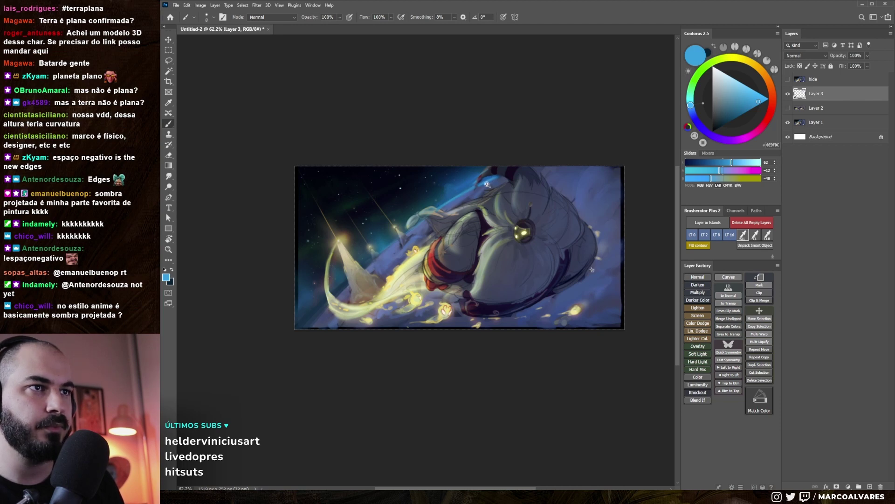
Undo a trial dark stroke over the rim glow and add a small dark stroke atop the head
scroll(486, 184, up, 5)
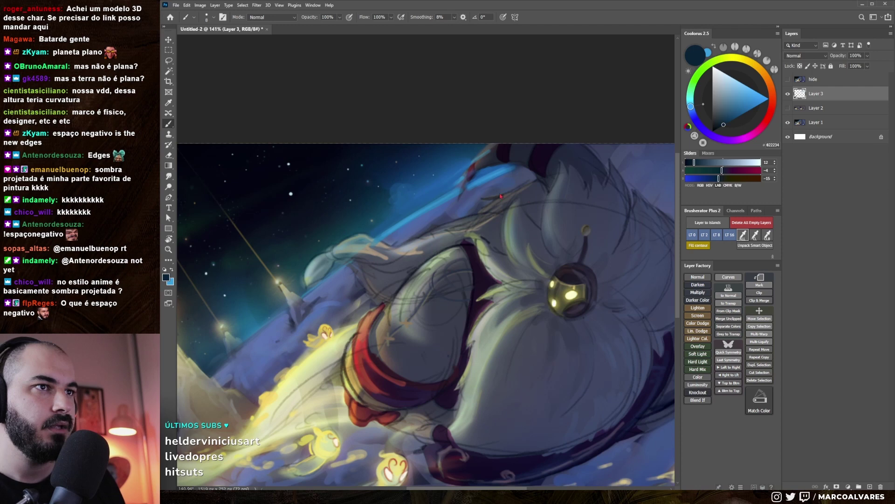
drag(466, 168, 378, 235)
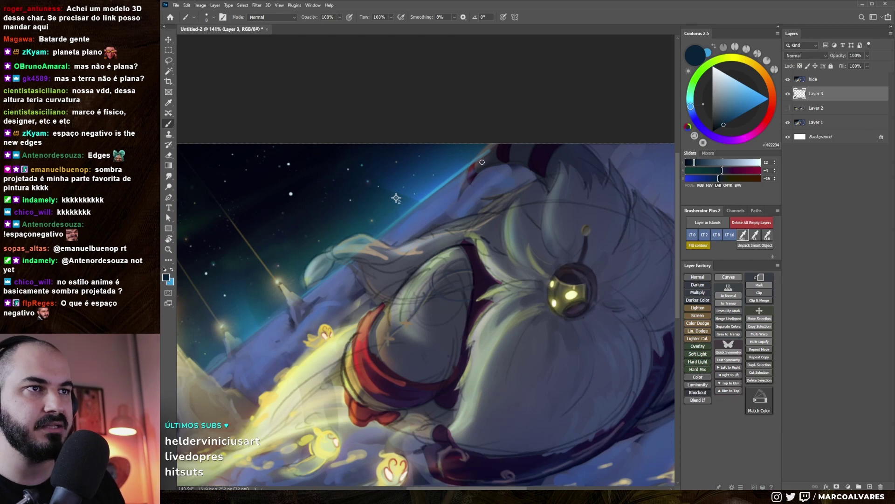
key(ctrl+z)
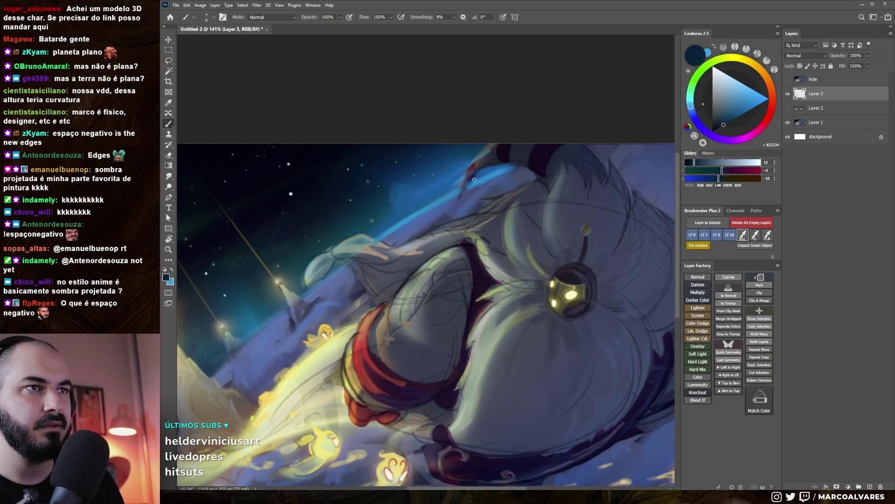
alt+click(473, 160)
drag(473, 160, 485, 159)
Pick a slate blue, shrink the brush to a fine point, and reposition the view
alt+click(460, 195)
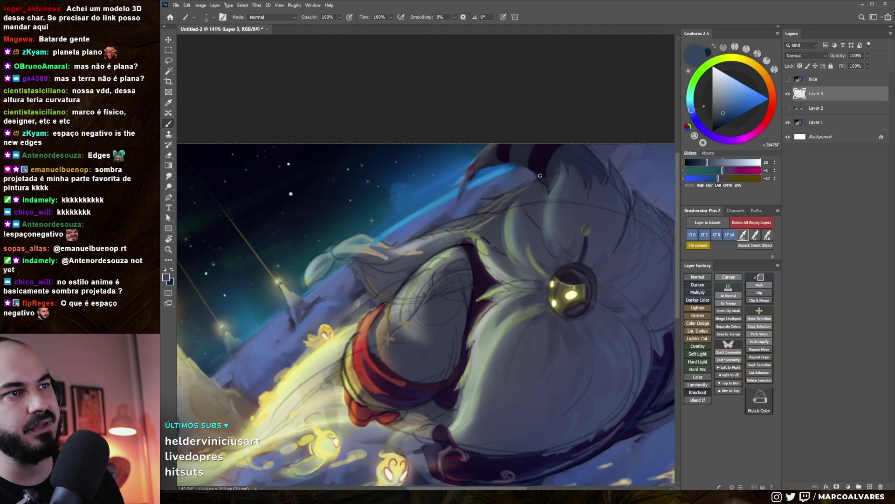
key(bracketleft)
key(bracketleft)
key(bracketleft)
scroll(452, 207, down, 3)
scroll(448, 252, down, 2)
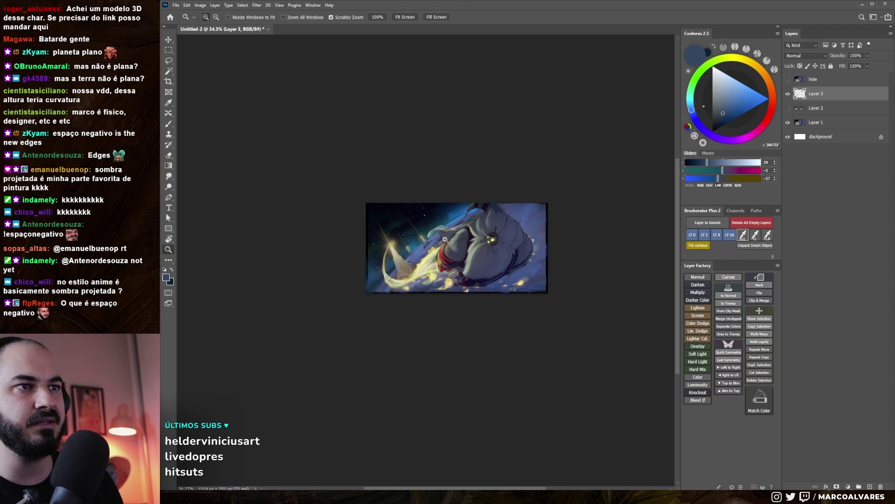
scroll(441, 304, down, 2)
scroll(441, 254, up, 5)
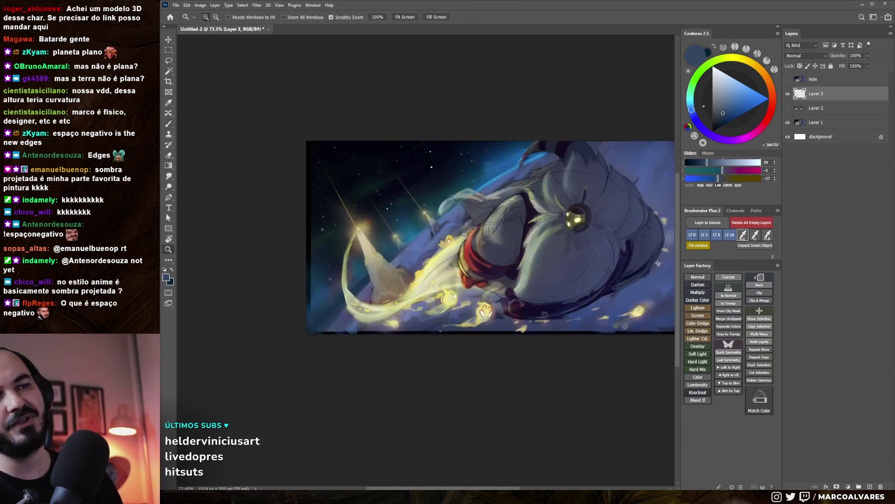
drag(445, 252, 434, 247)
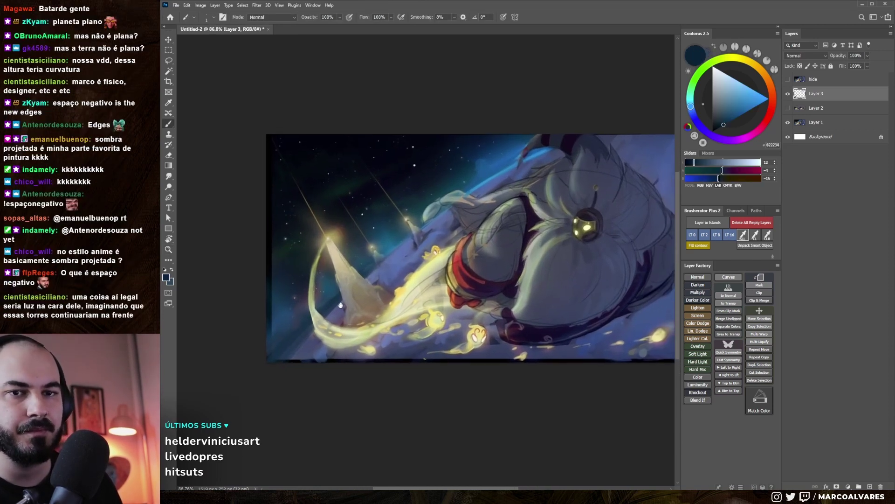
drag(324, 331, 330, 324)
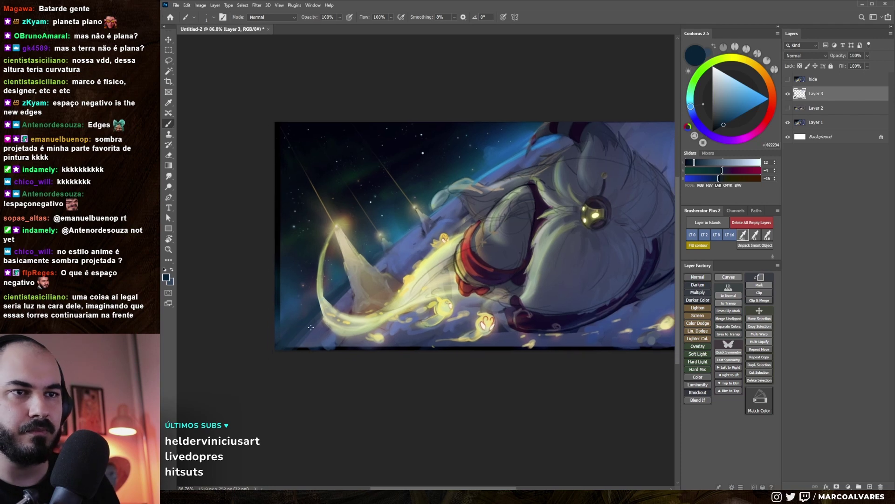
drag(498, 169, 493, 174)
Pick a light blue, slightly enlarge the brush, and zoom toward the painting's upper right
alt+click(490, 160)
drag(466, 228, 401, 240)
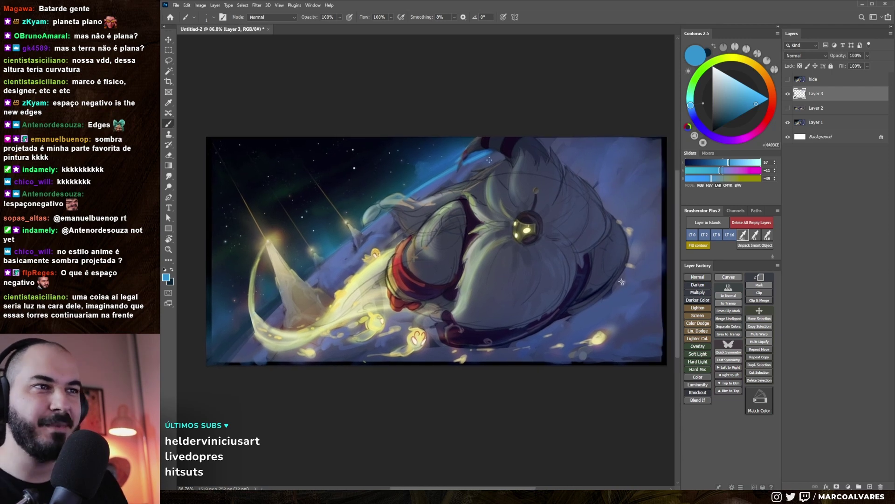
drag(475, 177, 467, 175)
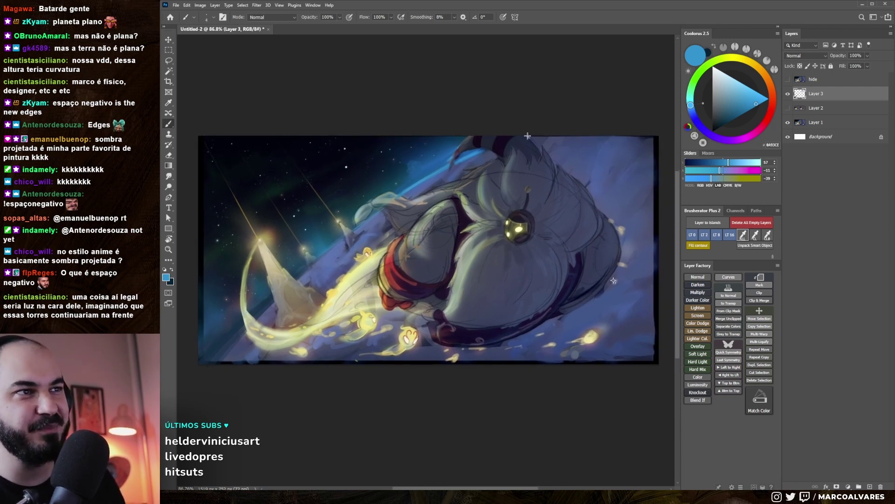
key(bracketright)
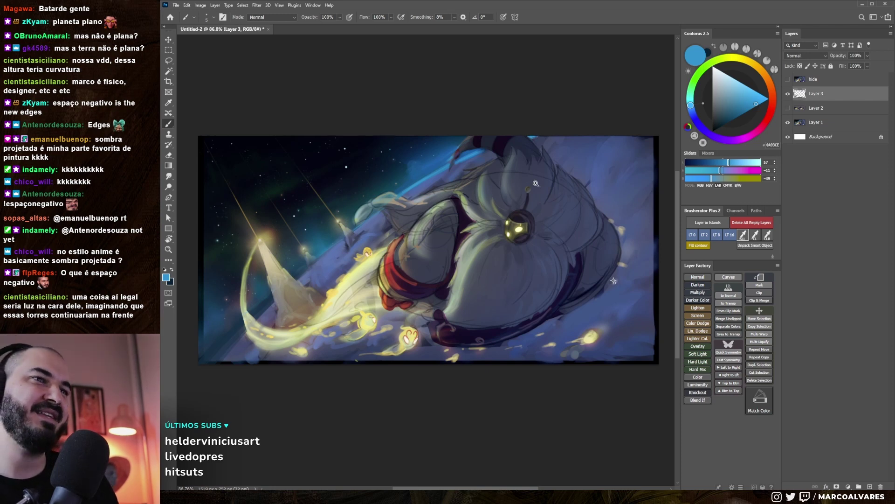
drag(535, 180, 515, 187)
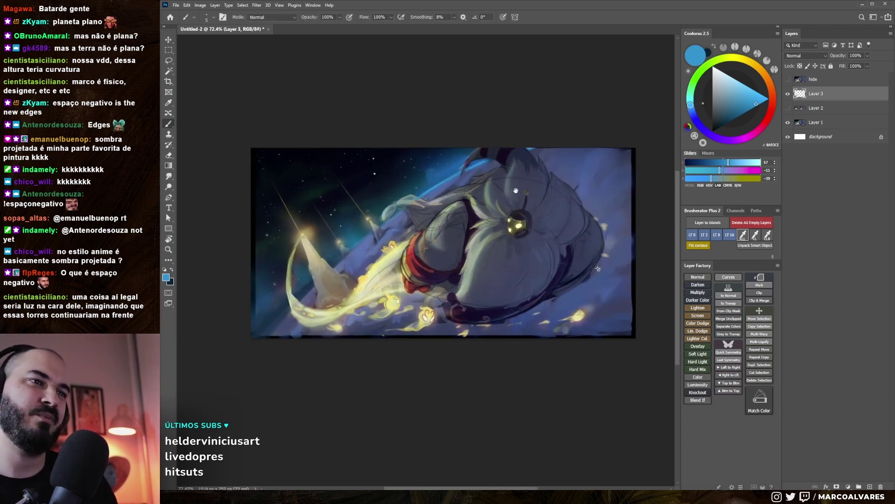
drag(589, 194, 611, 173)
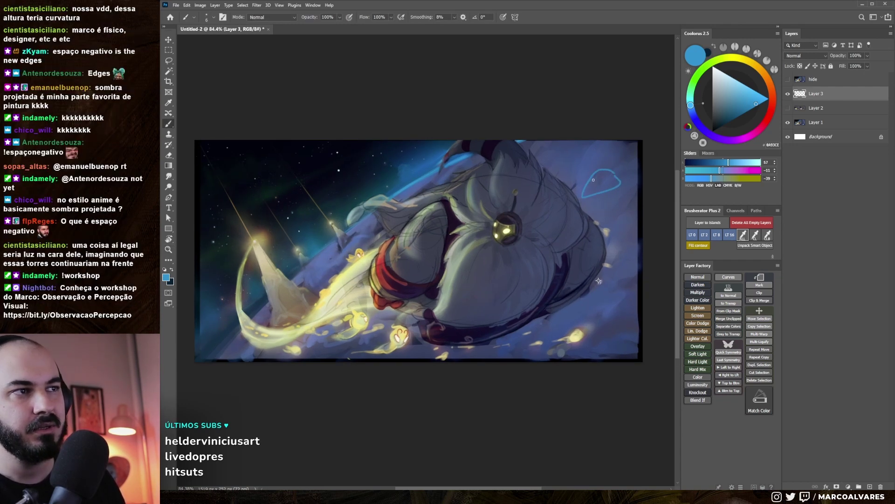
Fill the blue outline shape at upper right, try a magenta edge, then undo the magenta strokes
drag(592, 180, 613, 183)
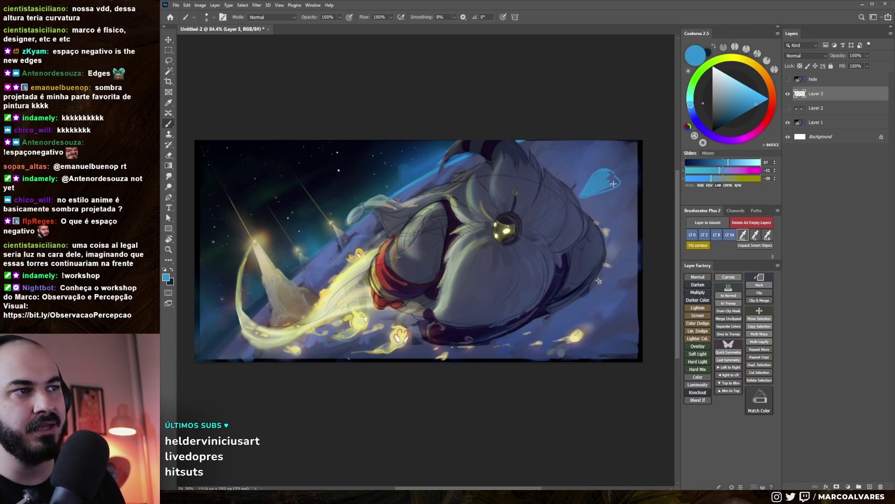
mouse_move(613, 176)
mouse_down()
mouse_move(594, 170)
mouse_move(594, 199)
mouse_move(587, 174)
mouse_up()
key(bracketright)
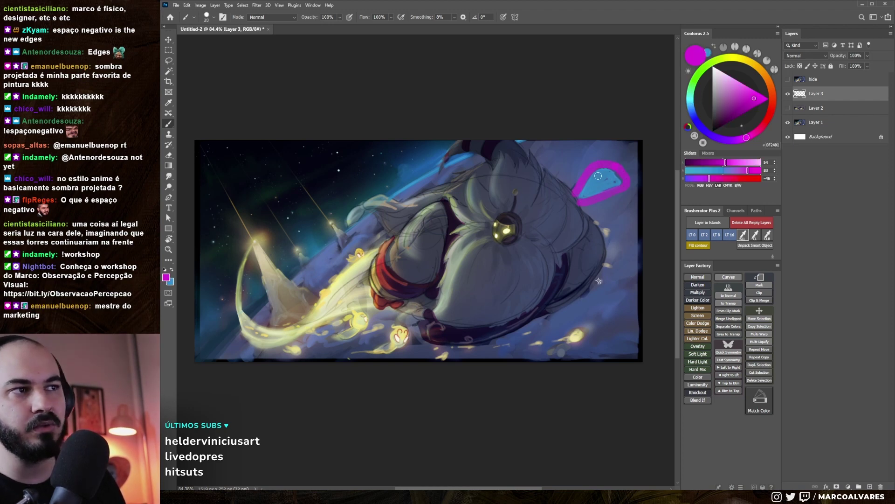
key(ctrl+z)
key(ctrl+z)
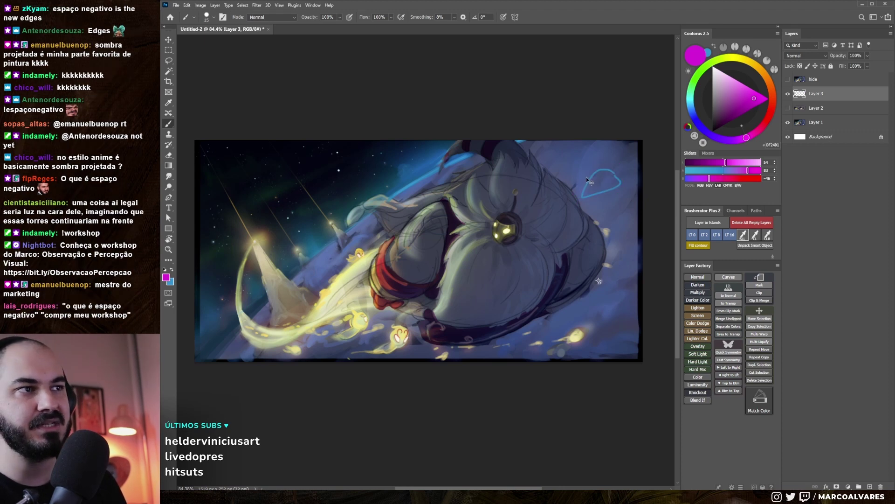
scroll(602, 200, down, 3)
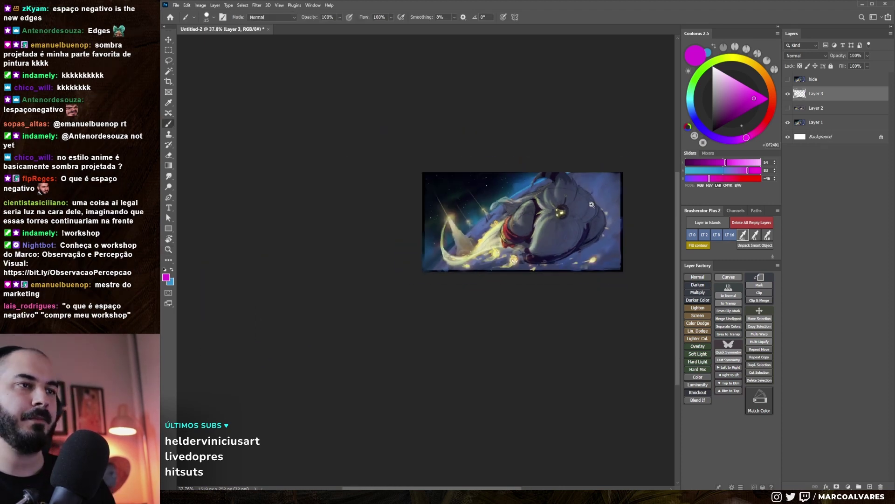
scroll(612, 219, up, 2)
drag(612, 219, 587, 233)
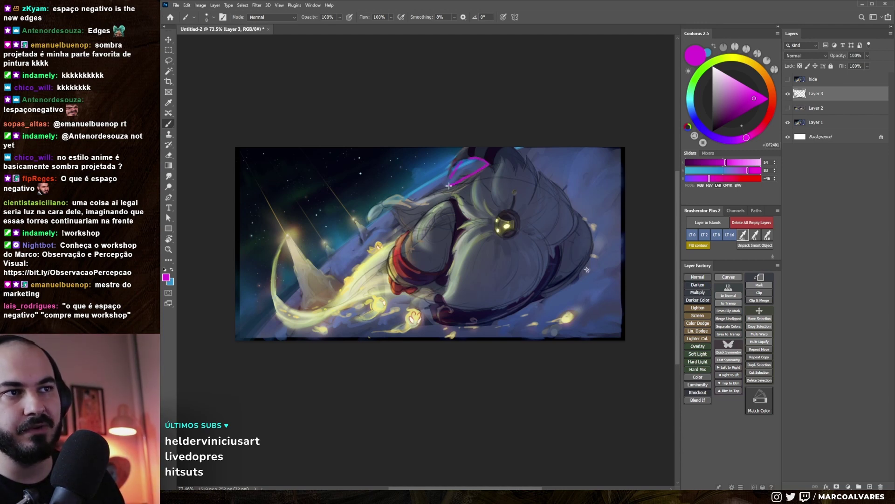
key(ctrl+z)
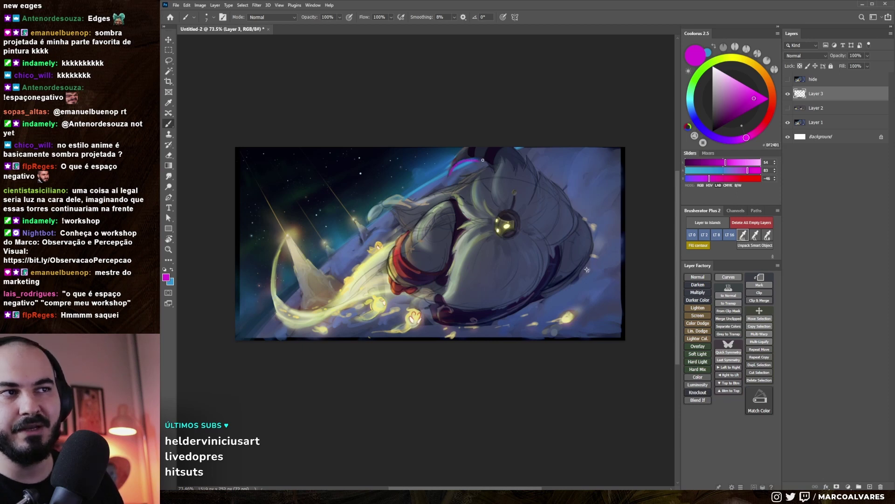
Sketch a magenta line along the character's top edge and zoom in to inspect the chest
drag(452, 170, 488, 168)
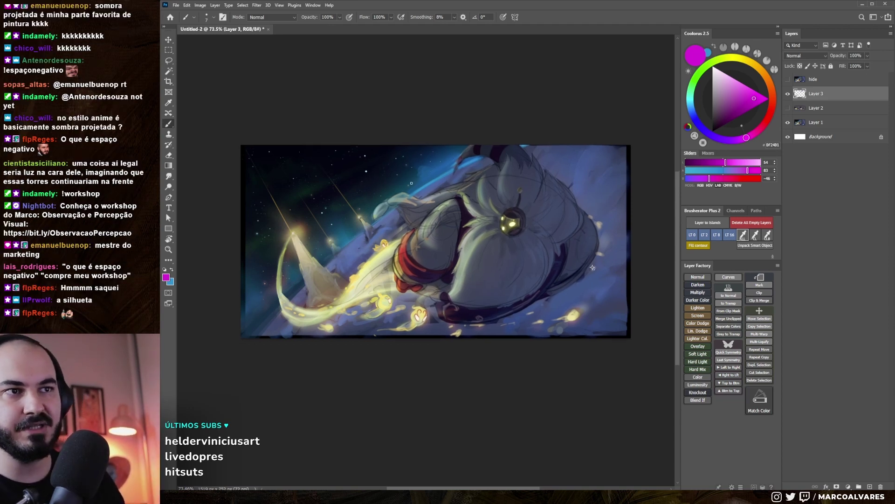
key(z)
mouse_move(410, 261)
mouse_down()
mouse_move(420, 264)
mouse_move(394, 242)
mouse_up()
key(b)
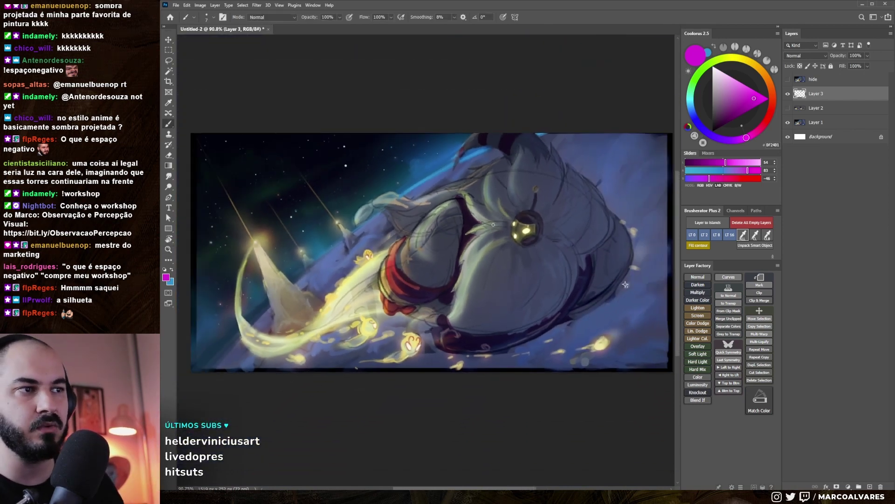
drag(478, 243, 517, 234)
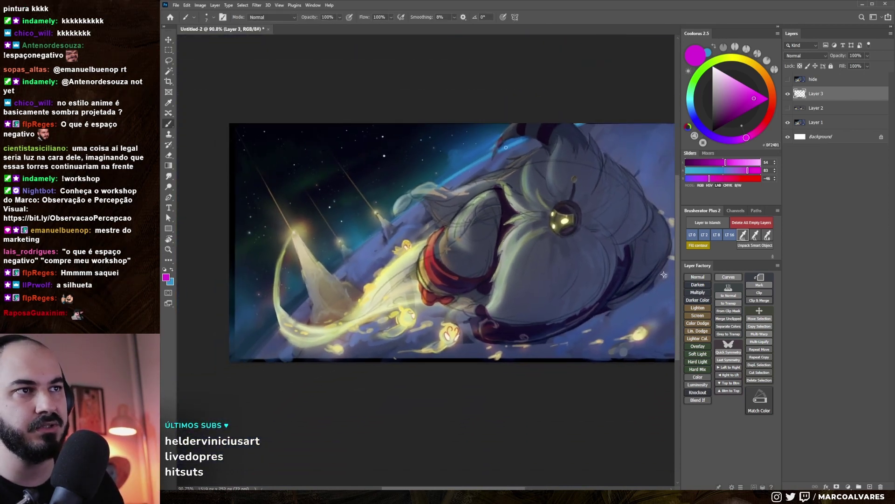
scroll(506, 147, up, 5)
mouse_move(403, 206)
mouse_down()
mouse_move(483, 167)
mouse_move(425, 204)
mouse_up()
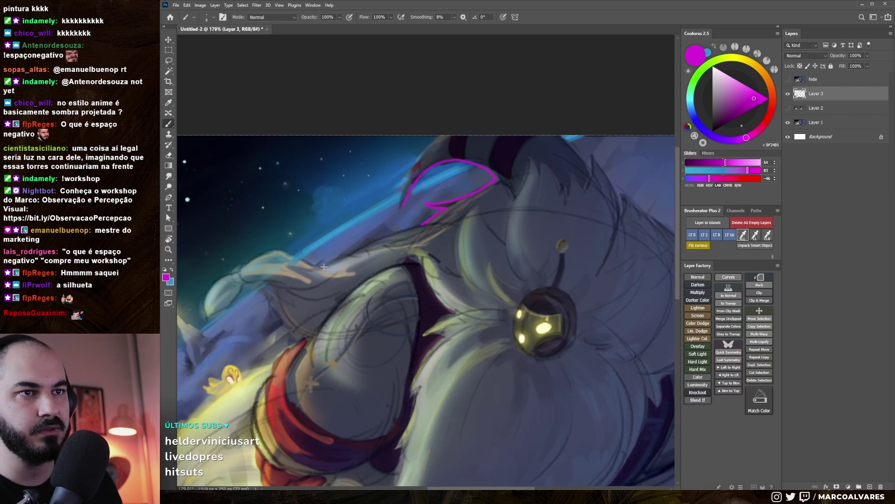
drag(422, 224, 323, 267)
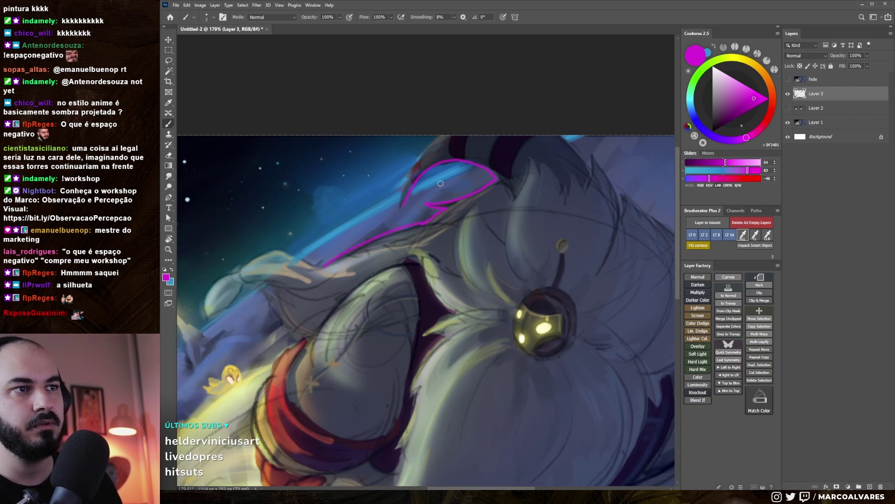
mouse_move(417, 176)
mouse_down()
mouse_move(406, 208)
mouse_move(443, 199)
mouse_up()
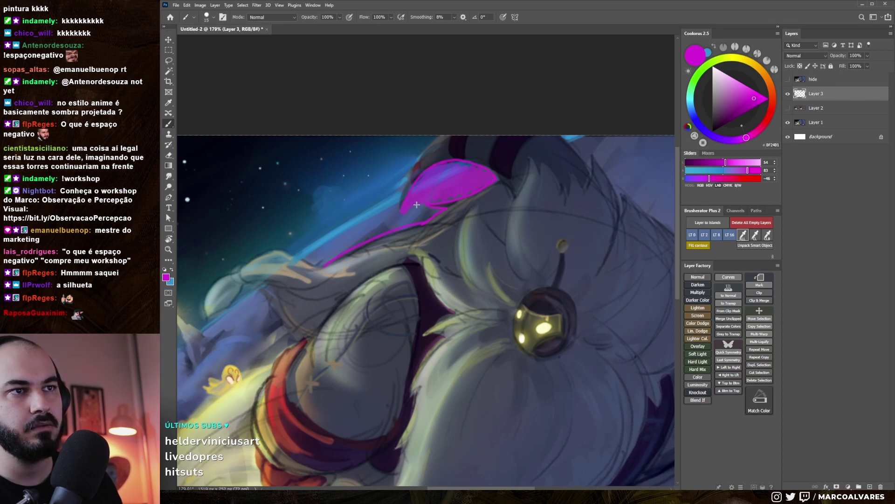
mouse_move(373, 232)
mouse_down()
mouse_move(327, 258)
mouse_move(409, 167)
mouse_up()
key(ctrl+z)
key(ctrl+z)
key(ctrl+z)
key(ctrl+z)
key(ctrl+z)
key(bracketleft)
key(ctrl+z)
drag(425, 182, 408, 193)
key(bracketleft)
mouse_move(416, 149)
mouse_down()
mouse_move(380, 206)
mouse_move(416, 178)
mouse_up()
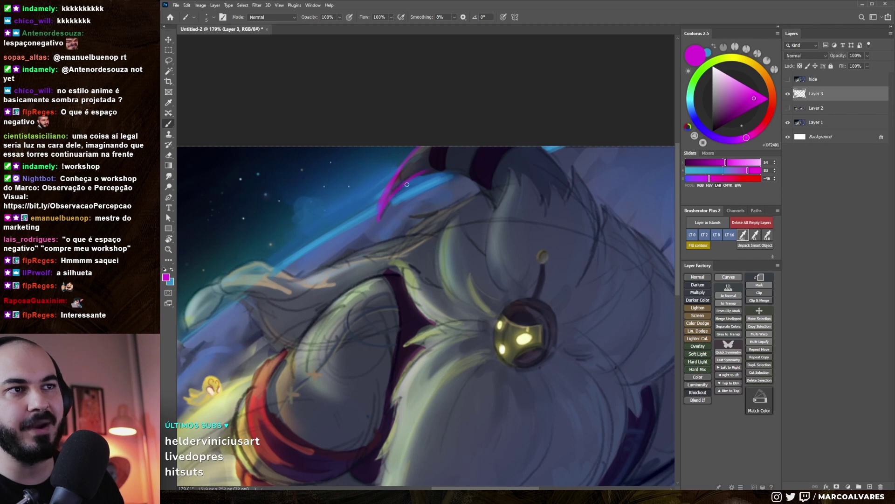
mouse_move(435, 148)
mouse_down()
mouse_move(428, 167)
mouse_move(478, 177)
mouse_up()
key(ctrl+z)
key(ctrl+z)
key(ctrl+z)
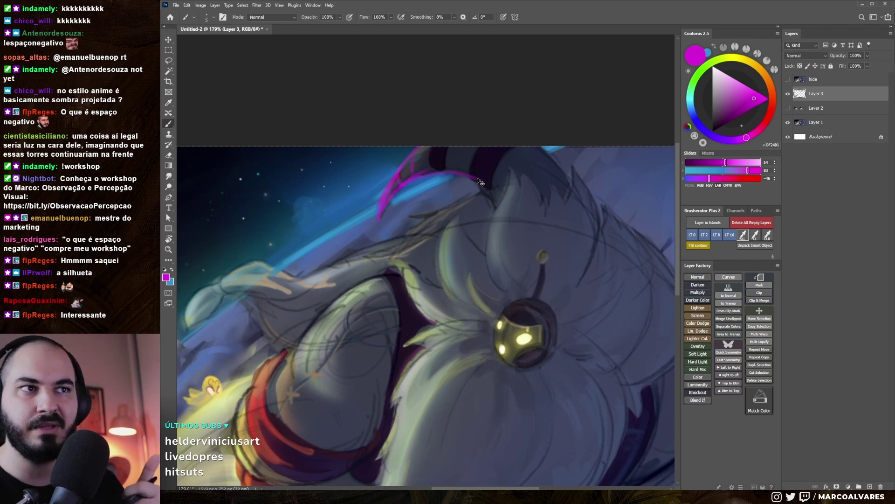
key(ctrl+z)
key(ctrl+z)
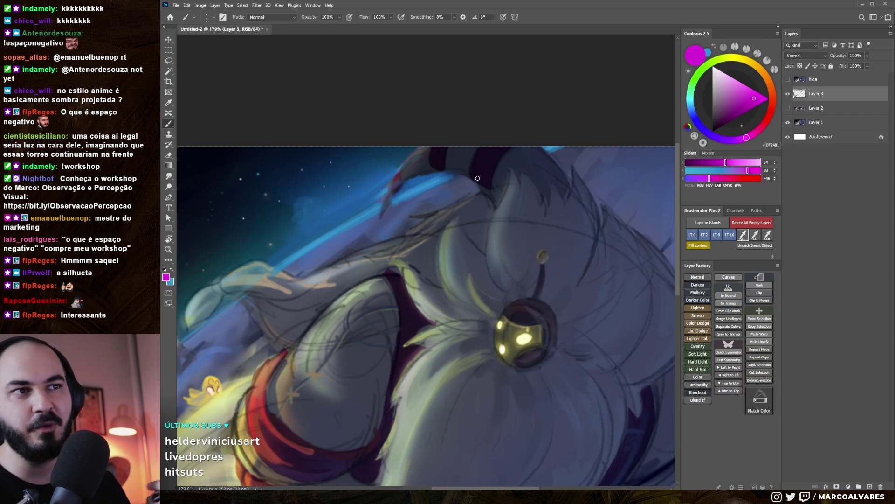
key(bracketleft)
key(bracketleft)
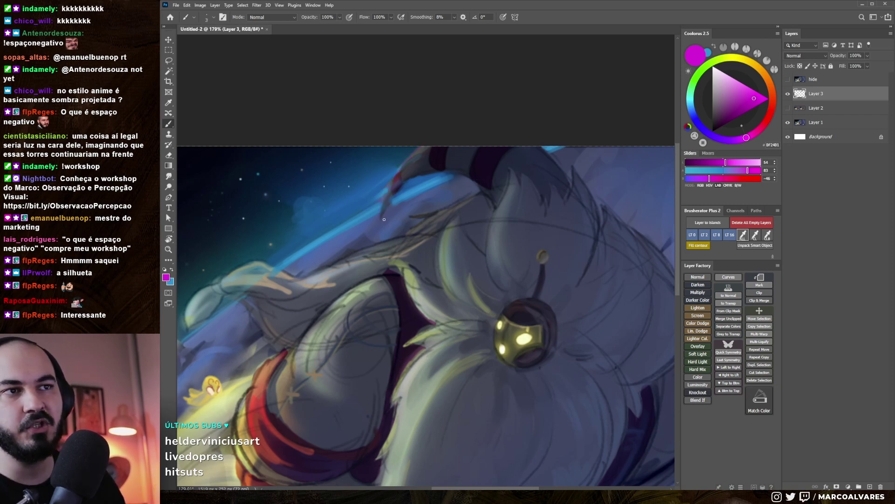
mouse_move(433, 175)
mouse_down()
mouse_move(482, 186)
mouse_move(428, 213)
mouse_up()
key(ctrl+z)
scroll(440, 164, down, 5)
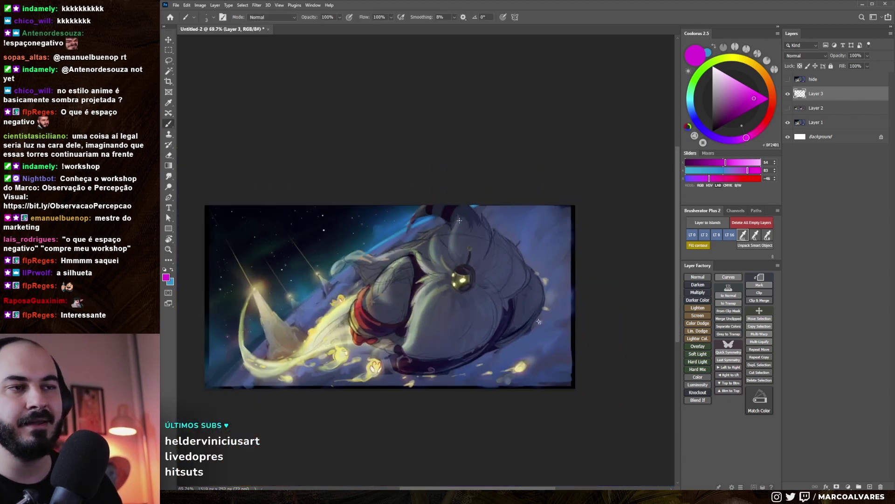
scroll(390, 232, up, 4)
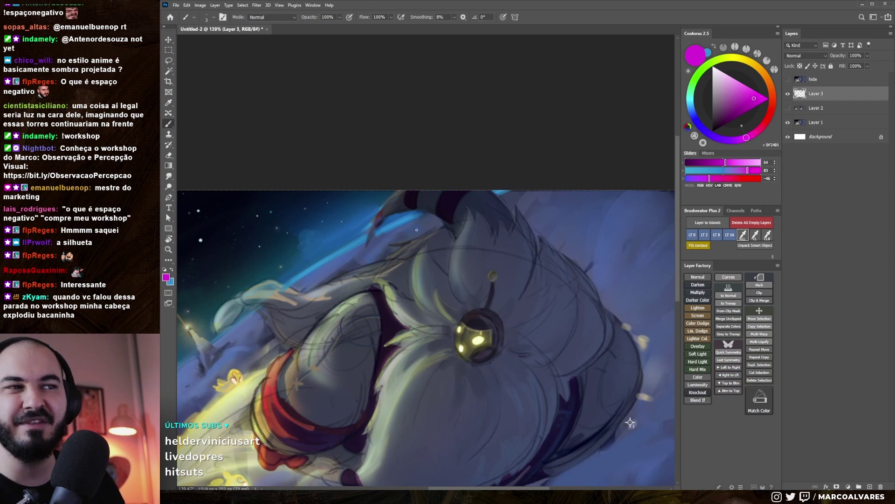
drag(492, 192, 506, 203)
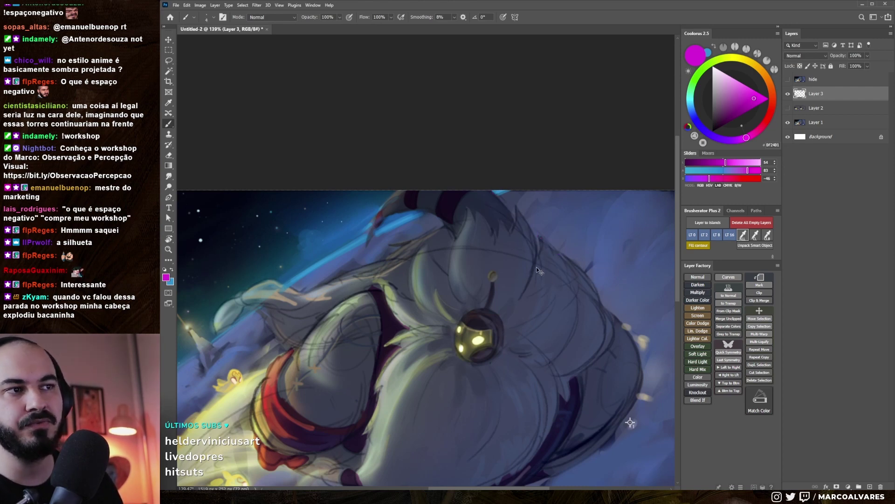
scroll(542, 276, down, 5)
key(h)
key(h)
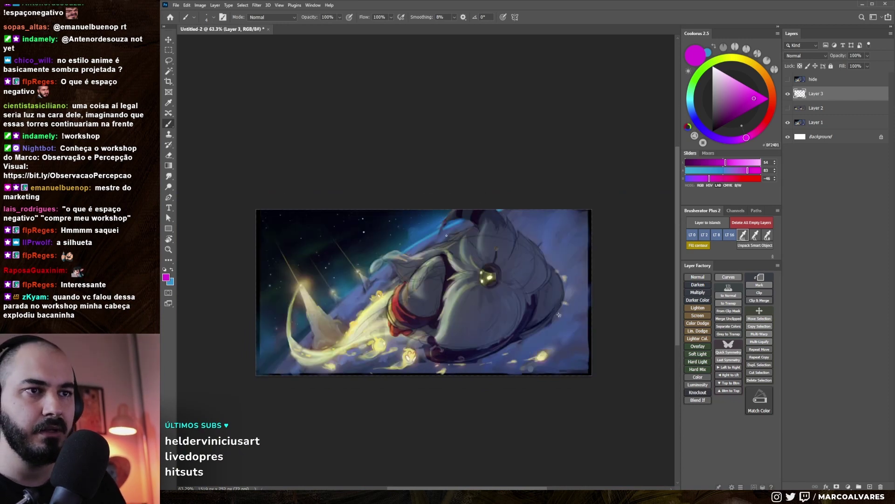
drag(450, 238, 477, 213)
scroll(419, 264, up, 4)
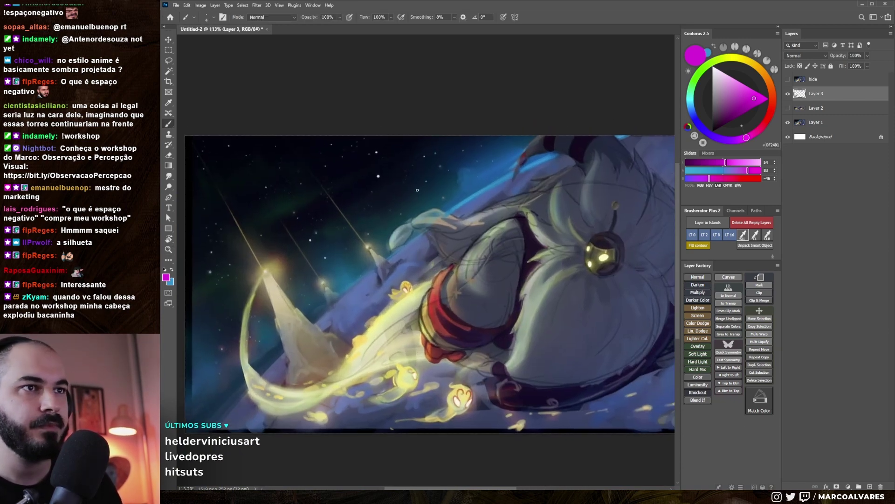
alt+click(405, 201)
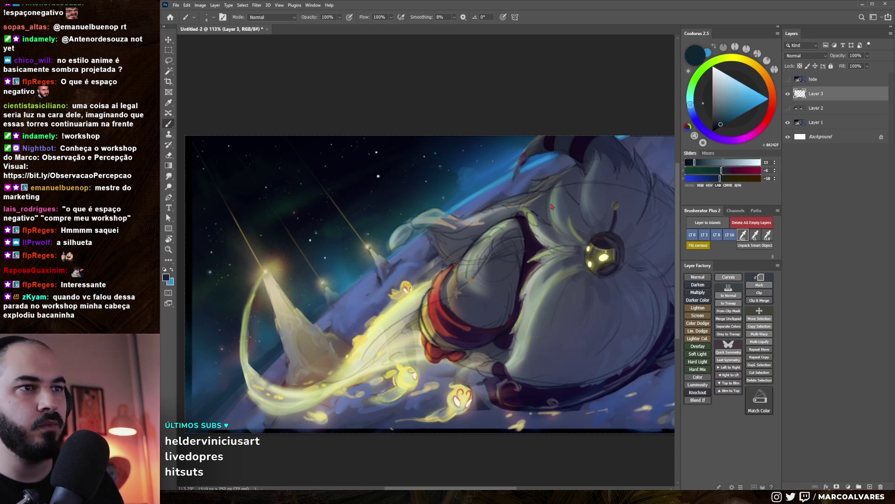
key(ctrl+comma)
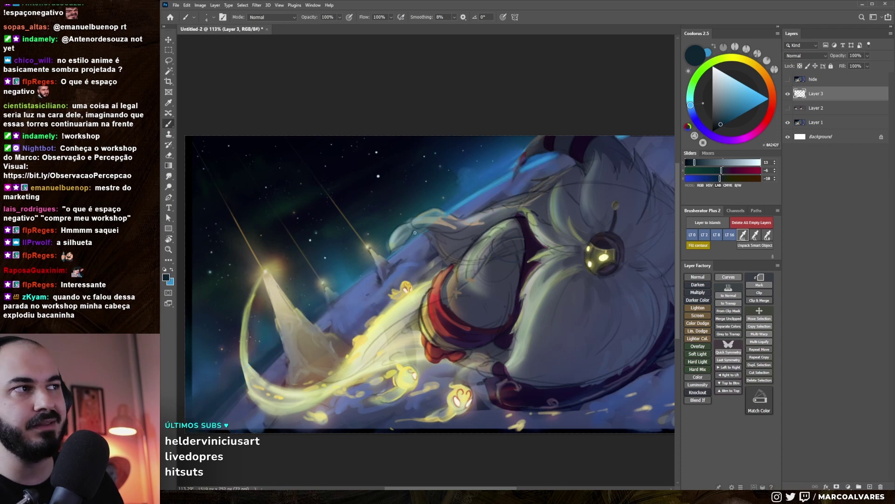
scroll(411, 221, up, 3)
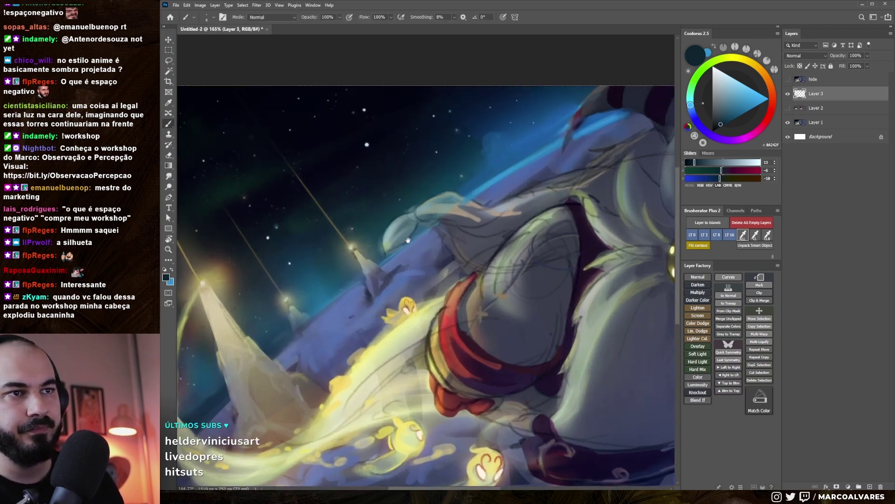
drag(408, 239, 411, 236)
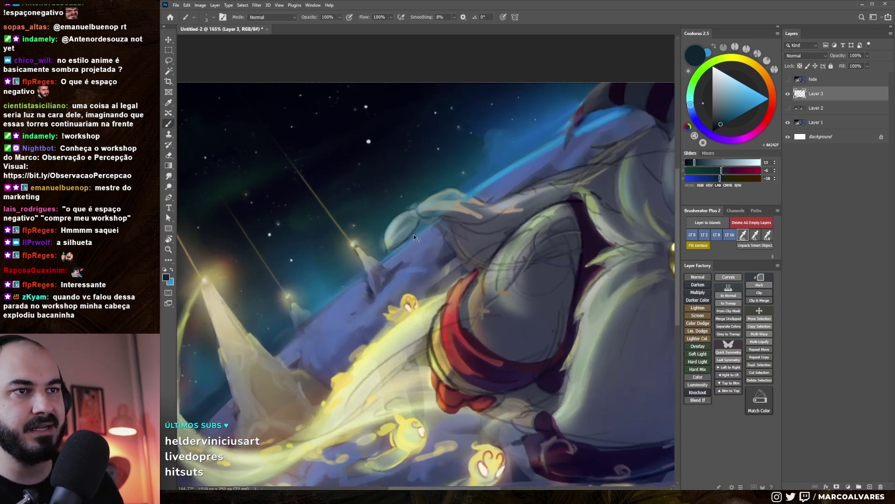
key(x)
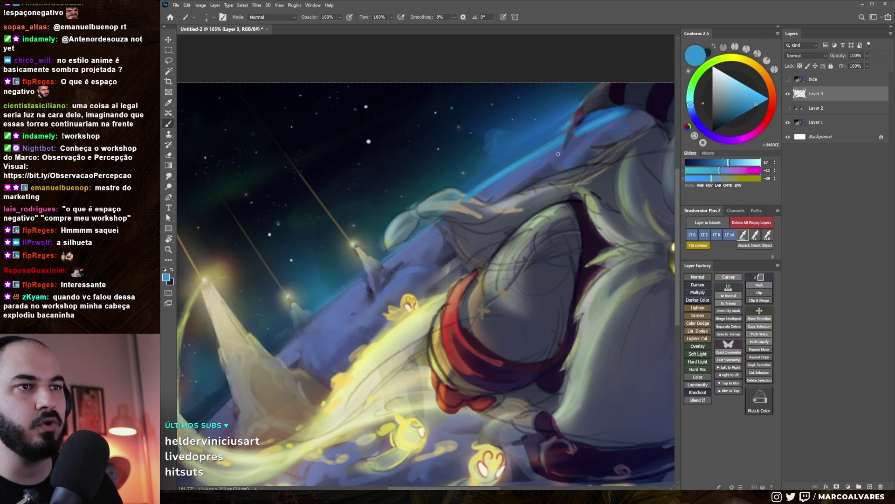
click(762, 135)
click(764, 100)
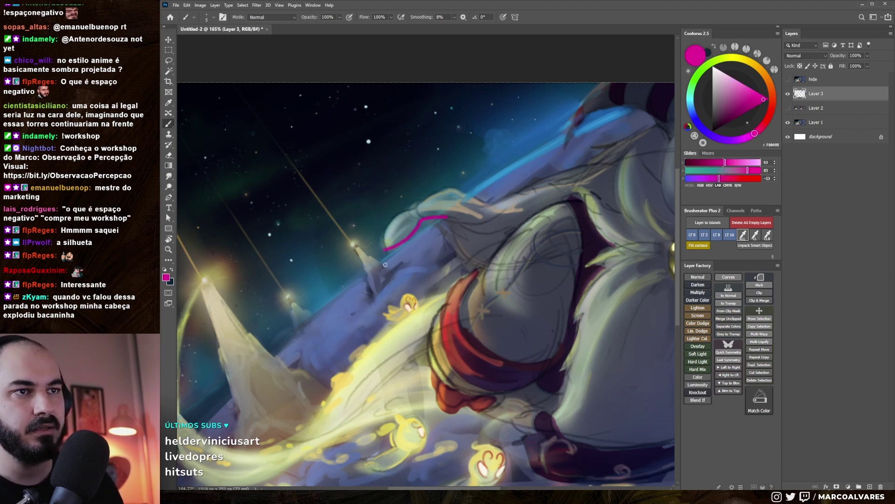
drag(386, 260, 431, 227)
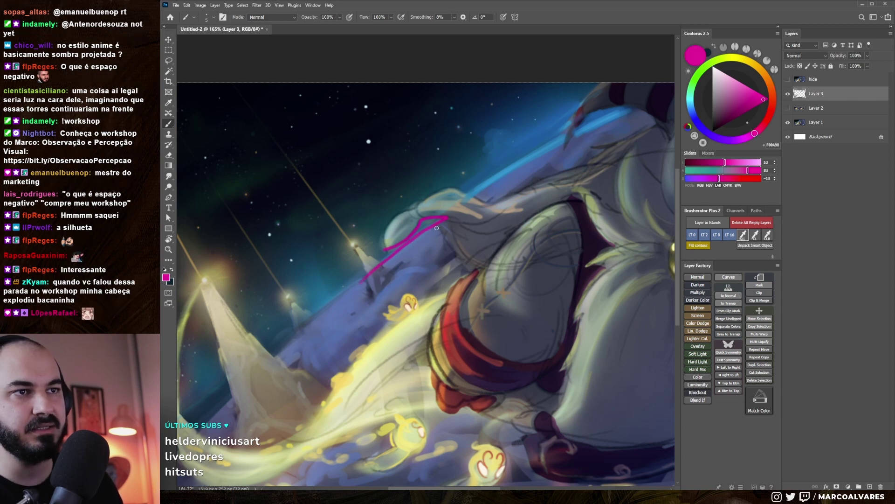
key(ctrl+z)
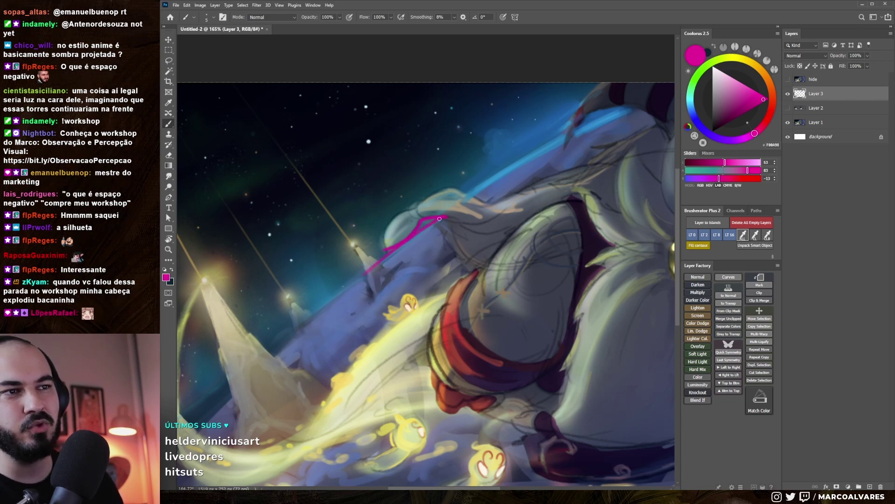
drag(366, 271, 445, 217)
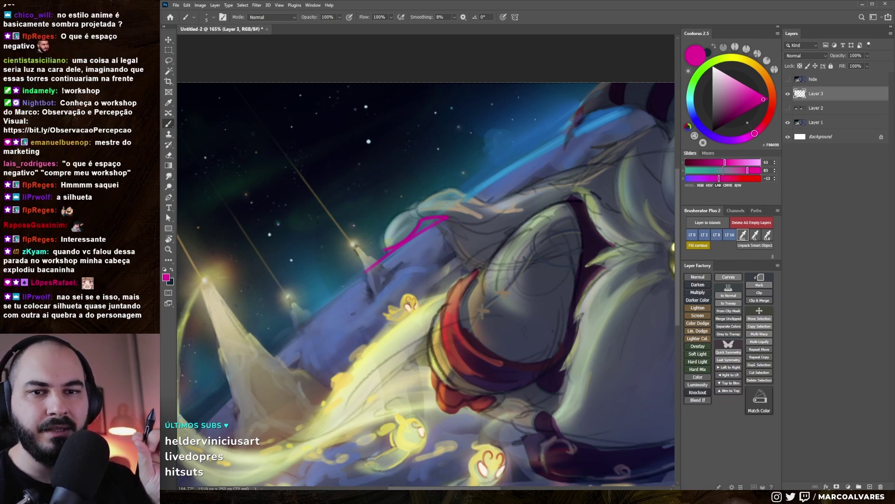
key(ctrl+z)
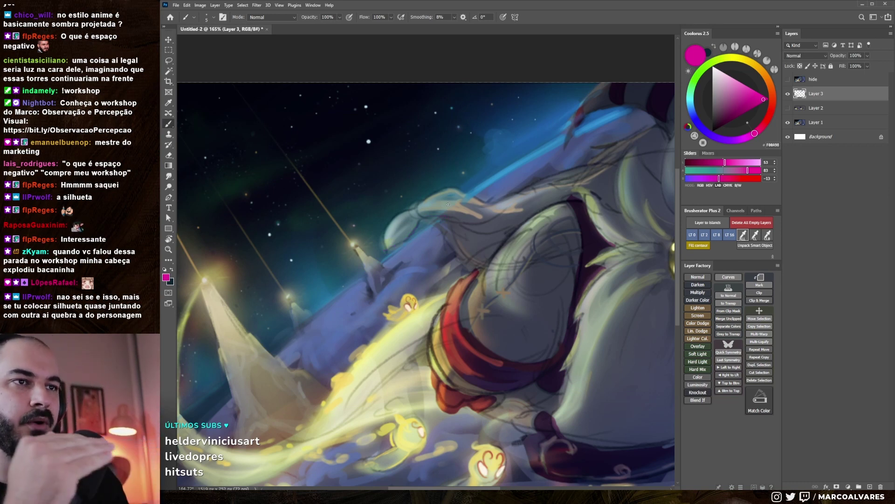
drag(410, 209, 418, 224)
key(ctrl+z)
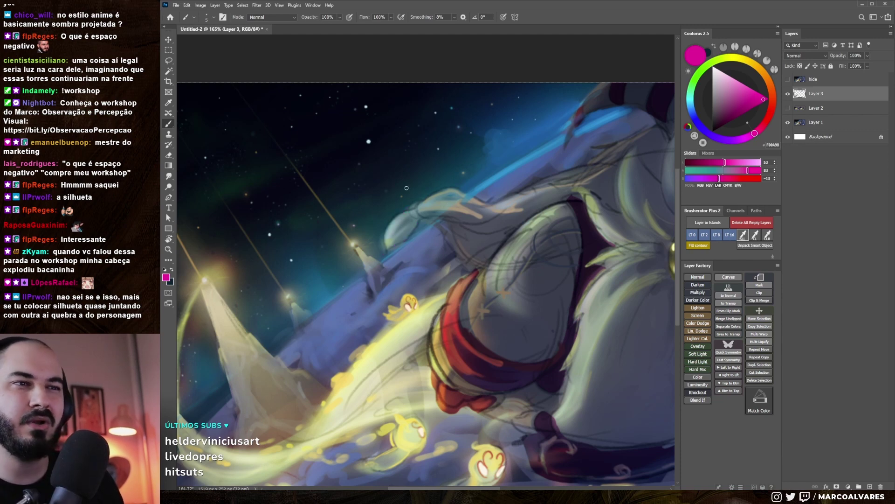
Zoom in on the head and sketch a magenta line over it, undoing its last part
scroll(380, 264, down, 5)
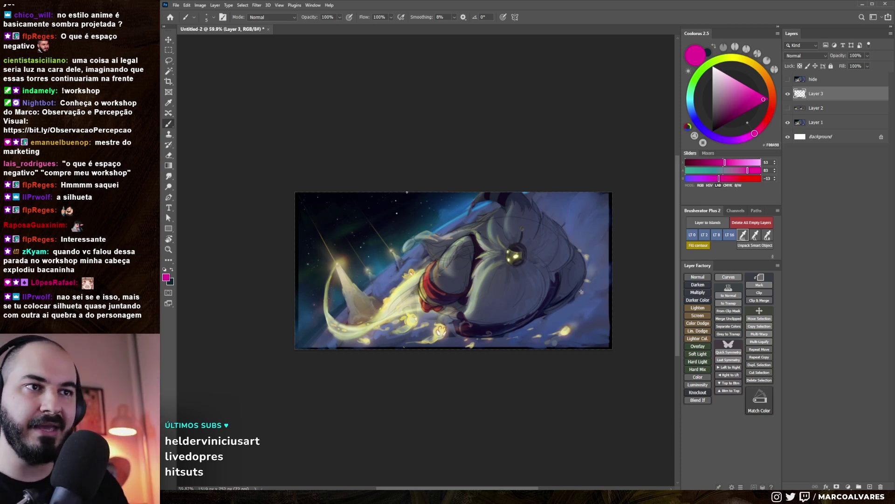
key(z)
mouse_move(412, 243)
mouse_down()
mouse_move(430, 243)
mouse_move(412, 222)
mouse_up()
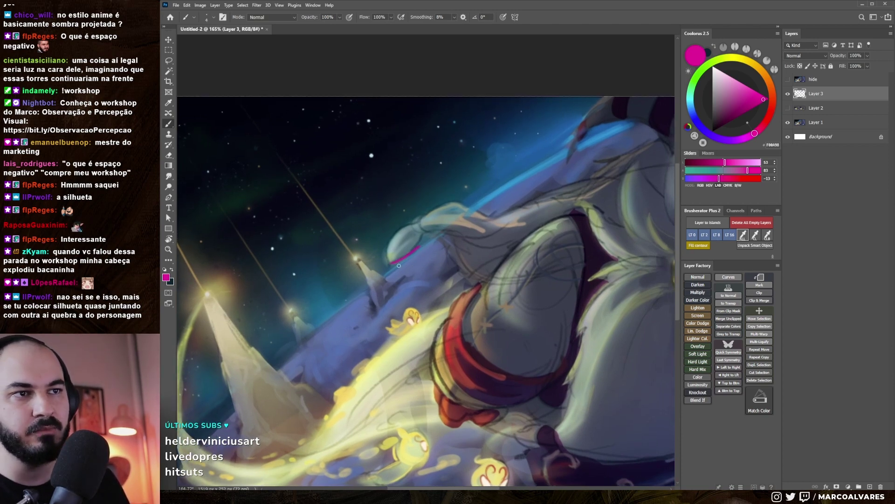
drag(399, 265, 433, 247)
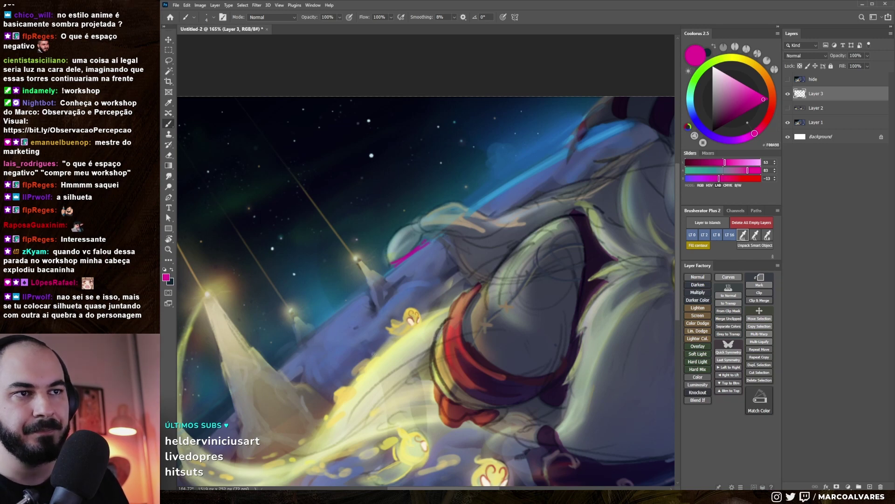
key(ctrl+z)
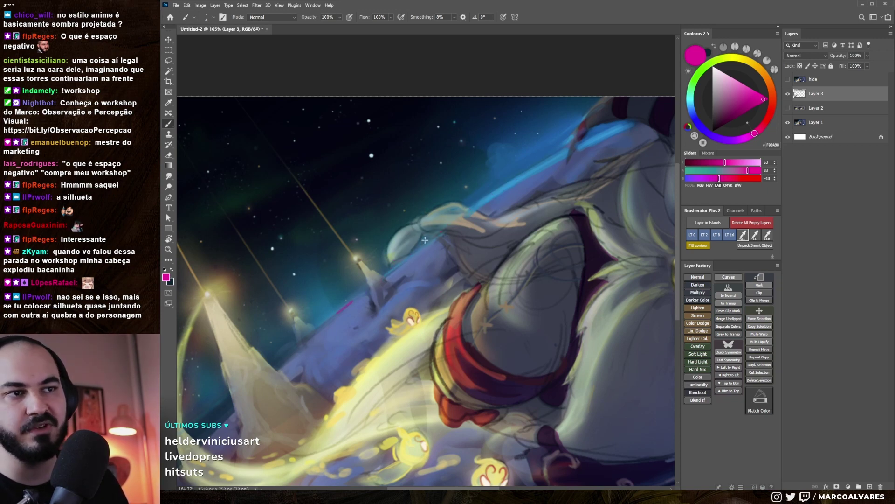
Draw a long straight magenta line across the head, check its angle by rotating the view, then undo it
drag(336, 313, 570, 158)
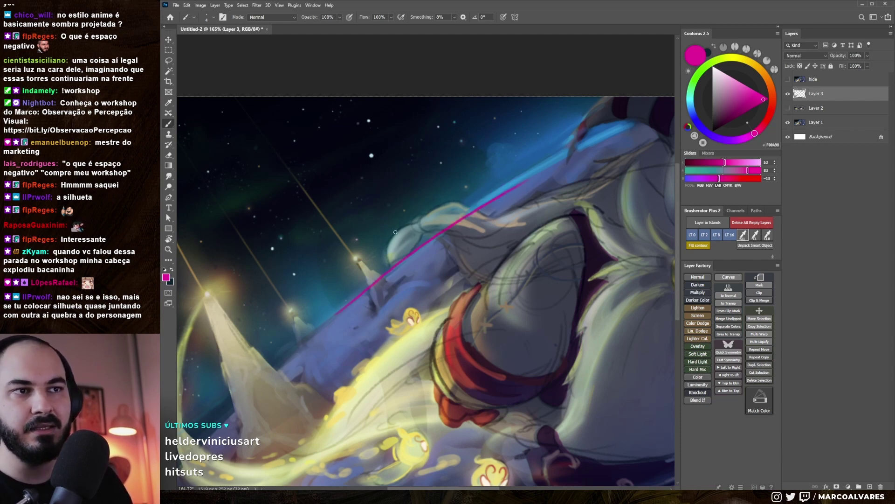
drag(396, 243, 398, 249)
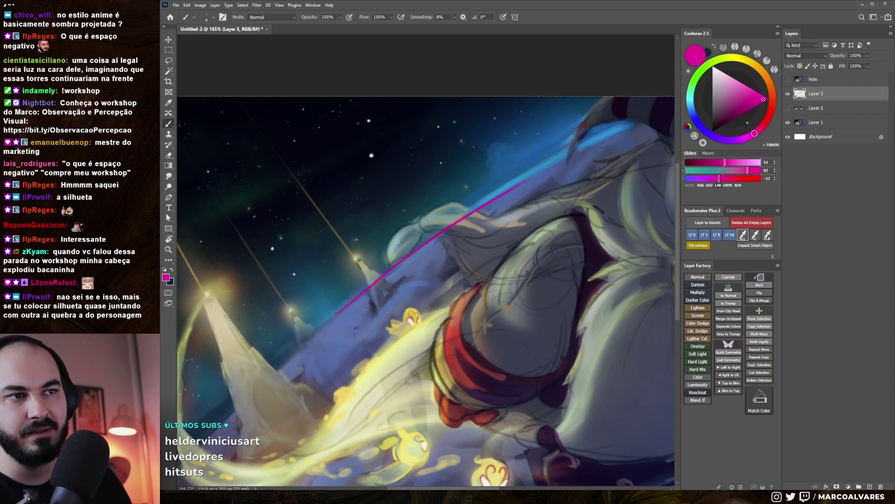
key(r)
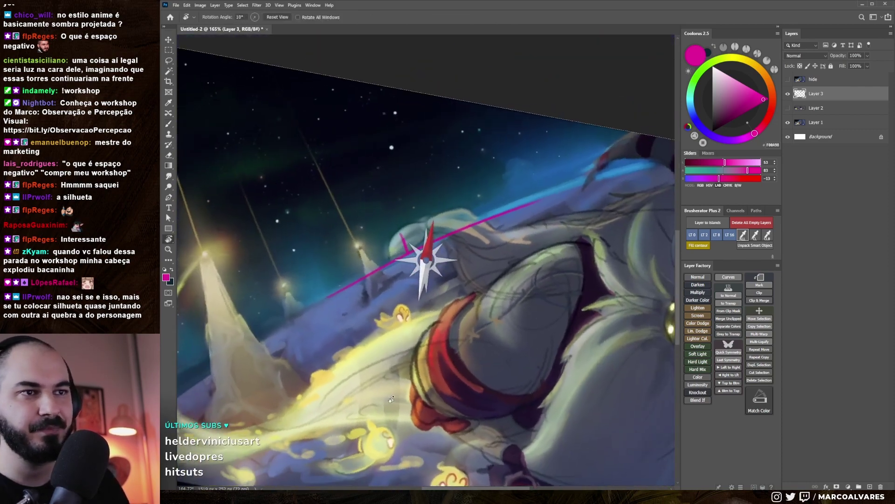
drag(405, 253, 407, 373)
key(b)
key(ctrl+z)
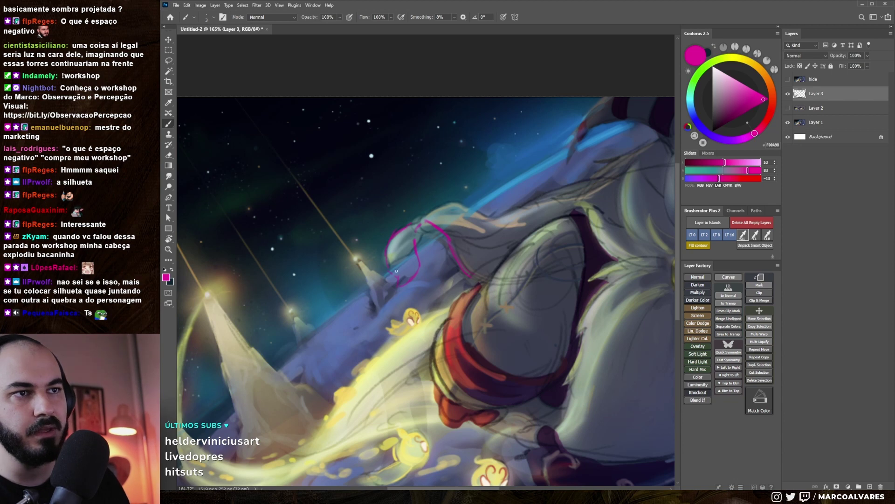
Try a light-blue line across the figure, rotate and reset the view, then undo the line
scroll(396, 271, up, 3)
key(x)
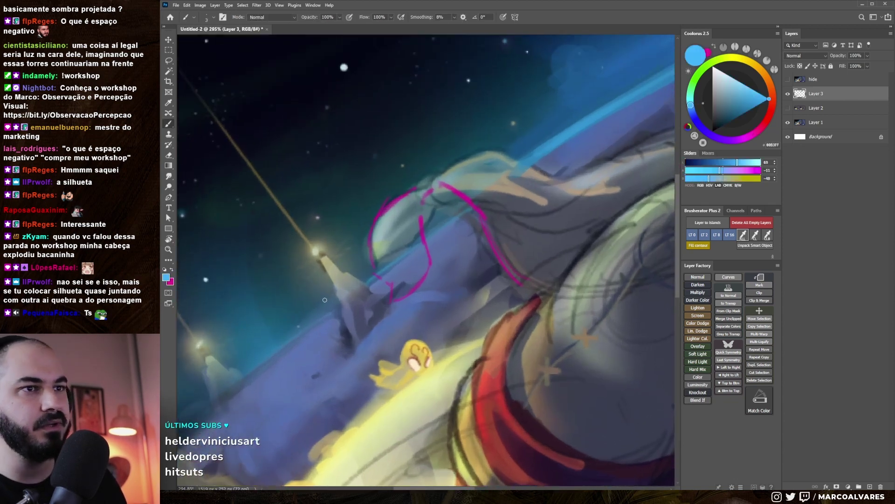
drag(375, 272, 284, 353)
mouse_move(464, 210)
mouse_down()
mouse_move(334, 312)
mouse_move(422, 236)
mouse_up()
key(x)
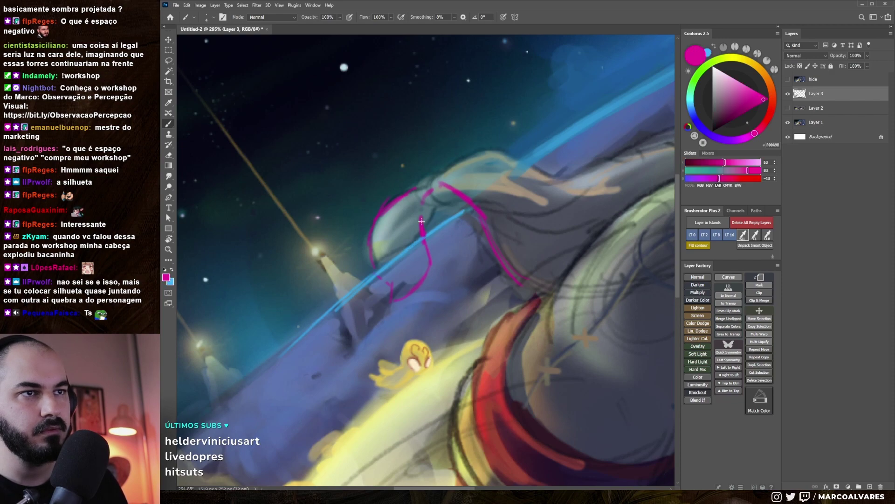
key(r)
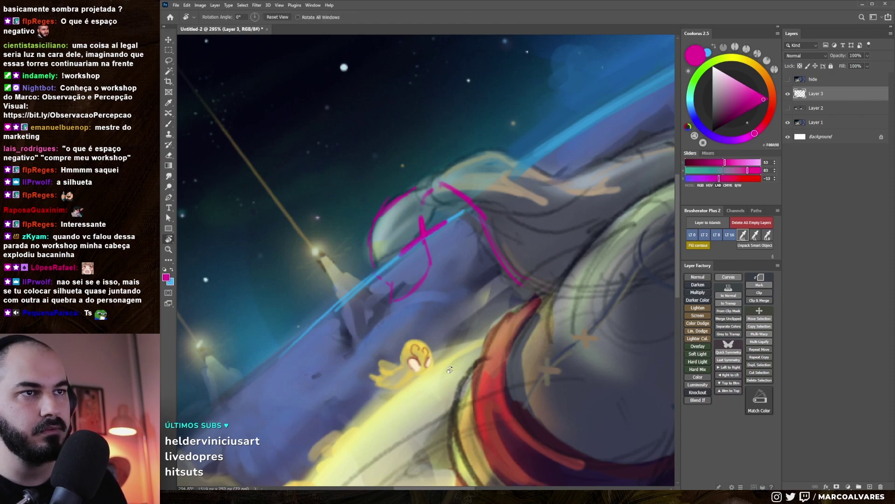
drag(450, 368, 514, 175)
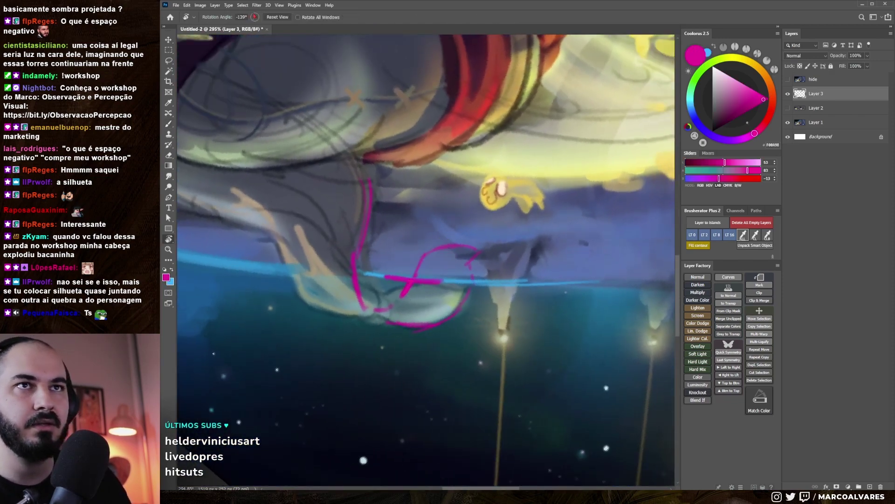
click(278, 16)
key(ctrl+z)
key(ctrl+z)
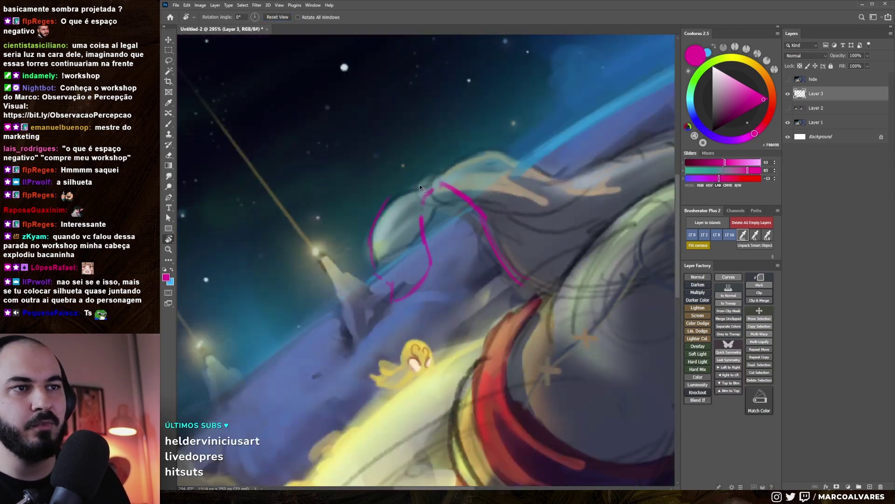
key(b)
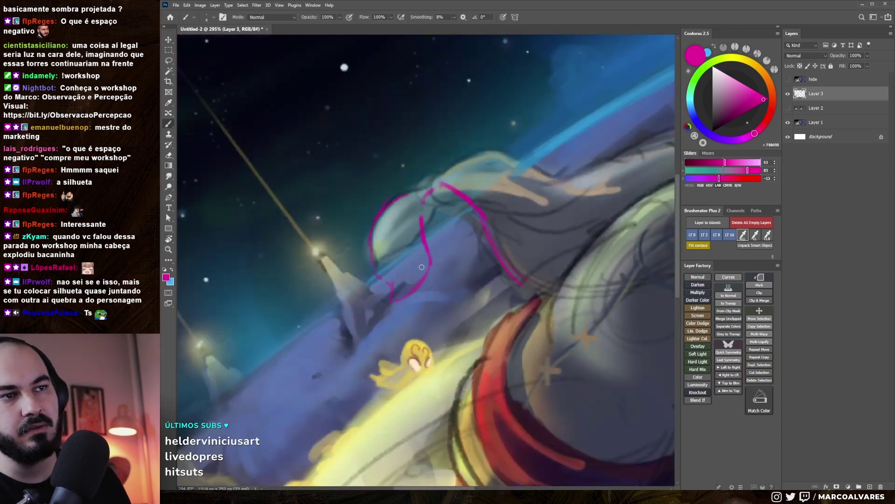
Erase the magenta sketch around the head and redraw a thin magenta line along its edge
key(e)
drag(421, 270, 396, 206)
drag(448, 186, 410, 290)
key(b)
mouse_move(382, 196)
mouse_down()
mouse_move(394, 261)
mouse_move(428, 230)
mouse_up()
key(bracketleft)
key(bracketleft)
drag(376, 273, 450, 219)
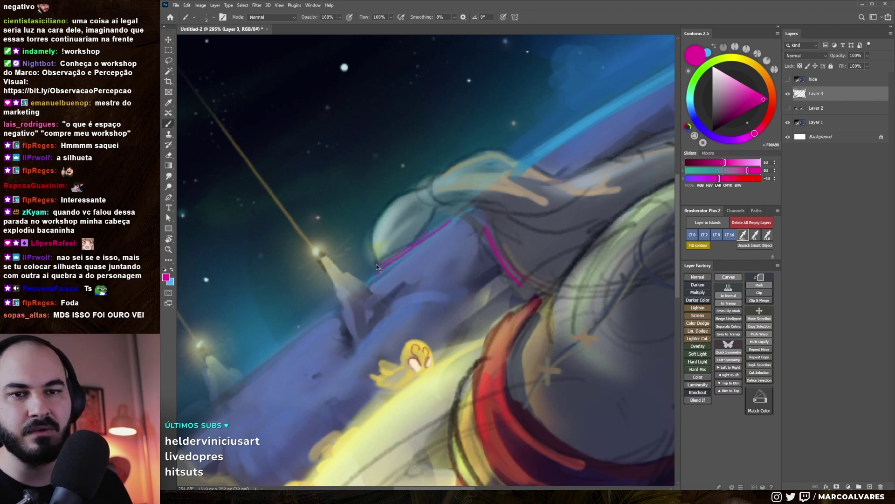
scroll(322, 300, down, 5)
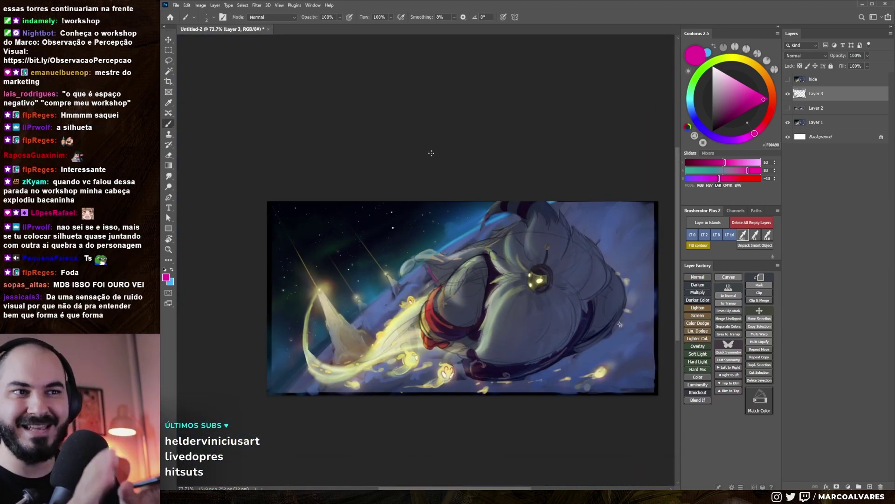
Zoom in on the head and sky and sketch a magenta parallelogram in the sky
key(z)
mouse_move(410, 225)
mouse_down()
mouse_move(437, 213)
mouse_move(385, 192)
mouse_up()
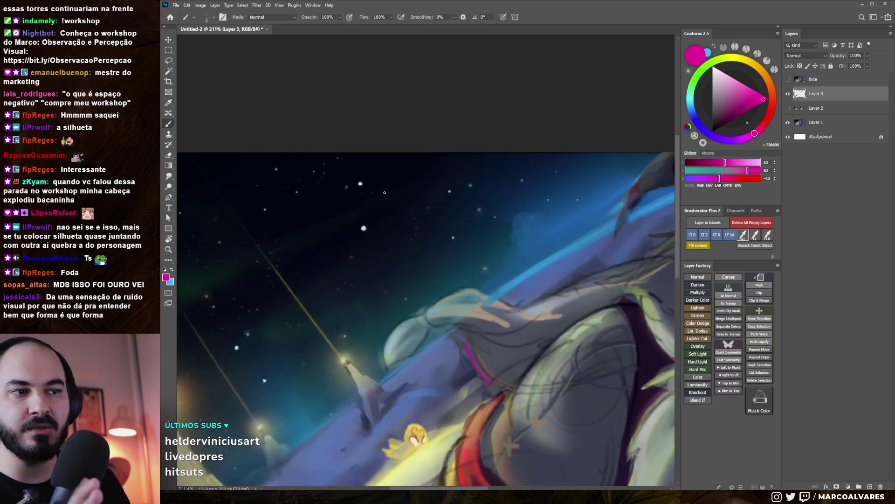
drag(465, 326, 453, 294)
key(e)
key(b)
drag(368, 228, 404, 198)
mouse_move(351, 246)
mouse_down()
mouse_move(321, 213)
mouse_move(391, 168)
mouse_up()
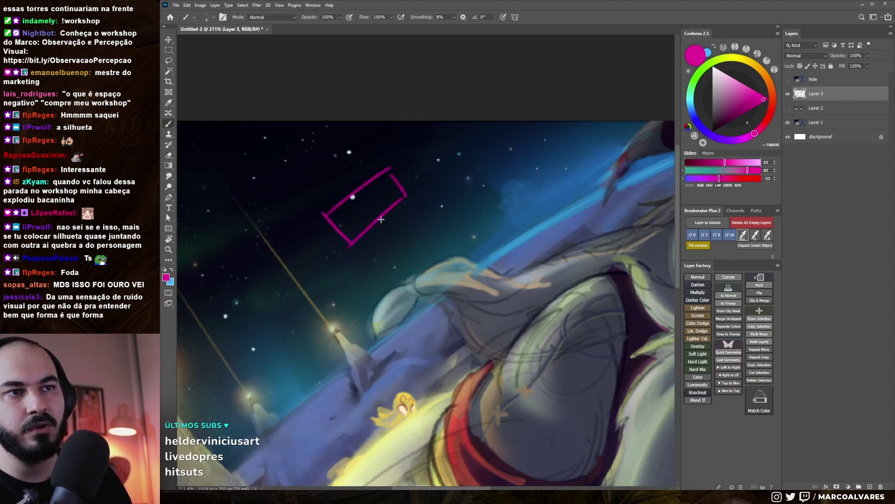
mouse_move(381, 220)
mouse_down()
mouse_move(396, 236)
mouse_move(442, 191)
mouse_move(423, 171)
mouse_up()
Undo a blue ellipse, lasso and delete the magenta sky sketch, then sample dark teal
key(x)
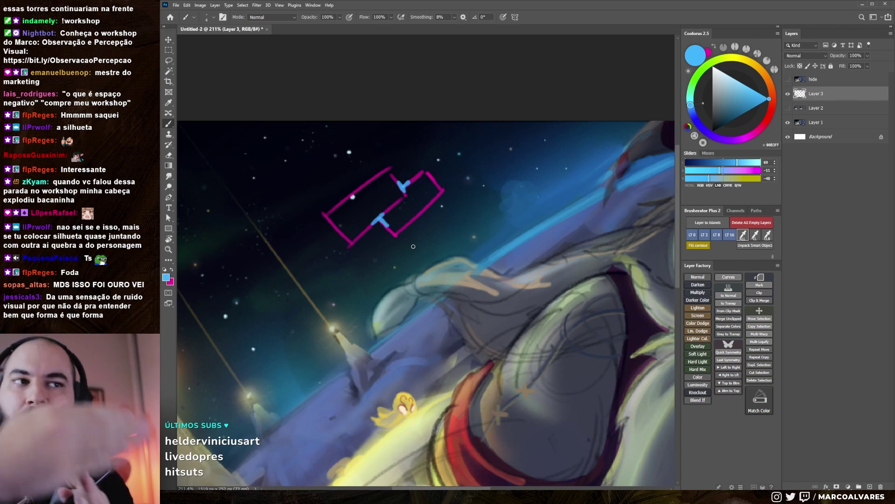
drag(406, 152, 305, 225)
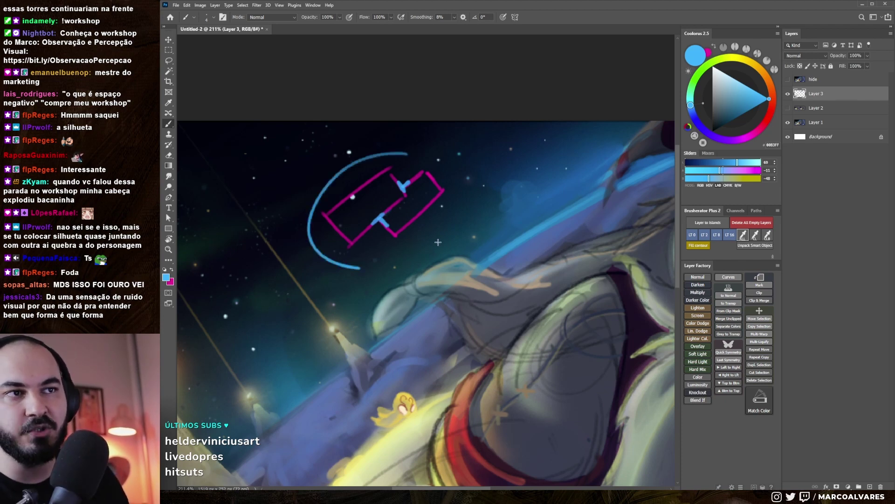
key(ctrl+z)
key(l)
drag(355, 145, 357, 148)
key(Delete)
key(ctrl+d)
scroll(485, 212, up, 2)
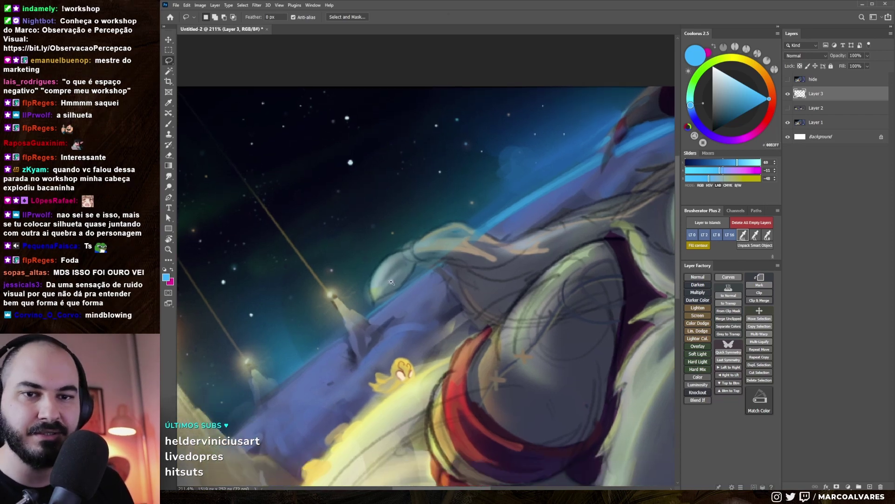
key(b)
alt+click(414, 205)
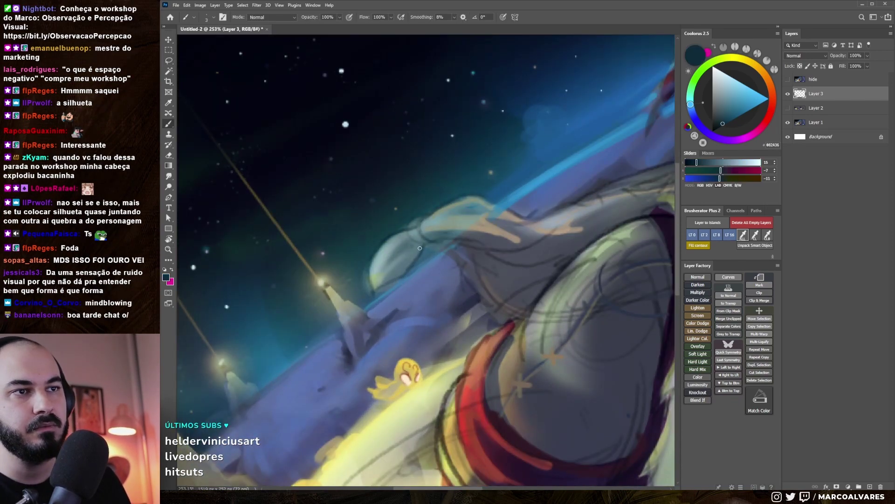
Paint dark teal strokes and light blue-grey highlights on the creature's head
mouse_move(423, 252)
mouse_down()
mouse_move(415, 268)
mouse_move(447, 244)
mouse_up()
alt+click(446, 245)
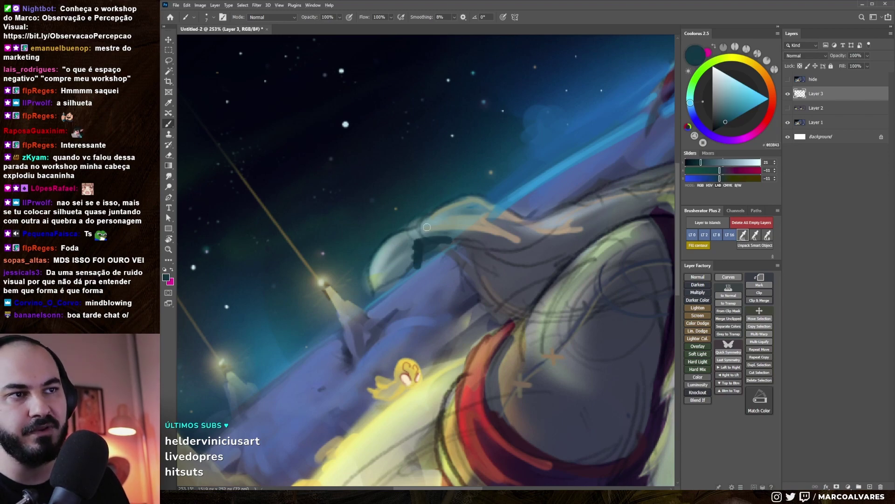
alt+click(419, 264)
drag(425, 261, 423, 261)
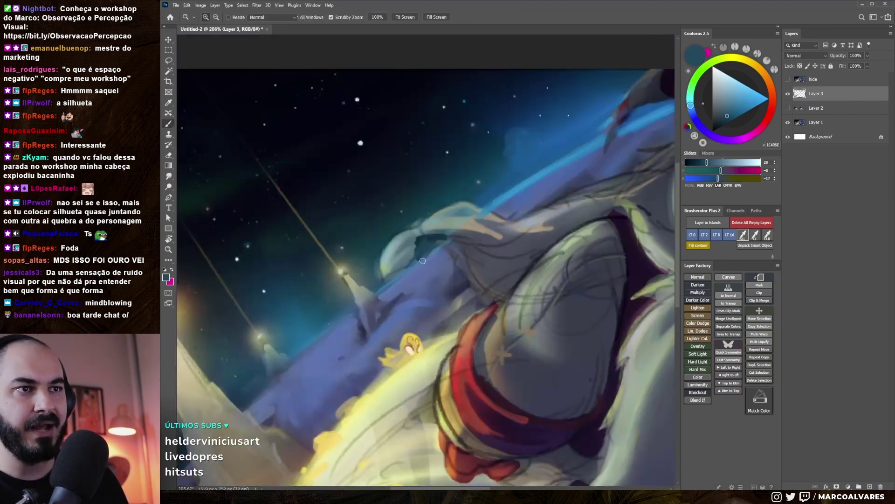
alt+click(417, 254)
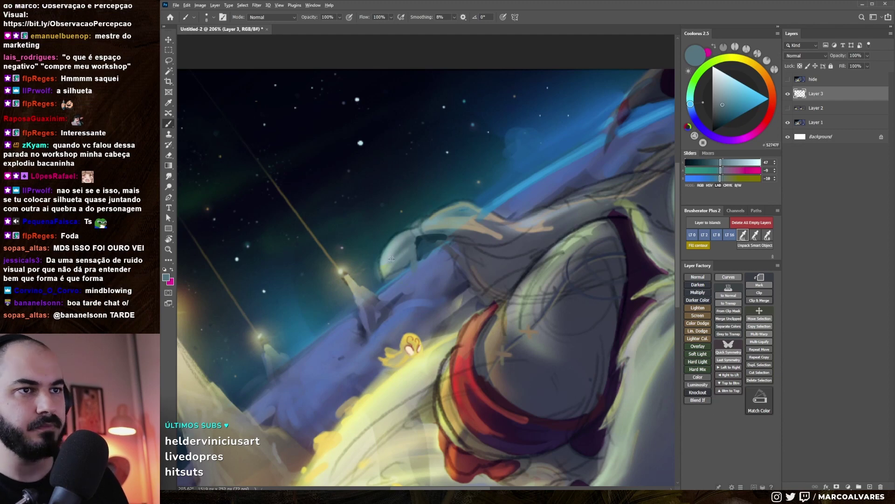
alt+click(394, 247)
drag(390, 271, 400, 298)
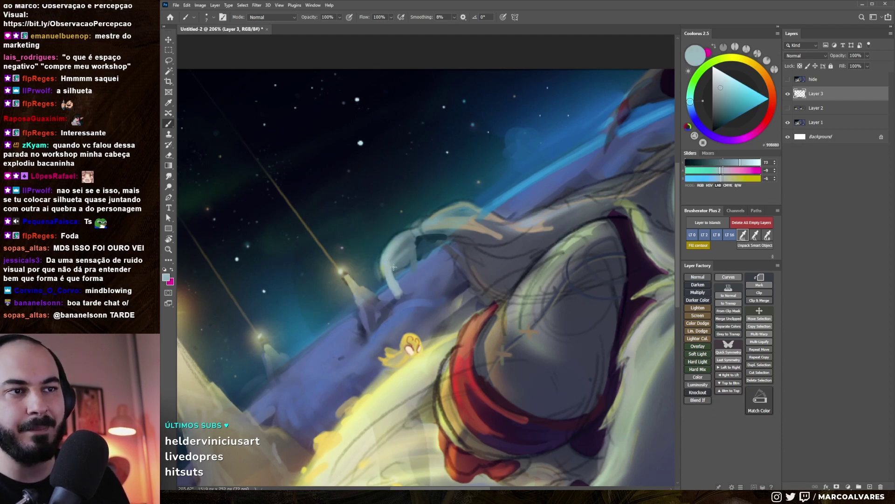
drag(395, 253, 401, 291)
Sample teal and purple-blue shades and add a small dark stroke on the arm
alt+click(405, 287)
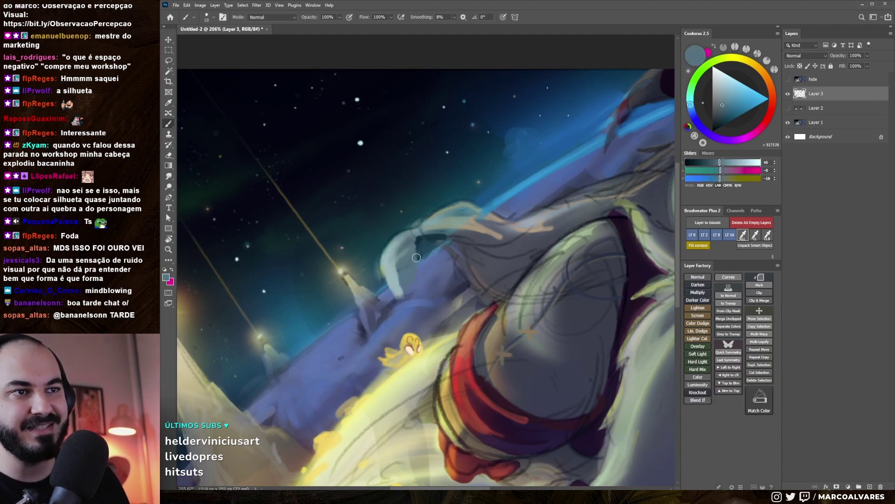
alt+click(426, 245)
alt+click(421, 275)
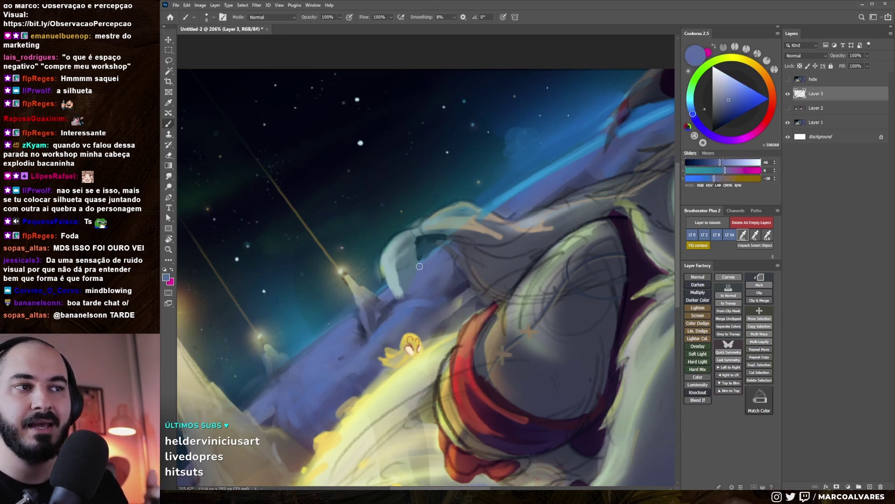
mouse_move(438, 236)
mouse_down()
mouse_move(419, 222)
mouse_move(435, 206)
mouse_up()
alt+click(408, 239)
alt+click(396, 269)
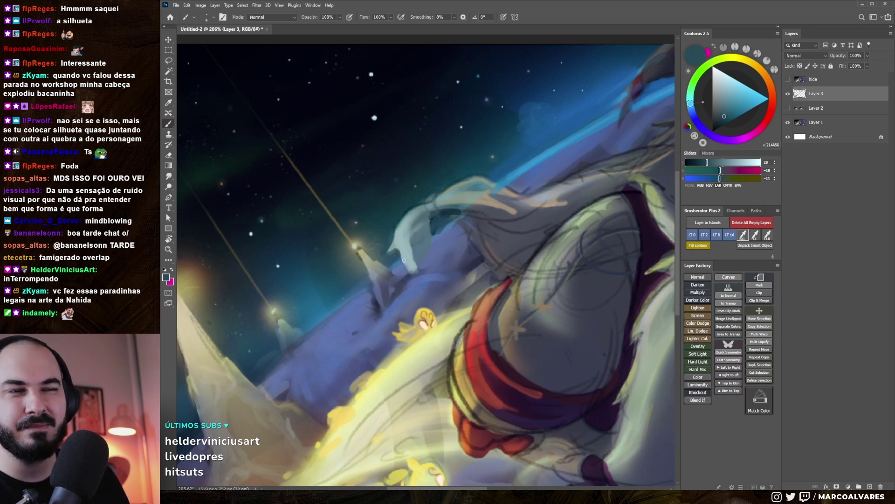
alt+click(409, 262)
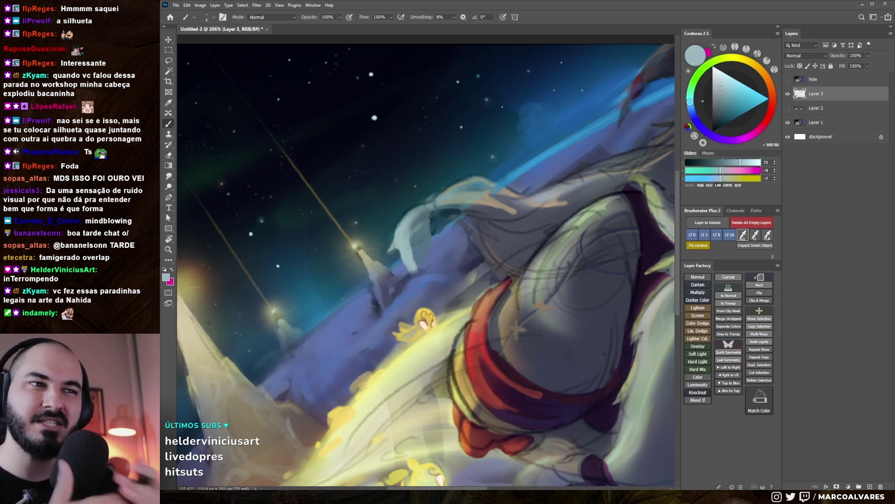
alt+click(414, 222)
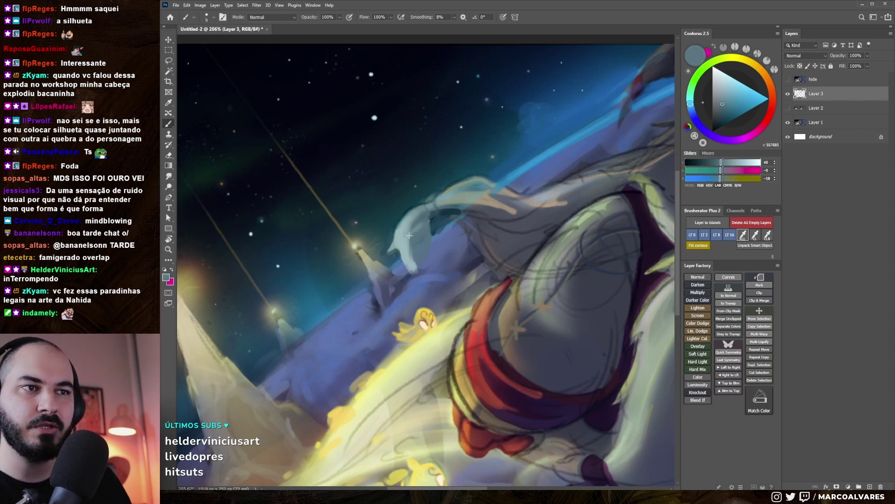
alt+click(428, 229)
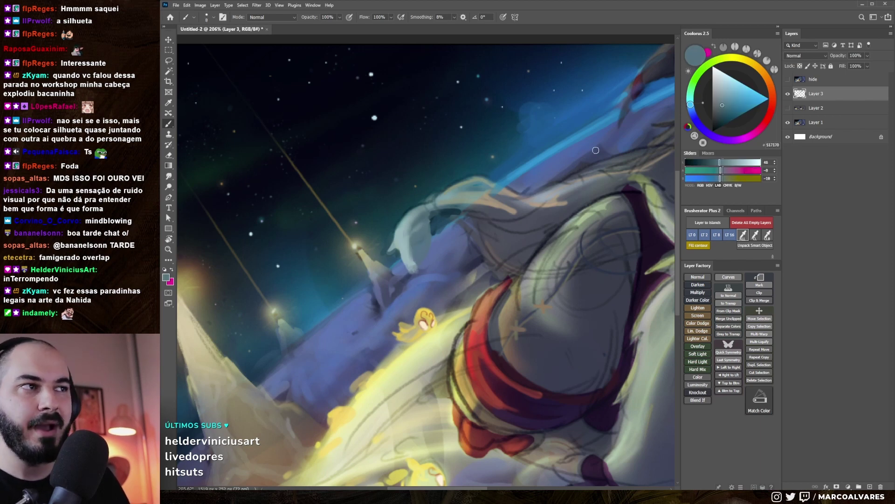
click(722, 115)
drag(418, 237, 418, 255)
Darken the arm's edge with blue-grey, briefly trying Smudge, and slightly shrink the brush
alt+click(423, 229)
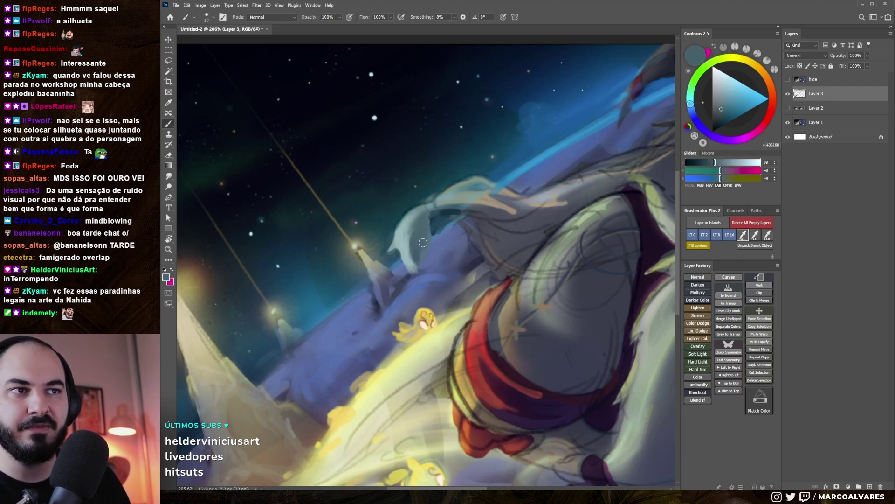
drag(414, 250, 418, 269)
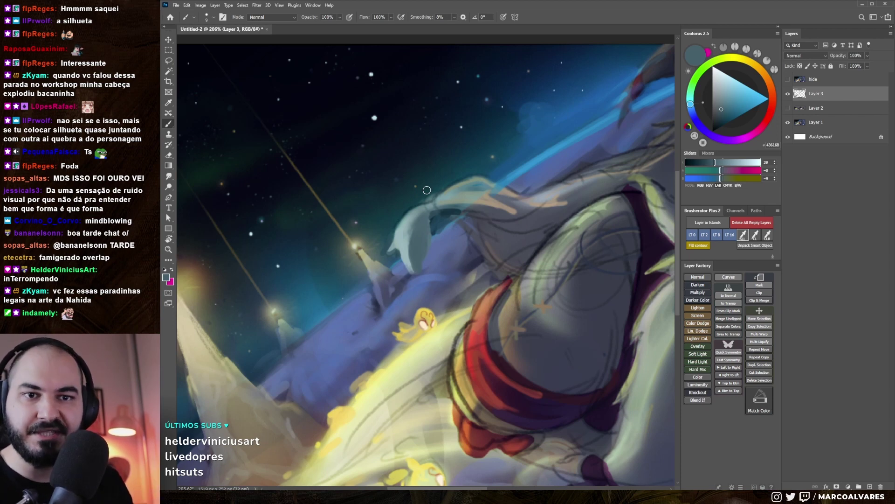
key(r)
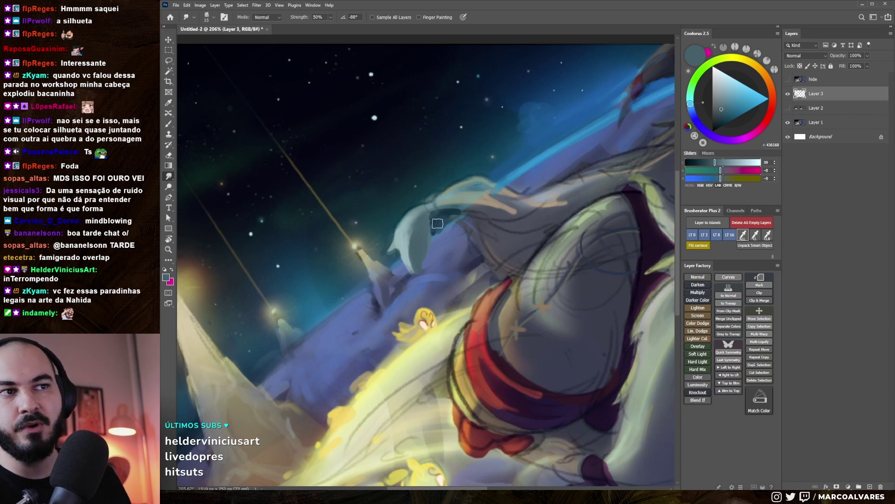
key(b)
alt+click(426, 226)
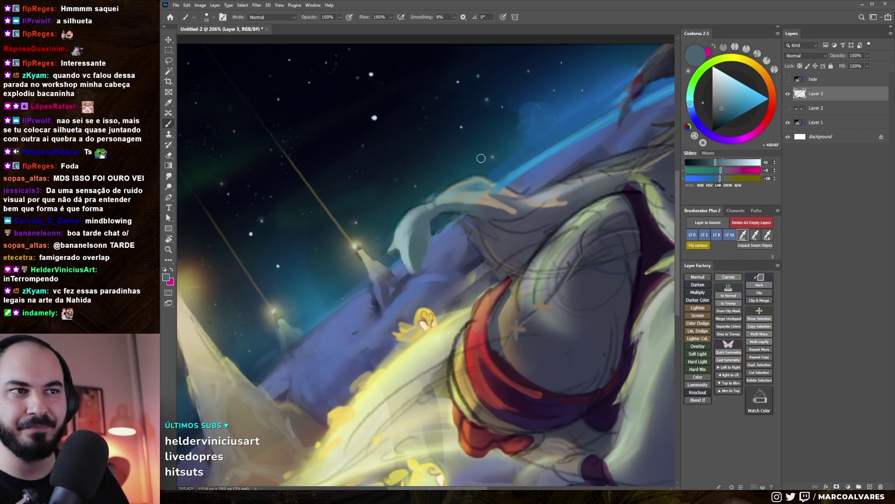
key(bracketleft)
scroll(427, 229, down, 5)
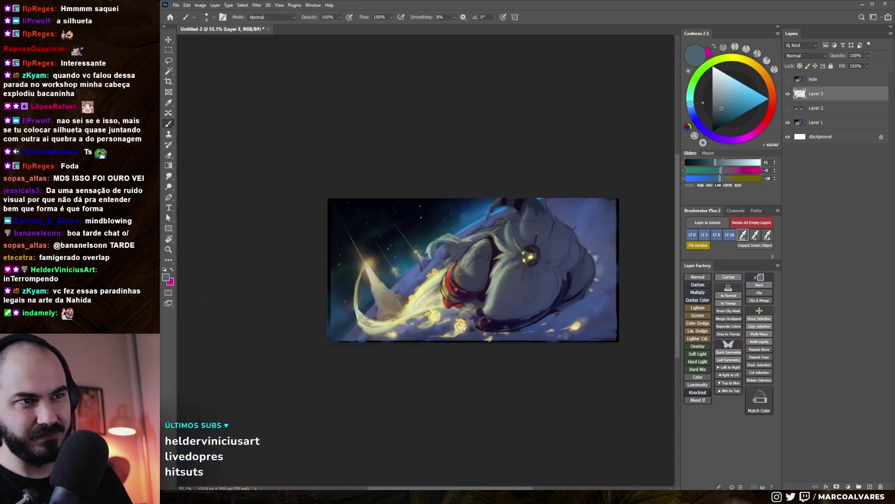
Mirror-check the canvas, zoom in on the creature's arm, and sample a dark blue-grey
key(h)
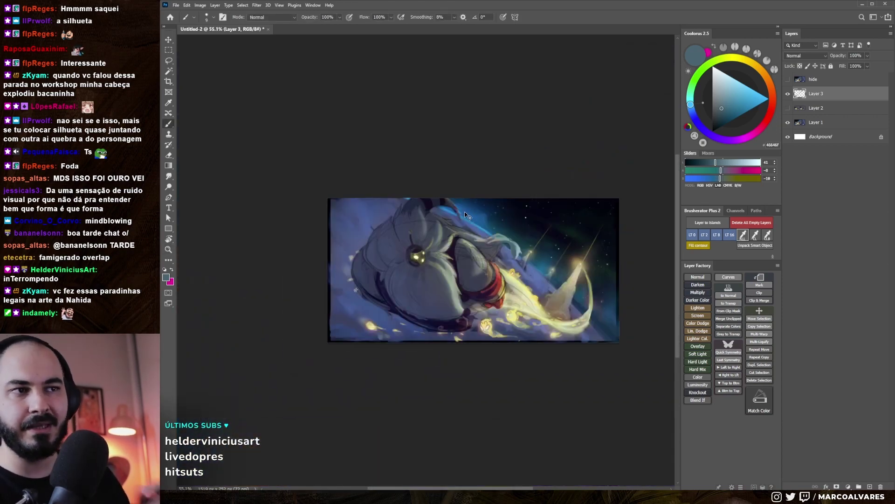
key(h)
key(z)
drag(465, 215, 488, 241)
key(b)
key(bracketright)
key(bracketright)
key(bracketright)
alt+click(465, 242)
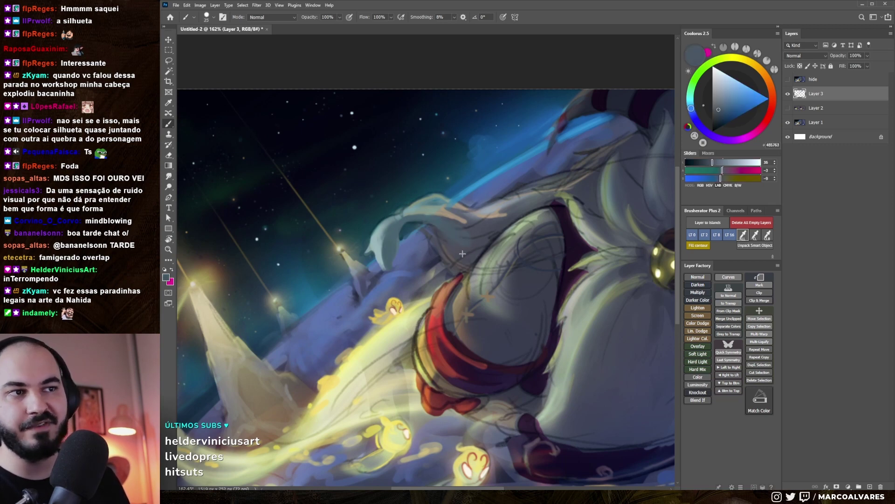
key(bracketleft)
key(bracketleft)
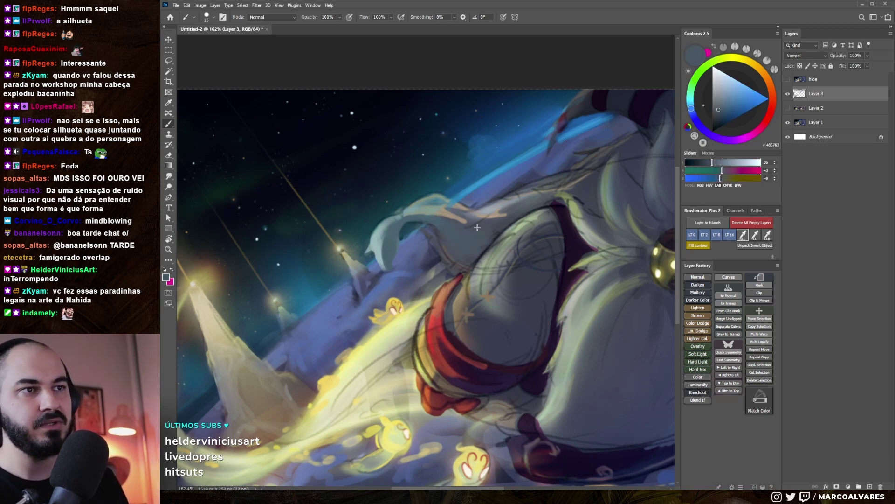
Paint a light grey fur stroke on the arm and flip the canvas to check it
drag(477, 228, 400, 227)
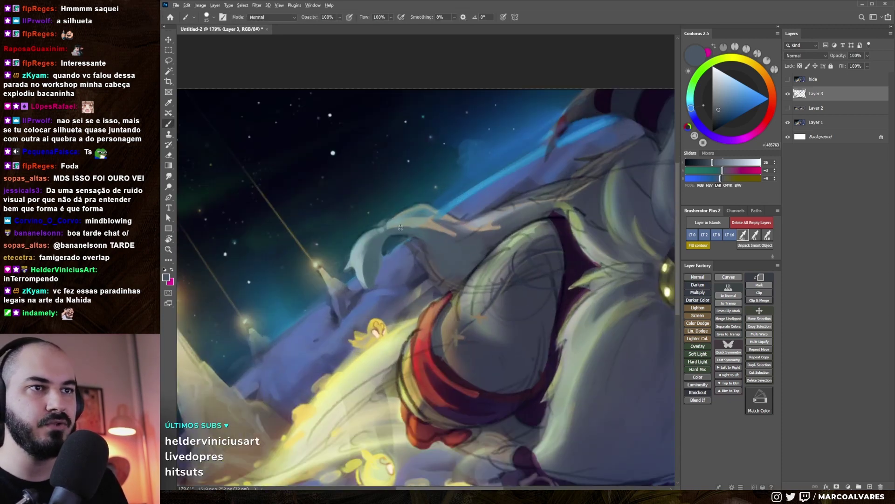
alt+click(360, 261)
key(bracketleft)
drag(501, 208, 556, 183)
key(ctrl+shift+h)
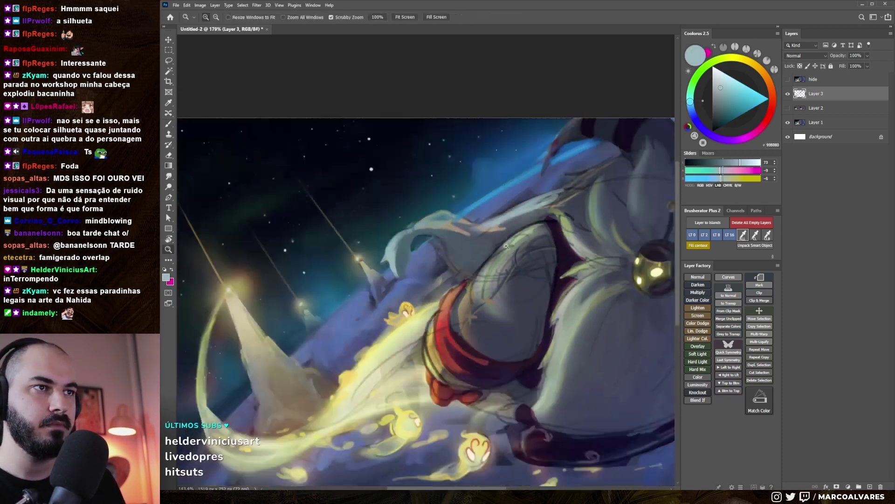
key(ctrl+minus)
key(ctrl+minus)
key(ctrl+minus)
key(ctrl+shift+h)
Sample darker blue-greys and paint dark blue shading below the white wing shape
scroll(458, 187, up, 5)
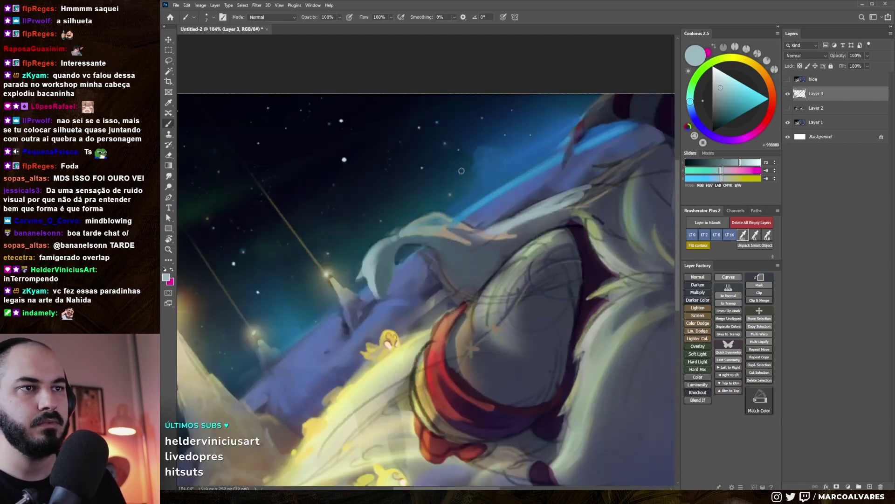
alt+click(441, 221)
alt+click(430, 228)
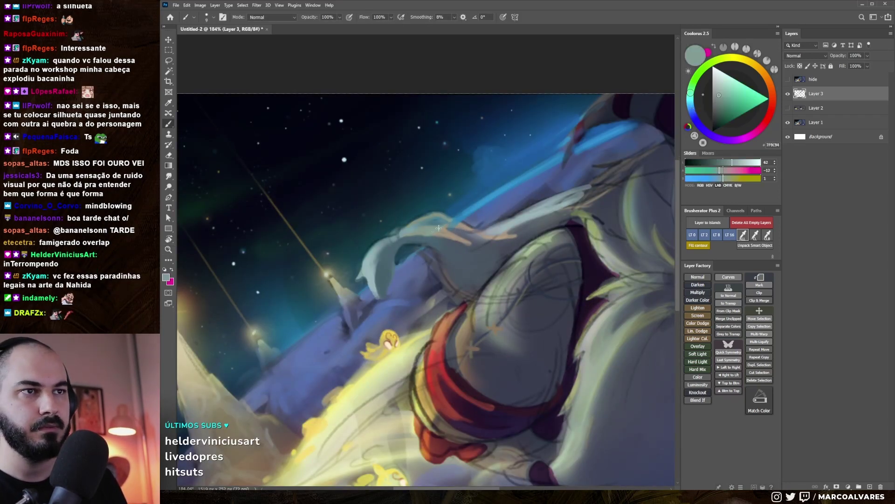
alt+click(475, 239)
key(bracketleft)
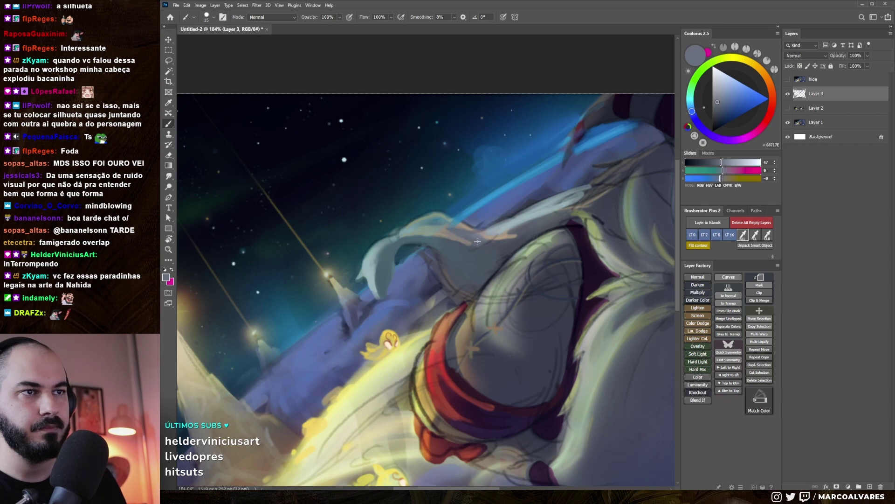
alt+click(414, 224)
alt+click(455, 245)
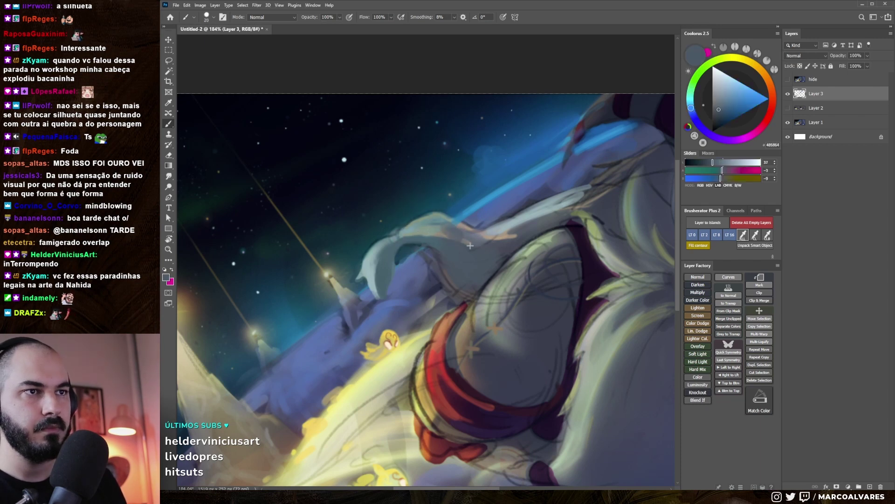
alt+click(449, 225)
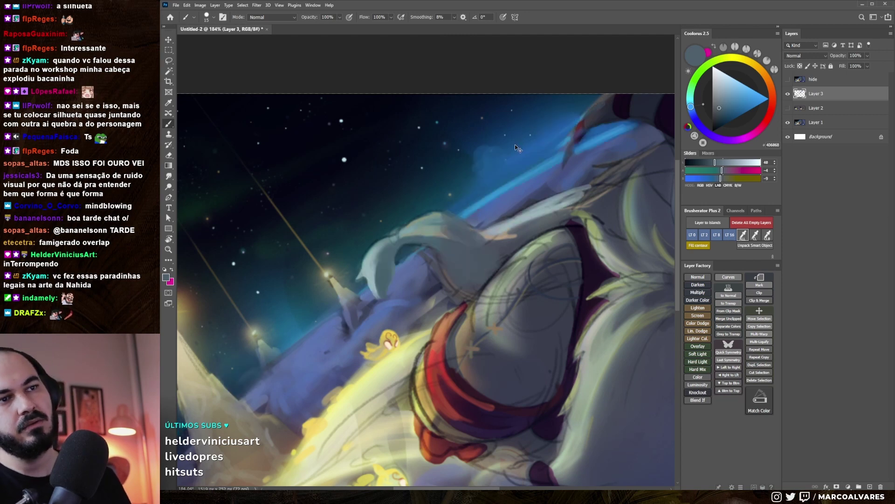
drag(447, 254, 387, 284)
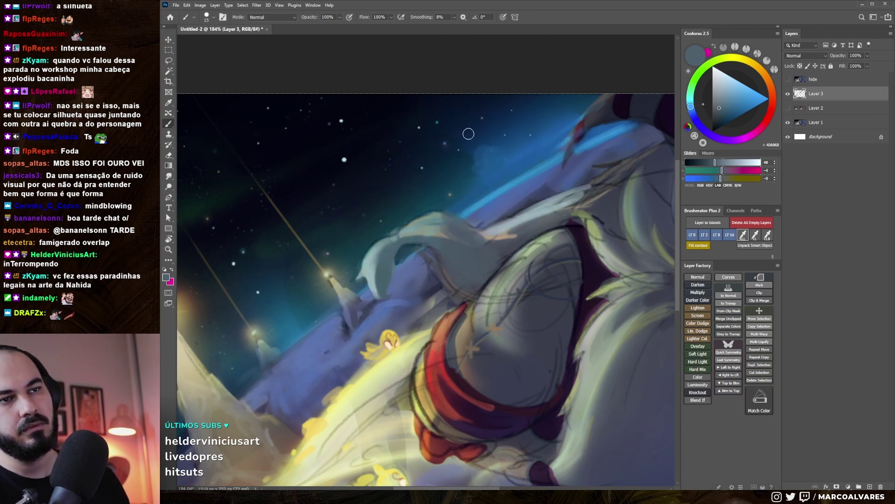
Sample the planet rim's bright blue with a smaller brush, mirror-check, then pick a muted blue
alt+click(402, 260)
key(bracketleft)
key(bracketleft)
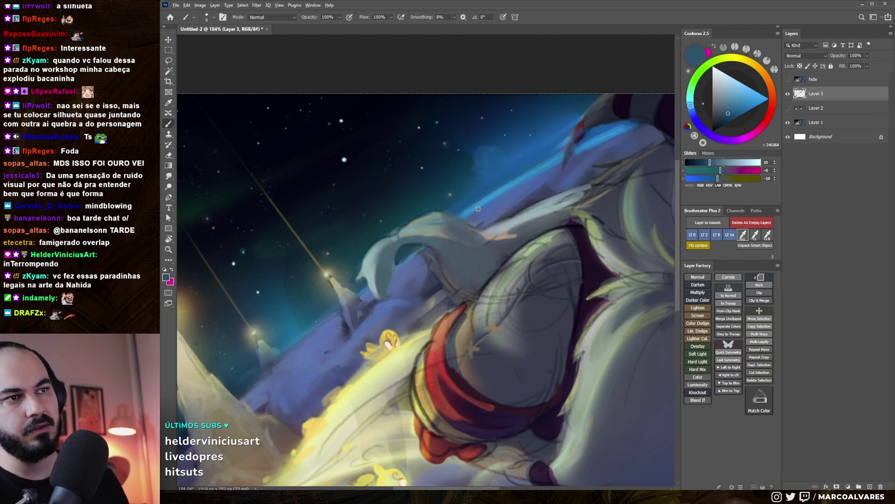
alt+click(479, 208)
key(bracketleft)
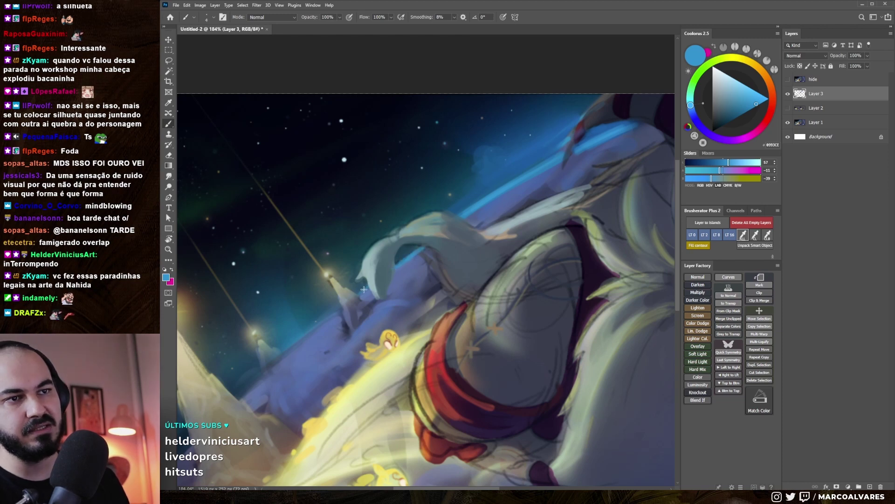
scroll(320, 324, down, 8)
key(h)
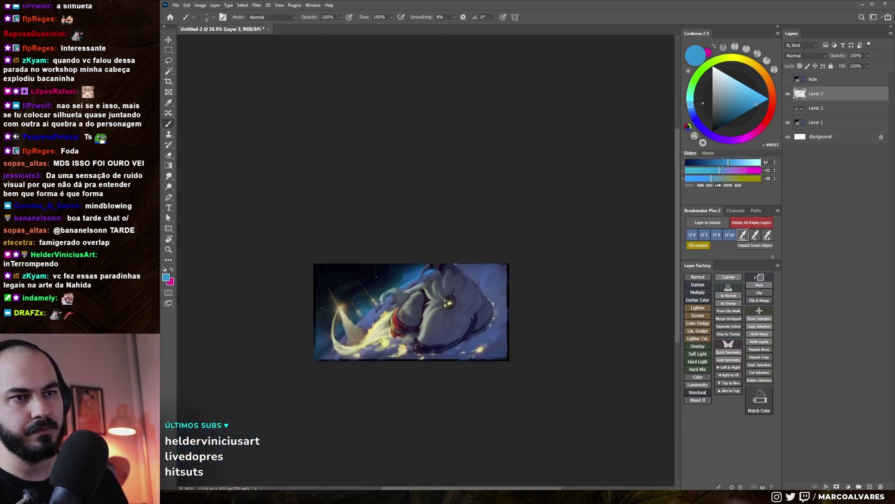
key(h)
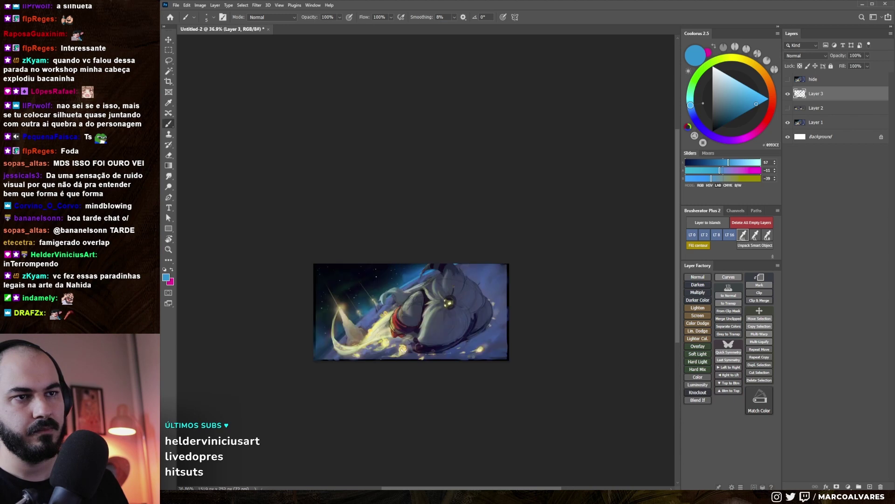
scroll(393, 309, up, 8)
alt+click(393, 308)
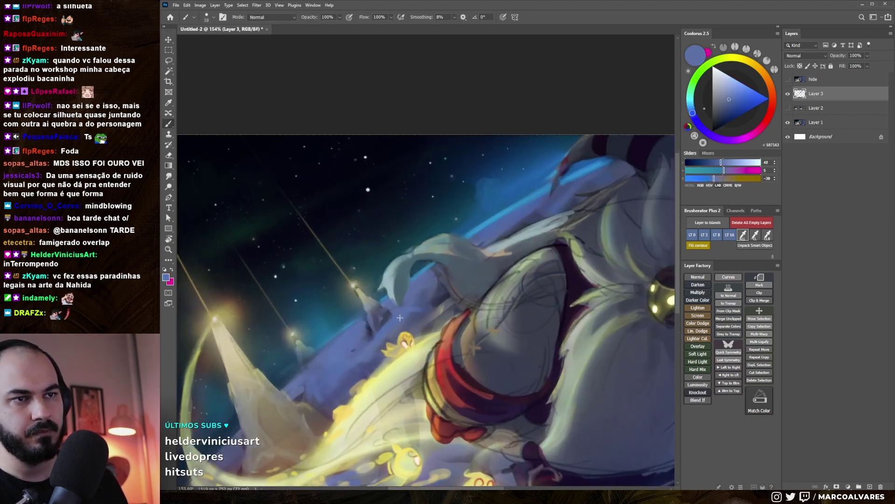
Lasso one of the sky's light beams and copy it onto a new Layer 4
drag(400, 318, 437, 271)
key(l)
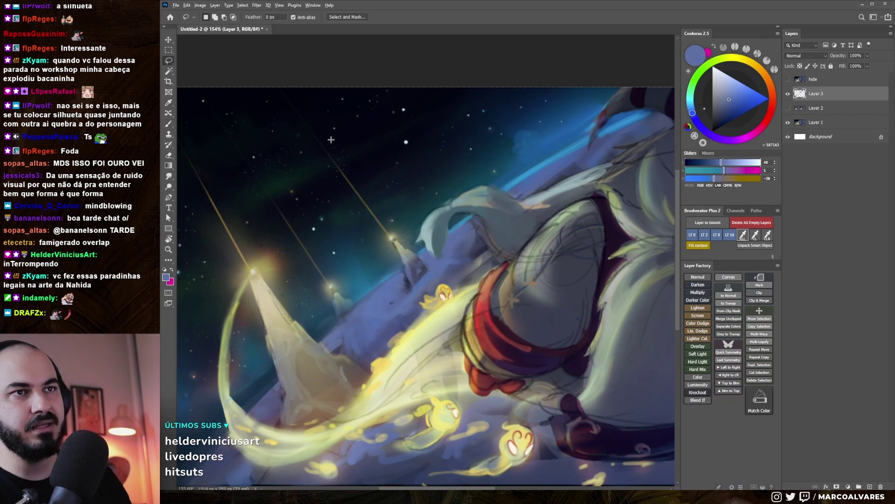
mouse_move(299, 112)
mouse_down()
mouse_move(413, 297)
mouse_move(453, 247)
mouse_up()
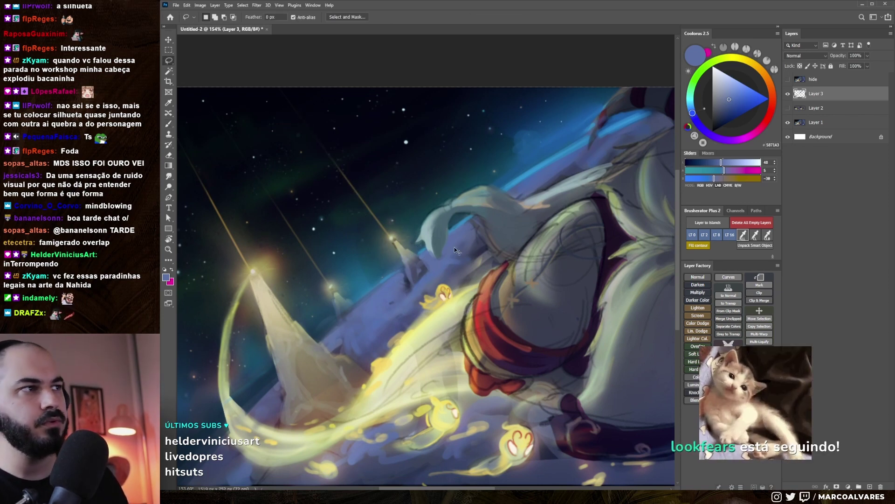
key(ctrl+j)
Re-outline the beam and Content-Aware Move it slightly left and down, committing the move
mouse_move(307, 132)
mouse_down()
mouse_move(419, 287)
mouse_move(426, 258)
mouse_up()
drag(339, 151, 317, 129)
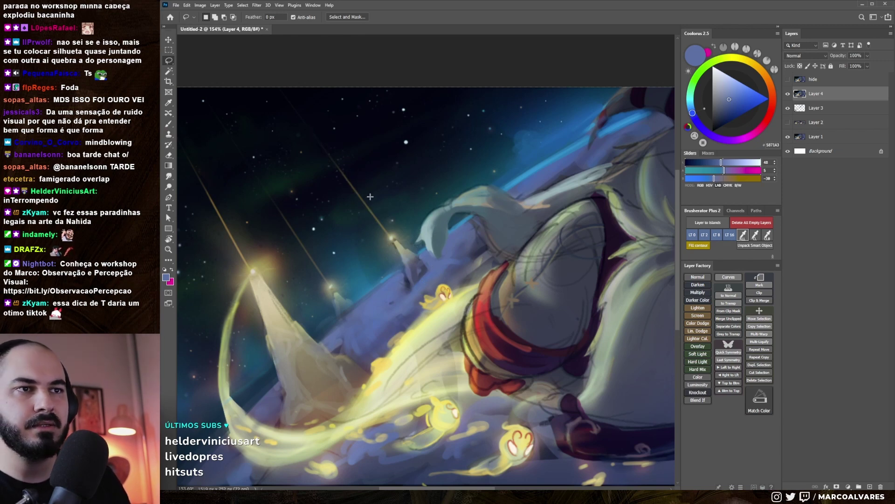
click(170, 114)
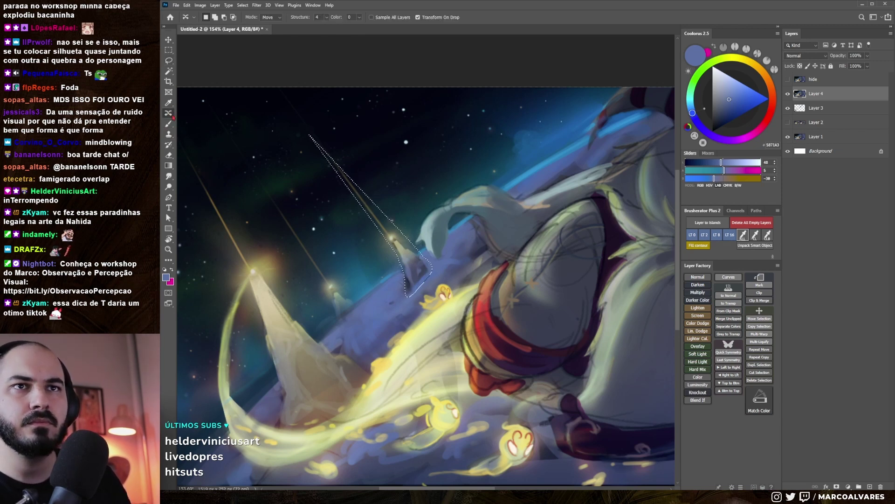
mouse_move(420, 275)
mouse_down()
mouse_move(409, 282)
mouse_move(415, 276)
mouse_up()
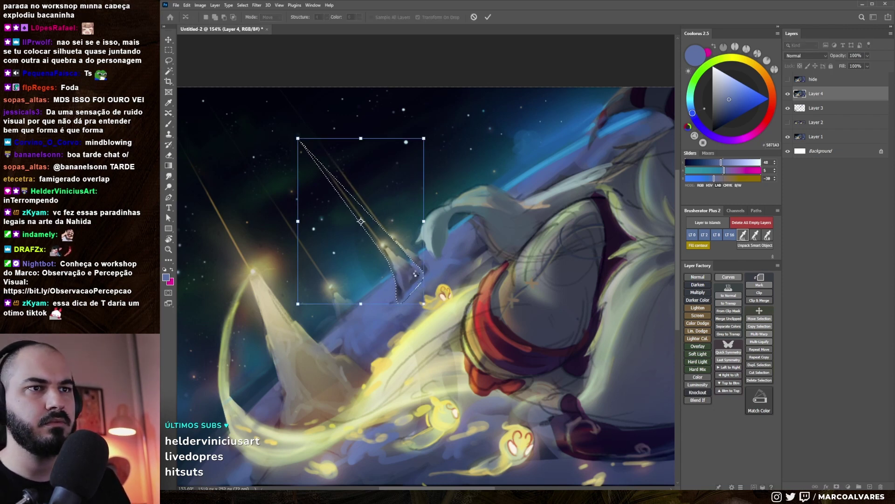
key(Return)
Deselect, reframe the view on the light beams, and sample a brownish yellow from a beam
key(ctrl+d)
key(z)
mouse_move(420, 315)
mouse_down()
mouse_move(394, 315)
mouse_move(420, 315)
mouse_up()
key(b)
alt+click(354, 185)
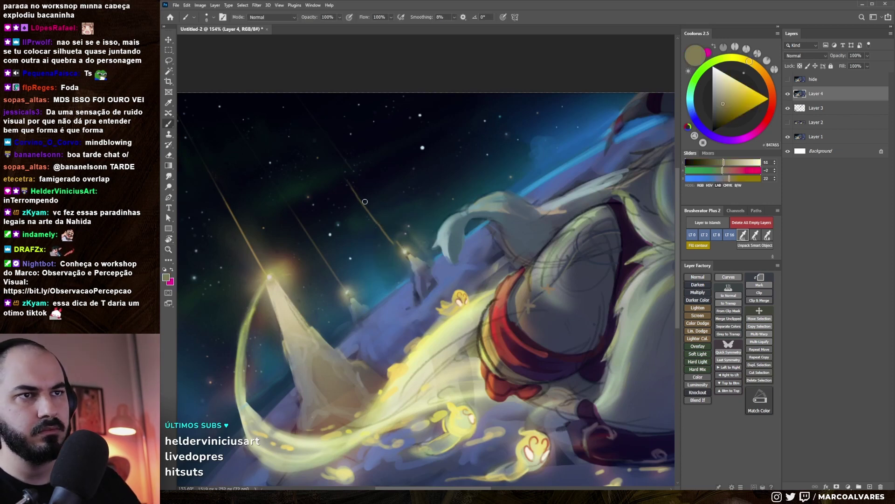
Sample the sky's dark navy and briefly try the Smudge tool before returning to the brush
alt+click(381, 229)
key(r)
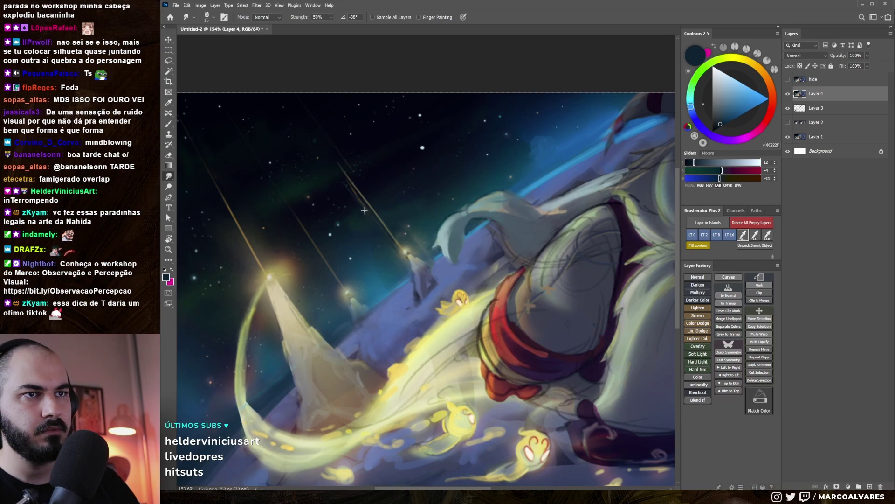
scroll(357, 200, down, 3)
scroll(382, 233, down, 2)
scroll(408, 261, down, 1)
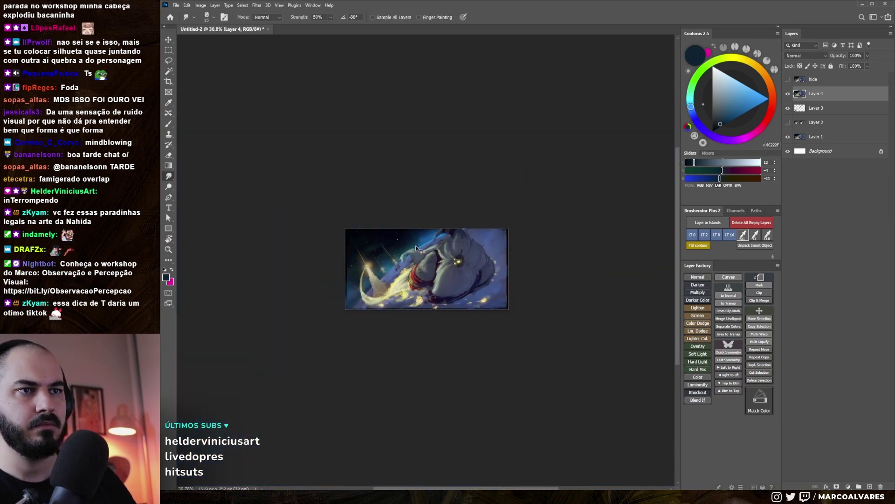
scroll(409, 279, up, 4)
key(b)
Sample several colours from the painting: planet blue, grey, warm pink and muted blue-grey
alt+click(373, 260)
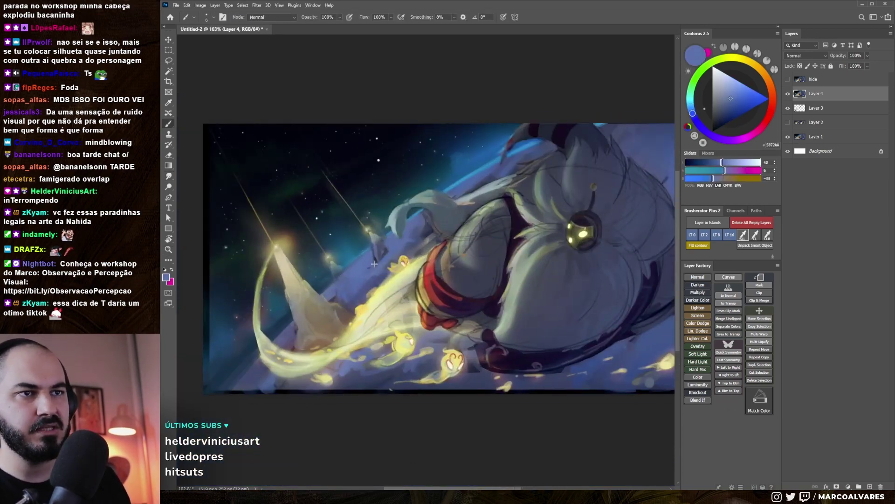
alt+click(374, 249)
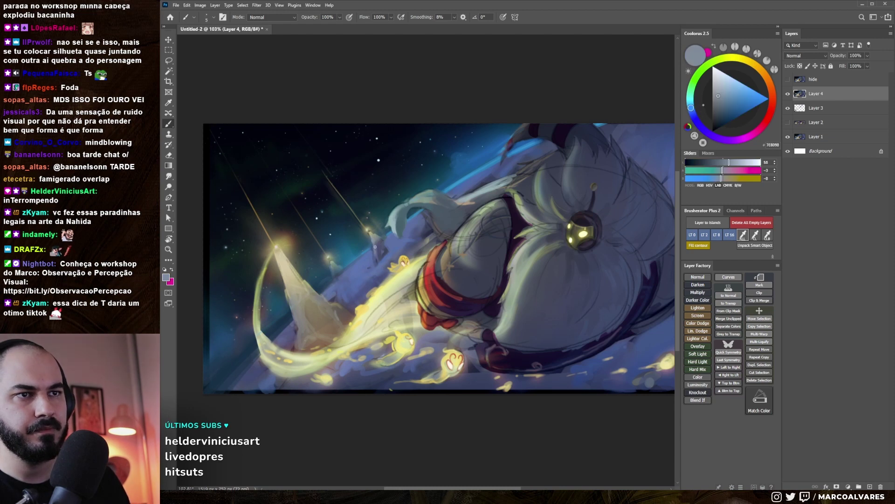
alt+click(376, 241)
alt+click(383, 251)
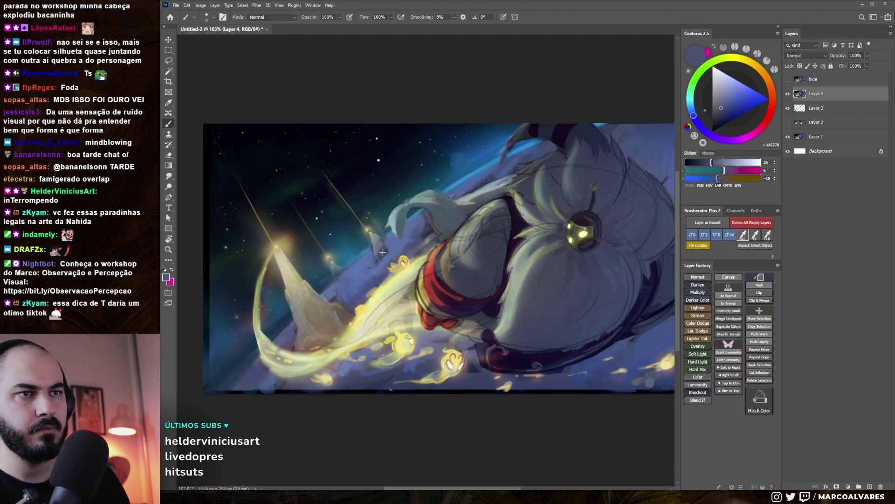
alt+click(339, 282)
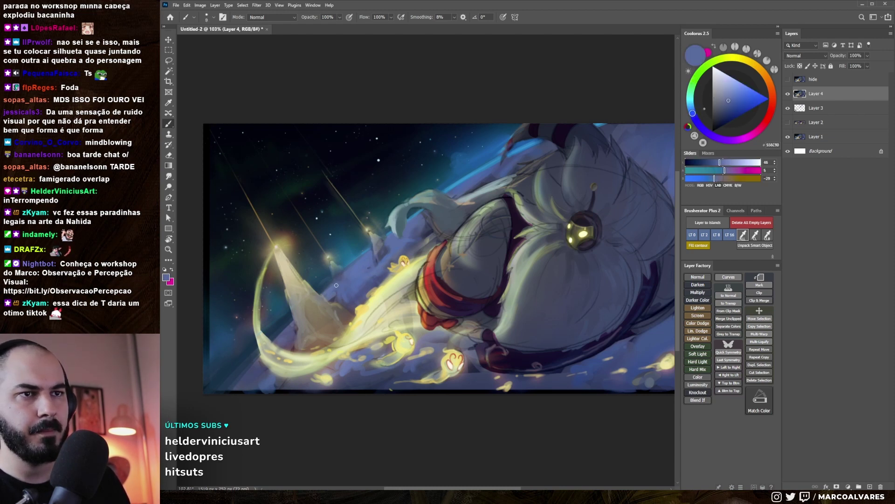
scroll(425, 142, down, 5)
Mirror the canvas, toggle the 'hide' layer, zoom back in and sample a lighter blue
key(h)
key(h)
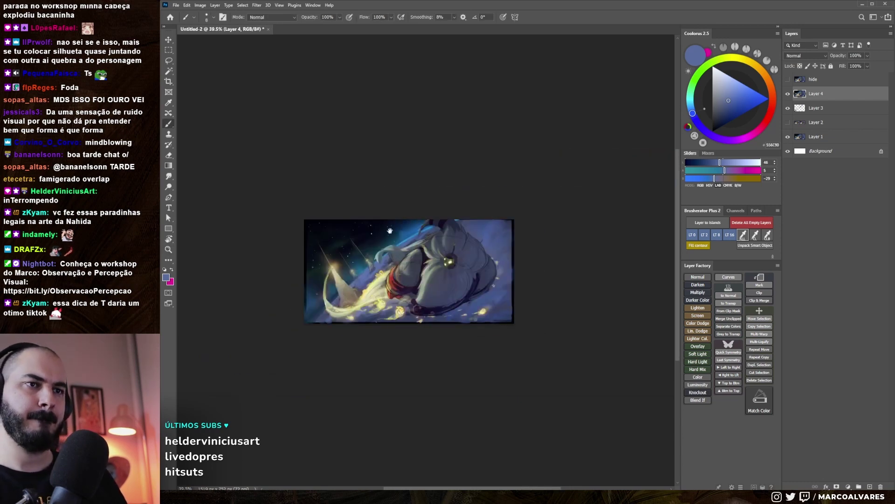
scroll(434, 154, up, 2)
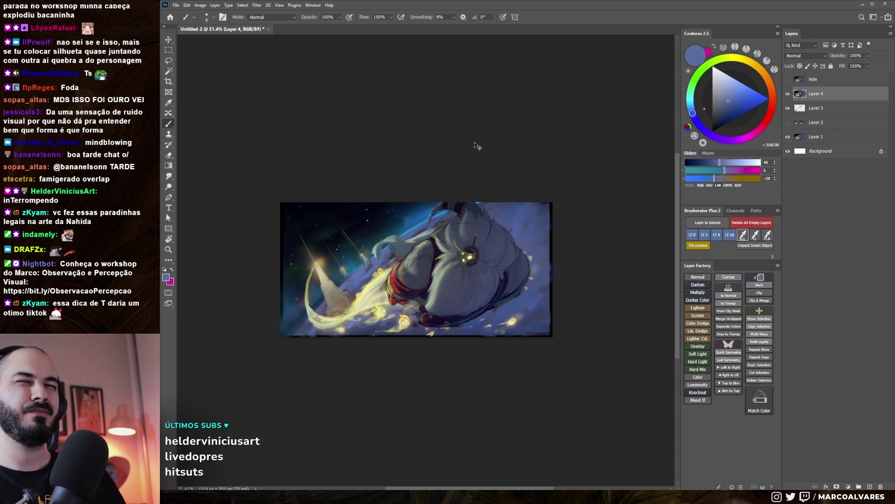
key(ctrl+comma)
key(ctrl+comma)
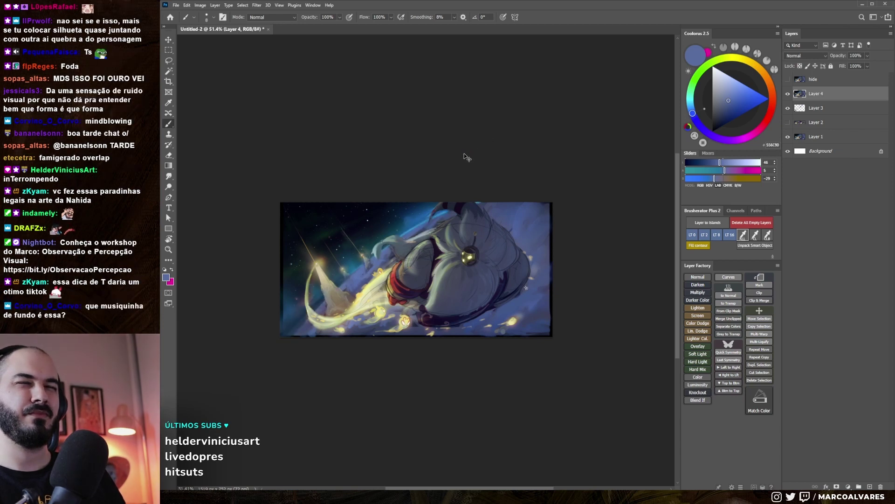
scroll(342, 299, up, 2)
alt+click(435, 205)
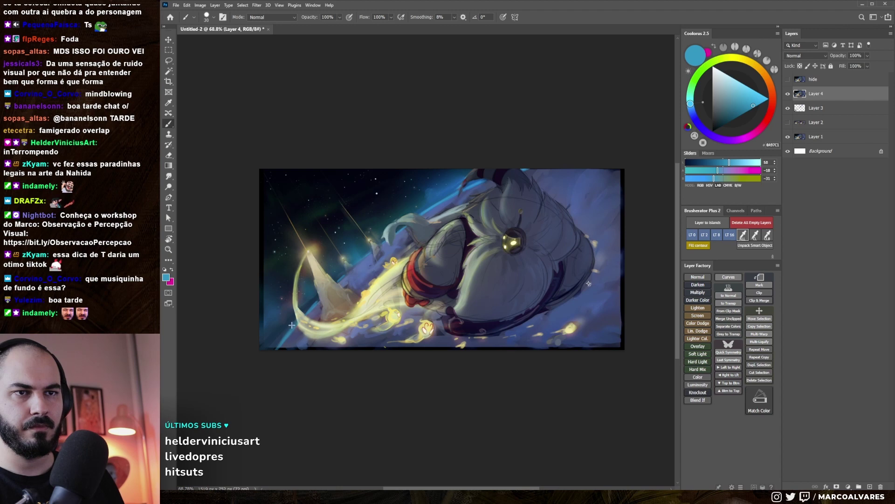
Switch to a different brush preset and fine-tune its size
right_click(328, 236)
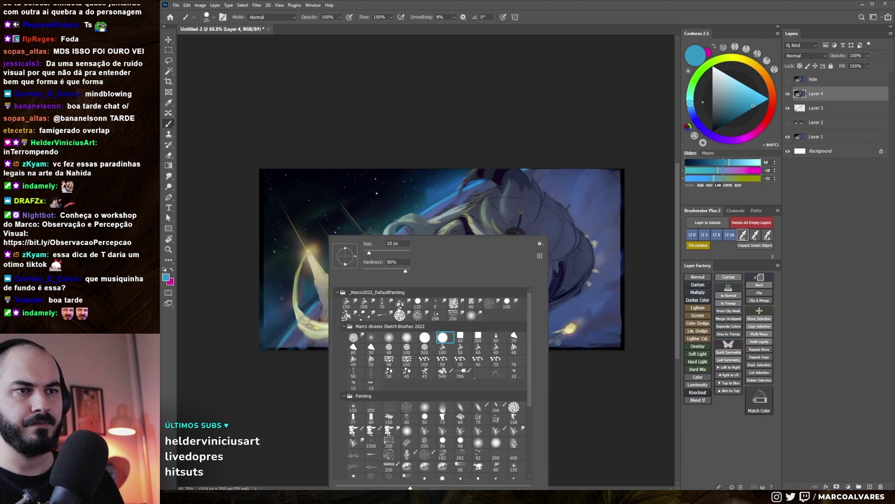
double_click(371, 338)
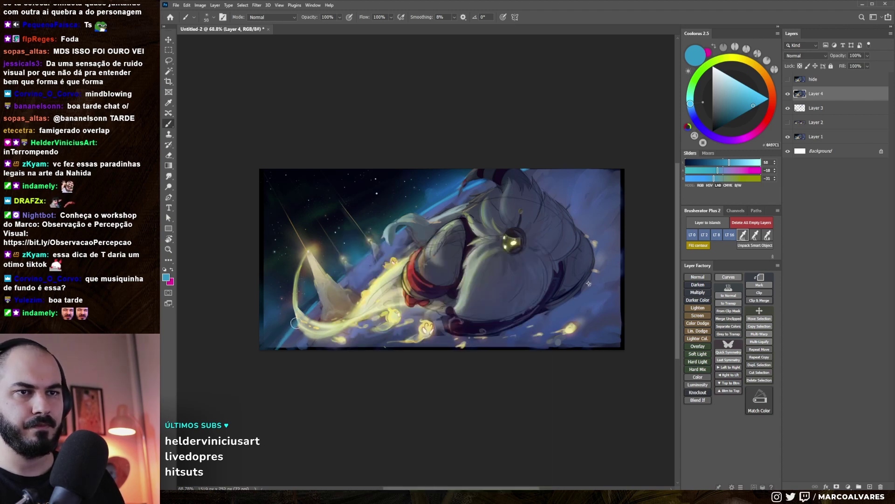
key(bracketright)
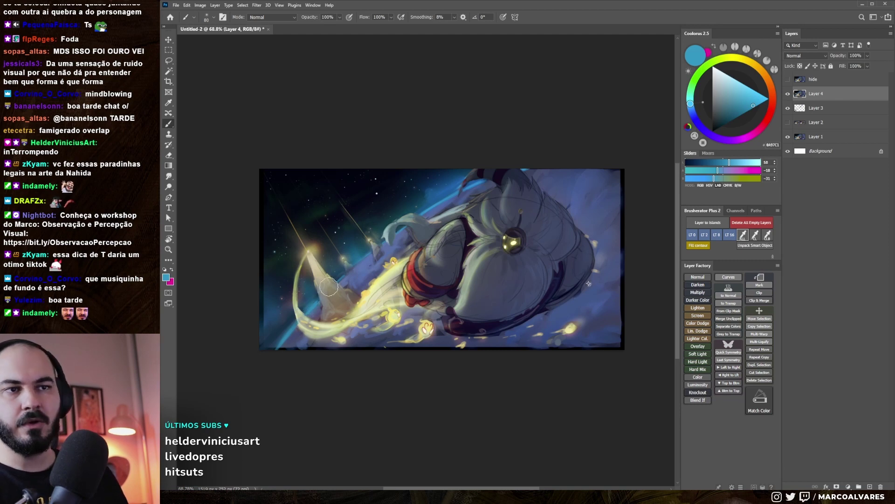
key(bracketleft)
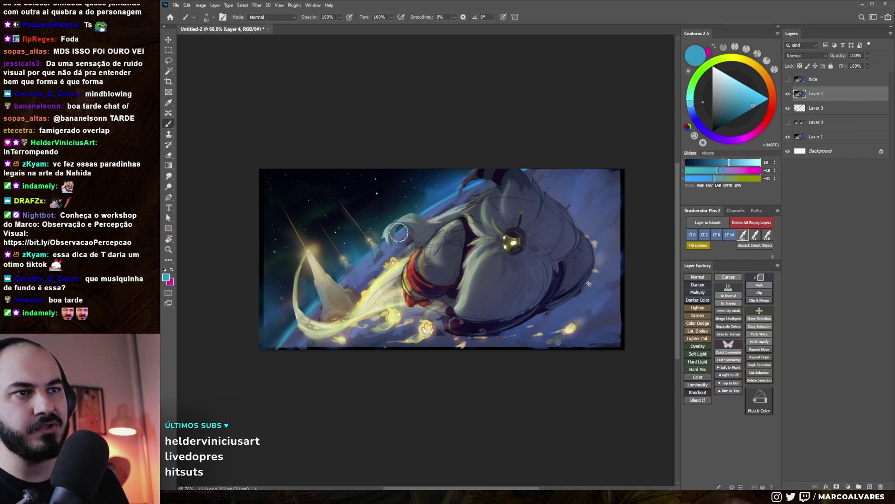
key(bracketright)
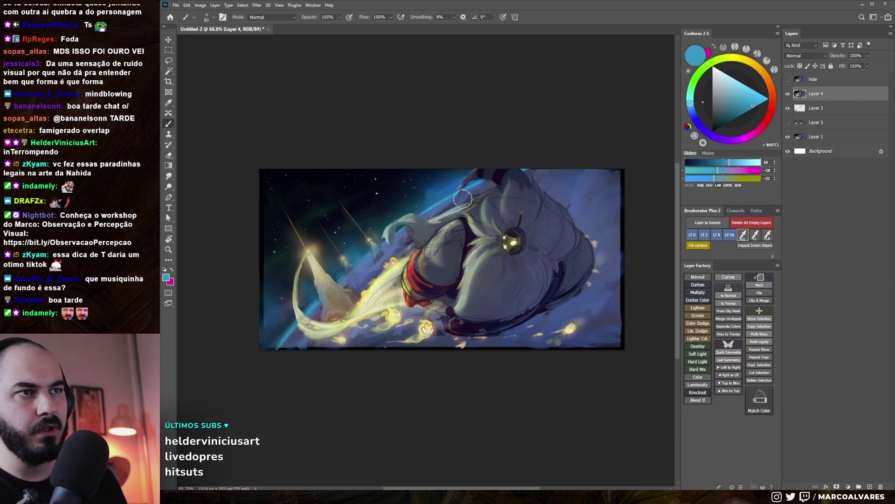
Zoom out, sample a darker teal then dark navy, and mirror the canvas to check
key(z)
mouse_move(419, 250)
mouse_down()
mouse_move(371, 267)
mouse_move(397, 268)
mouse_up()
alt+click(347, 303)
key(bracketright)
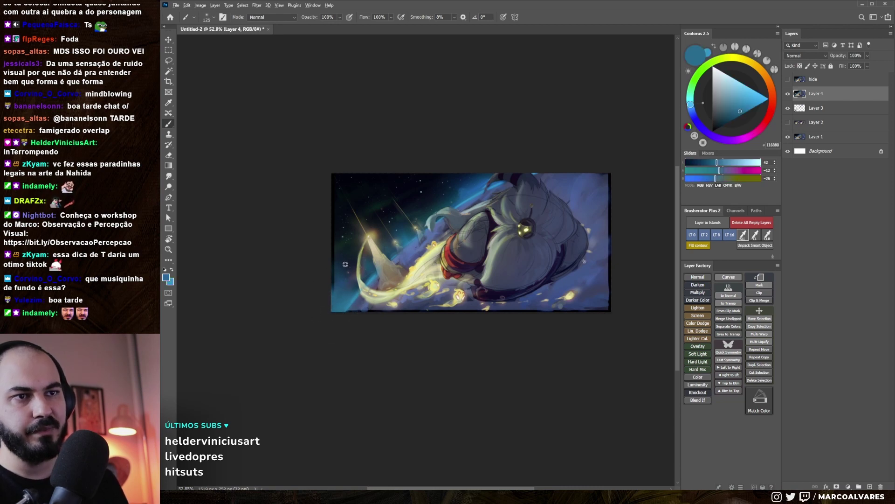
alt+click(347, 264)
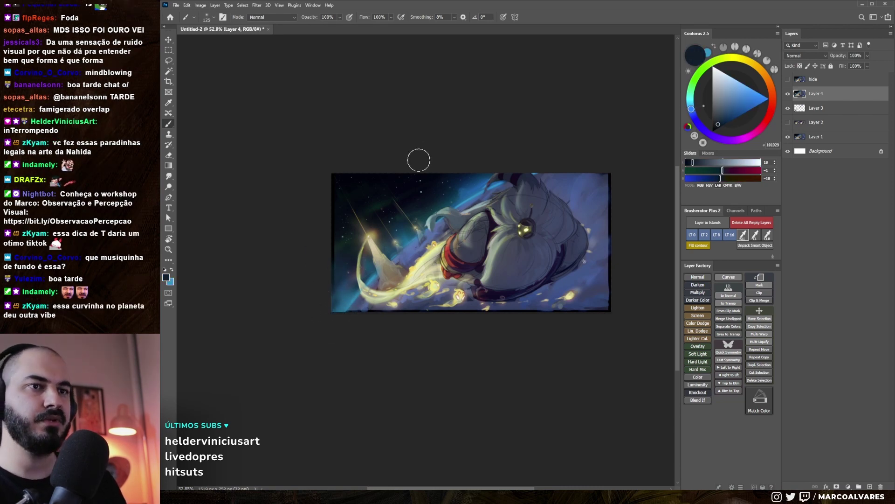
key(h)
key(h)
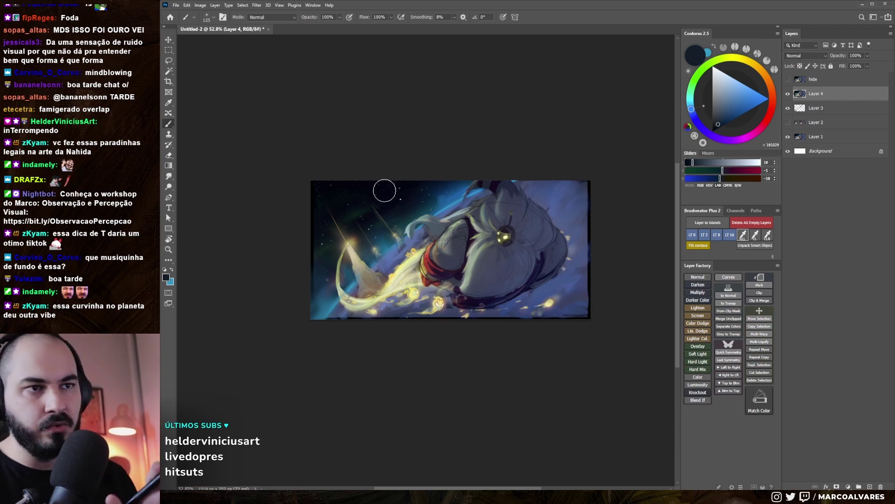
Zoom back in with the brush and add an empty Layer 5 above Layer 4
key(z)
click(460, 270)
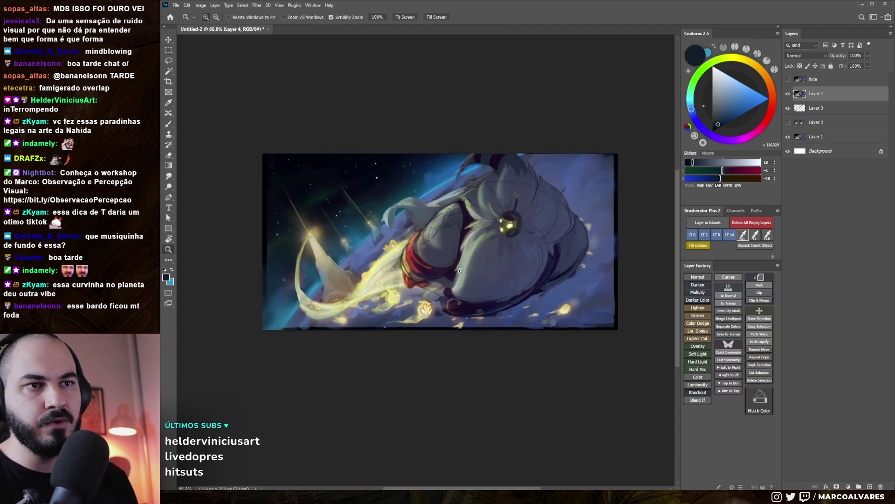
key(b)
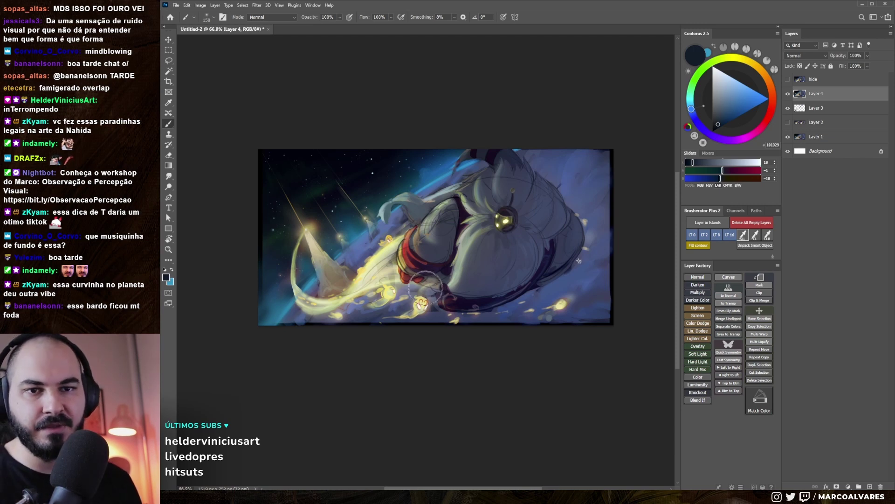
key(ctrl+shift+alt+n)
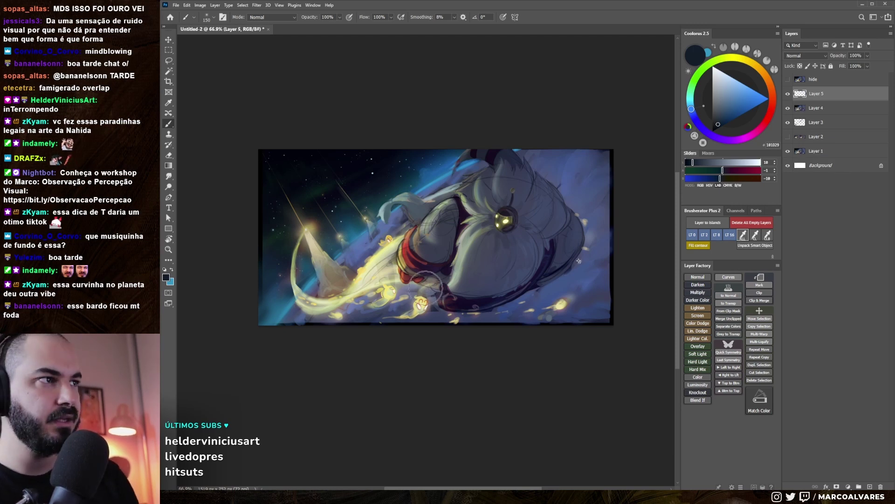
Sample the light's yellow and paint a soft yellow glow on Layer 5
alt+click(368, 272)
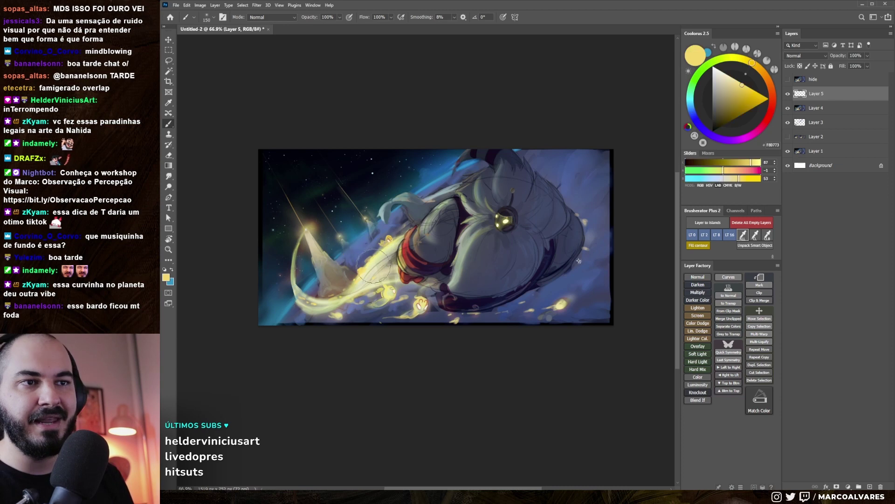
drag(354, 279, 376, 261)
key(bracketright)
key(bracketright)
key(bracketright)
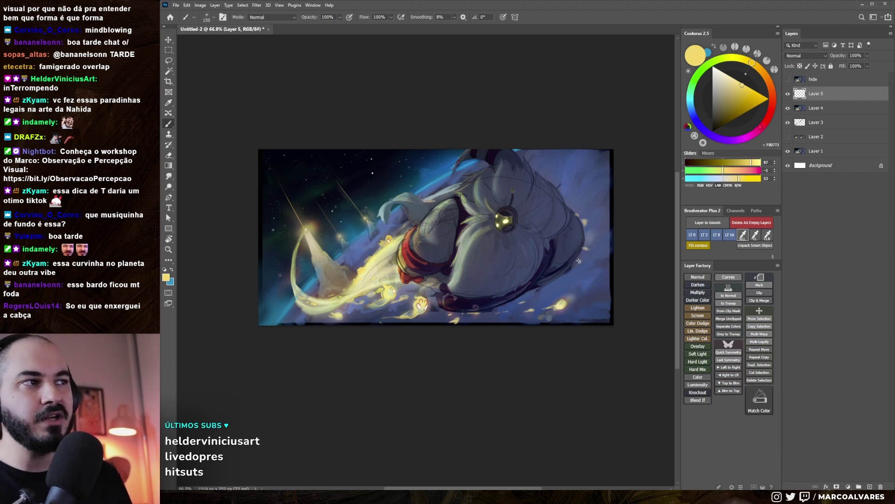
drag(645, 180, 643, 174)
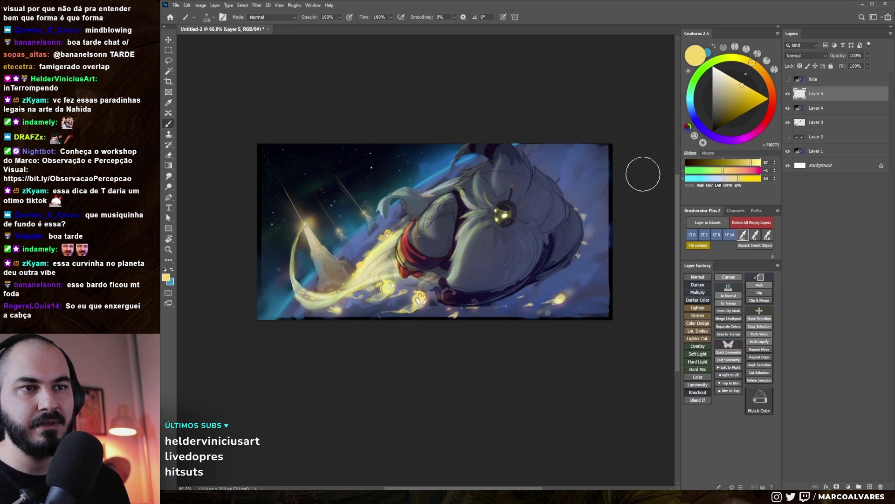
drag(553, 283, 552, 286)
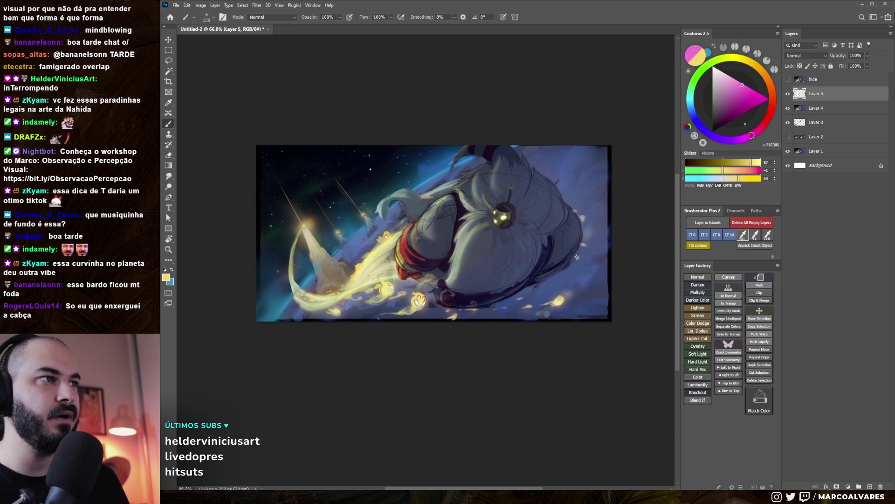
Choose a slightly darkened violet in the Coolorus wheel and add an empty Layer 6
key(x)
key(x)
key(x)
click(748, 138)
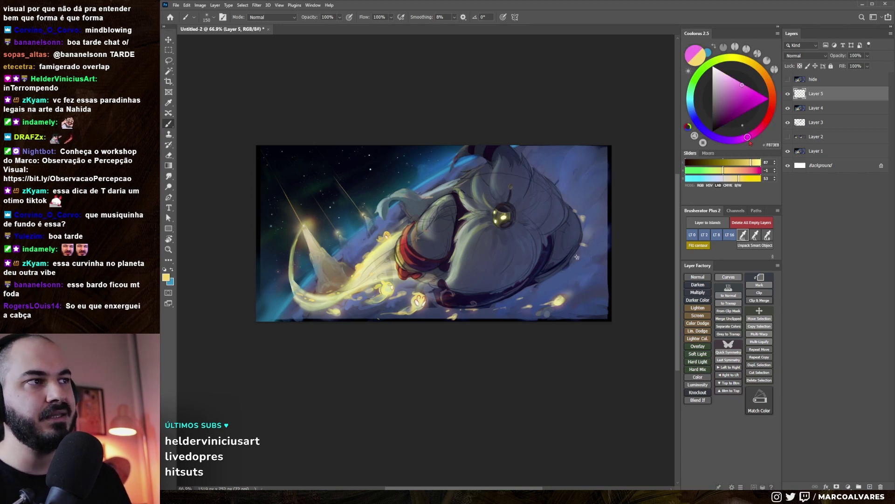
drag(745, 141, 731, 137)
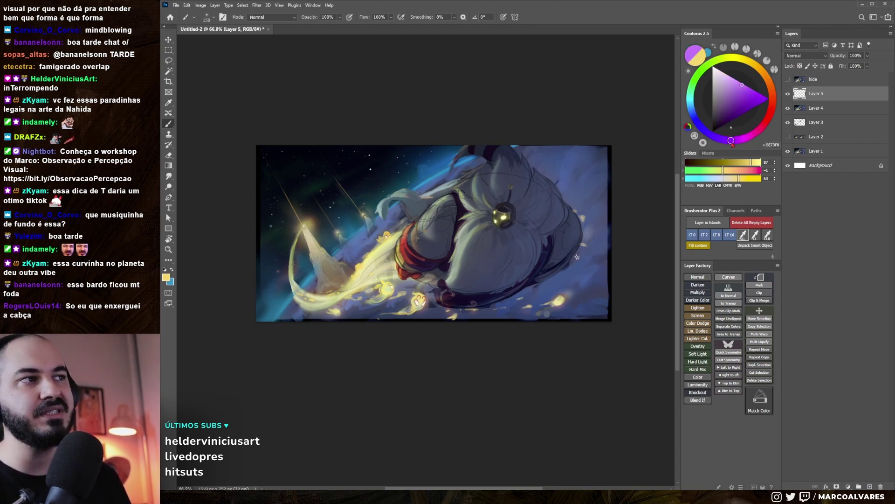
drag(738, 102, 733, 99)
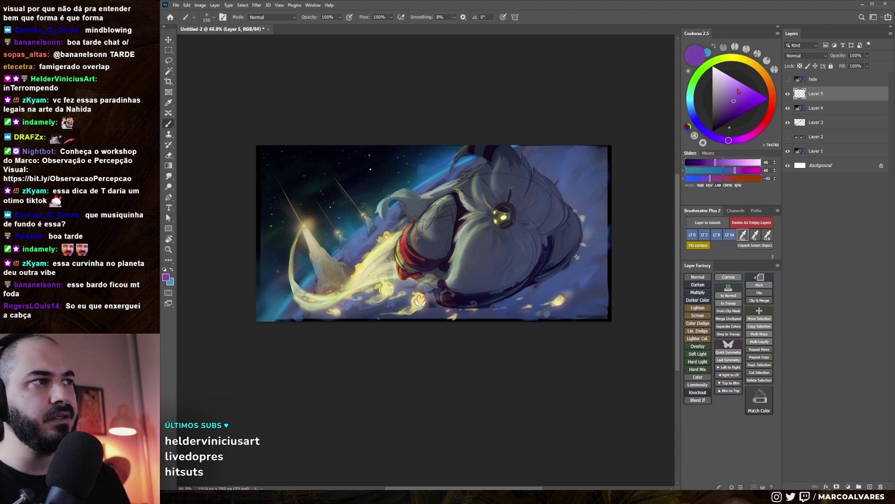
scroll(396, 261, left, 1)
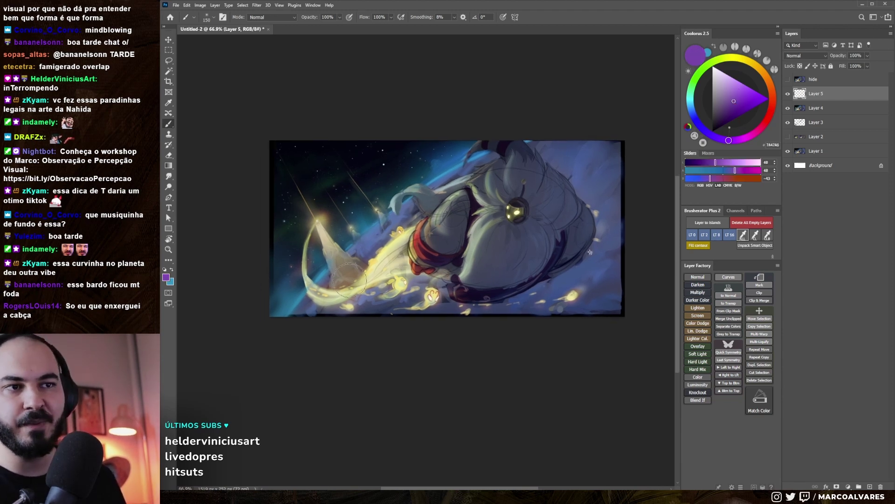
key(ctrl+shift+alt+n)
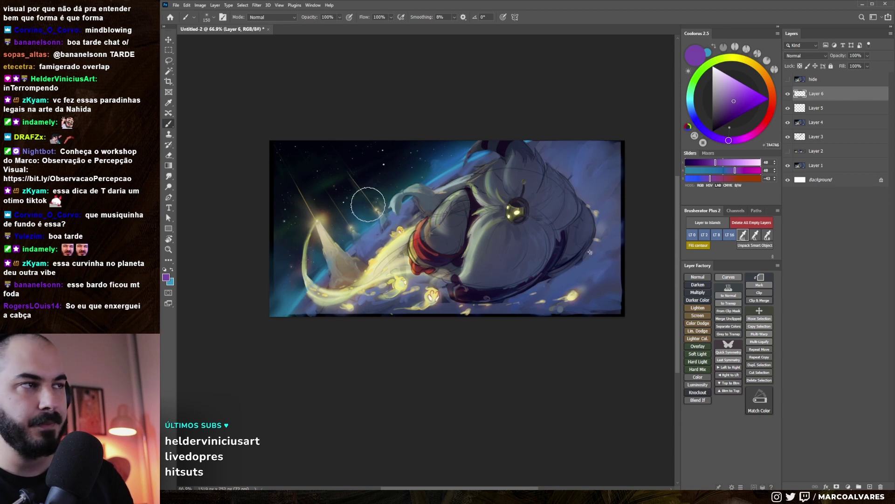
Lighten the violet slightly and brighten the golden light streak with glow strokes
key(bracketleft)
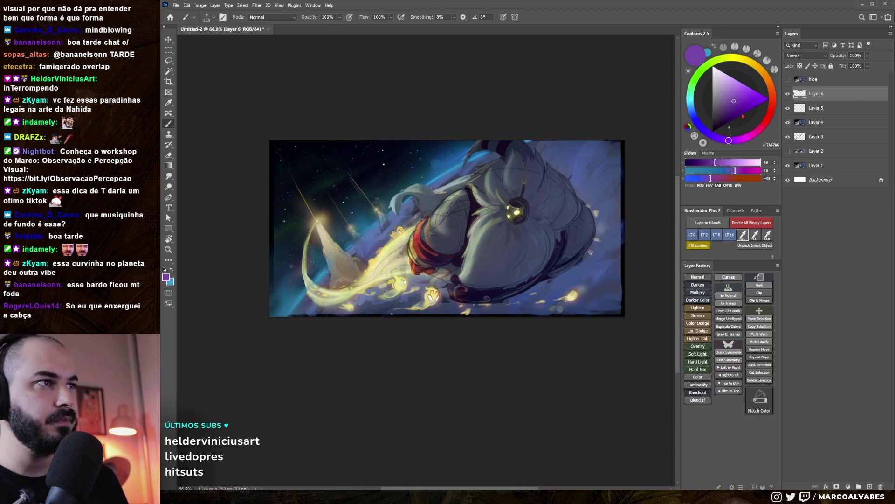
click(743, 92)
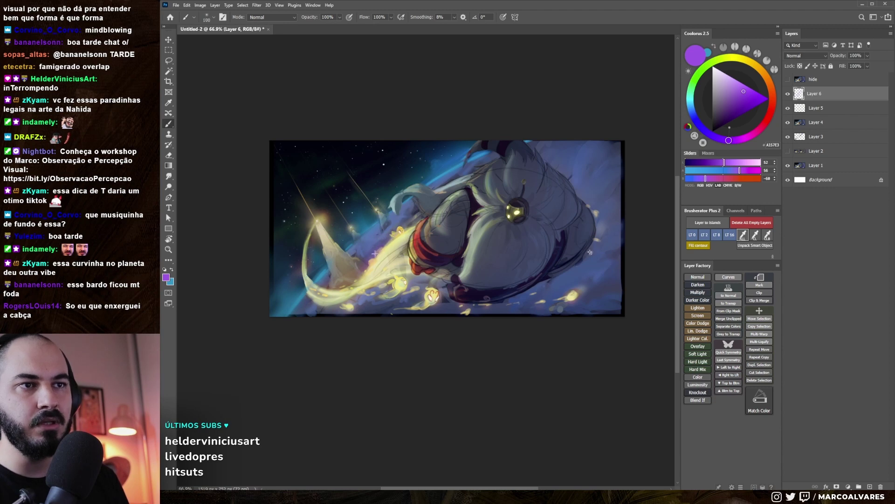
key(bracketright)
key(bracketright)
key(bracketright)
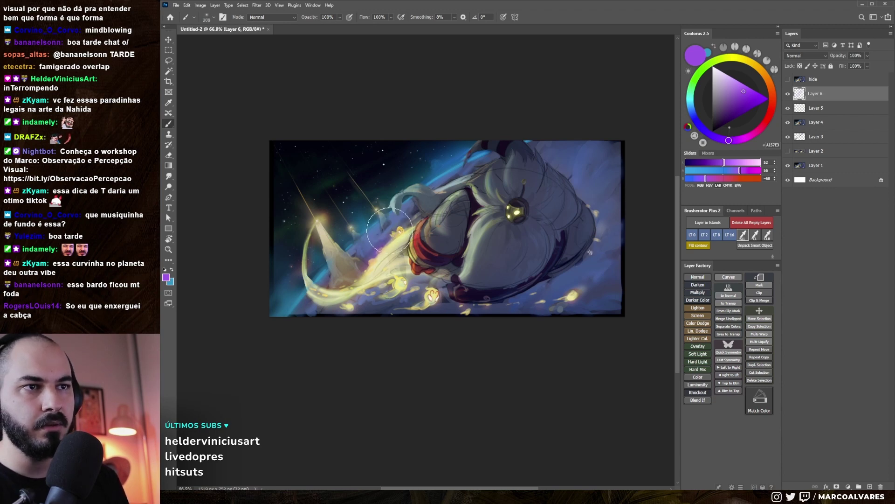
drag(411, 223, 394, 235)
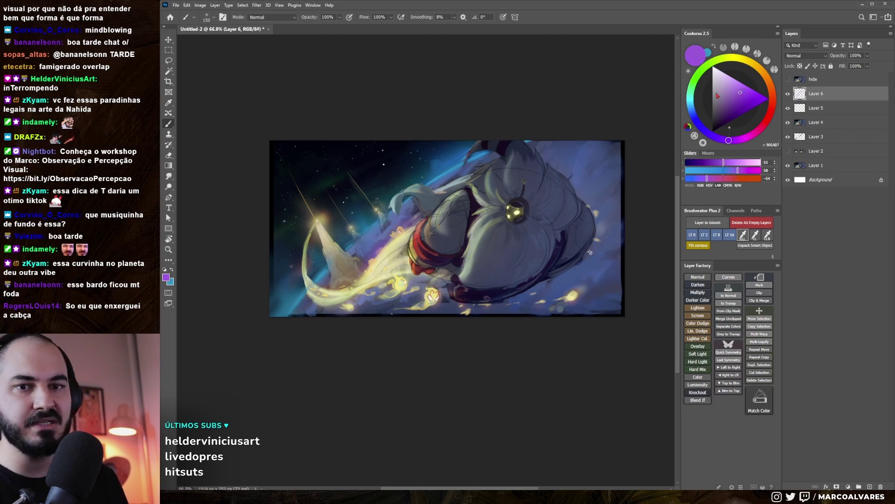
key(bracketleft)
key(bracketleft)
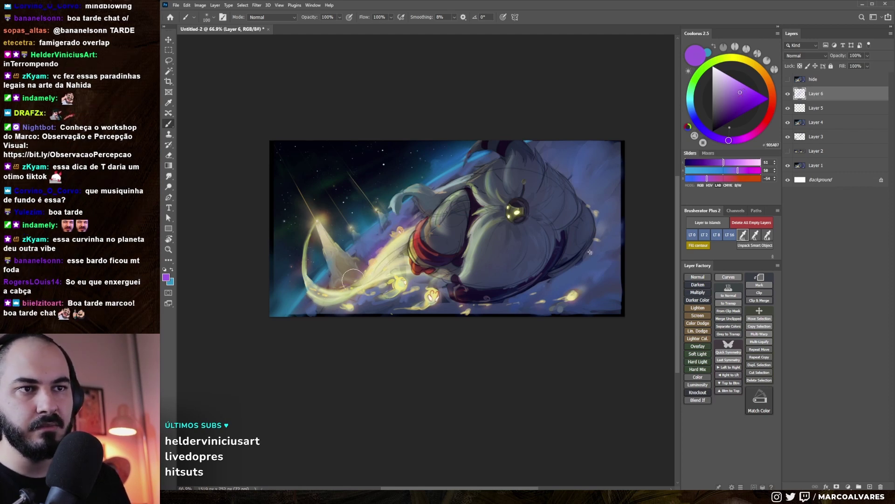
key(bracketright)
key(bracketright)
drag(303, 270, 313, 241)
Resize the brush and switch the display to greyscale to check values
key(bracketleft)
key(bracketleft)
key(bracketleft)
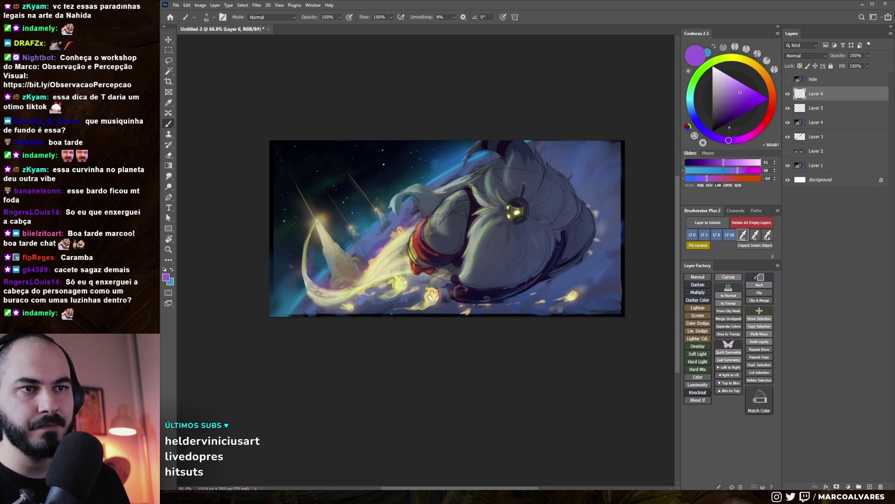
key(bracketright)
key(bracketright)
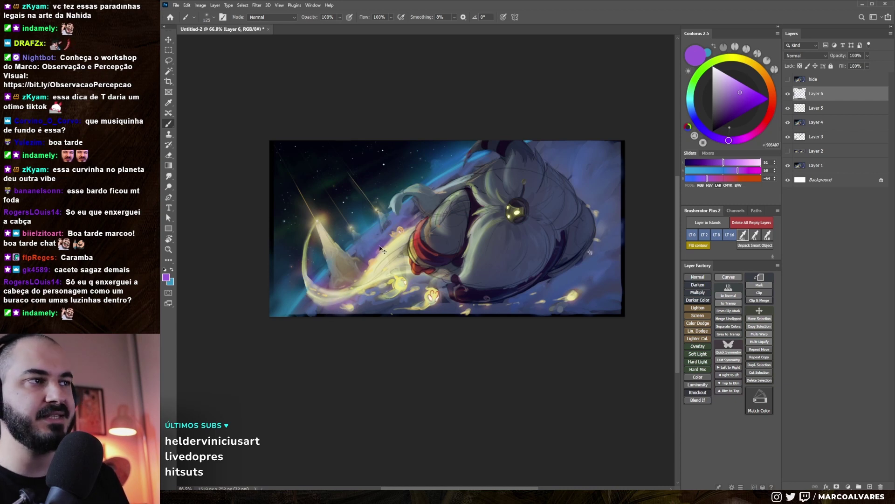
key(ctrl+super+c)
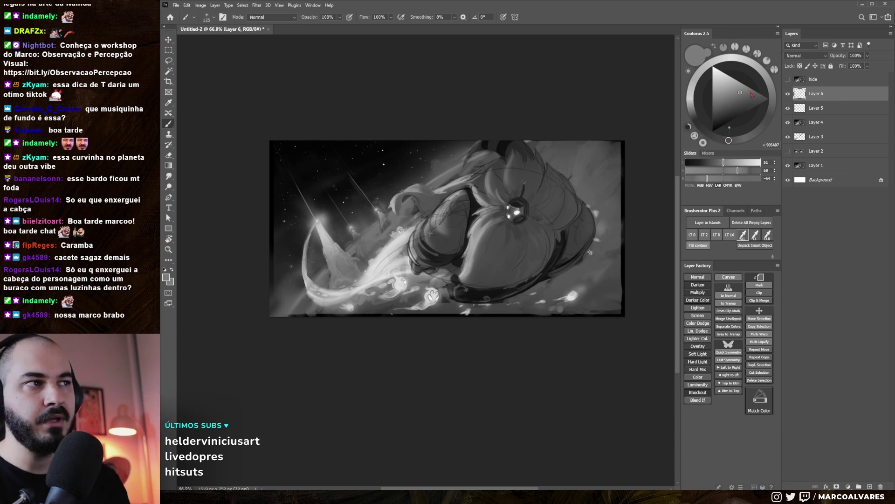
Restore full colour and pick a richer, more saturated light yellow in Coolorus
key(ctrl+super+c)
click(739, 63)
click(727, 79)
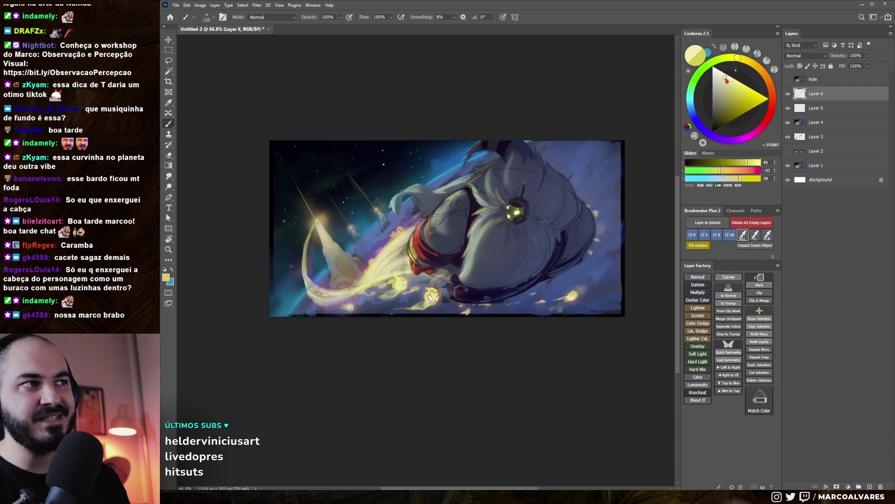
click(729, 76)
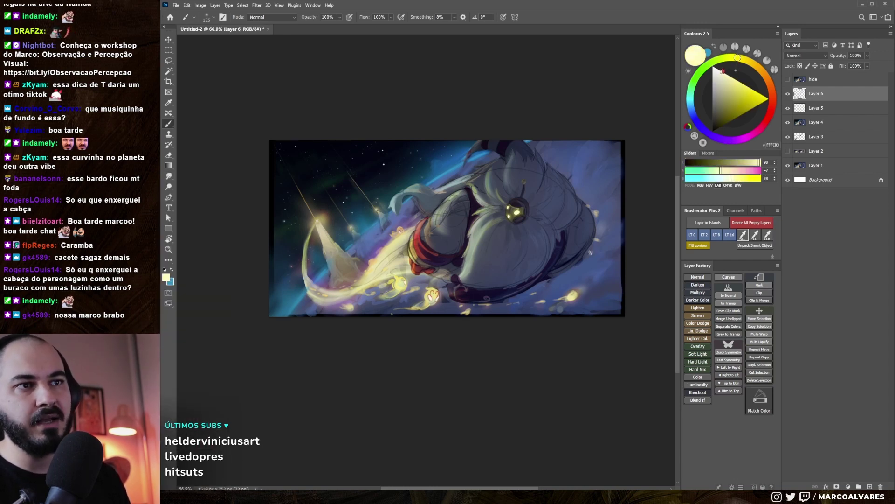
click(738, 86)
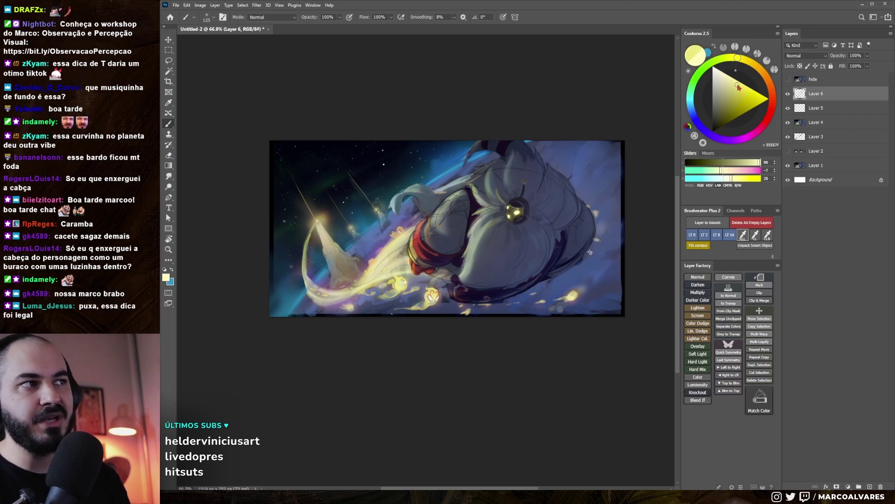
click(750, 91)
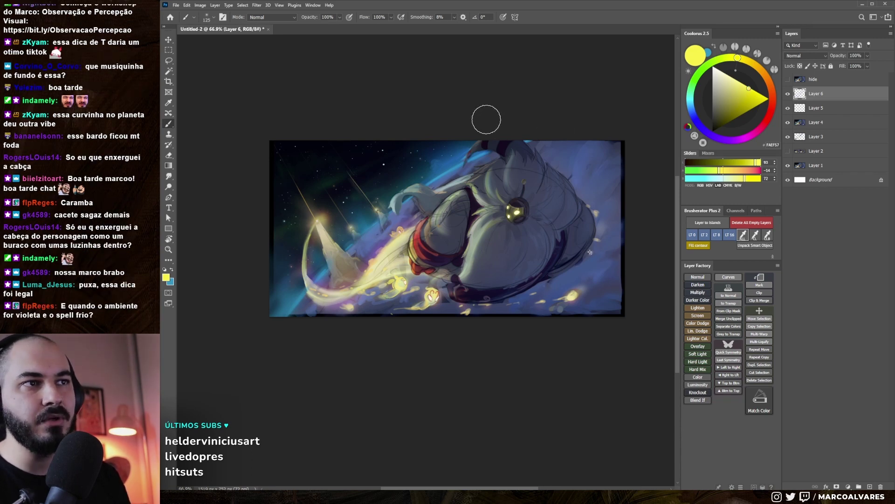
Nudge the view of the painting and settle on a paler yellow
key(super+space)
drag(485, 121, 487, 126)
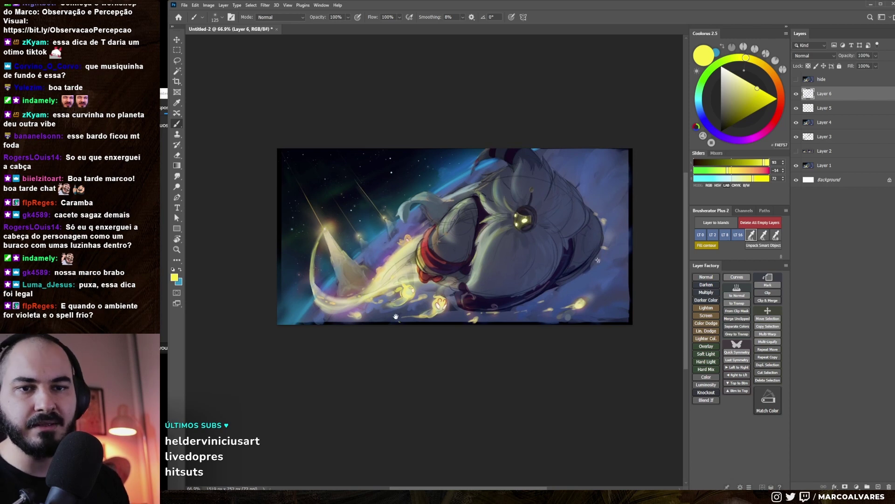
drag(407, 254, 402, 256)
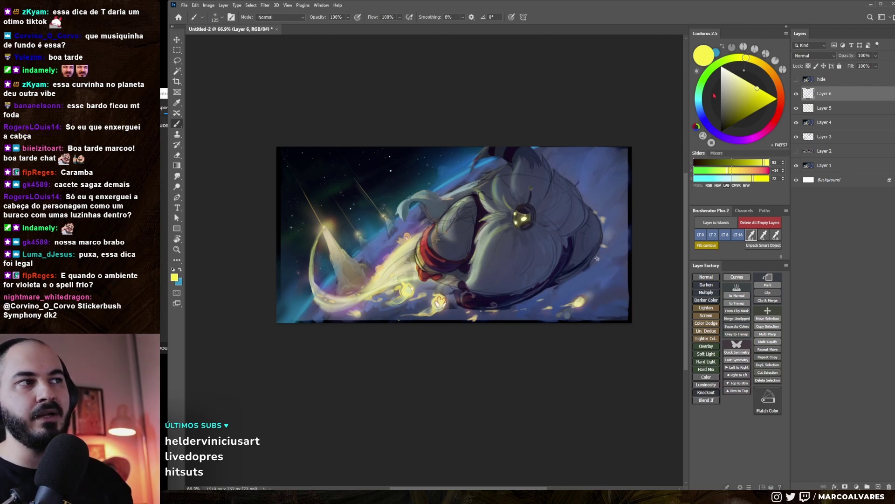
click(751, 84)
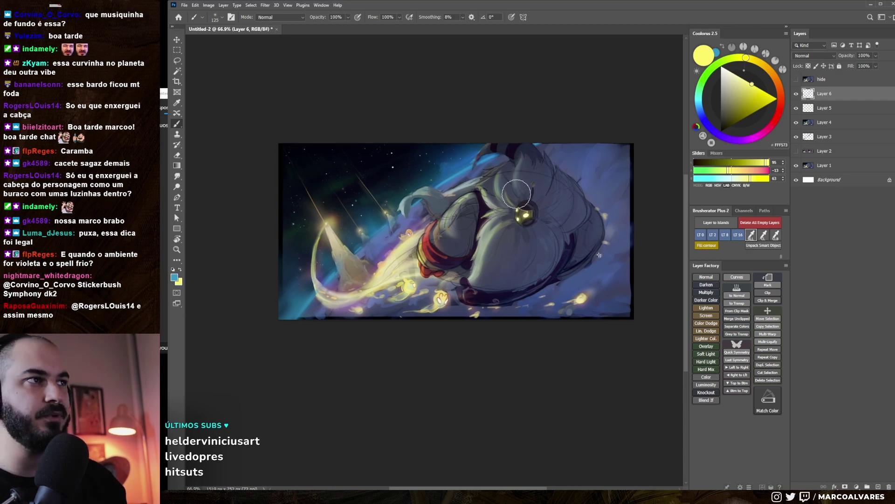
Set the secondary colour to a brighter violet and slightly enlarge the brush
key(x)
drag(757, 137, 732, 139)
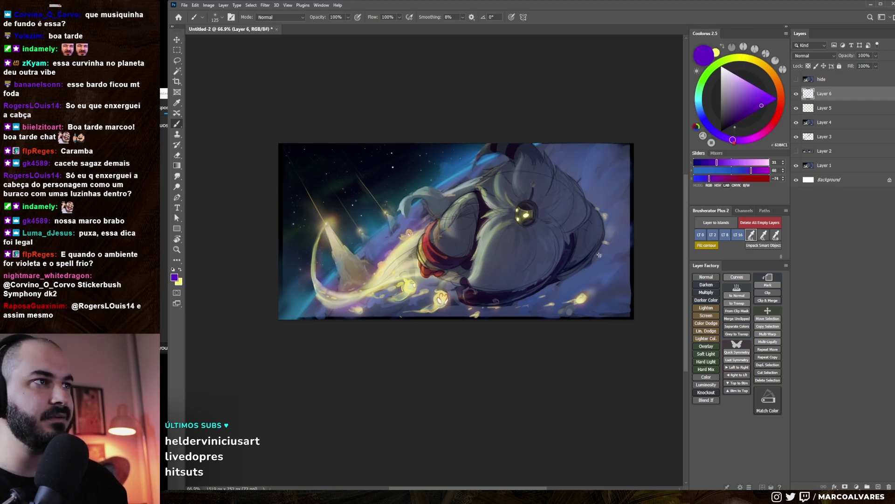
click(763, 98)
key(bracketright)
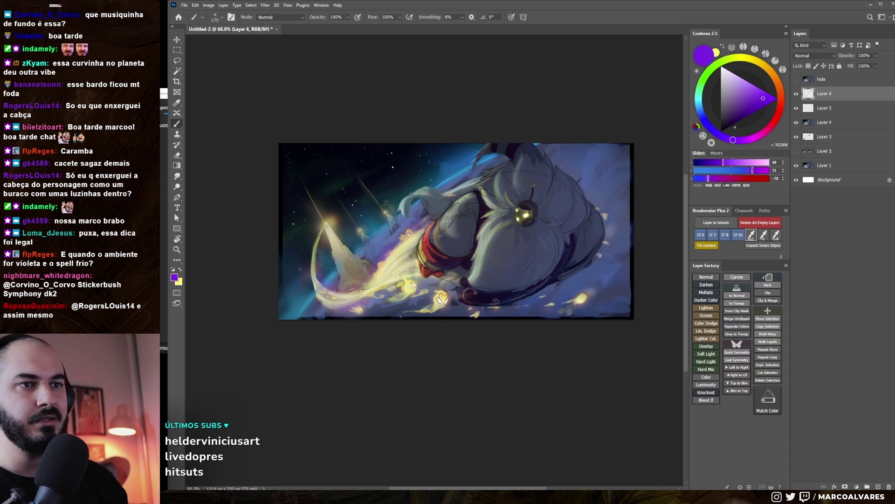
key(bracketright)
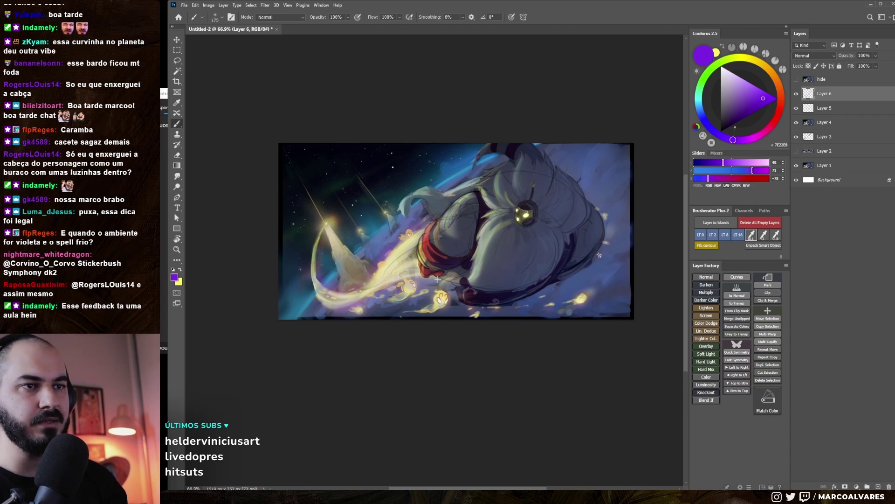
key(bracketleft)
key(bracketleft)
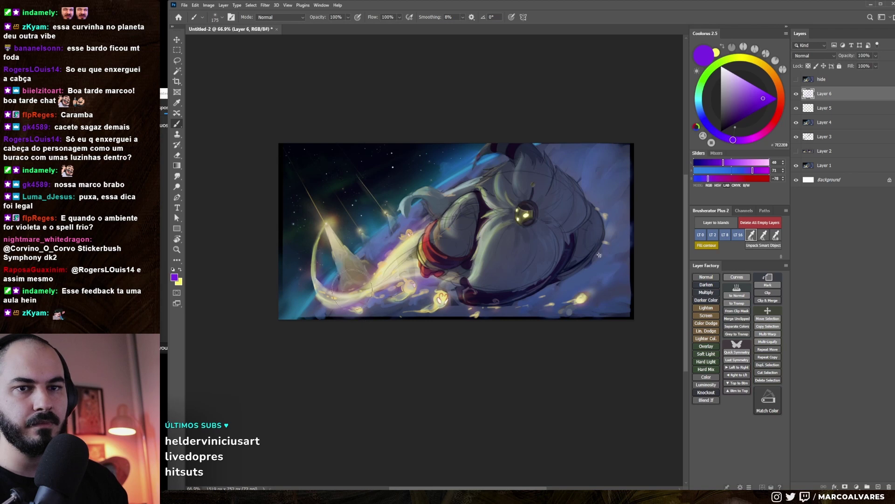
key(bracketright)
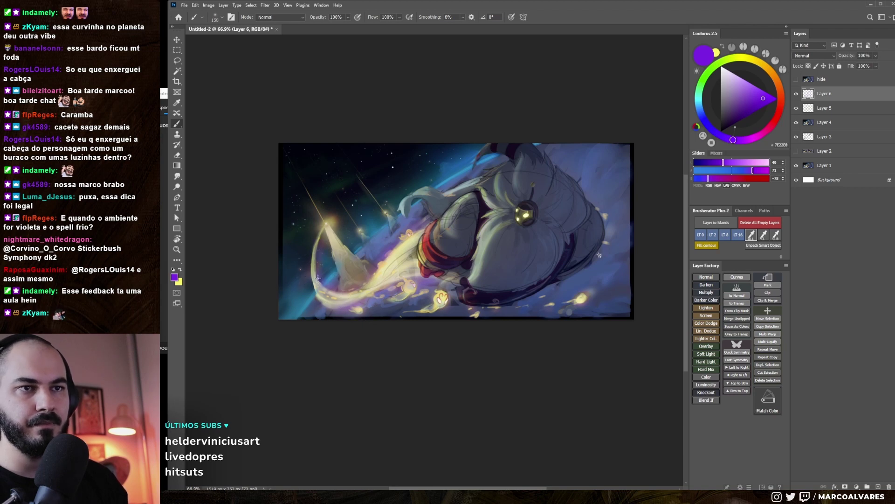
key(z)
drag(317, 285, 373, 269)
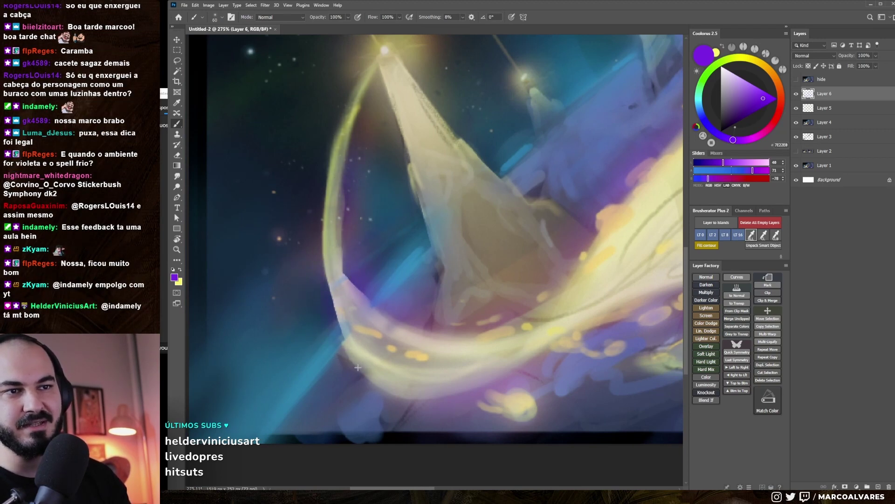
key(bracketright)
key(bracketright)
drag(343, 293, 352, 339)
key(bracketleft)
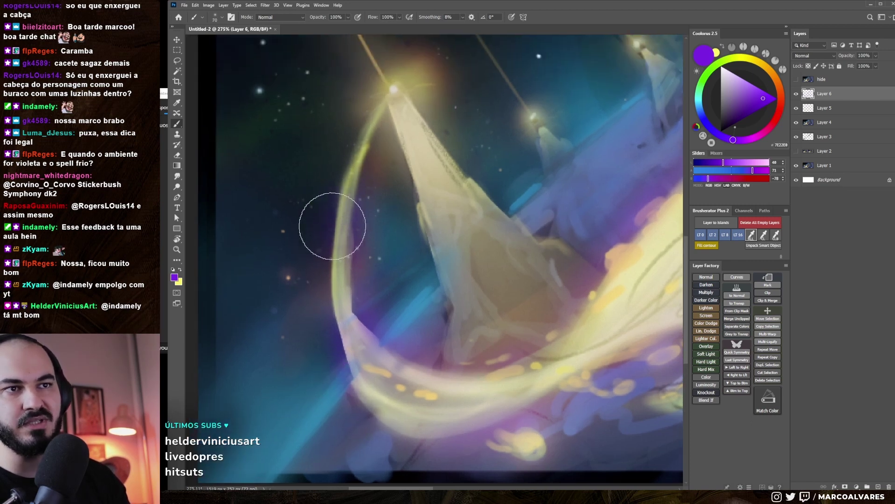
key(bracketright)
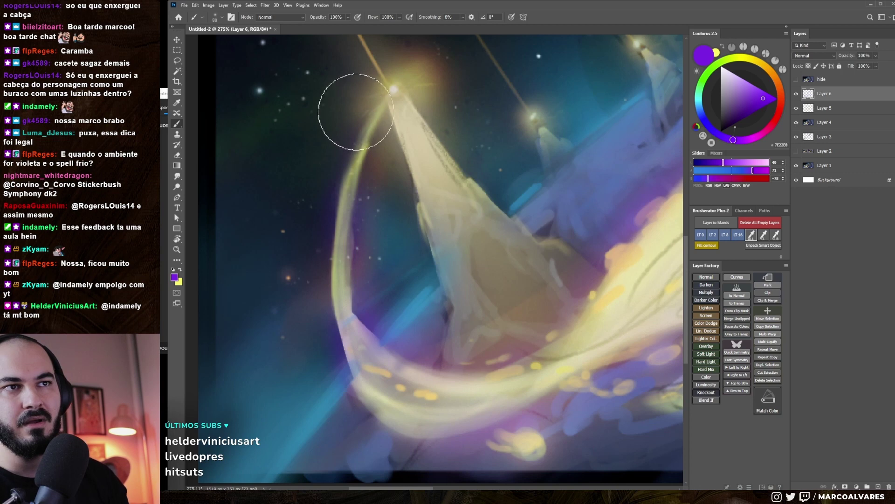
drag(365, 110, 340, 171)
key(bracketleft)
key(bracketleft)
key(bracketleft)
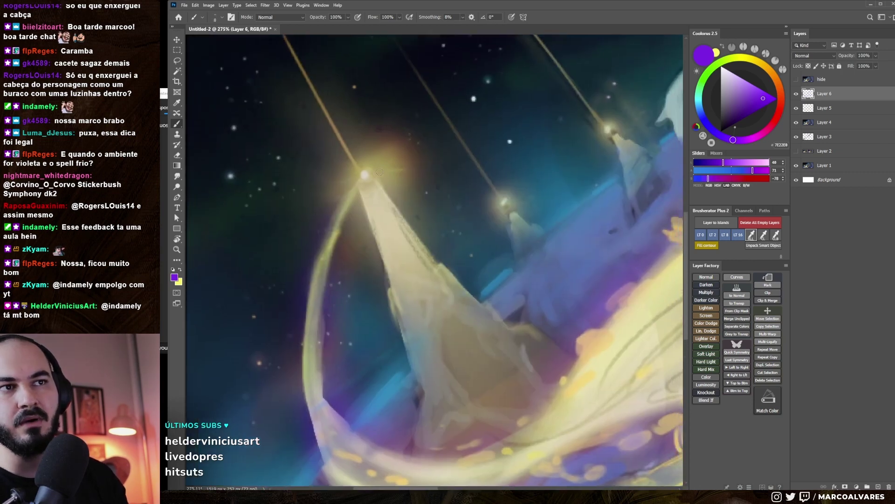
key(bracketright)
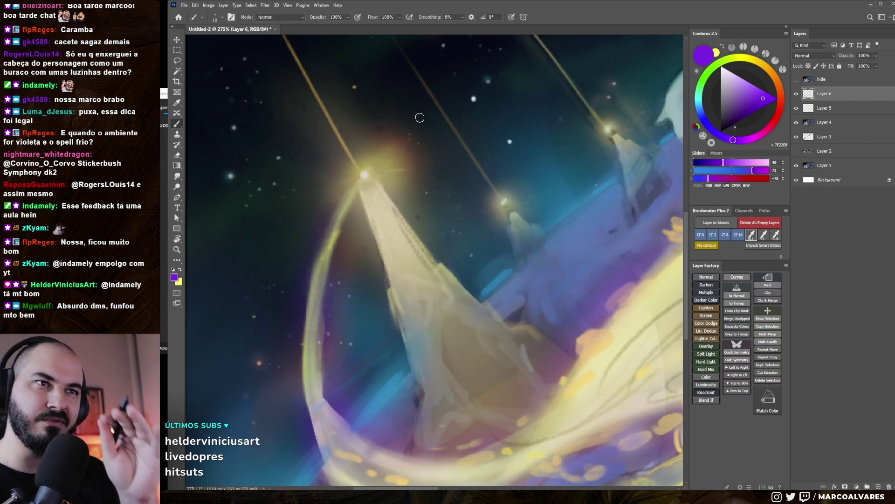
key(bracketright)
key(bracketright)
key(bracketright)
key(bracketright)
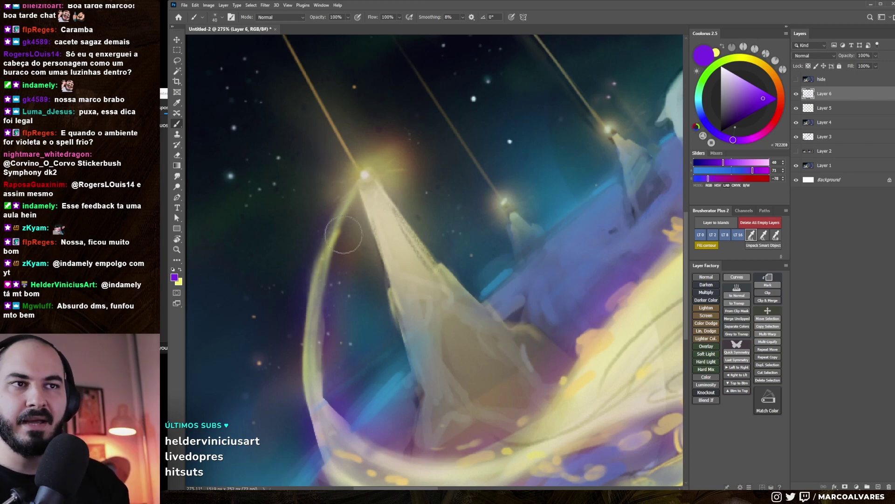
scroll(319, 306, down, 10)
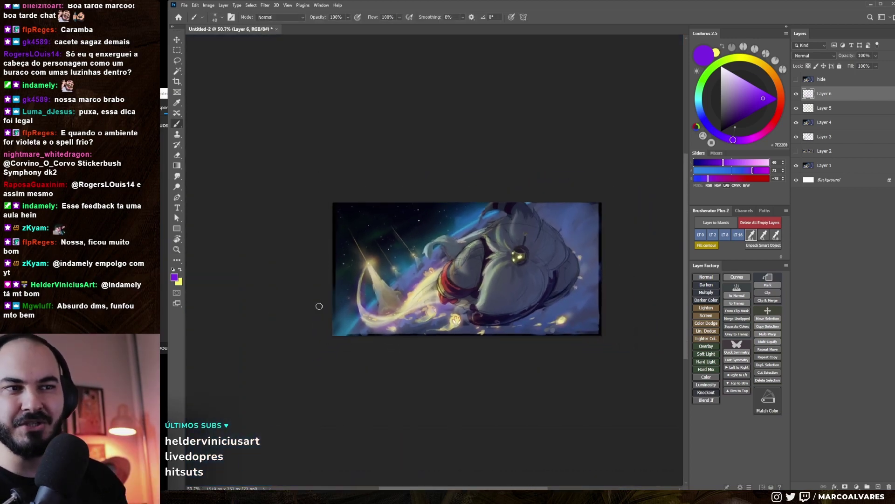
Paint yellow light along the curving swoosh with a larger brush
scroll(381, 299, up, 5)
key(x)
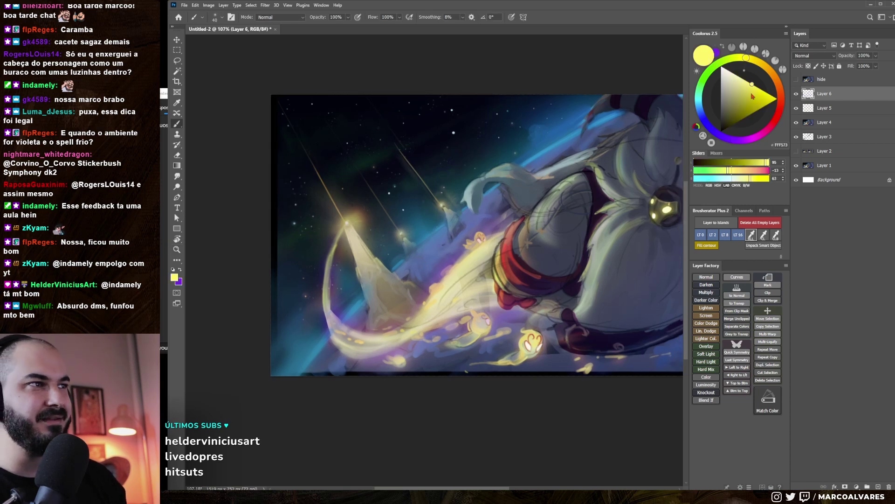
key(bracketright)
key(bracketright)
key(bracketright)
alt+click(394, 302)
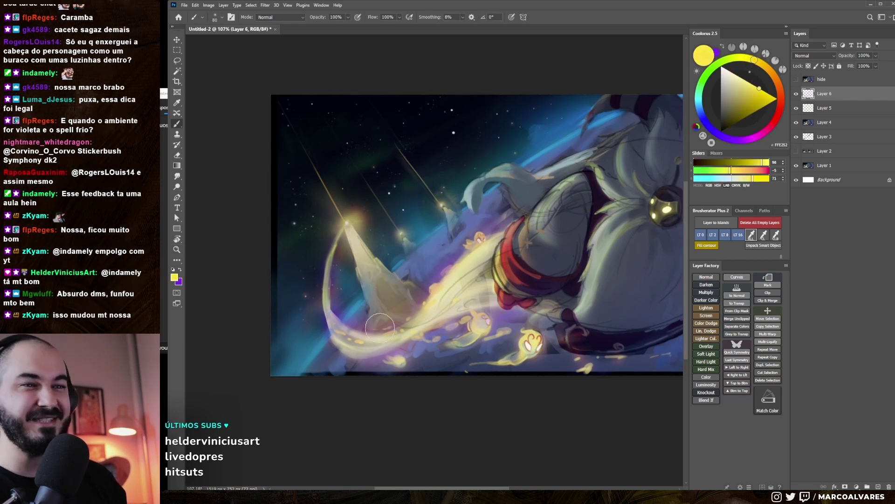
drag(394, 304, 368, 343)
Sample the beam's pale cream as the new yellow paint colour
scroll(367, 340, up, 5)
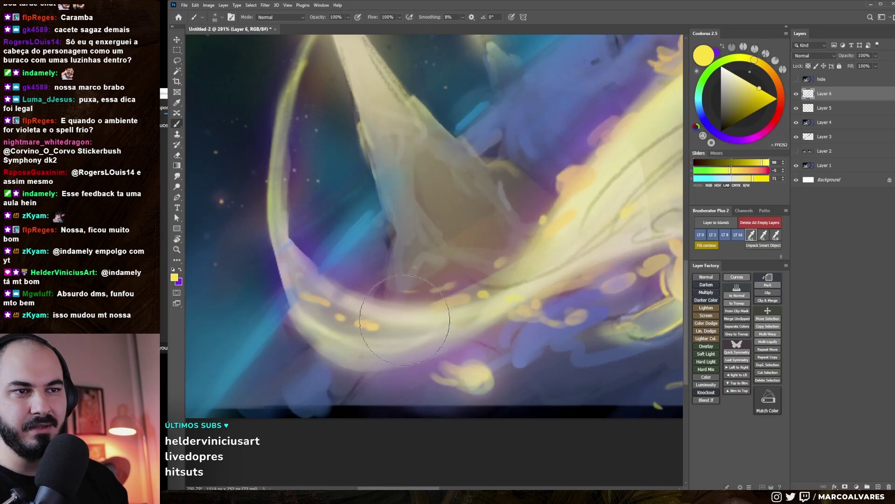
key(x)
alt+click(395, 319)
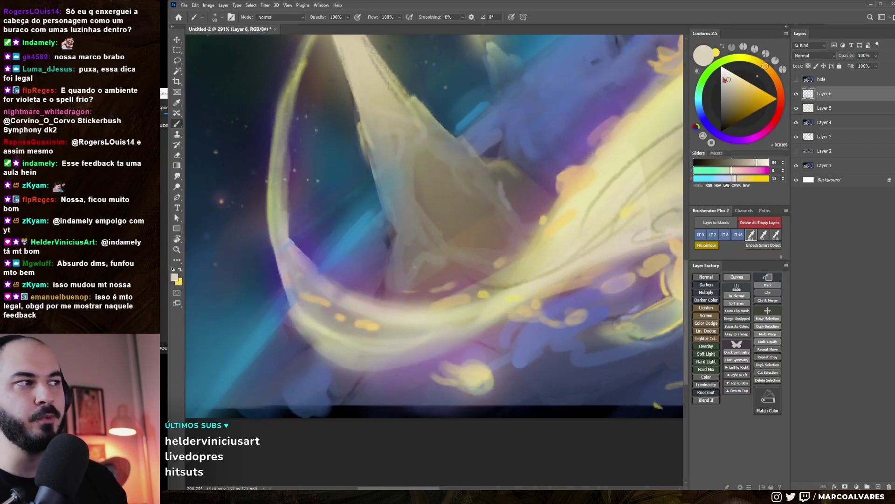
key(x)
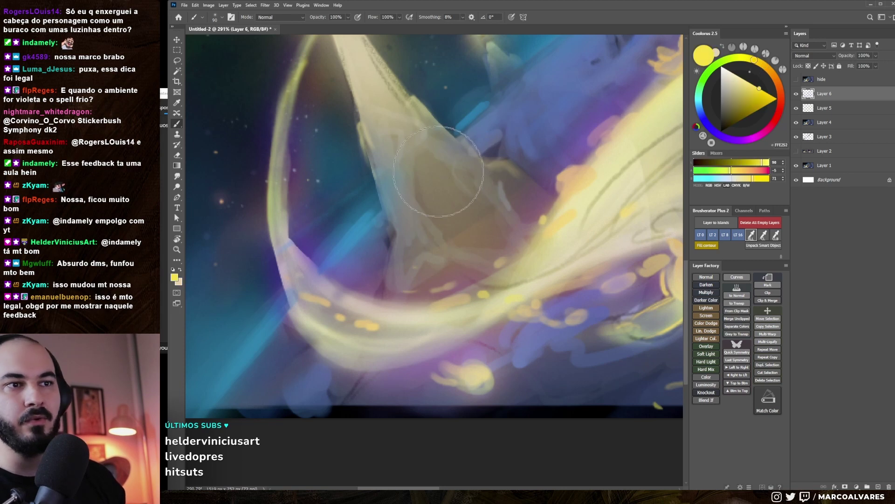
Zoom out and brighten the lower swoosh with a broad yellow glow stroke
key(z)
scroll(400, 308, down, 3)
drag(401, 307, 385, 301)
key(b)
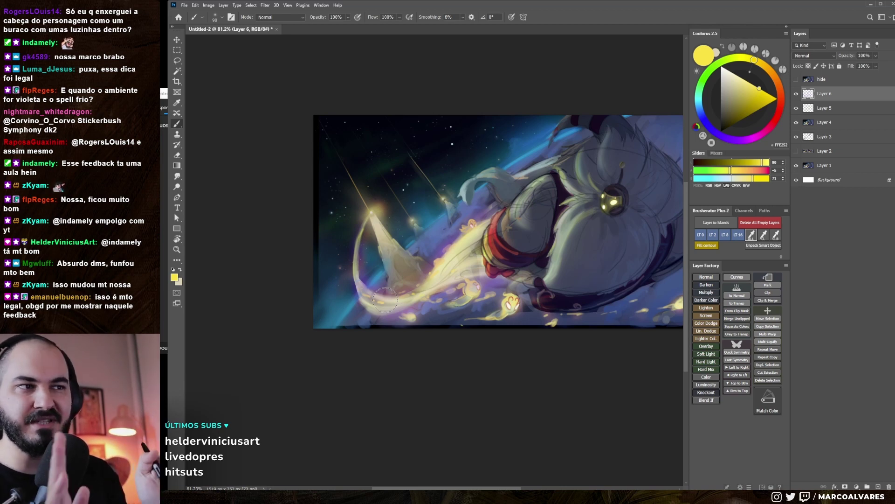
drag(385, 300, 436, 265)
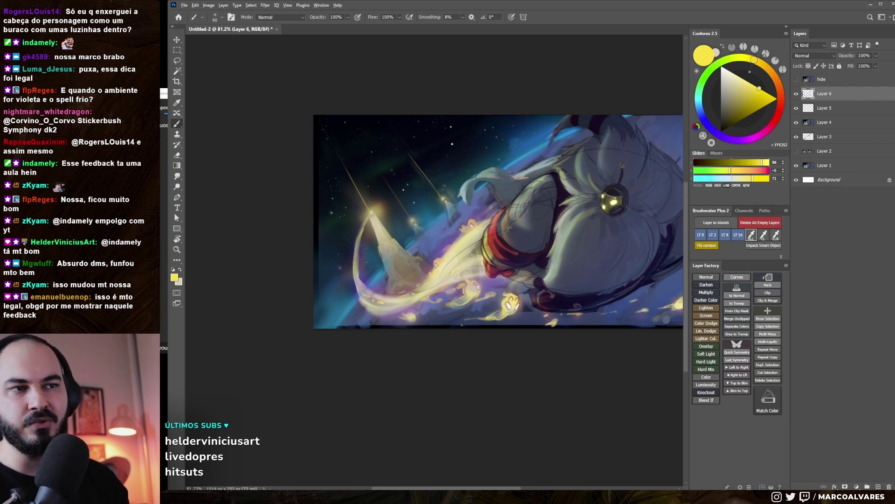
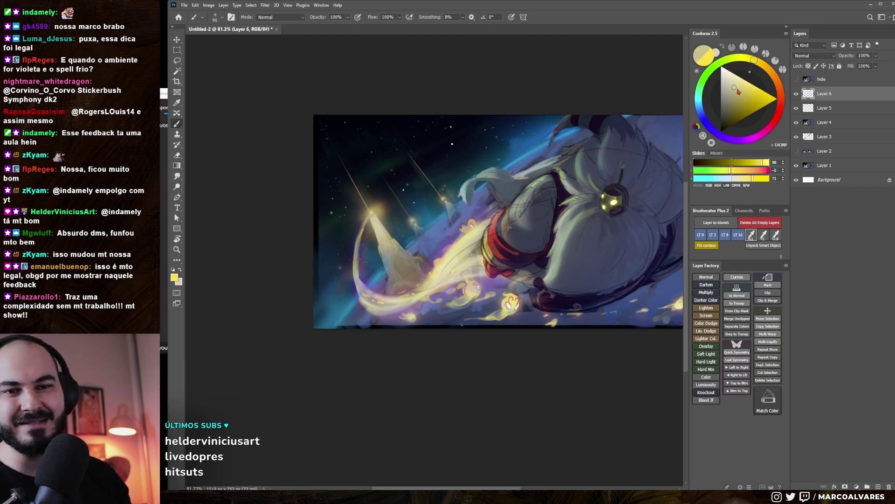
Pick a warm yellow in Coolorus, enlarge the brush, and add empty Layer 7 above Layer 6
drag(735, 90, 759, 93)
drag(363, 253, 344, 257)
key(bracketright)
key(bracketright)
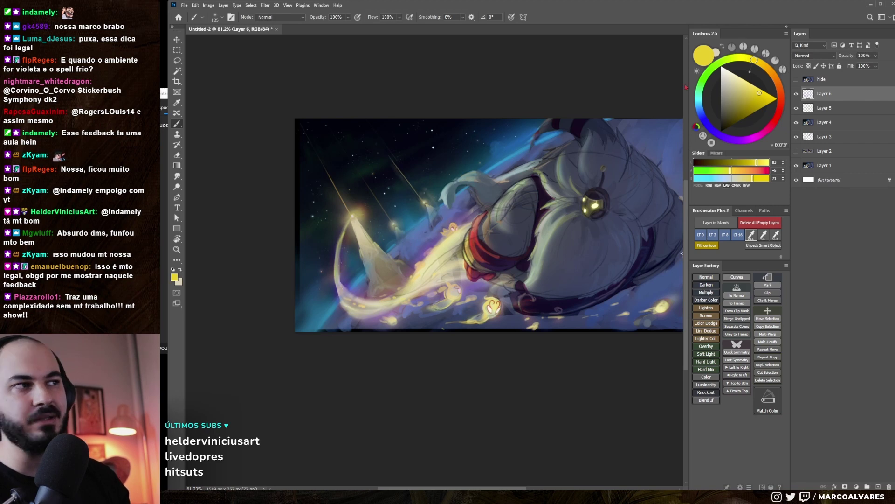
key(ctrl+shift+alt+n)
Choose a smaller brush preset, nudge the yellow, and view the painting in grayscale to check values
right_click(447, 209)
click(505, 311)
key(Return)
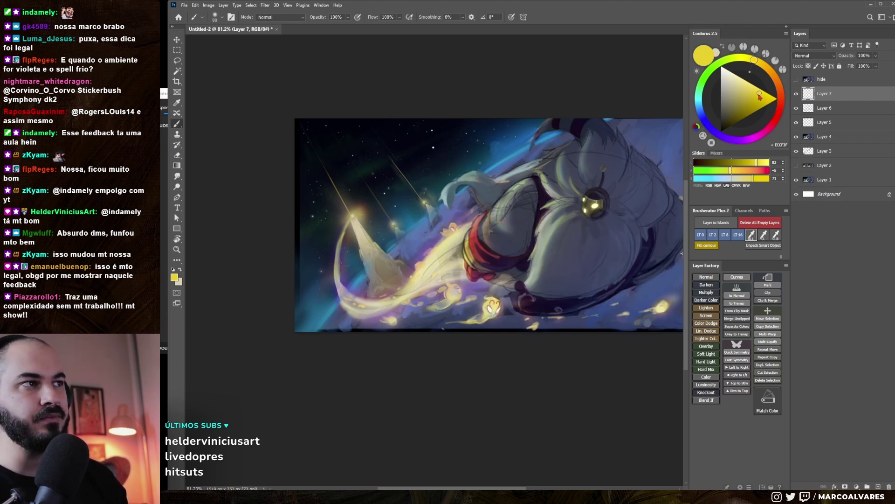
click(757, 92)
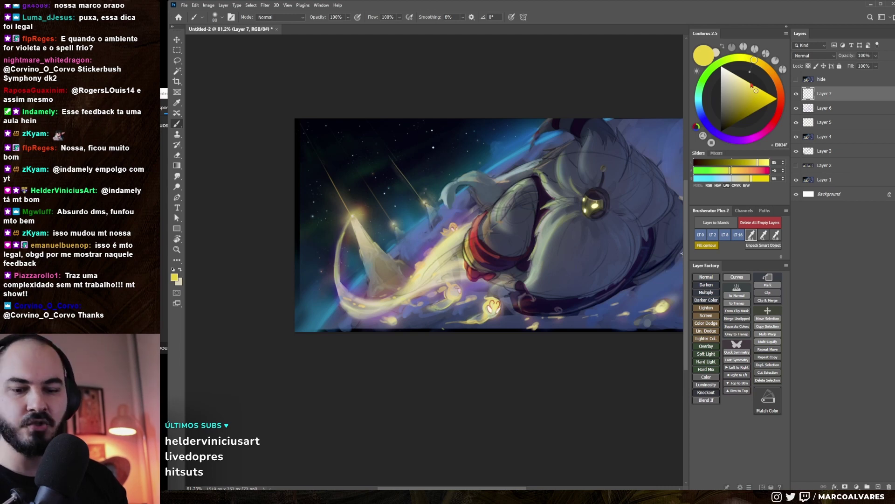
key(super+ctrl+c)
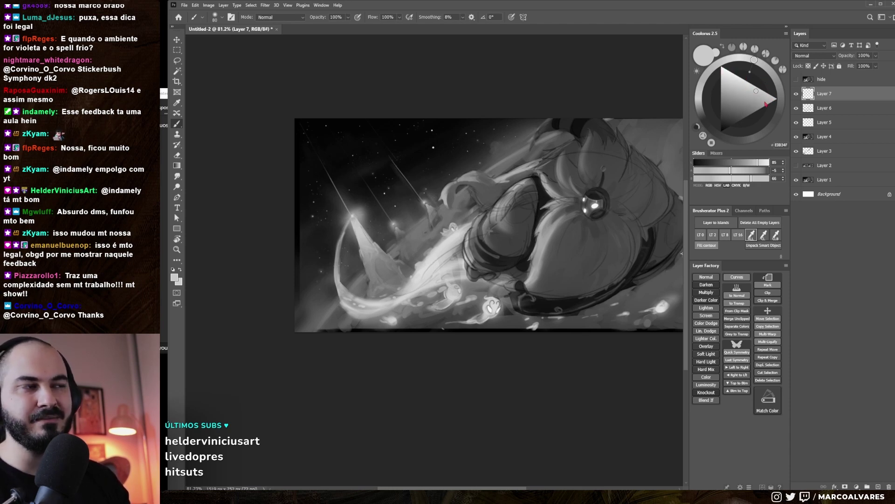
Return the view to full colour and size the brush up for a broad glow
key(ctrl+super+c)
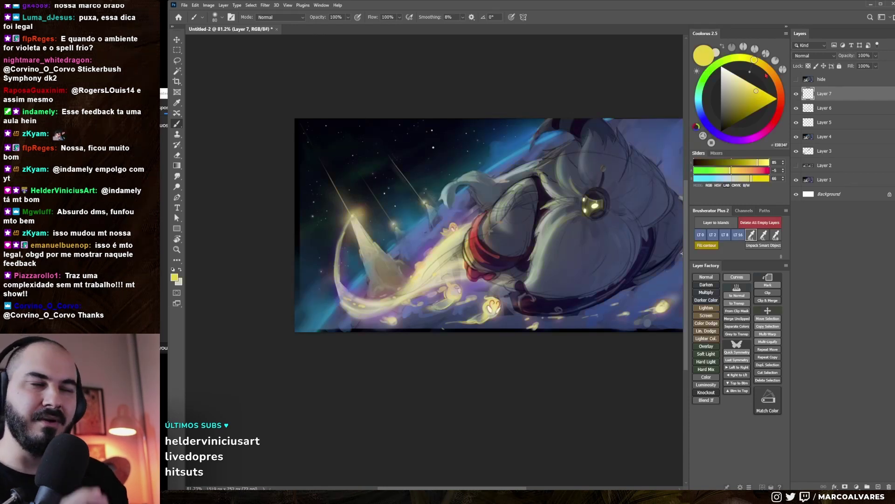
key(bracketright)
key(bracketleft)
key(bracketleft)
key(bracketright)
key(bracketright)
key(bracketright)
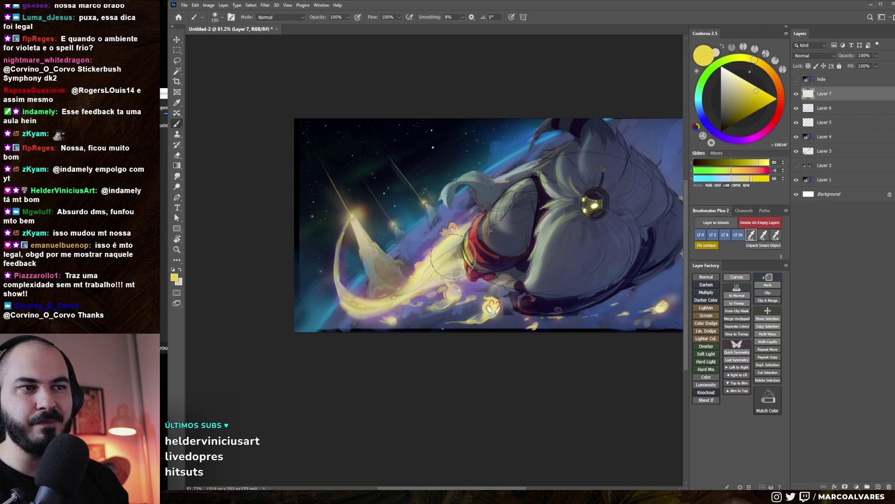
key(bracketright)
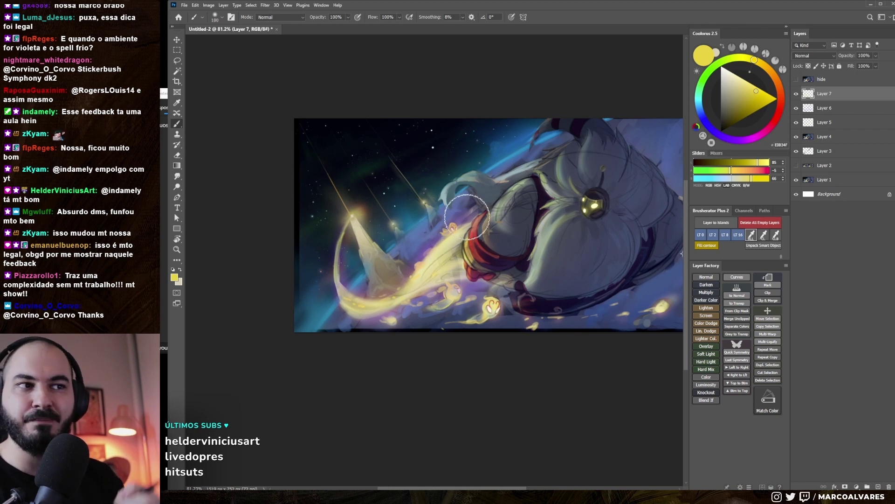
key(bracketleft)
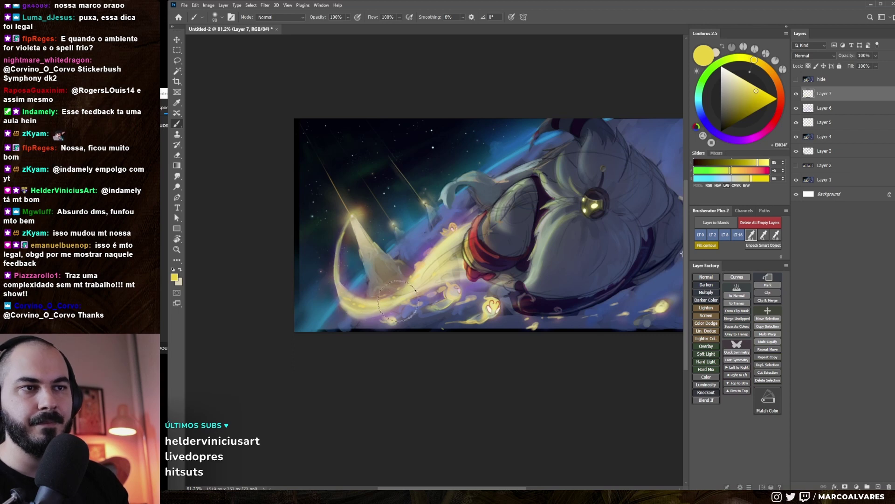
key(bracketright)
key(bracketright)
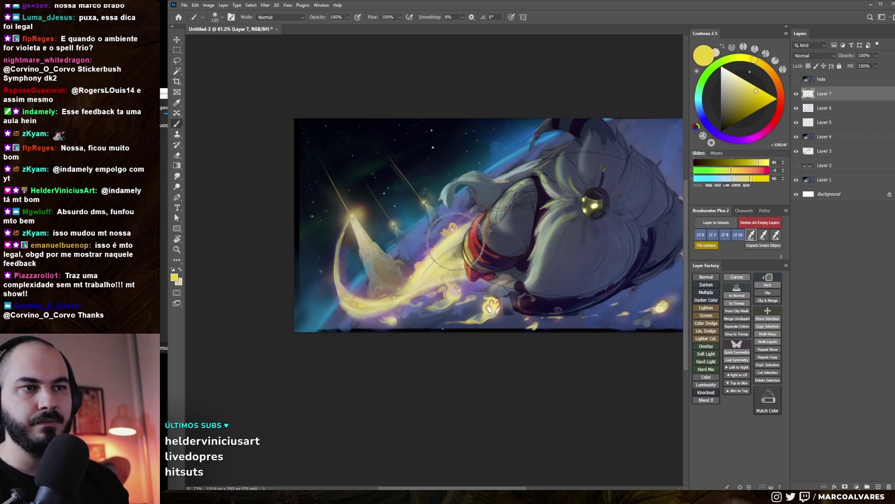
key(bracketright)
key(bracketright)
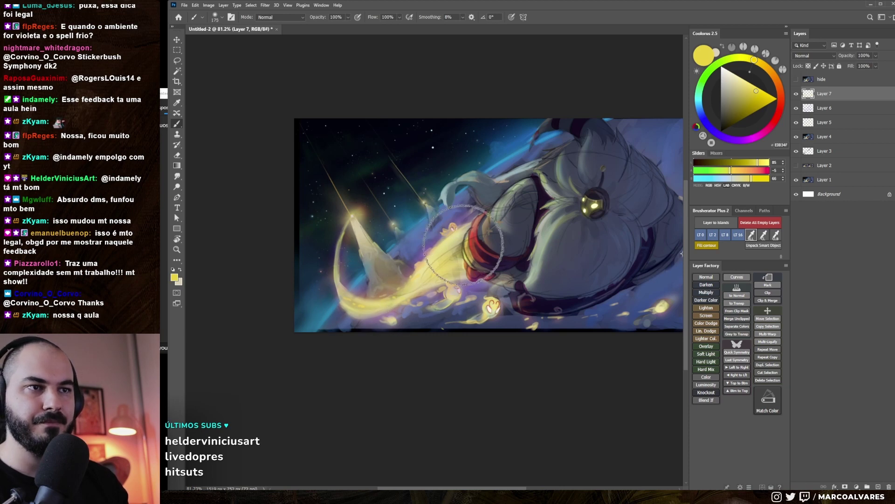
Zoom out to review the whole painting, then return to the brush and fine-tune its size
key(z)
mouse_move(463, 245)
mouse_down()
mouse_move(455, 288)
mouse_move(448, 268)
mouse_up()
key(b)
key(bracketleft)
key(bracketright)
Paint a deeper golden-orange glow along the magic streak on Layer 7, then add Layer 8
click(773, 73)
click(762, 97)
key(bracketleft)
key(bracketleft)
key(bracketleft)
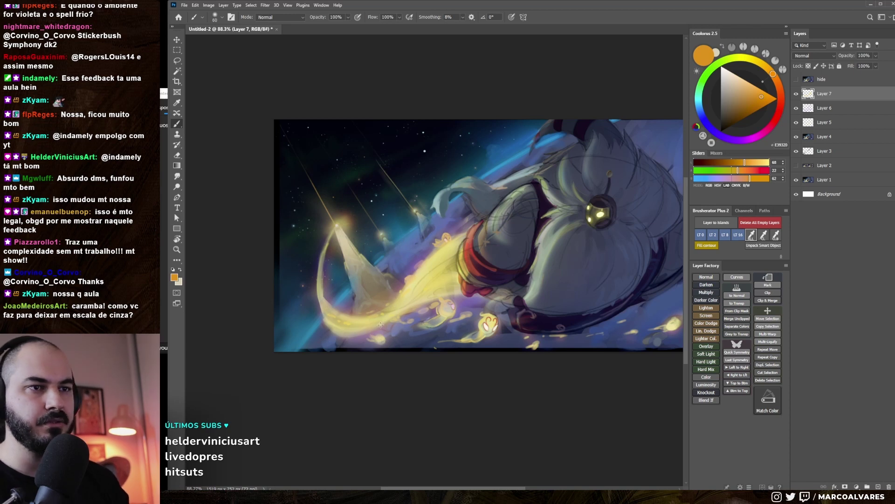
key(bracketright)
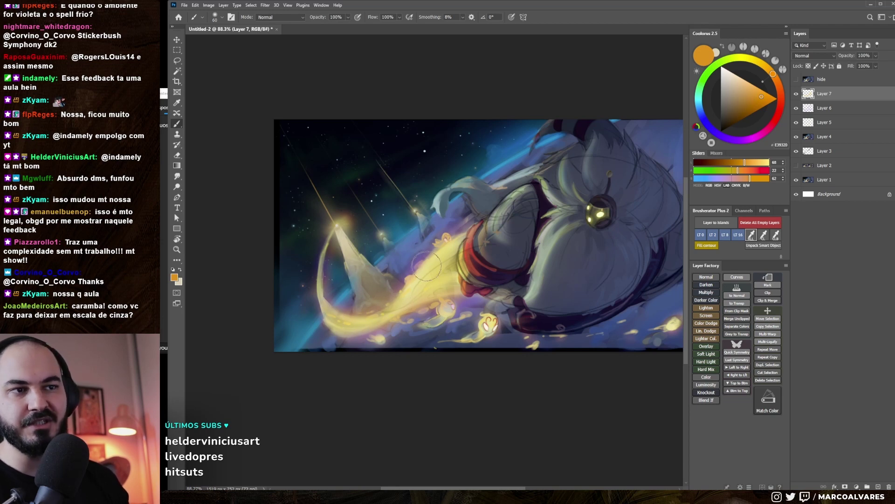
key(bracketright)
key(bracketright)
key(bracketright)
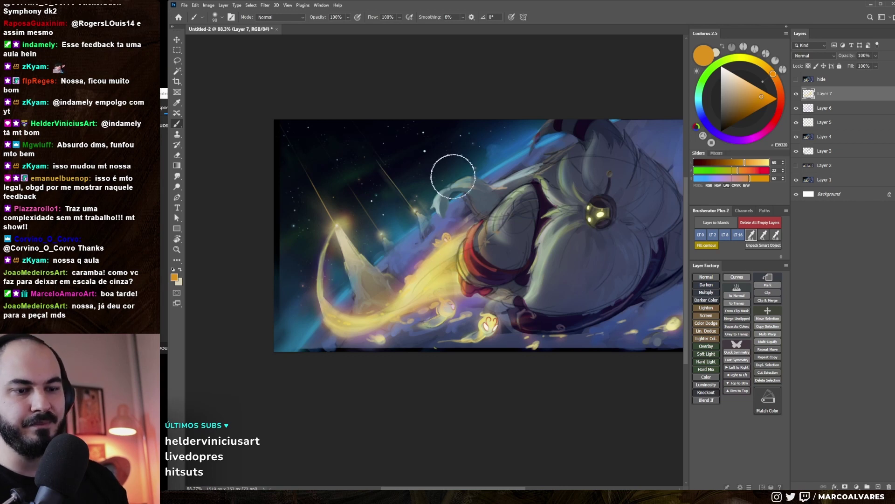
key(ctrl+shift+alt+n)
Choose a new brush preset and paint pale yellow highlights sampled from the glowing streak
right_click(521, 241)
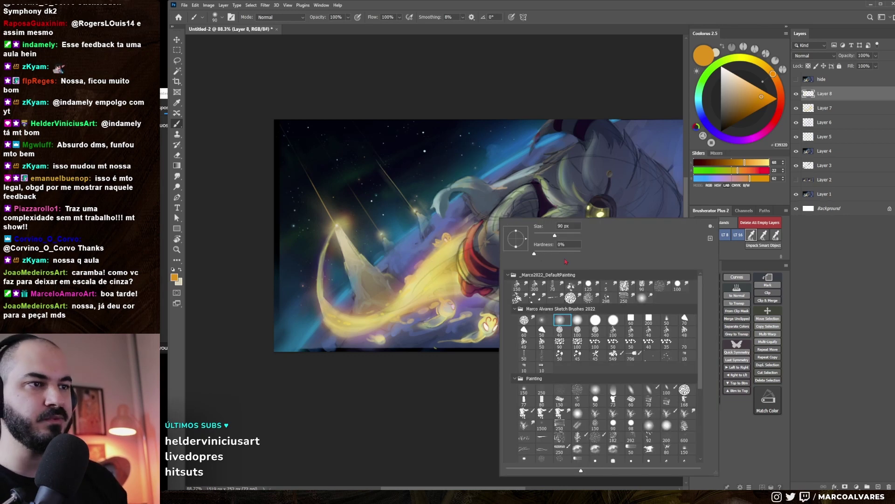
click(577, 322)
key(Return)
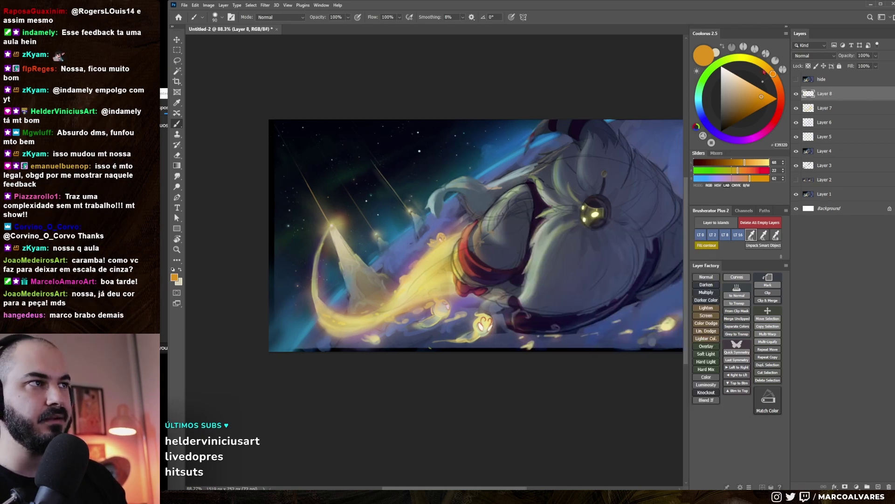
alt+click(451, 284)
mouse_move(451, 284)
mouse_down()
mouse_move(450, 245)
mouse_move(434, 263)
mouse_up()
key(bracketright)
key(bracketright)
key(bracketright)
key(bracketleft)
key(bracketleft)
key(bracketleft)
key(bracketright)
key(bracketright)
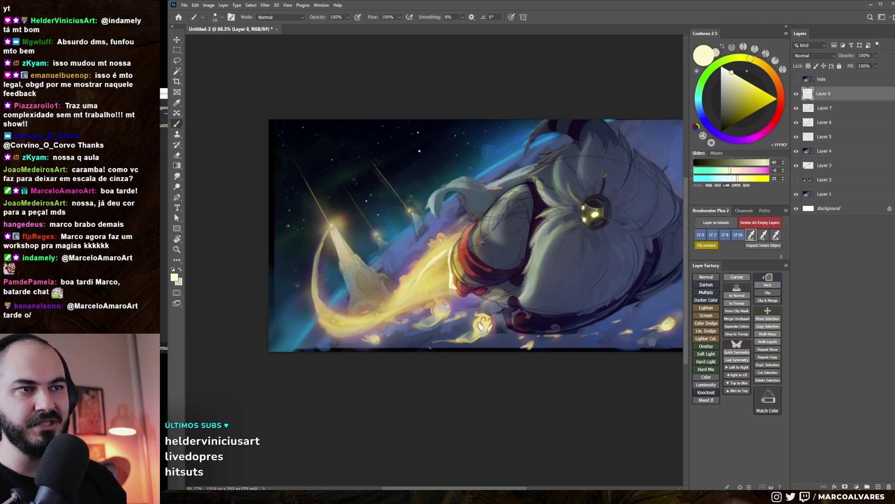
Blend the streak highlights with the smudge tool, alternating with brush strokes
key(r)
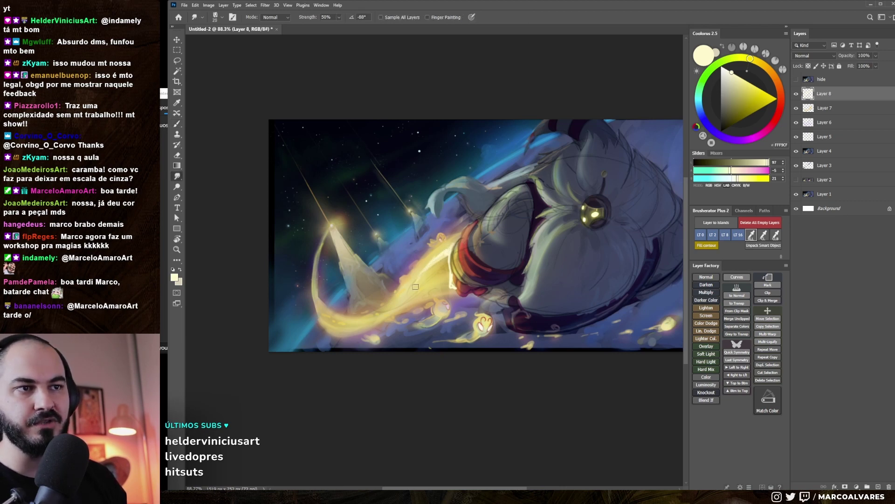
key(bracketright)
key(b)
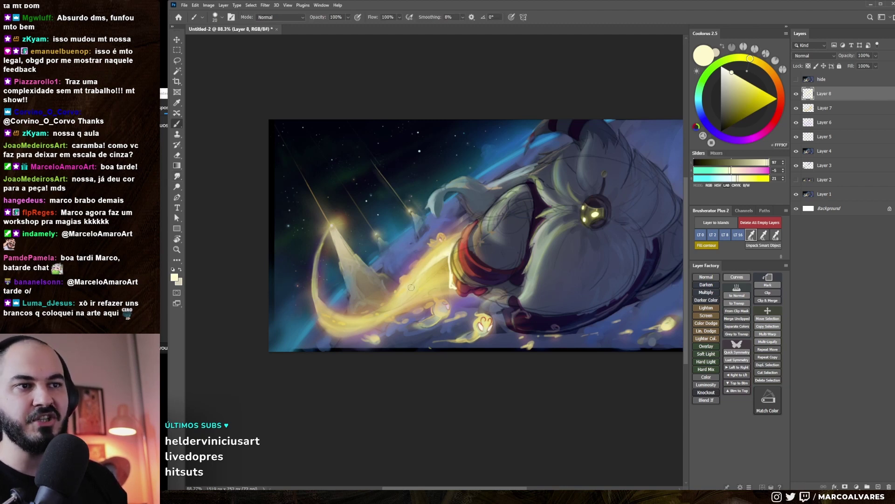
key(bracketright)
key(bracketright)
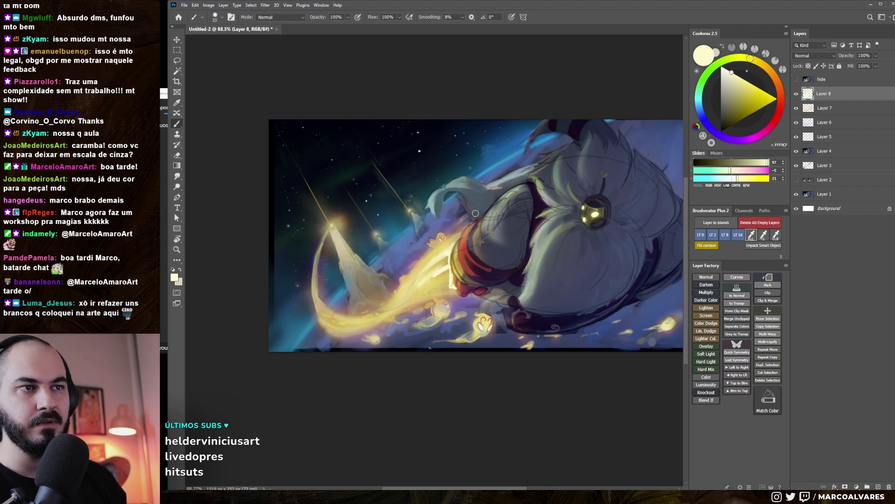
scroll(470, 216, down, 2)
scroll(493, 244, up, 3)
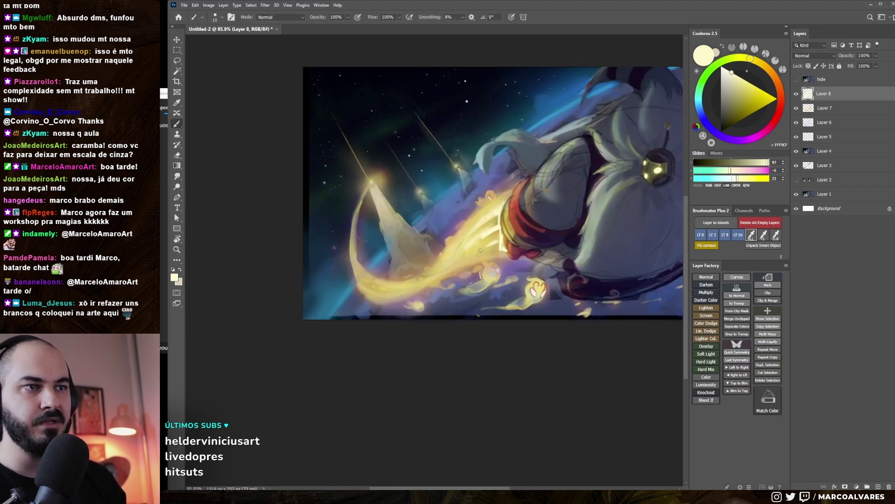
drag(479, 251, 416, 280)
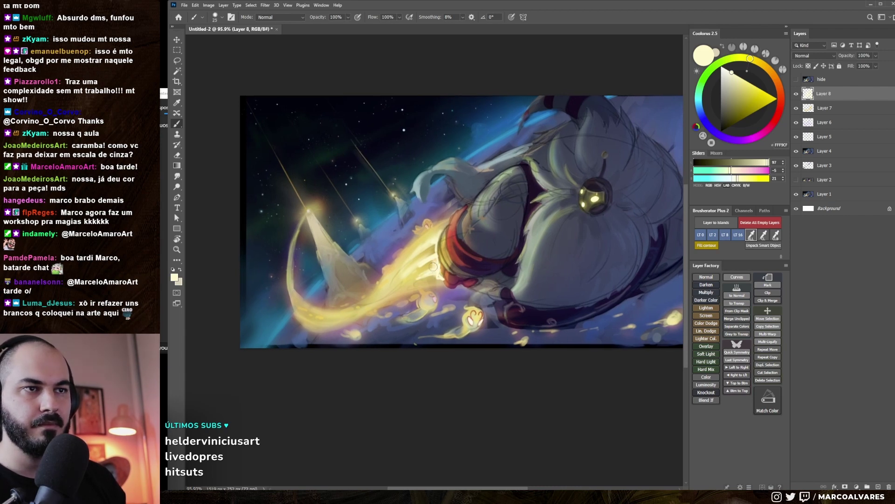
key(bracketright)
key(bracketright)
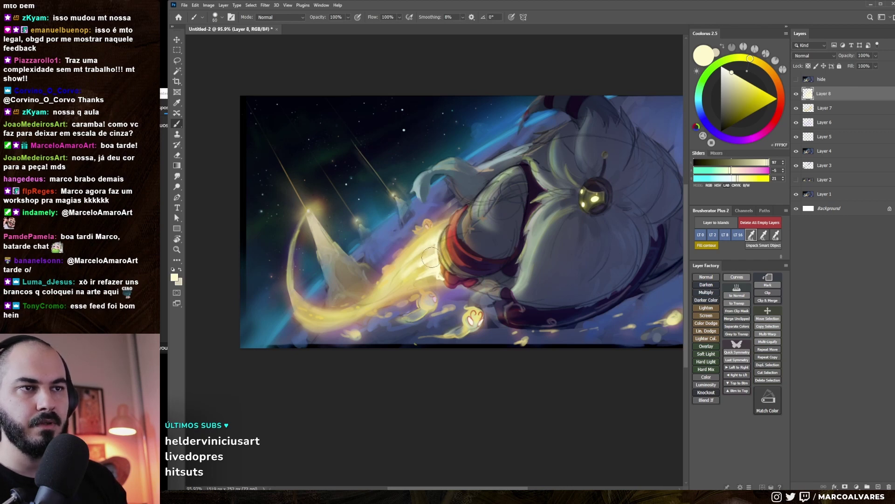
key(r)
key(b)
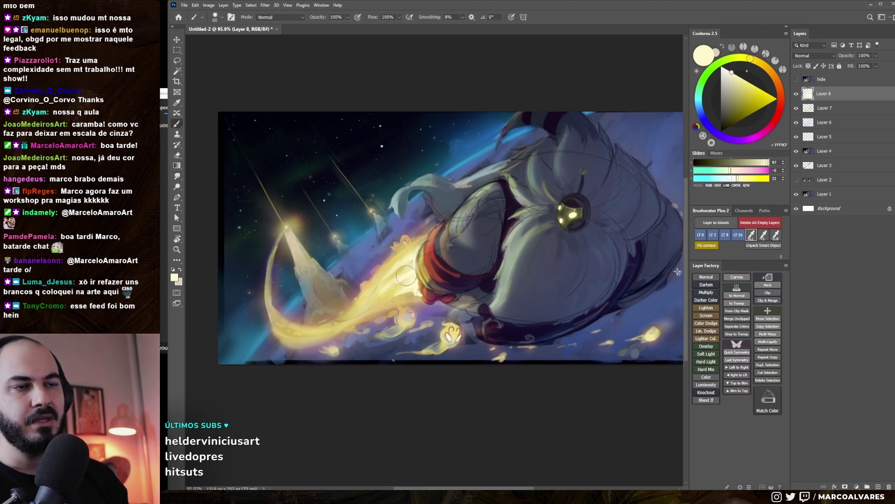
Add highlight colours around the streak: orange, bright yellow, darker gold, and pale yellow
alt+click(422, 285)
alt+click(427, 285)
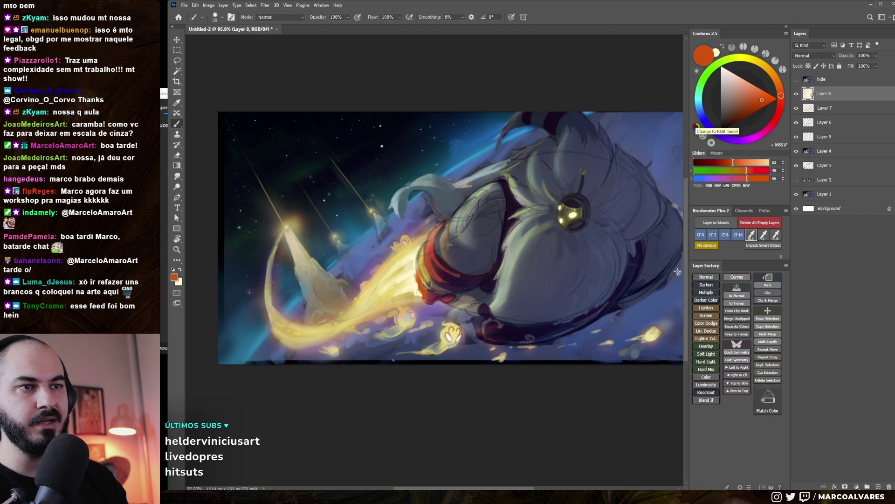
click(765, 66)
click(754, 99)
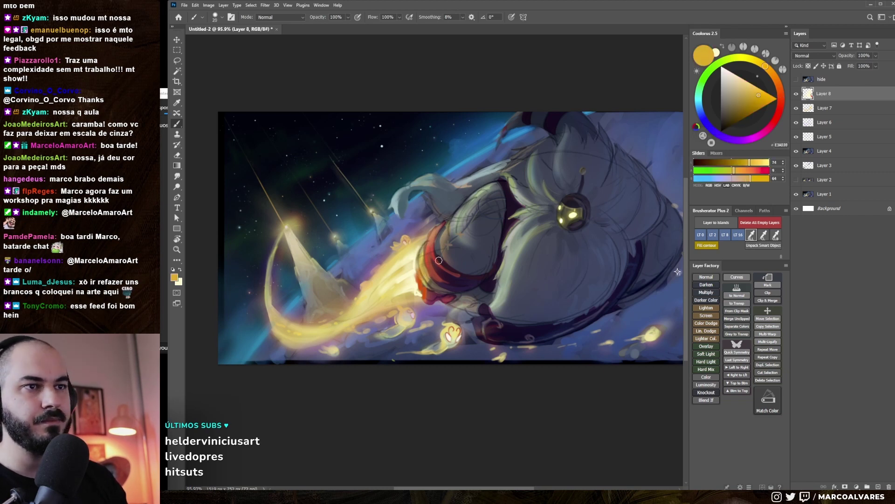
click(751, 58)
click(753, 85)
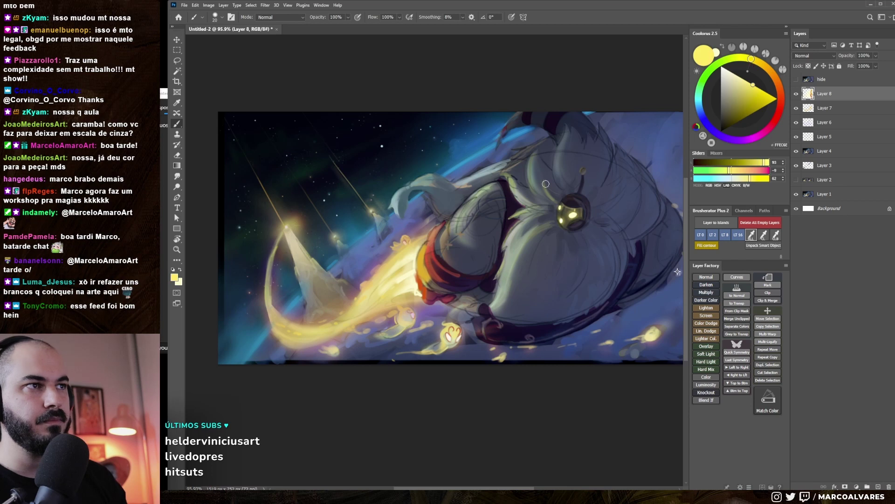
alt+click(422, 257)
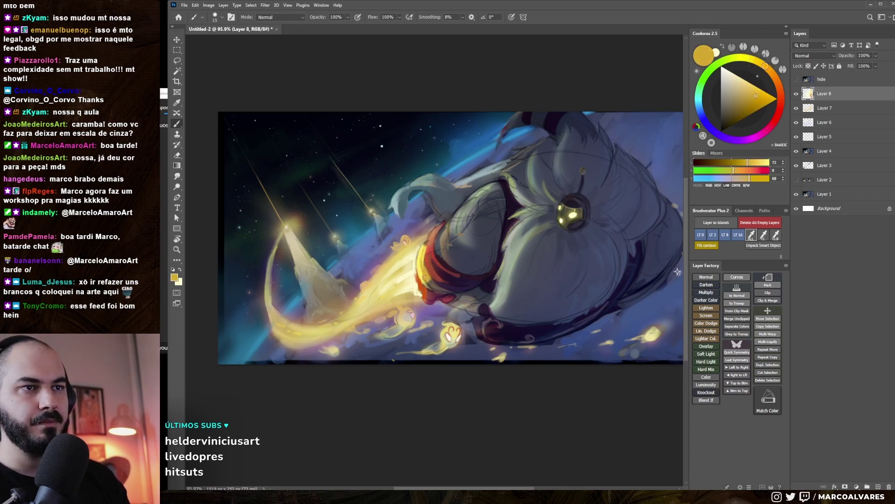
alt+click(425, 248)
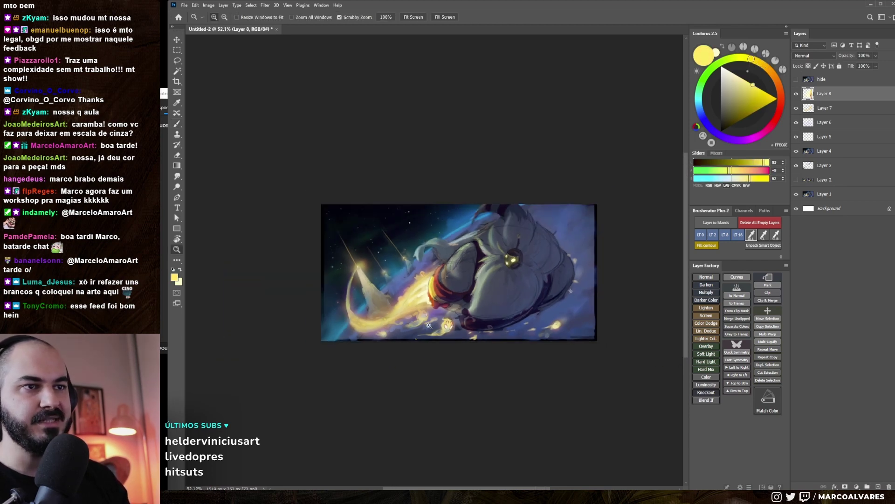
Toggle the 'hide' layer visible, then switch it off again to compare
scroll(487, 180, down, 5)
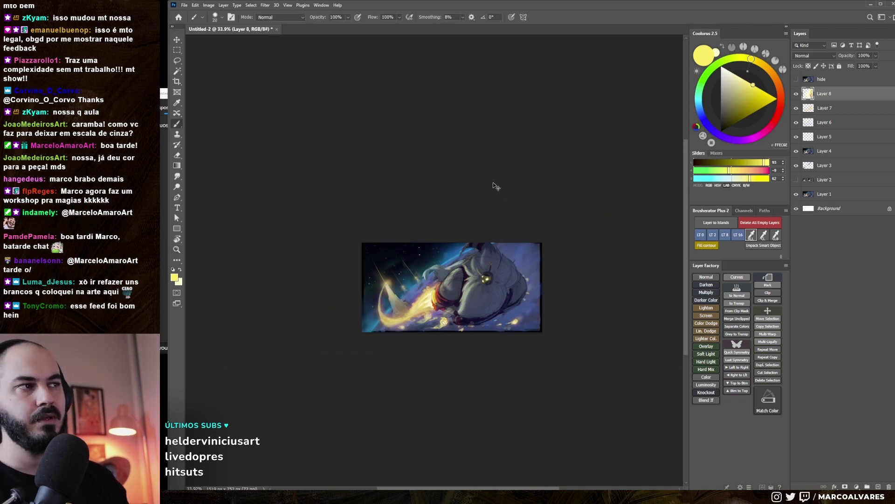
key(ctrl+comma)
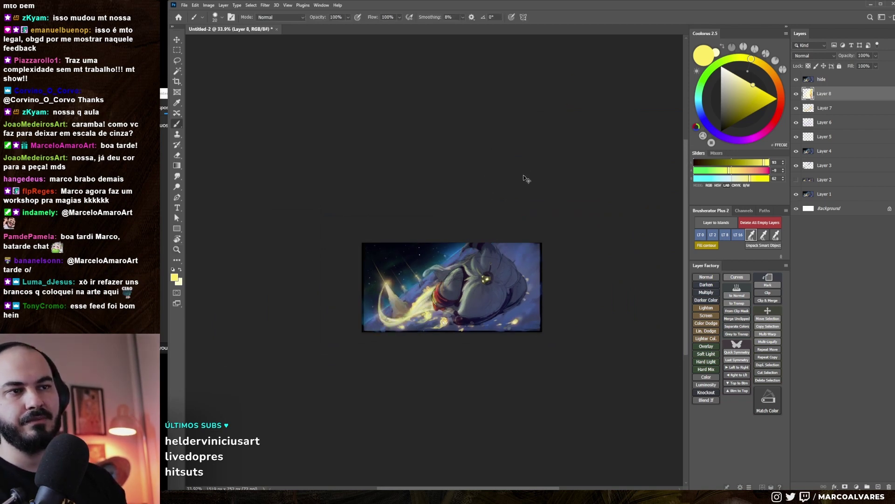
key(ctrl+comma)
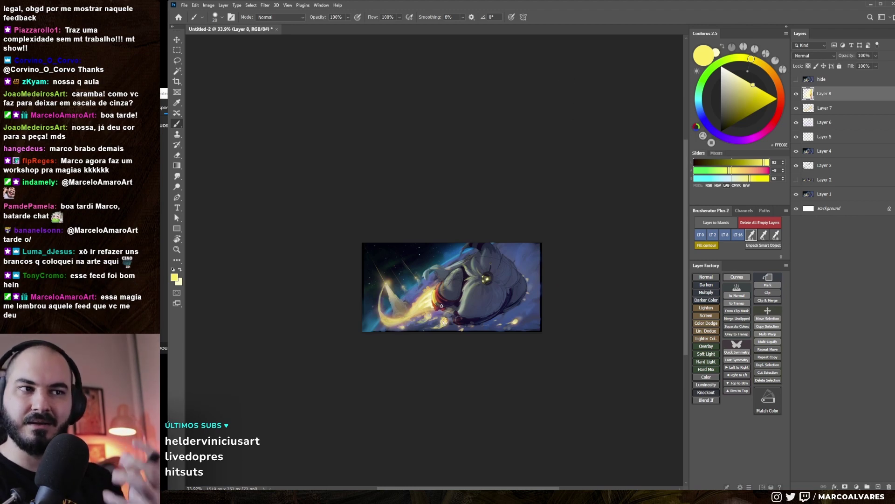
Zoom out, then zoom in close on the creature and pan across the artwork
key(z)
drag(451, 230, 420, 294)
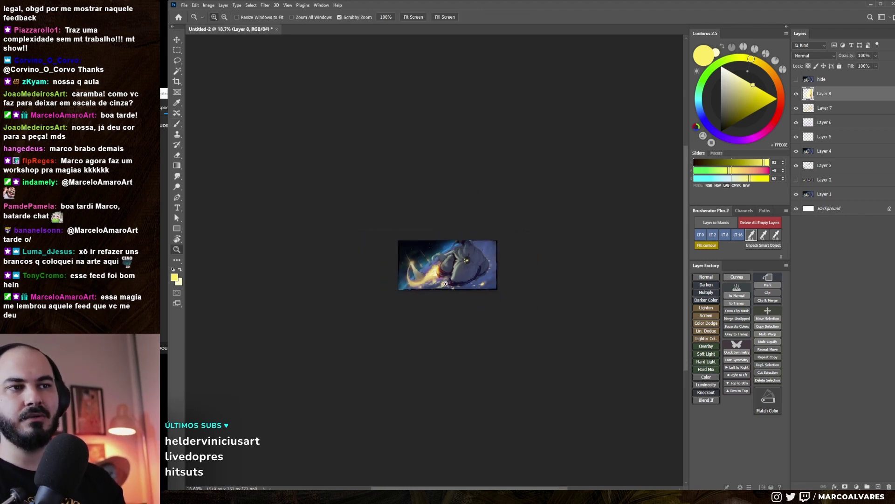
drag(440, 276, 643, 277)
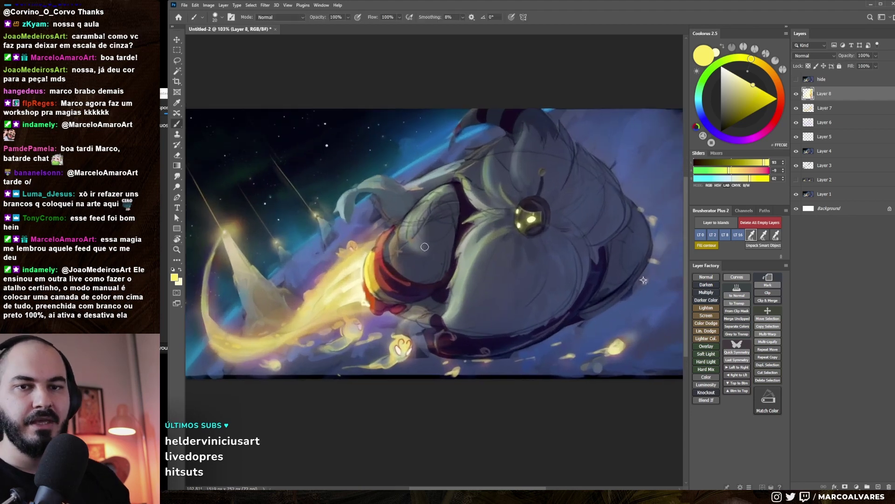
key(b)
drag(353, 274, 396, 276)
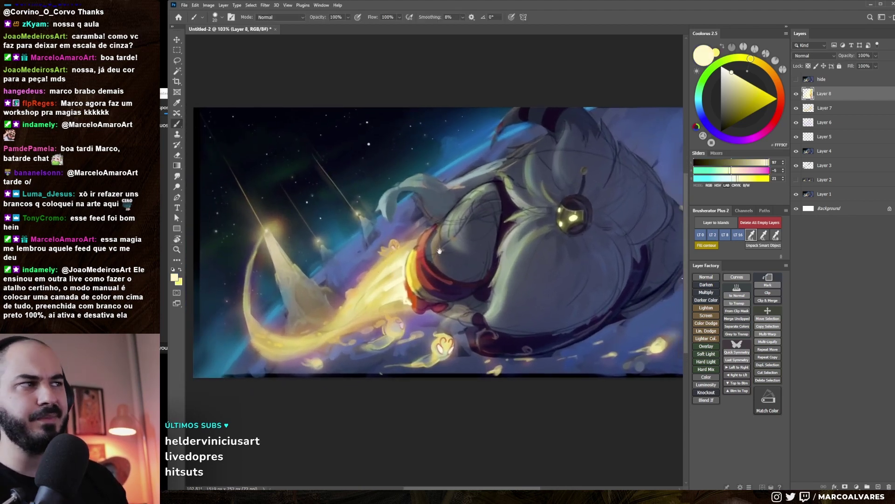
drag(439, 251, 407, 265)
Reframe the artwork to fill the window and add empty Layer 9 above Layer 8
right_click(531, 156)
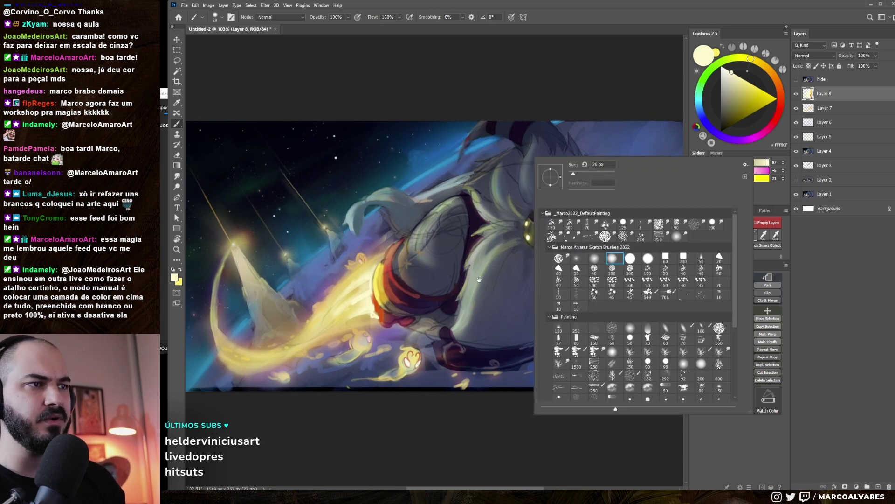
drag(480, 280, 442, 279)
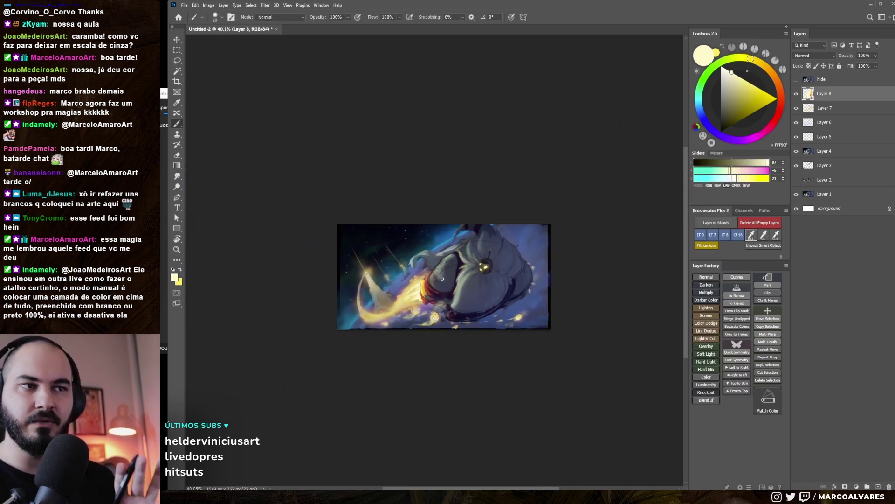
mouse_move(442, 279)
mouse_down()
mouse_move(490, 300)
mouse_move(489, 255)
mouse_up()
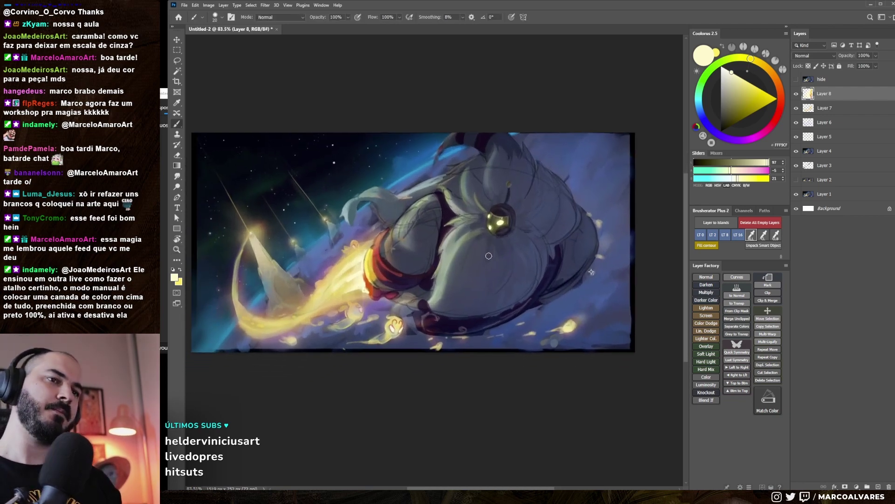
drag(489, 255, 484, 246)
right_click(448, 238)
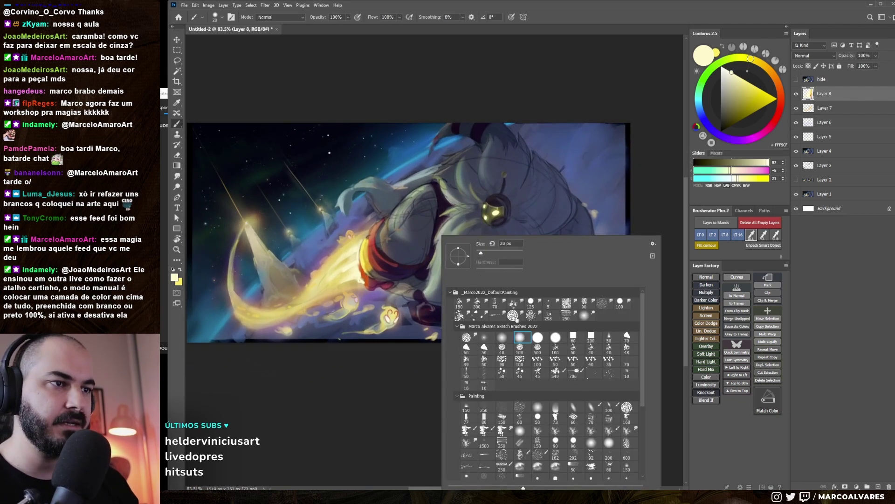
key(Escape)
drag(489, 169, 498, 189)
key(ctrl+shift+alt+n)
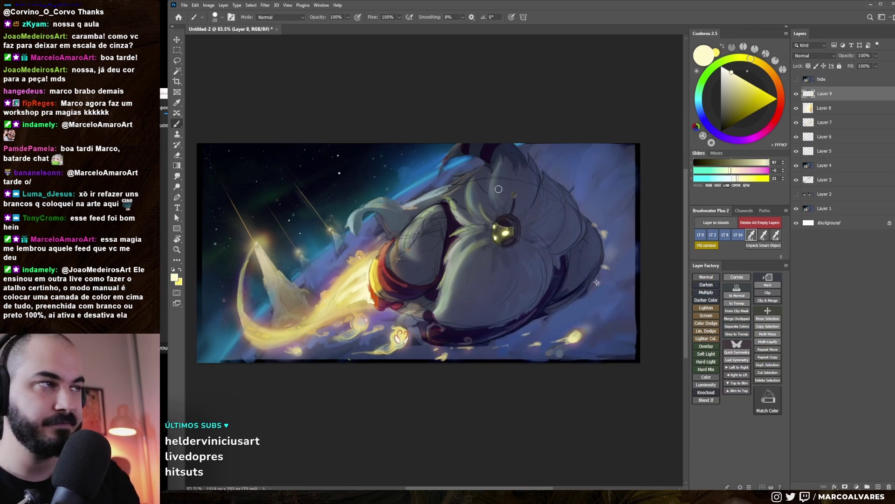
On Layer 9, sample the scarf red, a tan and dark purples from the painting
drag(397, 240, 409, 230)
alt+click(395, 248)
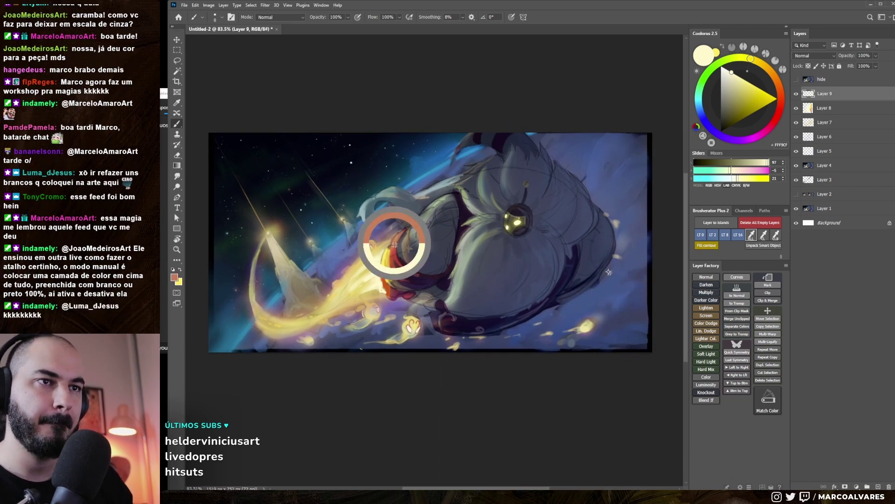
key(bracketright)
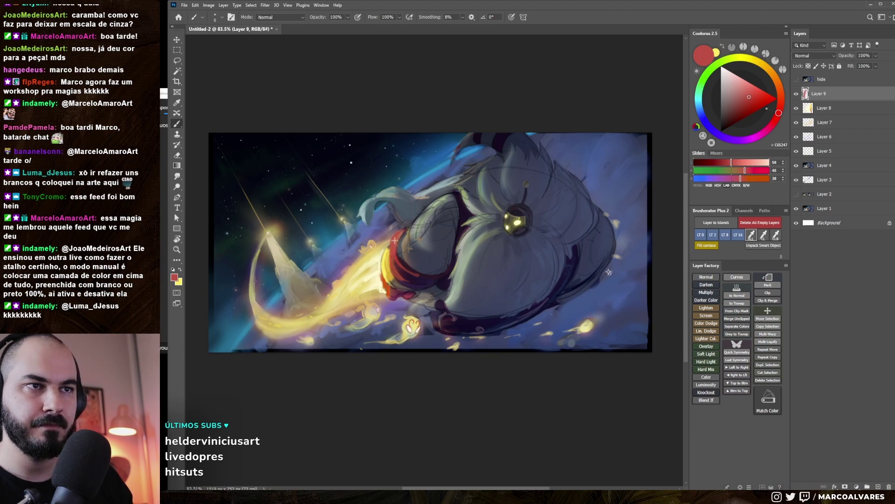
alt+click(409, 236)
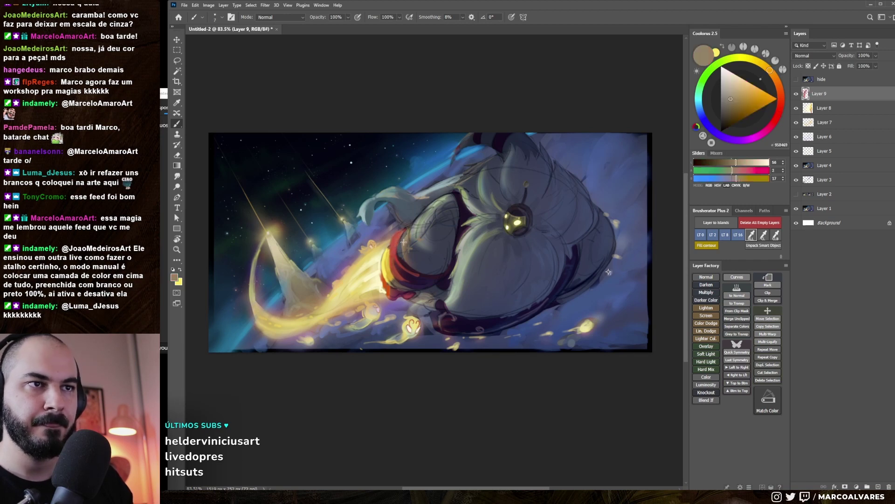
alt+click(439, 286)
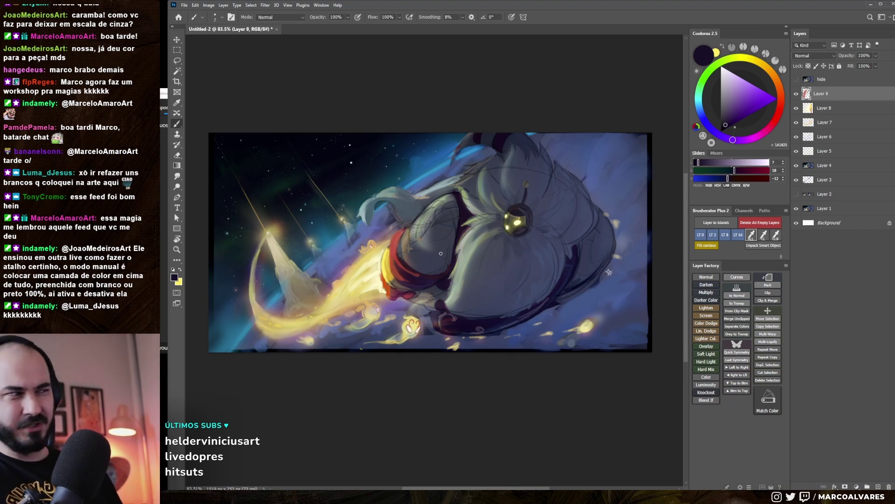
alt+click(440, 288)
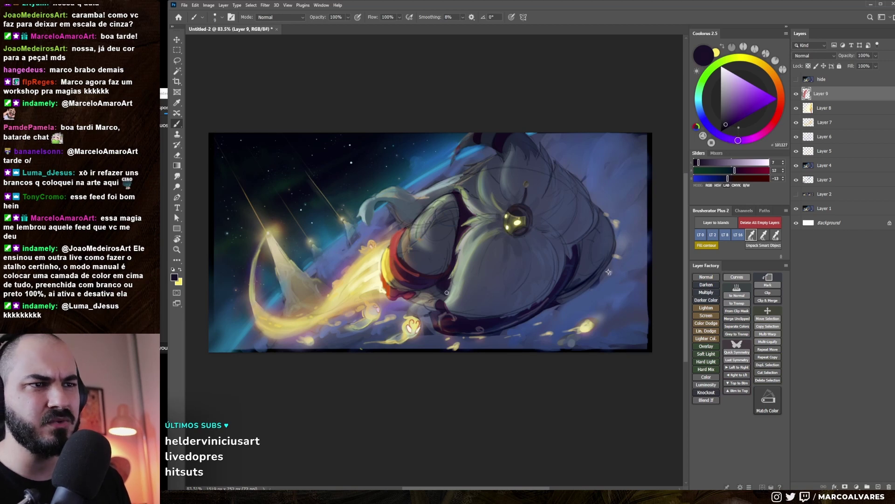
alt+click(426, 277)
key(bracketright)
key(bracketright)
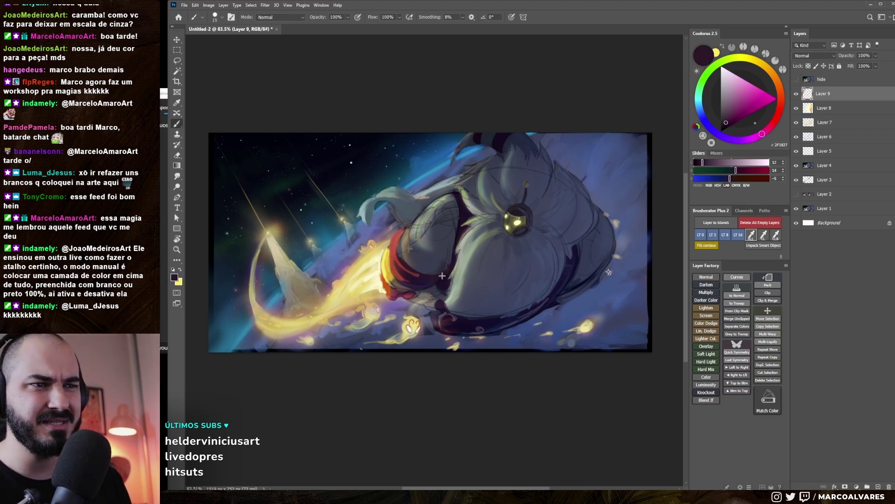
Sample violet-grey, grey-green and dark purple fur tones with a smaller brush
key(bracketleft)
alt+click(427, 270)
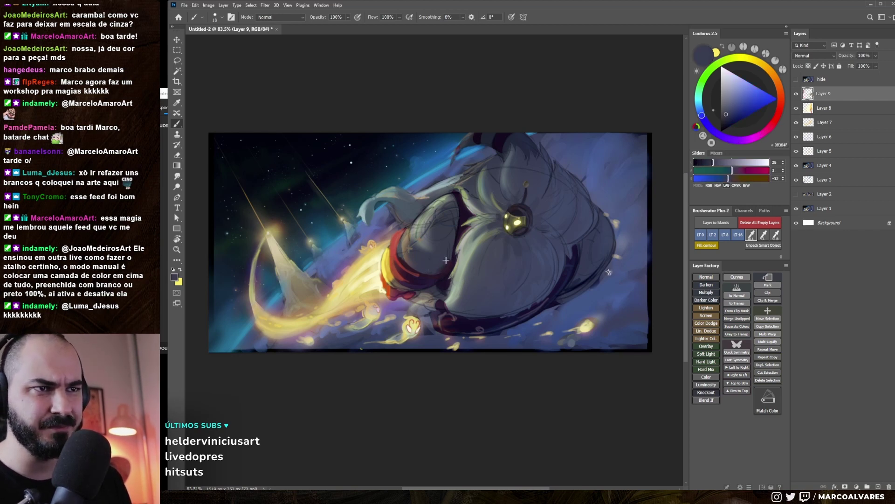
alt+click(411, 216)
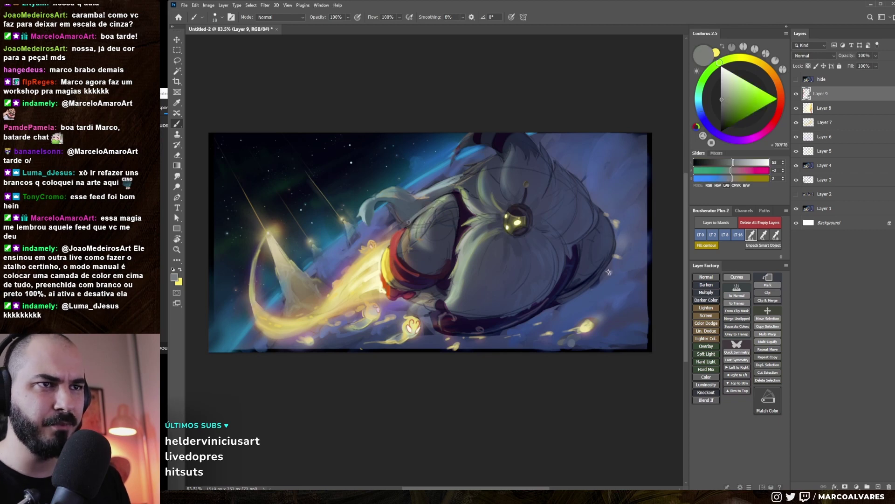
alt+click(415, 222)
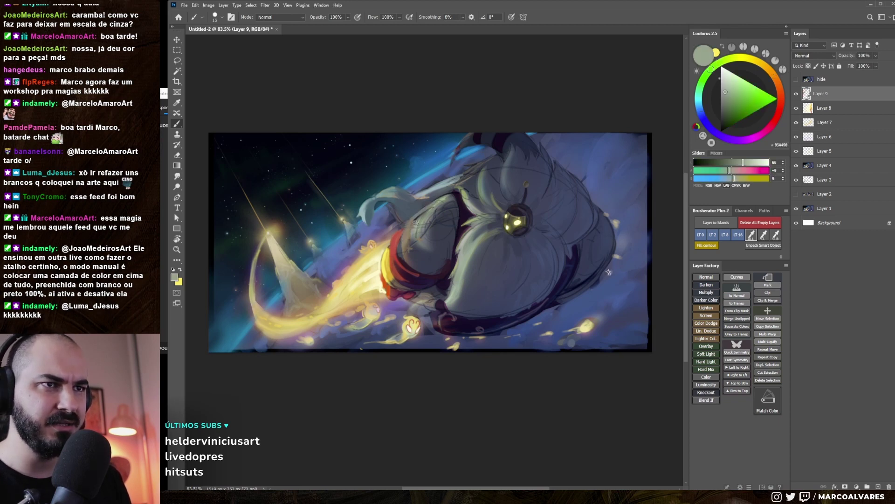
alt+click(447, 255)
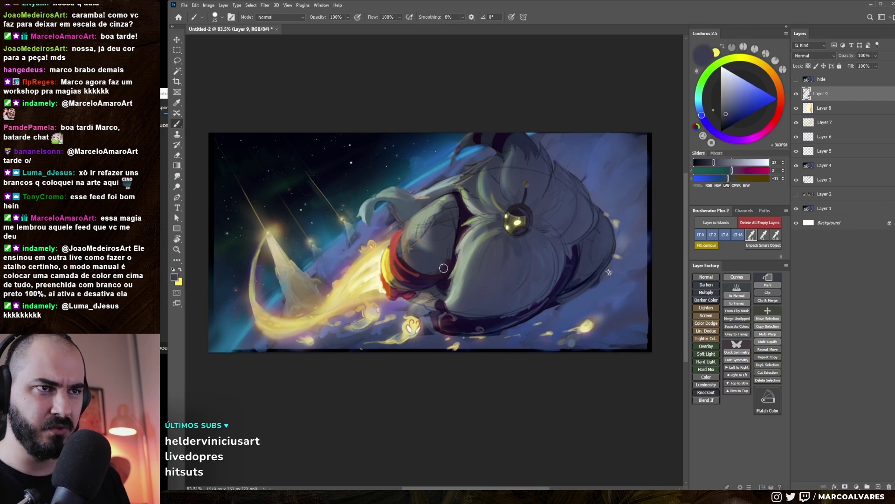
key(bracketleft)
key(bracketleft)
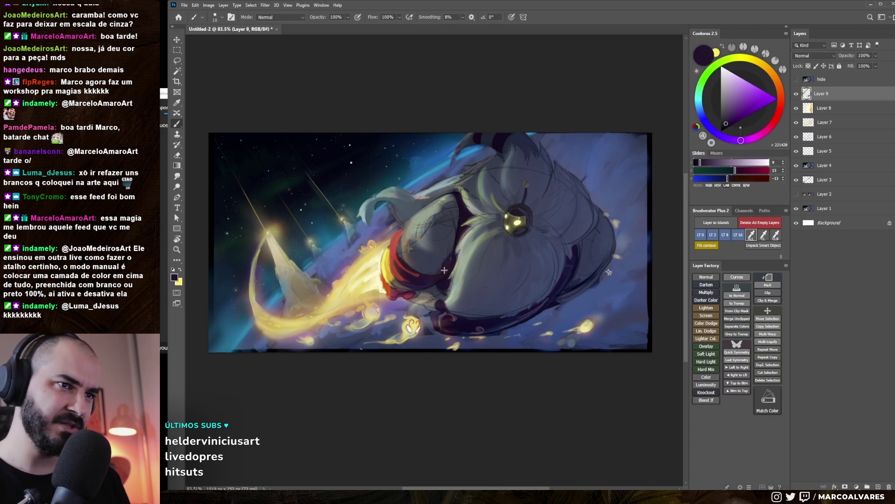
Refine the creature's body with near-black purple, slate grey and lavender grey tones
alt+click(444, 264)
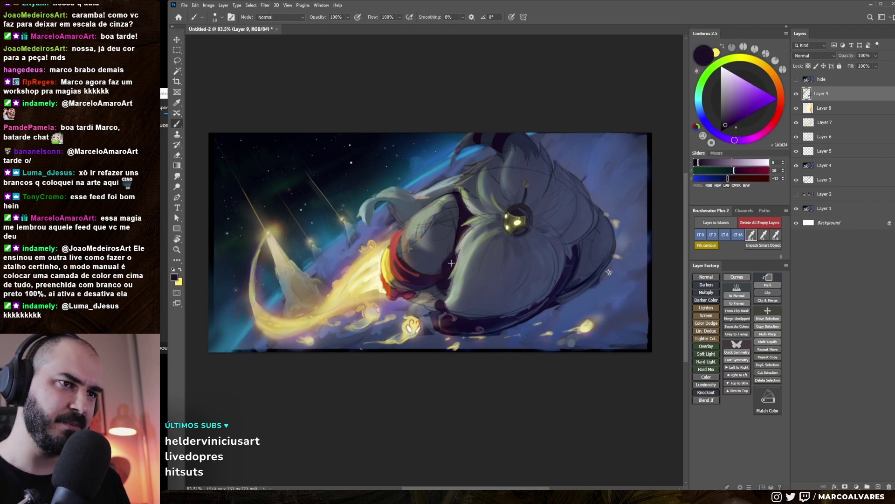
key(bracketleft)
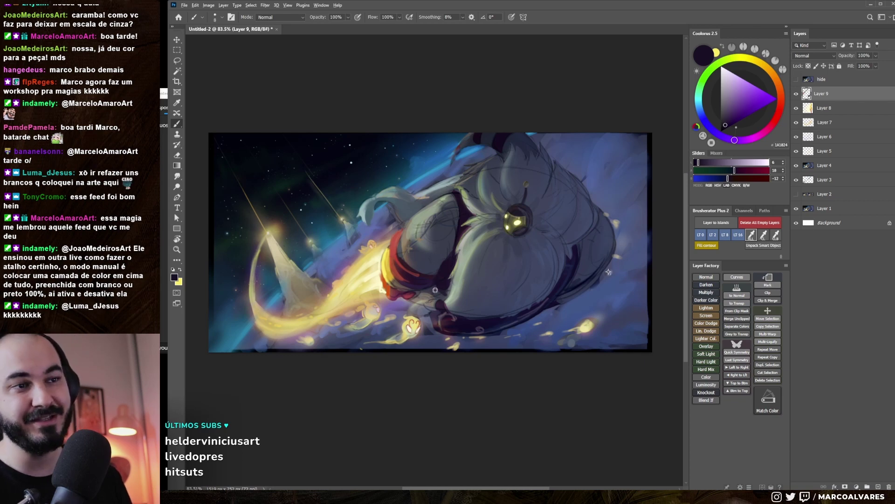
alt+click(435, 290)
drag(436, 261, 446, 242)
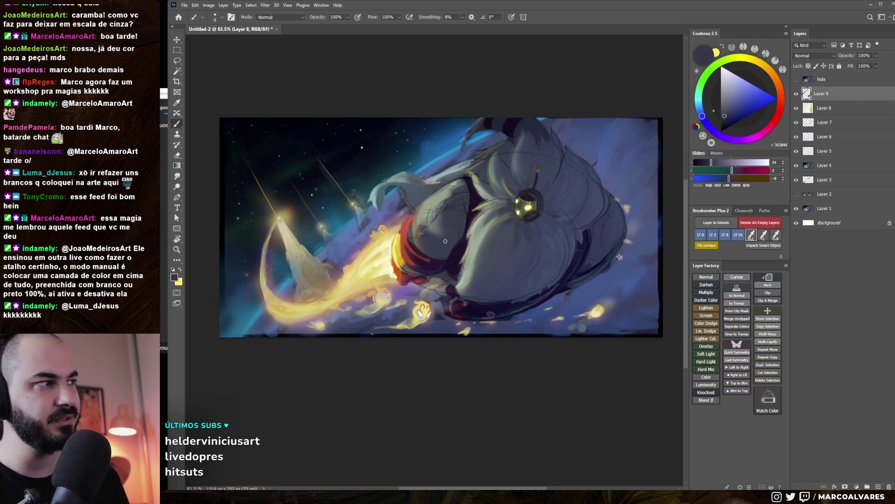
alt+click(445, 275)
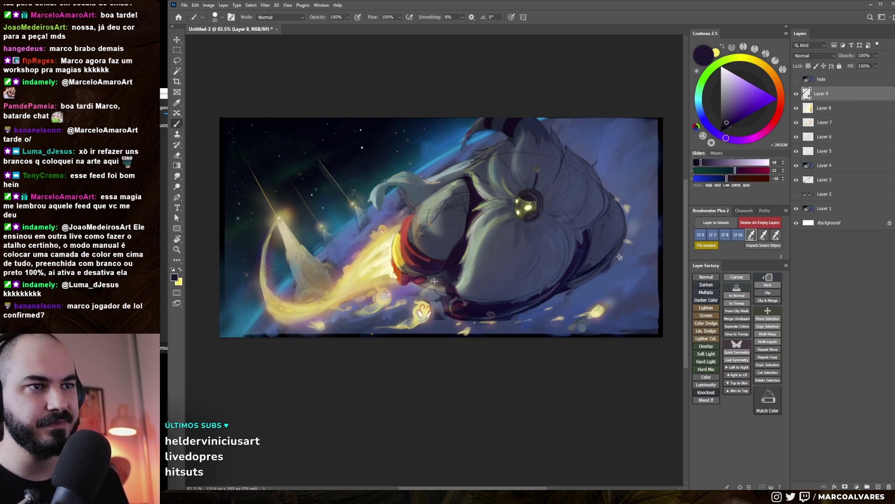
alt+click(421, 288)
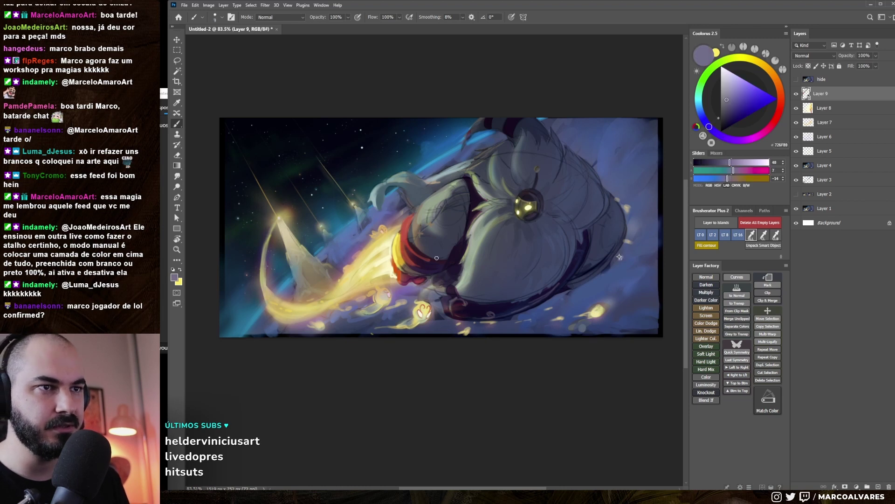
Switch to a different painting brush preset and sample a dark purple
right_click(442, 203)
click(547, 308)
key(Return)
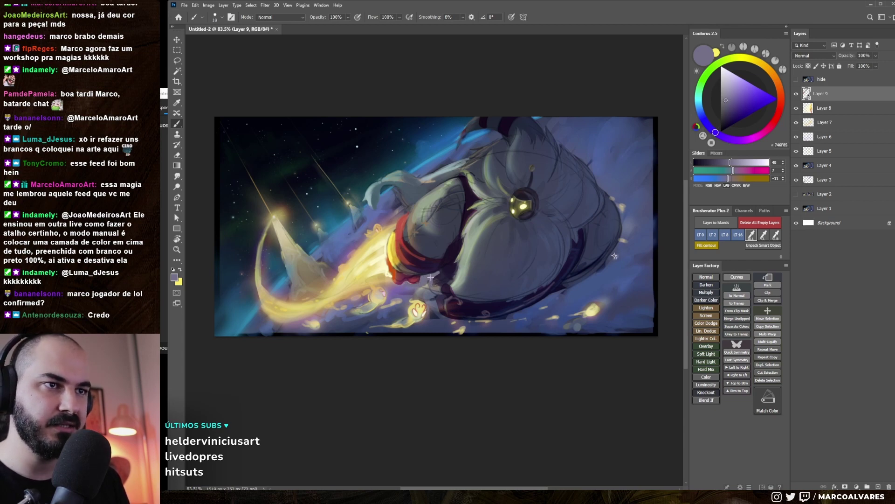
alt+click(430, 285)
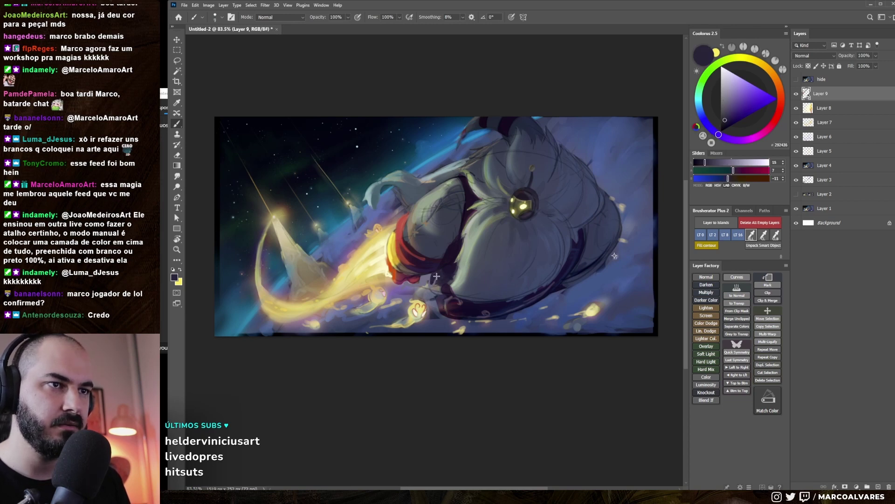
scroll(435, 281, up, 1)
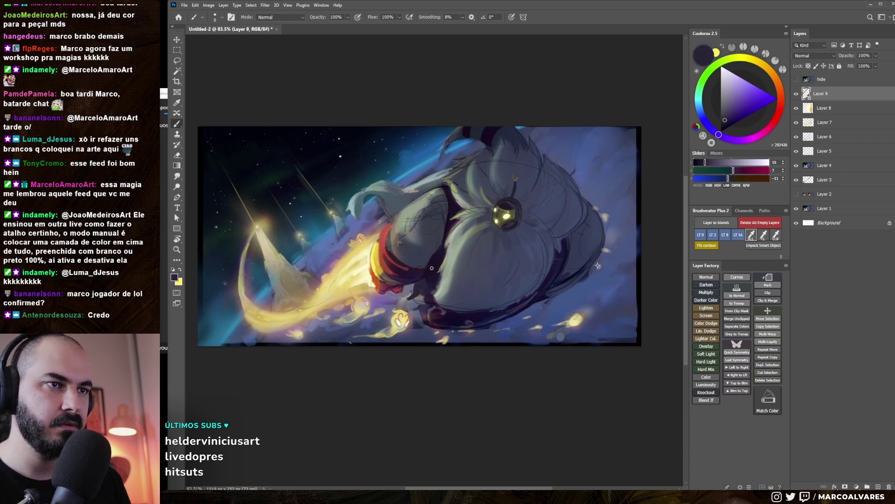
Flip the canvas to check, then sample dark magenta and darker purple tones
key(h)
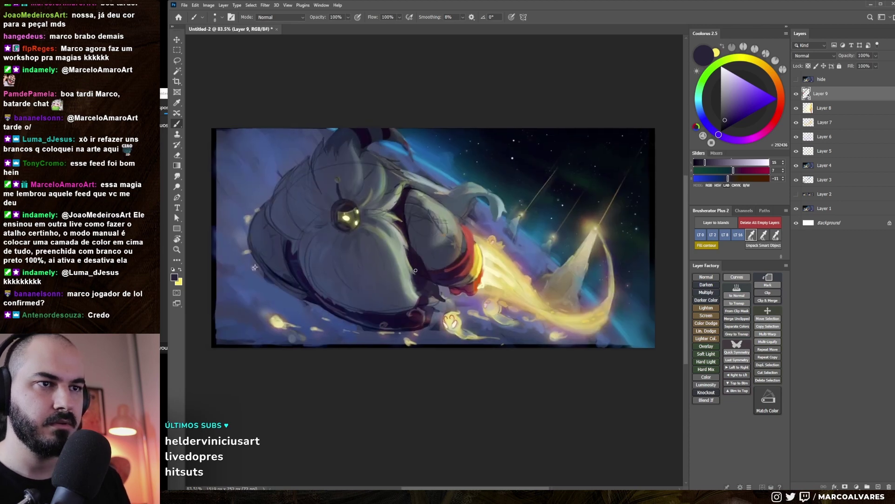
key(h)
alt+click(443, 293)
alt+click(442, 292)
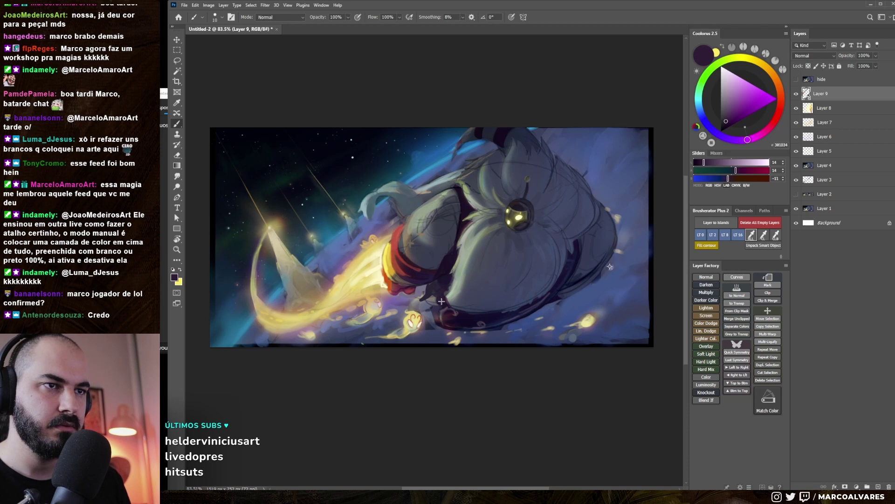
key(bracketleft)
alt+click(432, 292)
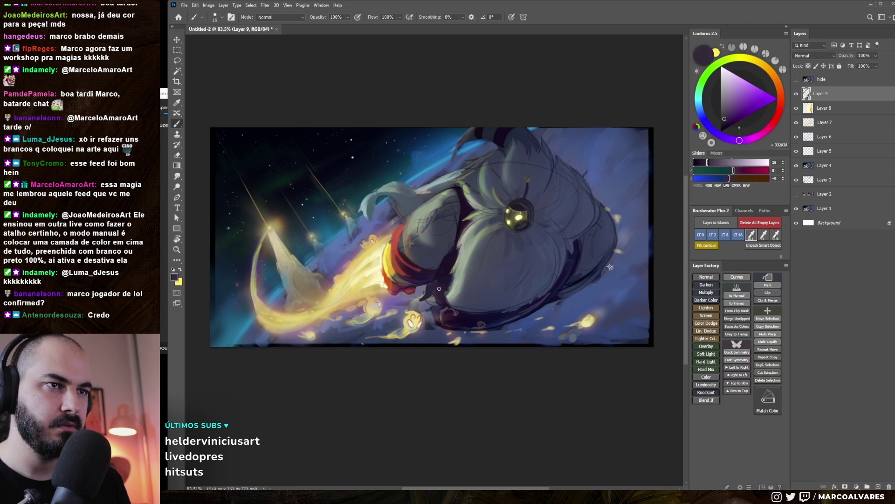
alt+click(476, 322)
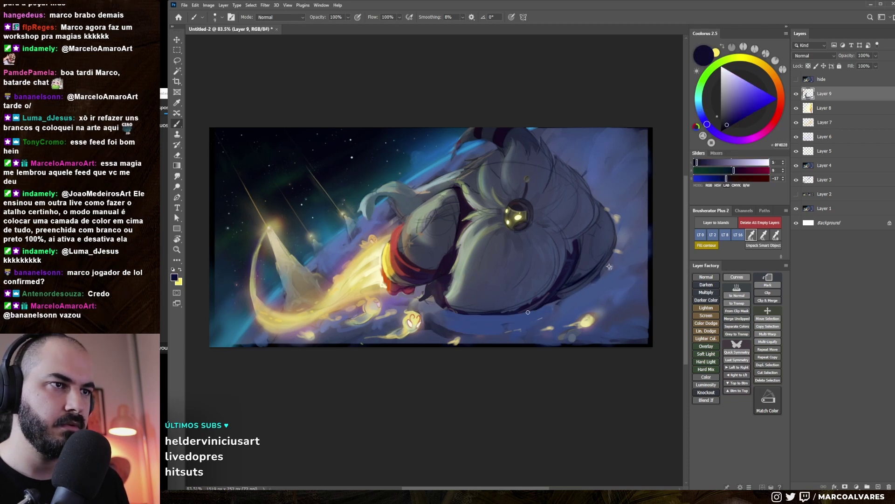
Paint a light stroke along the creature's arm using a sampled blue
mouse_move(536, 308)
mouse_down()
mouse_move(528, 309)
mouse_move(563, 323)
mouse_up()
key(bracketleft)
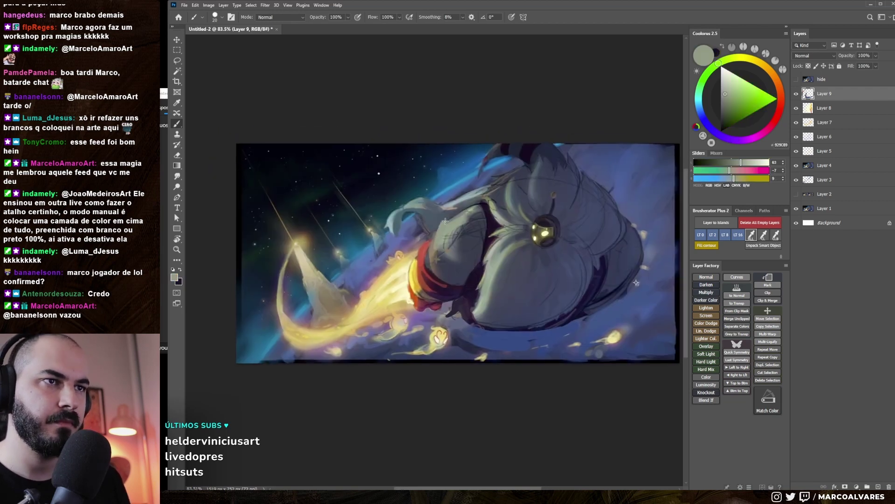
alt+click(484, 330)
key(bracketright)
key(bracketright)
key(bracketright)
mouse_move(464, 276)
mouse_down()
mouse_move(474, 332)
mouse_move(460, 273)
mouse_up()
alt+click(419, 248)
key(bracketleft)
key(bracketleft)
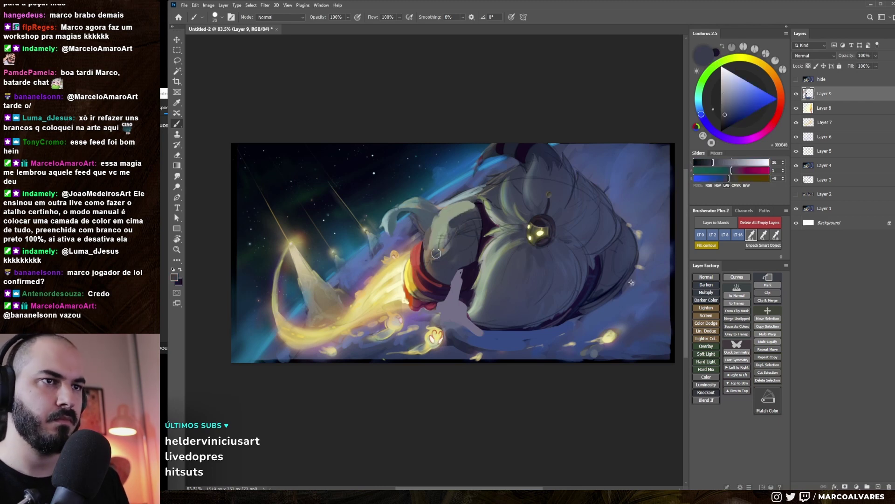
Paint blue-grey and teal-grey strokes on the creature's lower-left fur, mirroring the canvas to check
key(h)
key(h)
alt+click(461, 257)
drag(462, 256, 444, 258)
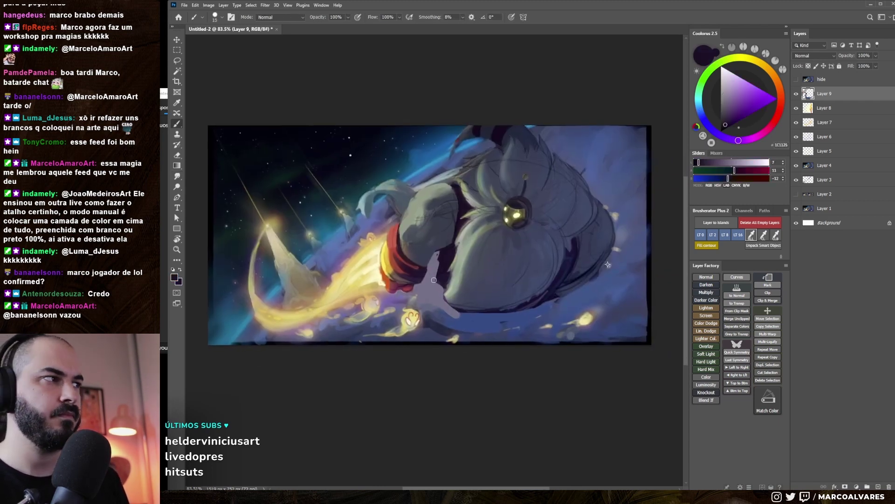
alt+click(441, 305)
key(h)
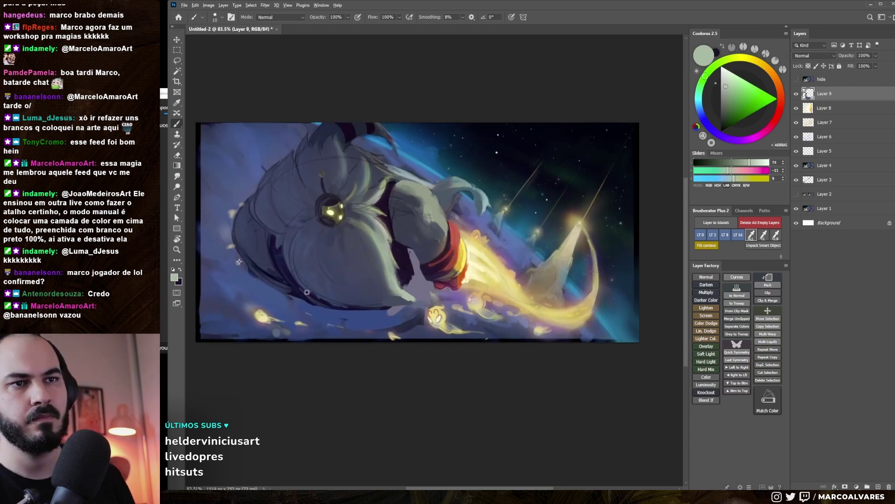
alt+click(461, 264)
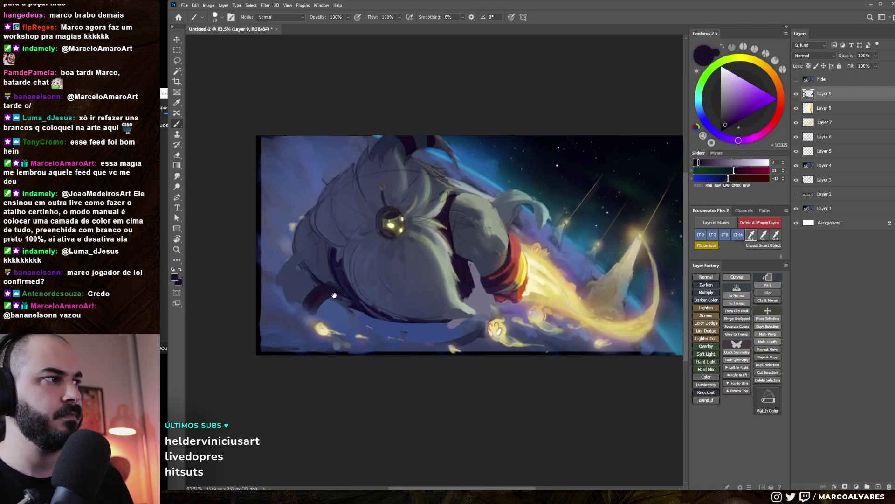
drag(338, 294, 317, 322)
alt+click(298, 261)
drag(280, 252, 332, 271)
alt+click(327, 269)
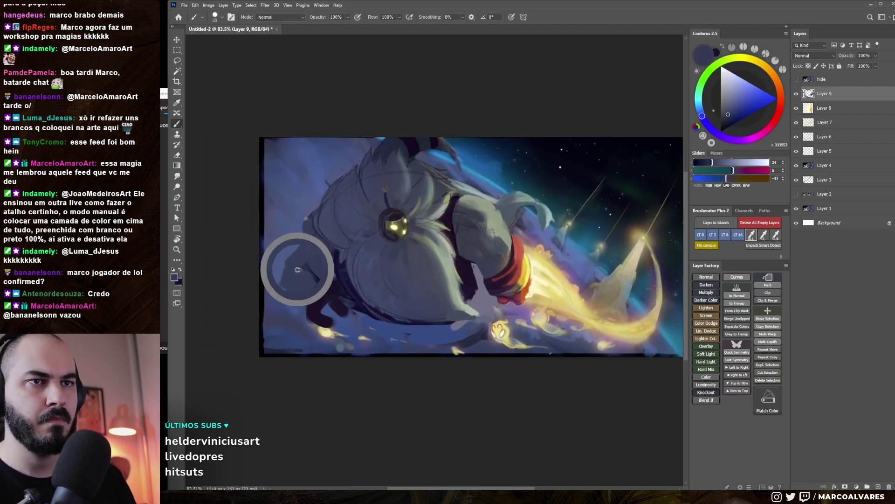
Paint dark purple shadows under the creature's body
key(h)
alt+click(506, 306)
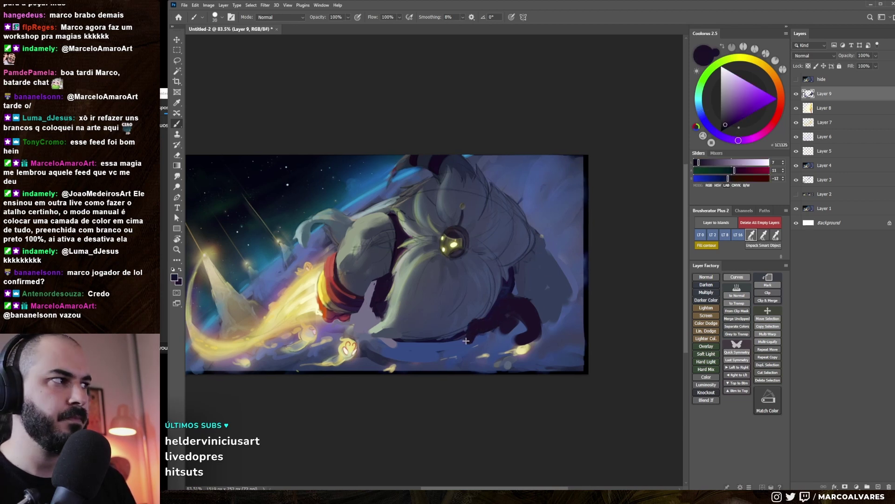
mouse_move(483, 334)
mouse_down()
mouse_move(506, 343)
mouse_move(529, 320)
mouse_up()
key(bracketright)
drag(542, 281, 555, 270)
key(bracketleft)
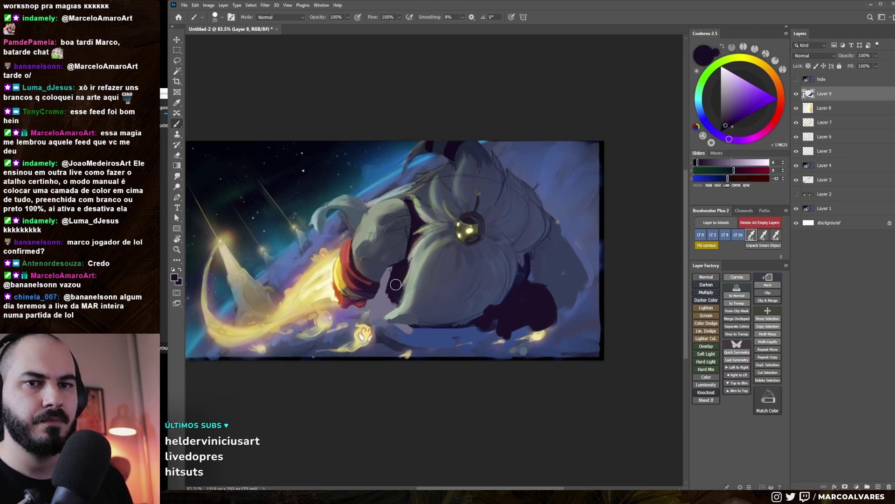
drag(395, 285, 411, 290)
key(bracketleft)
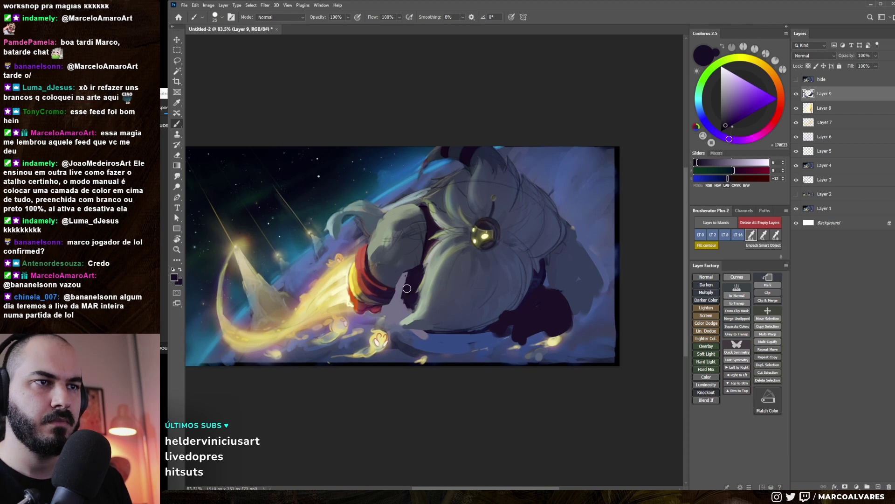
Add a dark shadow stroke on the body in the fur's shadow tone, flipping the canvas to check
alt+click(399, 299)
alt+click(409, 298)
key(bracketleft)
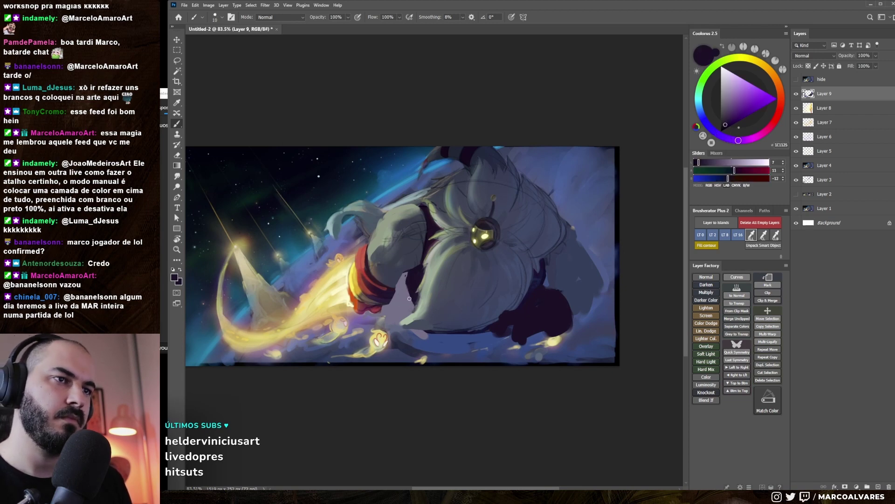
key(bracketright)
drag(405, 298, 408, 295)
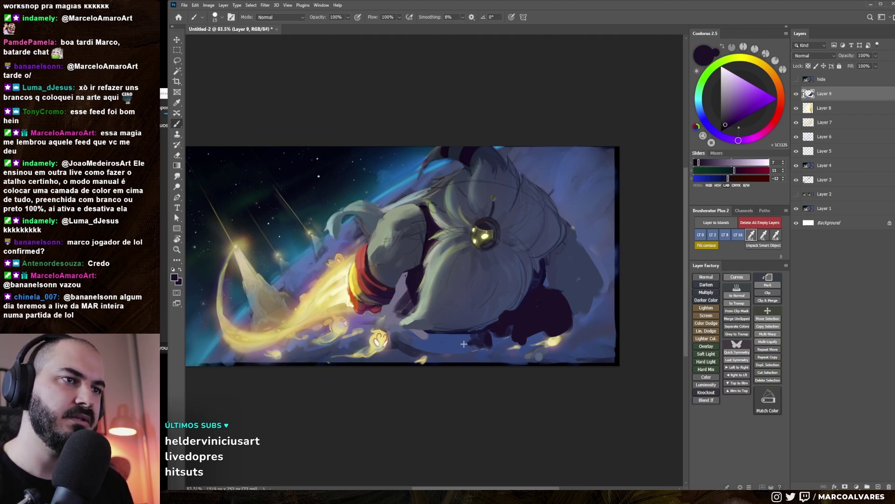
key(h)
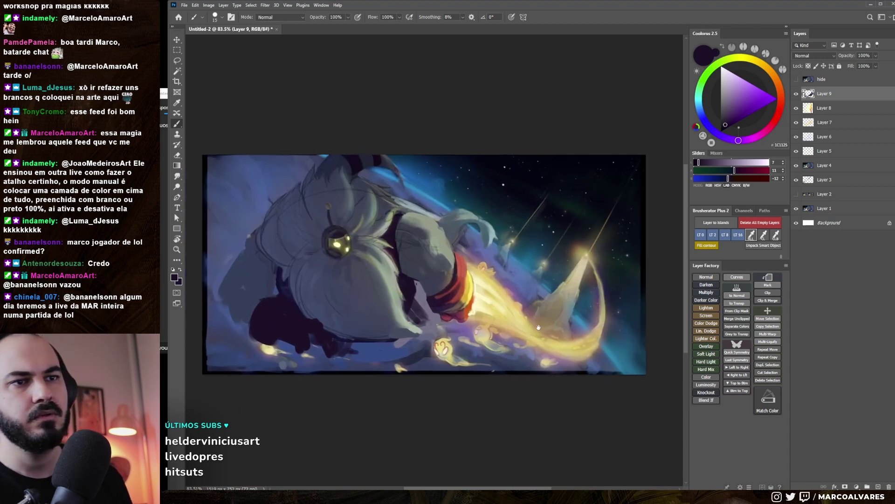
key(h)
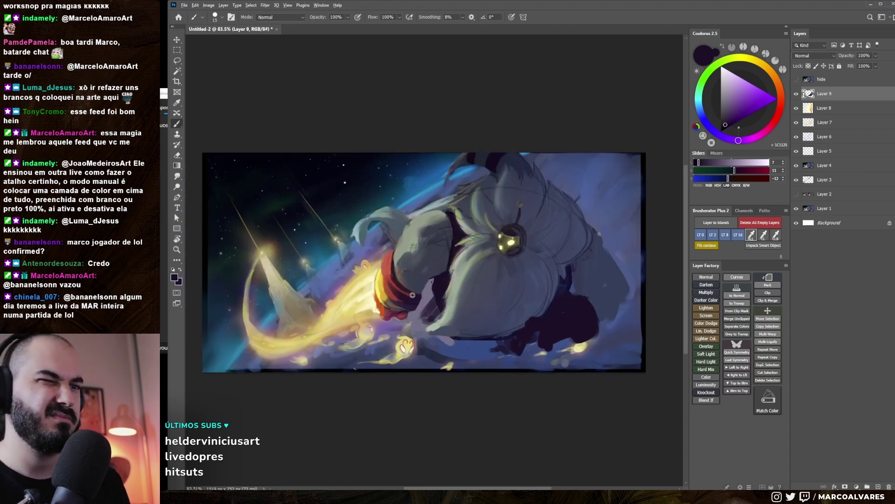
alt+click(412, 295)
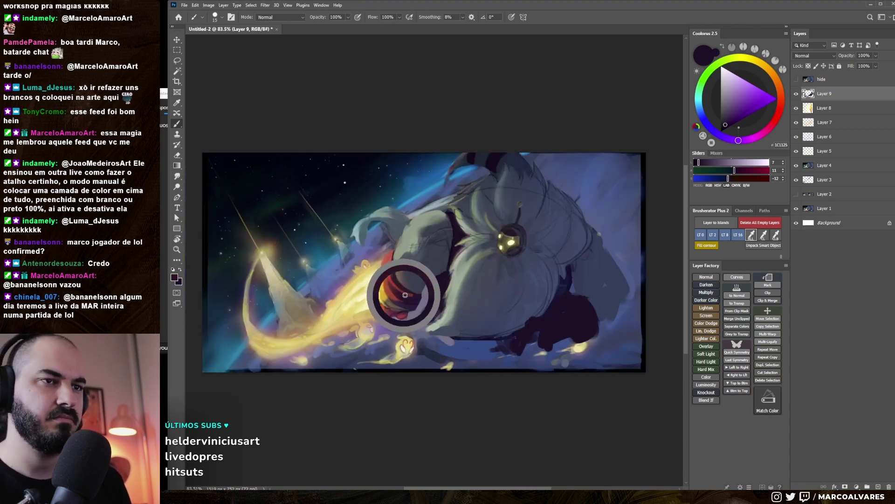
Sample deeper red and darker purple-red tones and enlarge the brush
alt+click(529, 329)
key(bracketright)
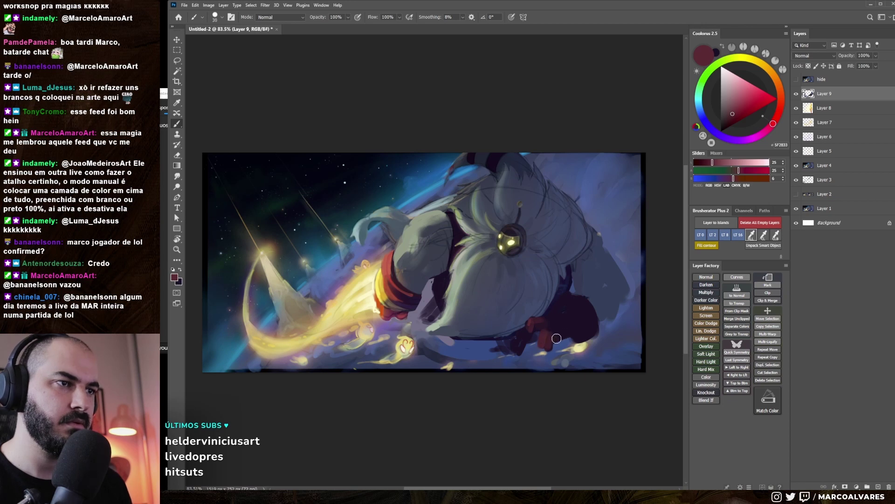
alt+click(545, 348)
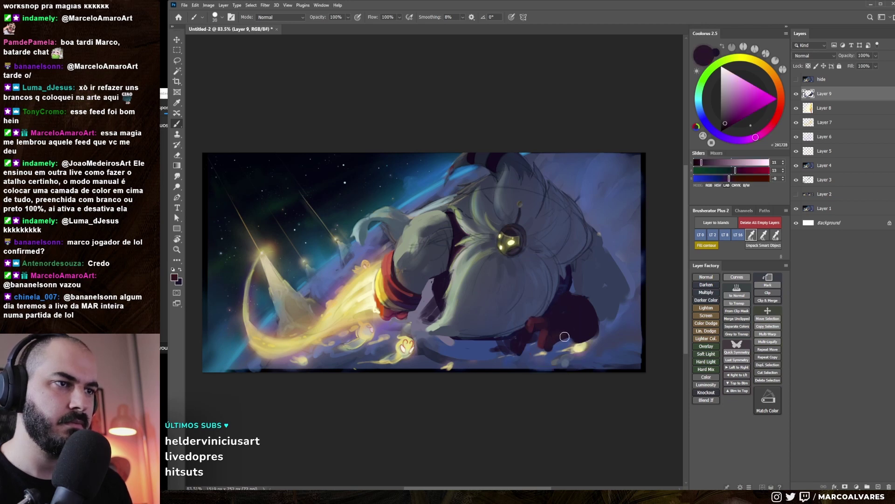
key(h)
drag(530, 325, 629, 335)
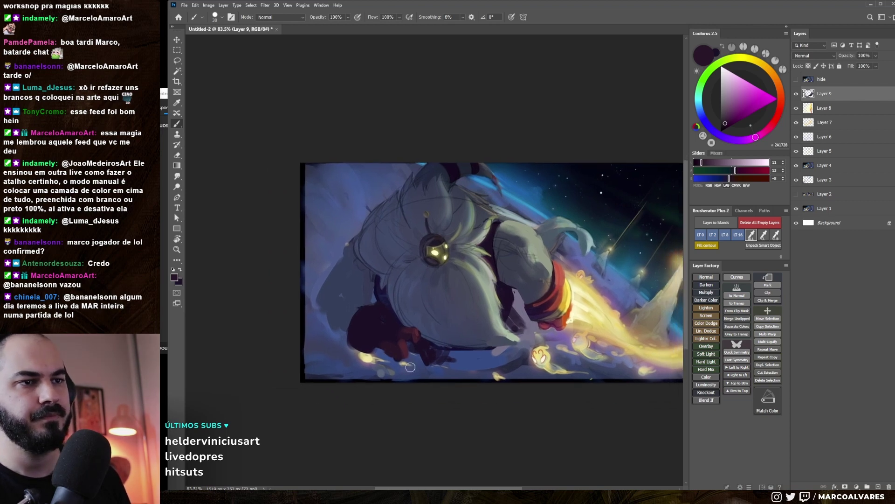
Sample a blue from the painting with a smaller brush, checking the mirrored view
alt+click(414, 355)
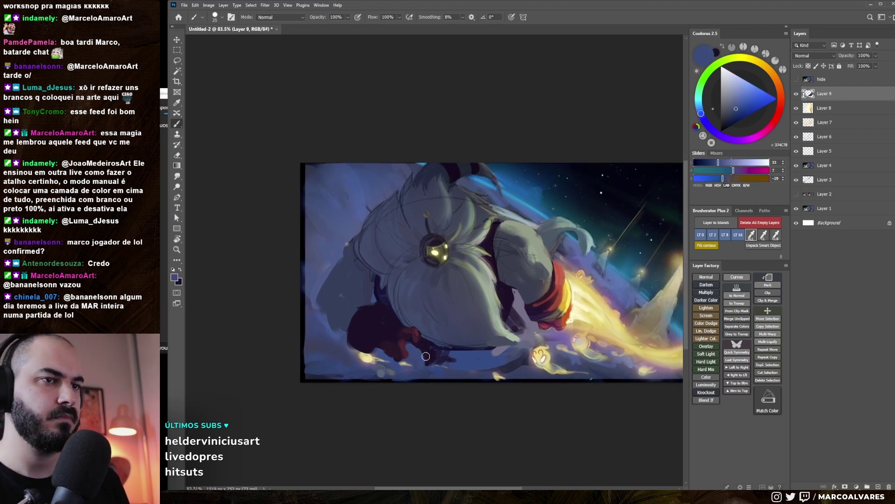
key(bracketleft)
scroll(427, 334, right, 1)
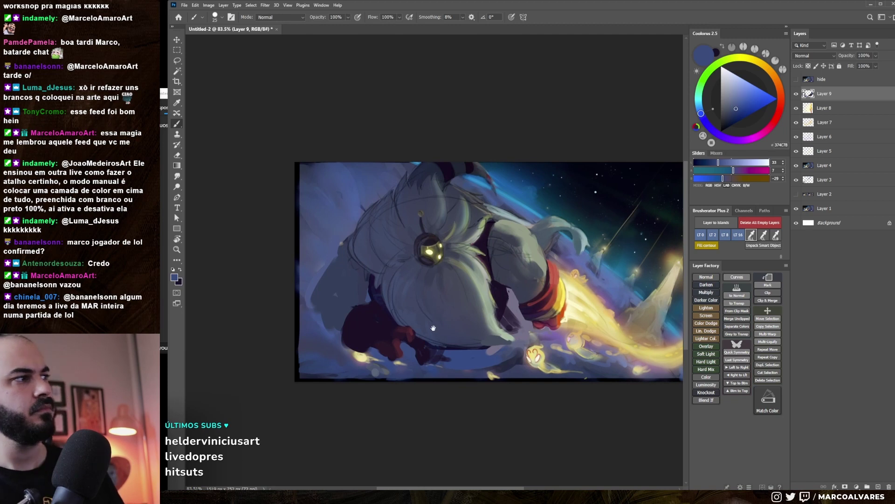
key(bracketleft)
key(bracketleft)
key(h)
key(h)
drag(426, 266, 430, 264)
Sample the dark purple shadow and a dark blue, and glance at the brush presets
alt+click(434, 359)
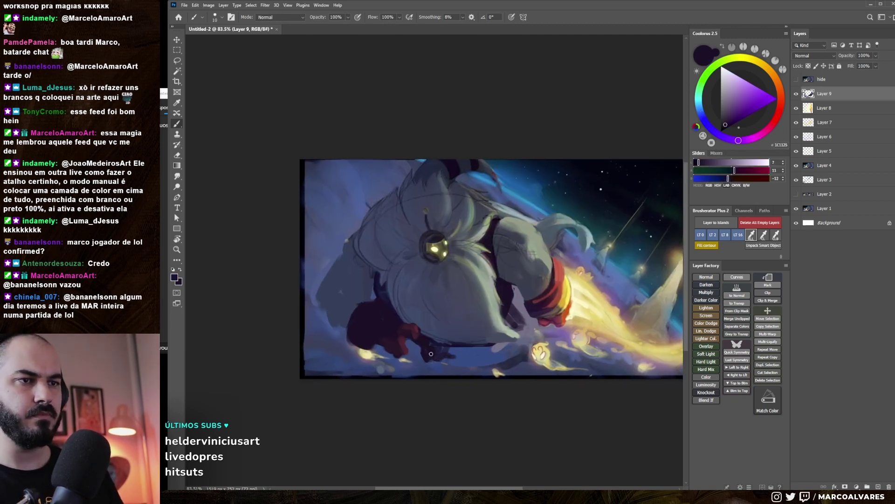
key(bracketright)
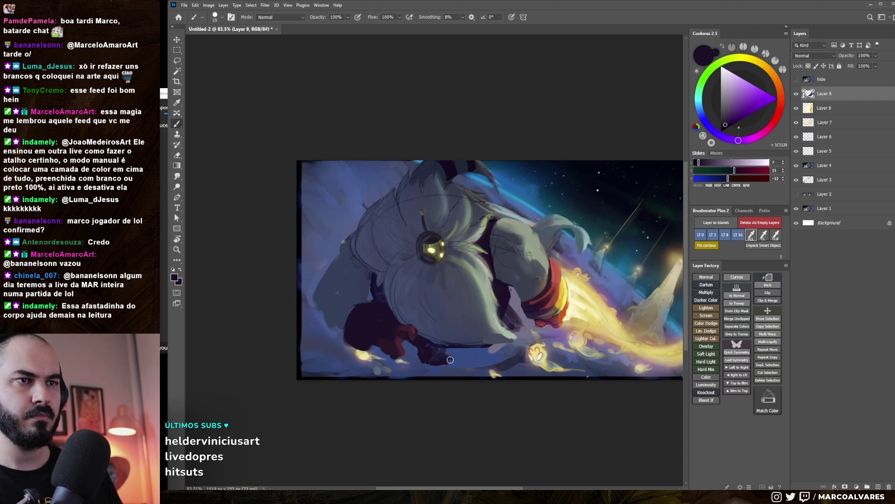
scroll(450, 359, down, 2)
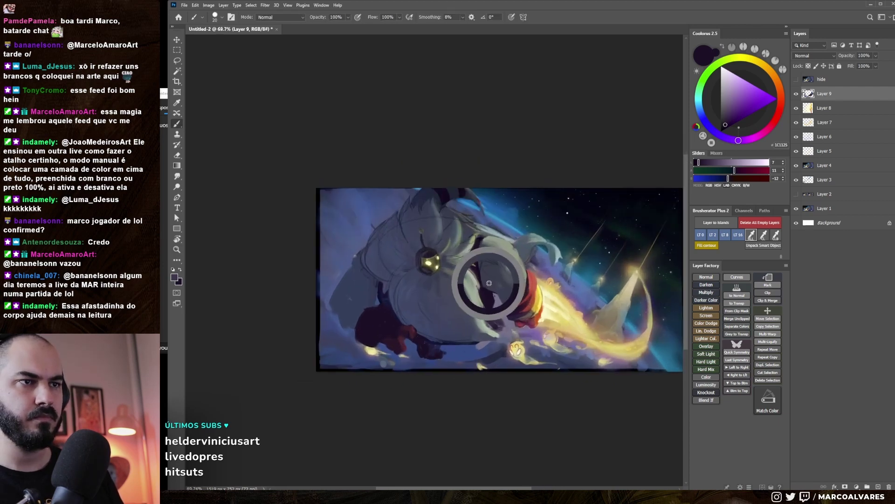
alt+click(420, 200)
right_click(423, 207)
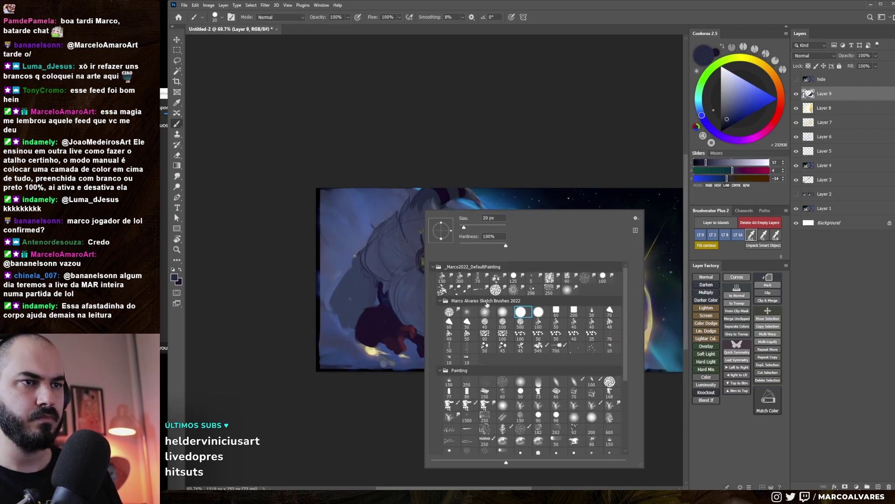
key(Escape)
Lasso a freehand area on the creature's left side, then clear the selection
key(l)
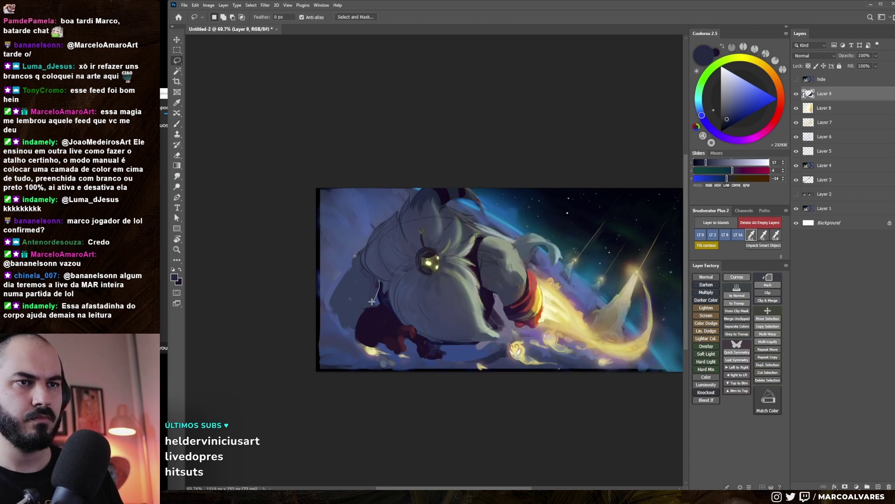
drag(343, 298, 378, 279)
key(b)
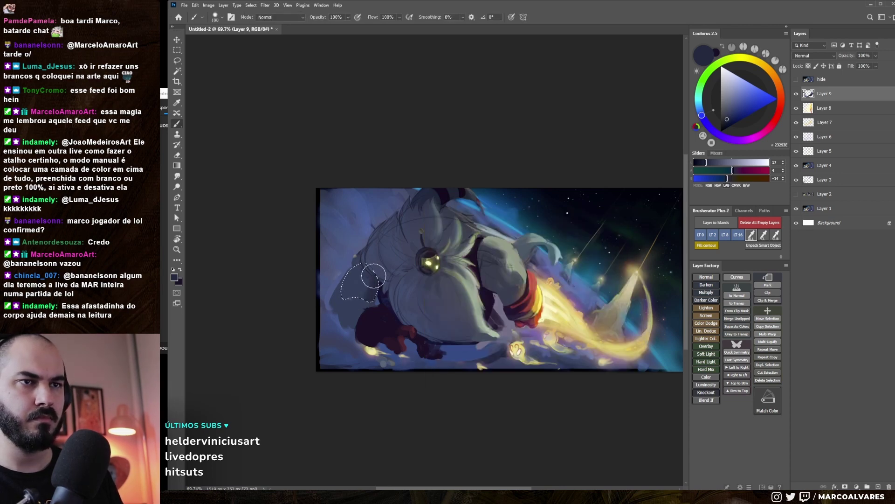
key(ctrl+d)
key(l)
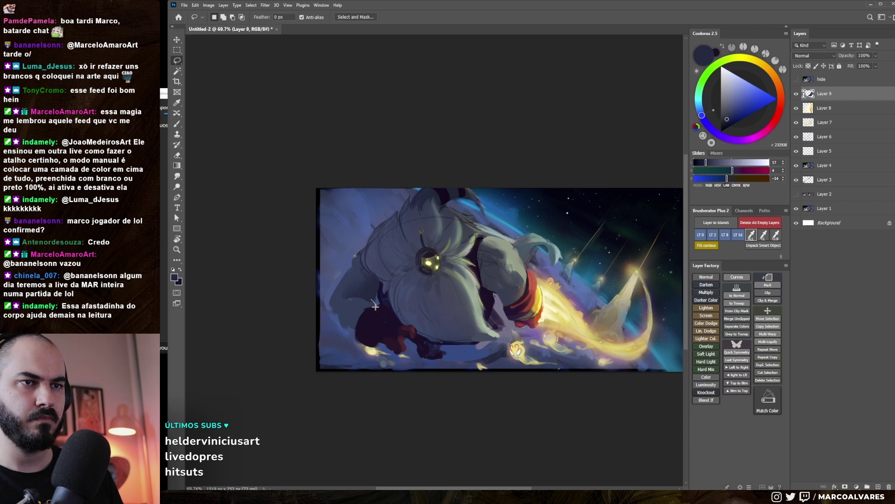
key(b)
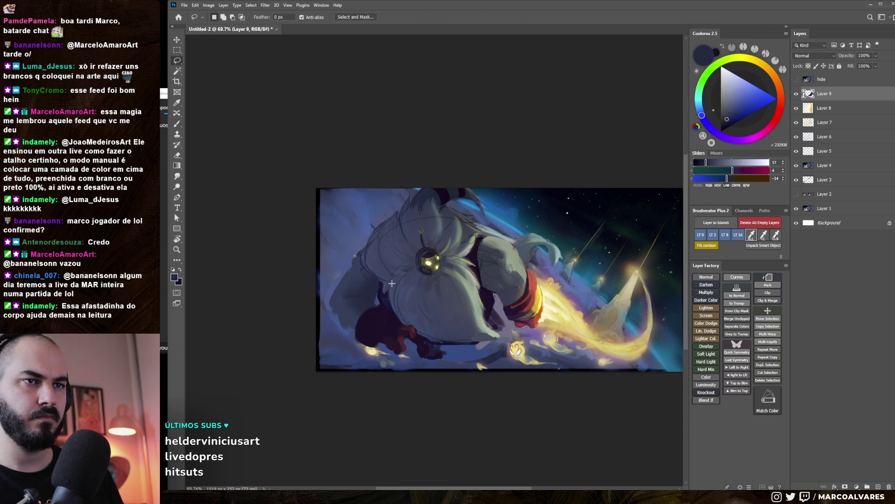
Sample the background blue beside the fist with a progressively smaller brush
key(h)
drag(508, 304, 416, 304)
key(bracketleft)
key(bracketleft)
key(bracketleft)
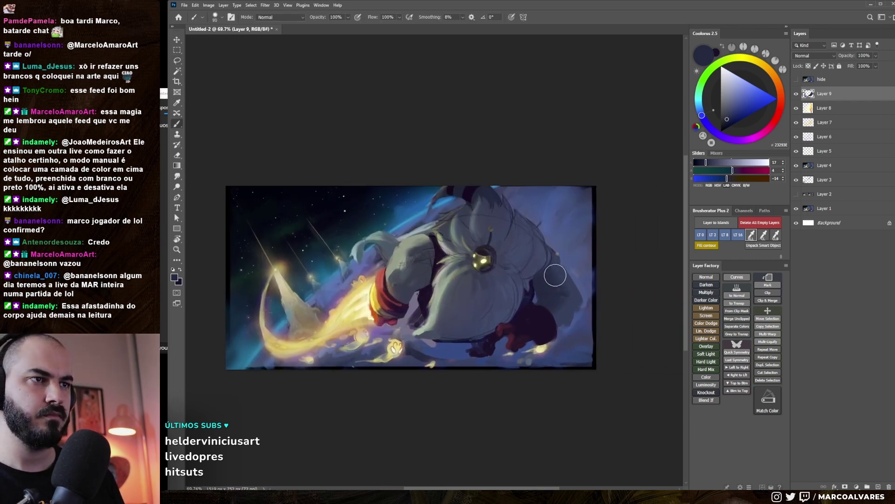
alt+click(561, 275)
key(bracketleft)
key(bracketleft)
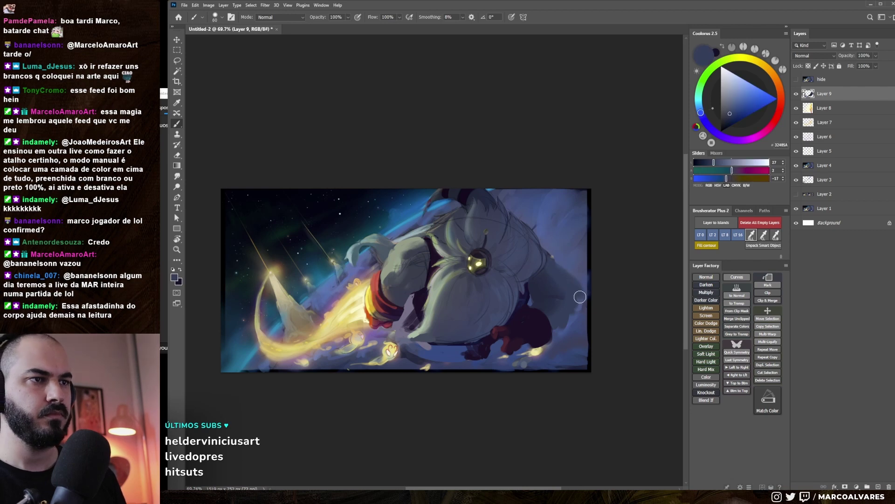
alt+click(572, 308)
key(bracketleft)
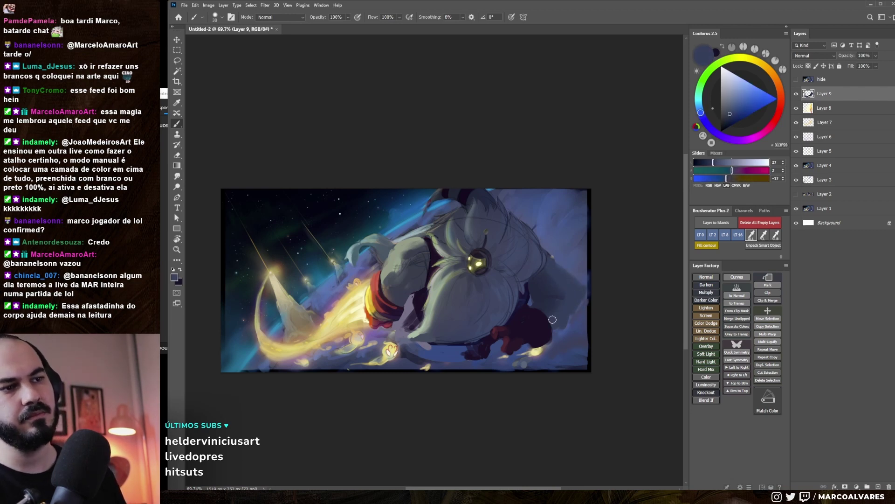
Fill a lasso area along the fist's right edge with background blue, then resample colours
key(l)
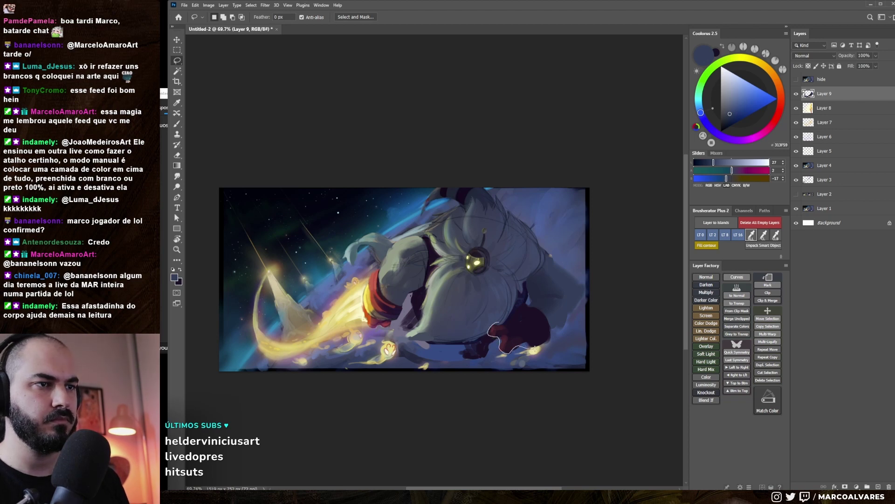
key(ctrl+d)
drag(527, 299, 530, 301)
key(alt+BackSpace)
key(ctrl+d)
key(b)
alt+click(558, 322)
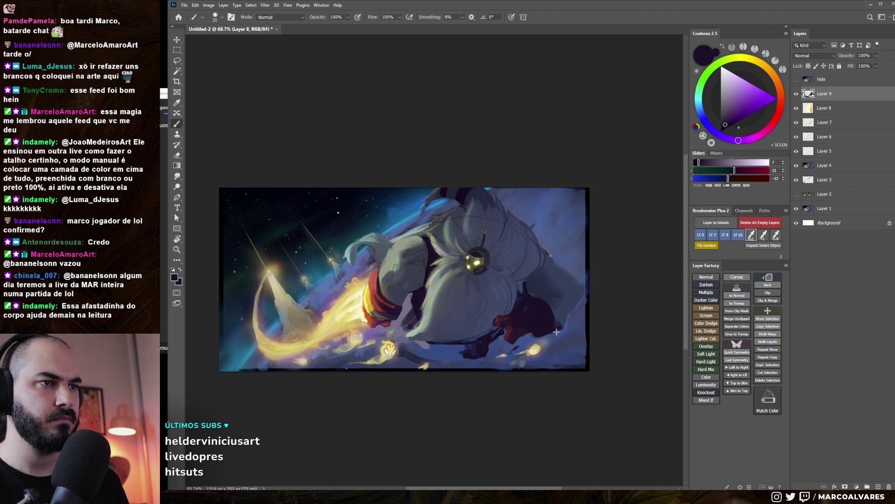
alt+click(567, 333)
right_click(551, 327)
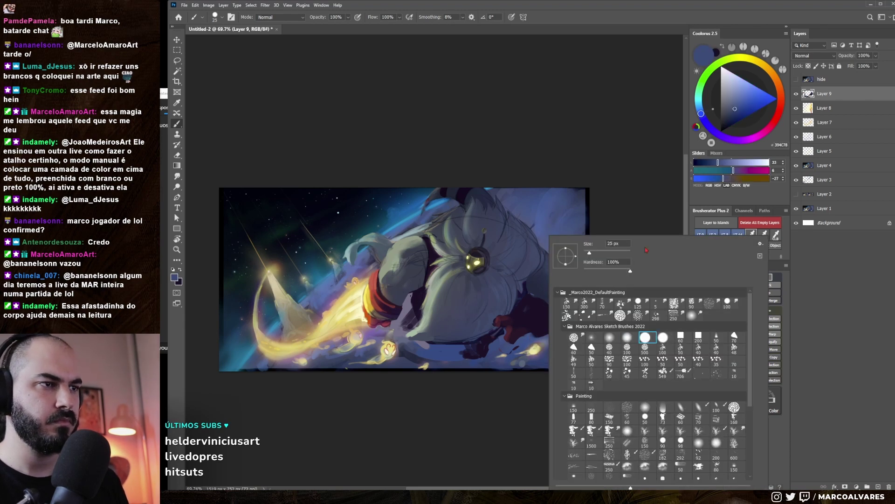
Sample lighter and darker background blues and enlarge the brush
key(Escape)
alt+click(523, 307)
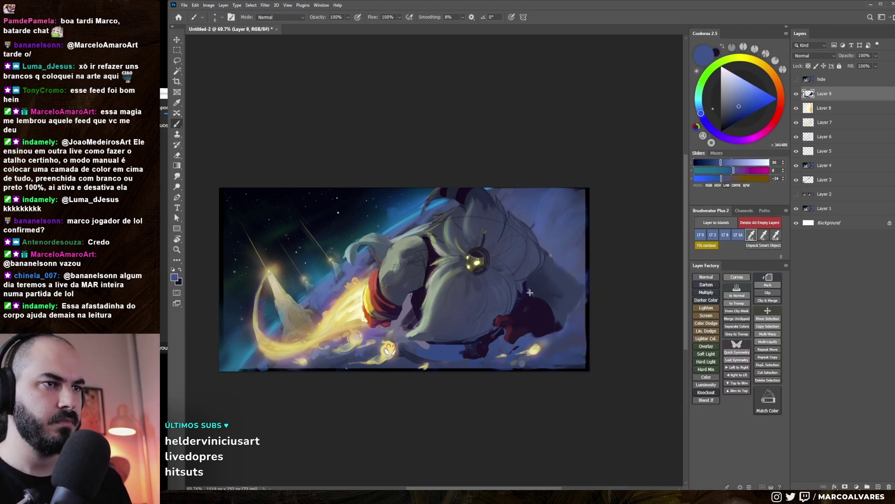
alt+click(532, 293)
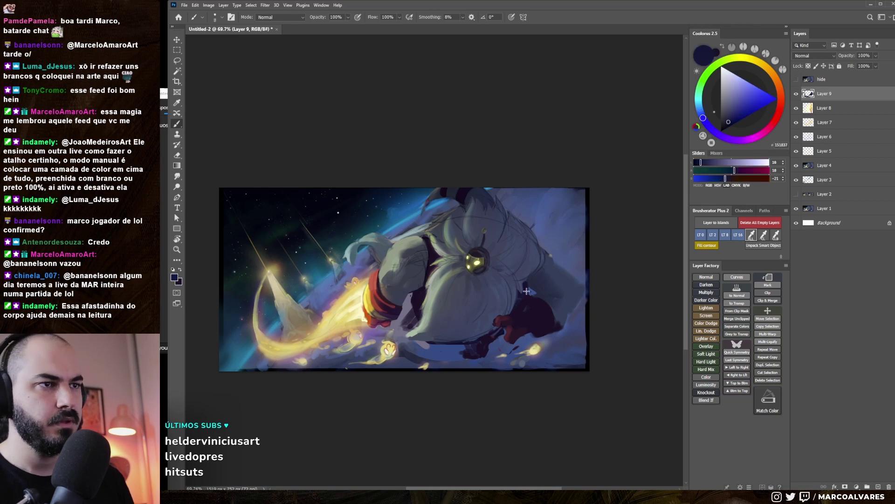
key(bracketright)
alt+click(536, 280)
key(bracketright)
key(bracketright)
key(bracketright)
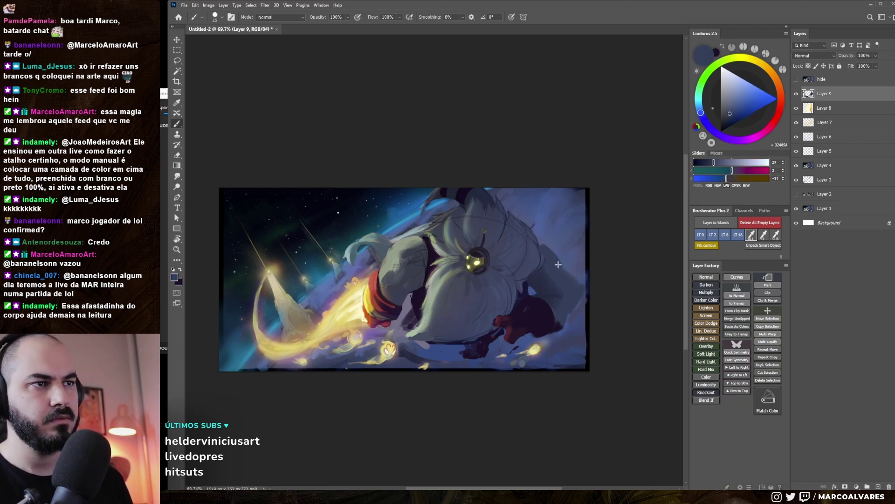
key(h)
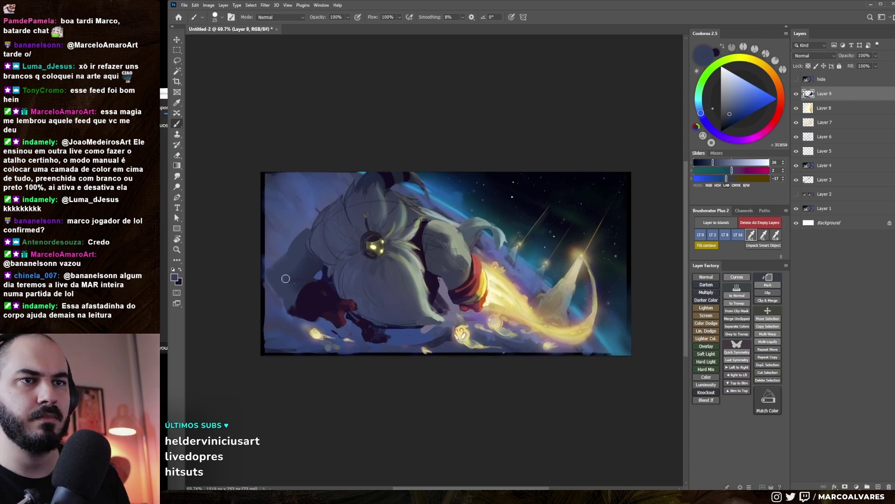
Sample a darker blue and deep navy, briefly trying Smudge before returning to the brush
alt+click(290, 287)
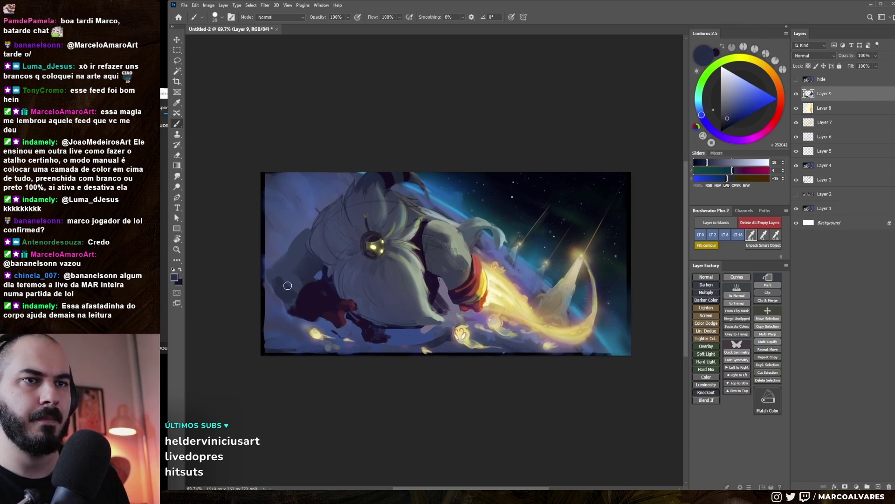
key(r)
key(h)
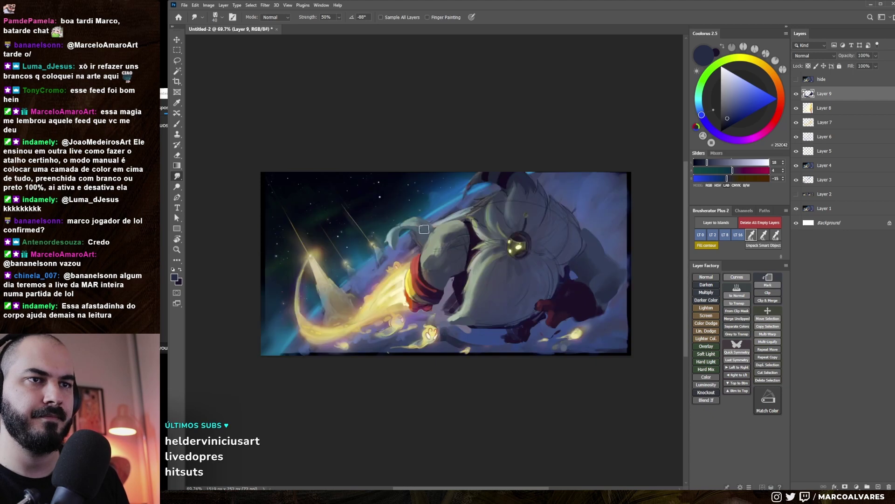
key(b)
alt+click(567, 269)
drag(559, 270, 557, 263)
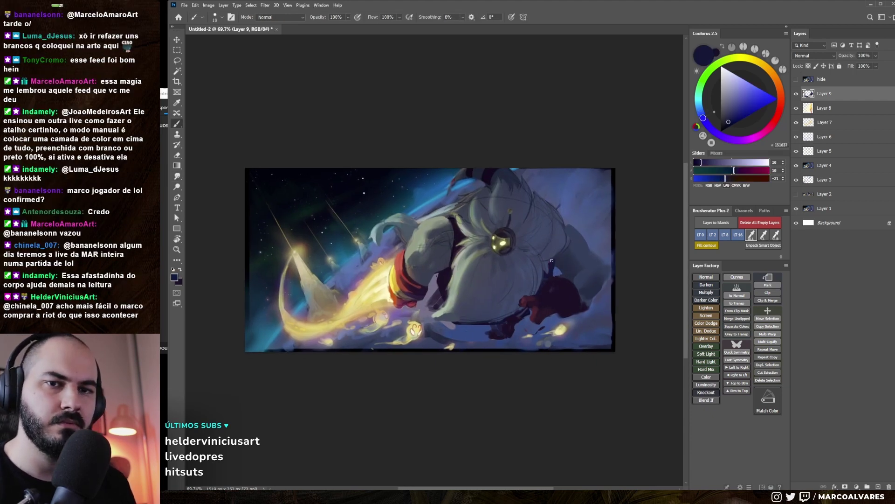
Alternate between dark purple shadow and bluish canvas tones while adjusting brush size
alt+click(513, 324)
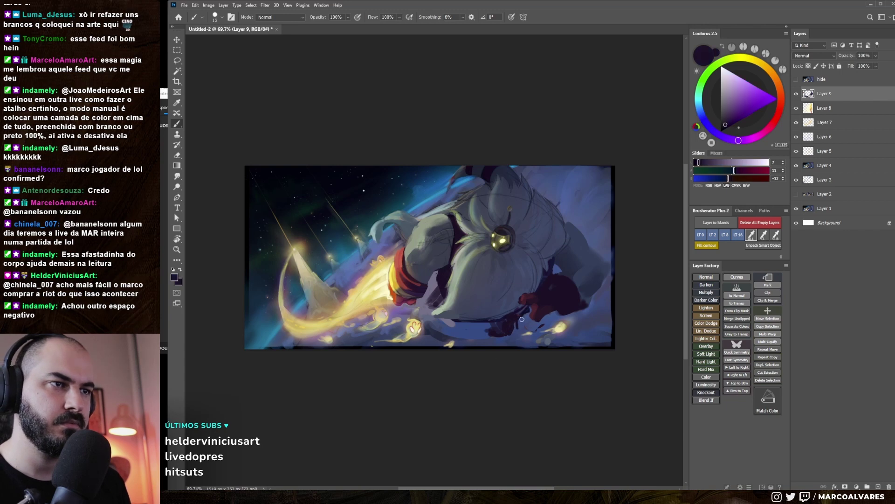
alt+click(524, 310)
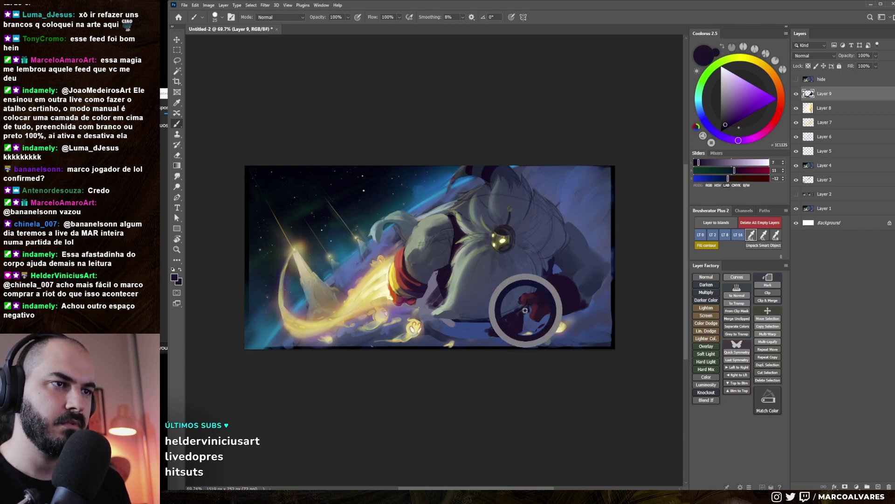
alt+click(507, 315)
key(bracketright)
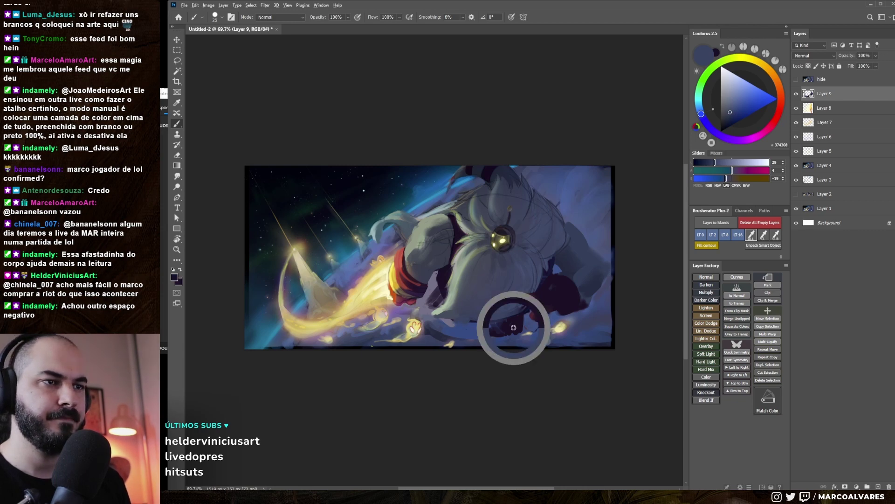
alt+click(513, 328)
key(bracketleft)
Paint a small light grey-green highlight below the creature and sample nearby dark greys
alt+click(446, 312)
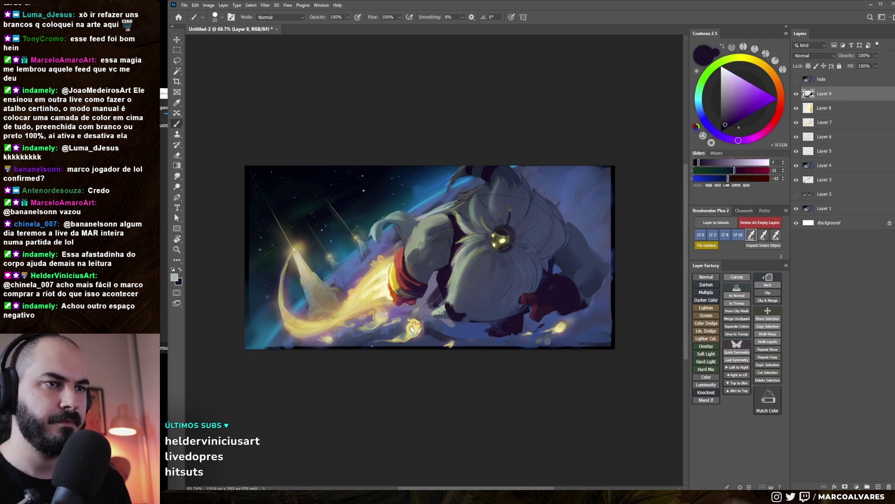
key(bracketright)
drag(445, 311, 432, 310)
alt+click(438, 319)
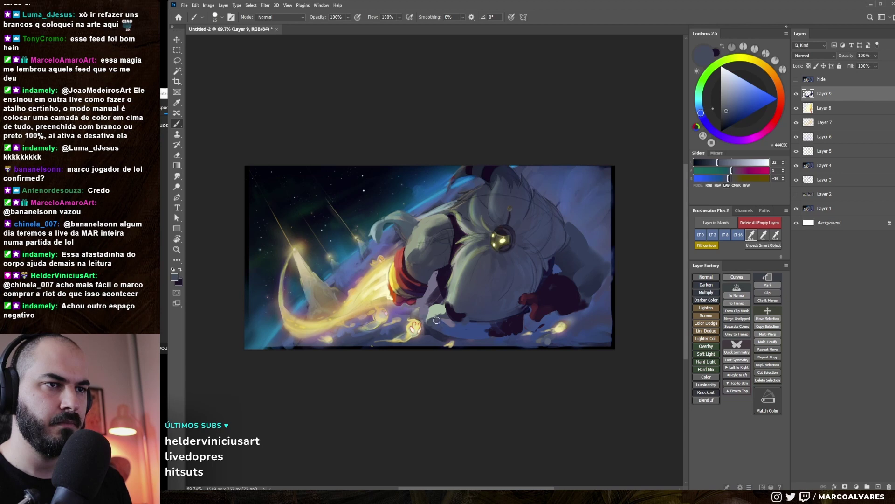
alt+click(438, 312)
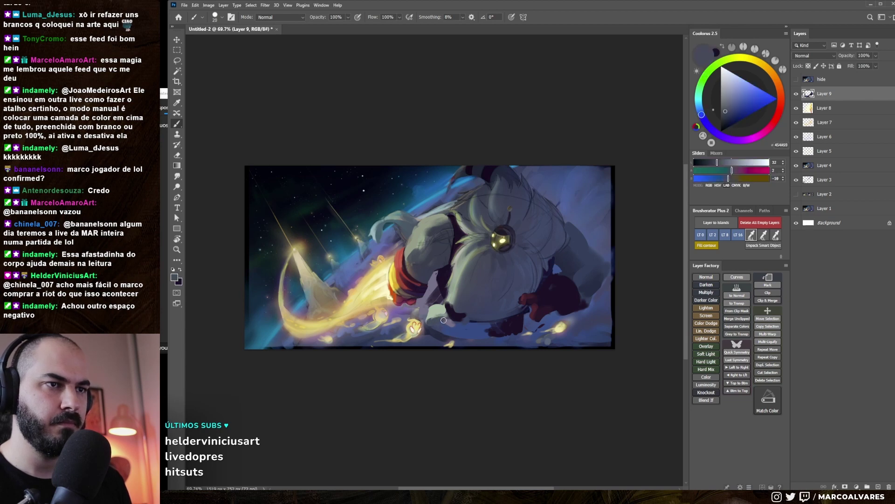
alt+click(426, 318)
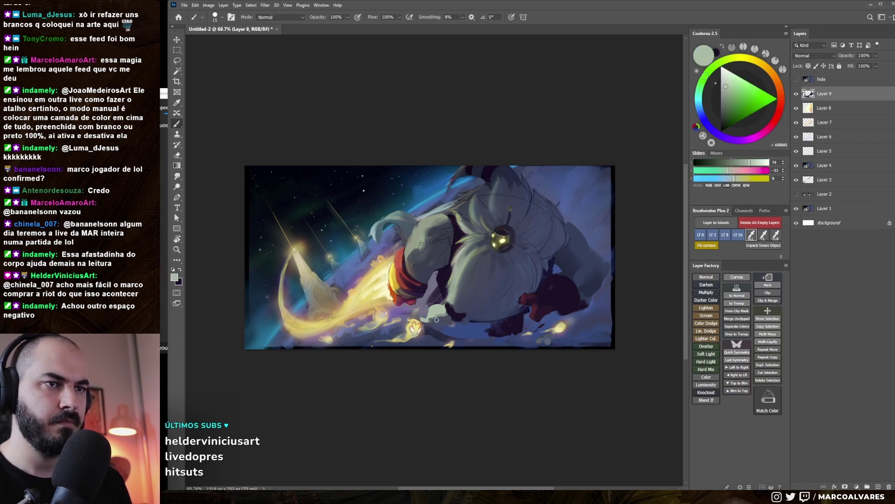
Check the mirrored view and toggle the alternate repainted version with F1 to compare
key(h)
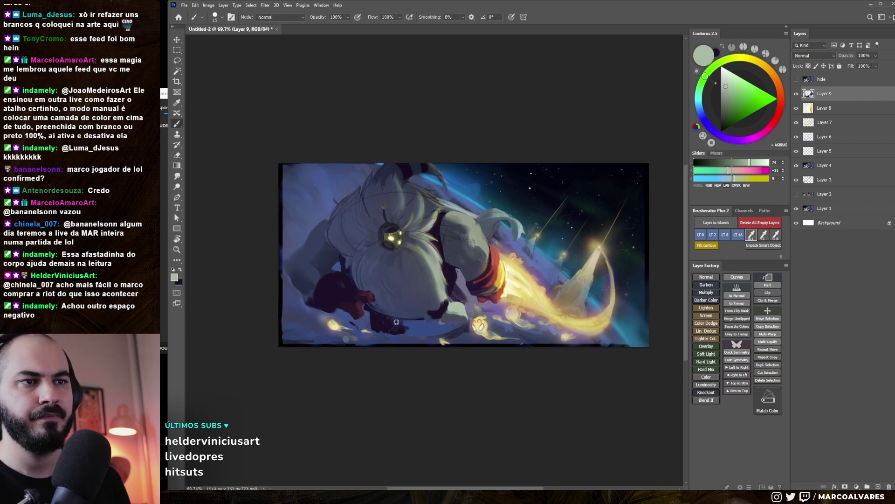
alt+click(374, 328)
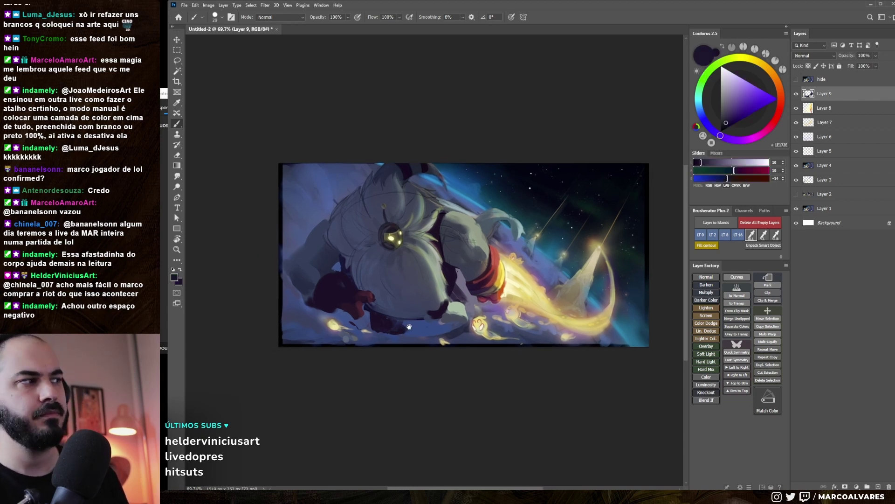
key(h)
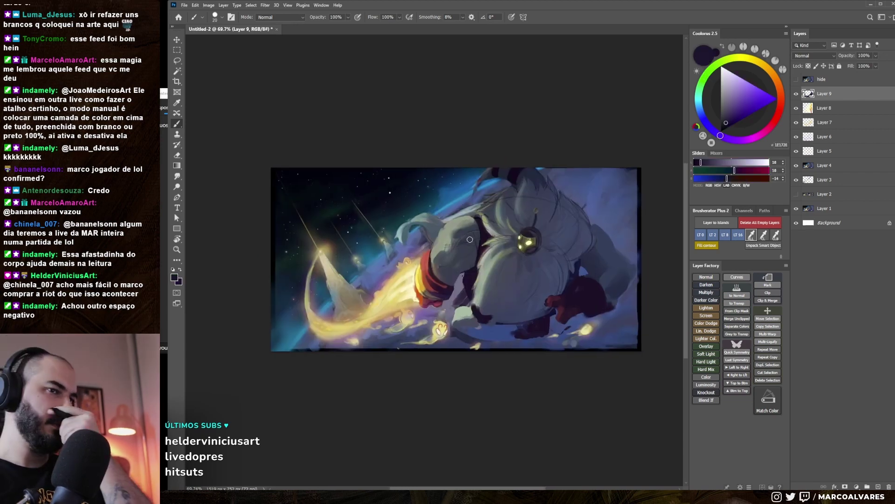
key(F1)
key(F1)
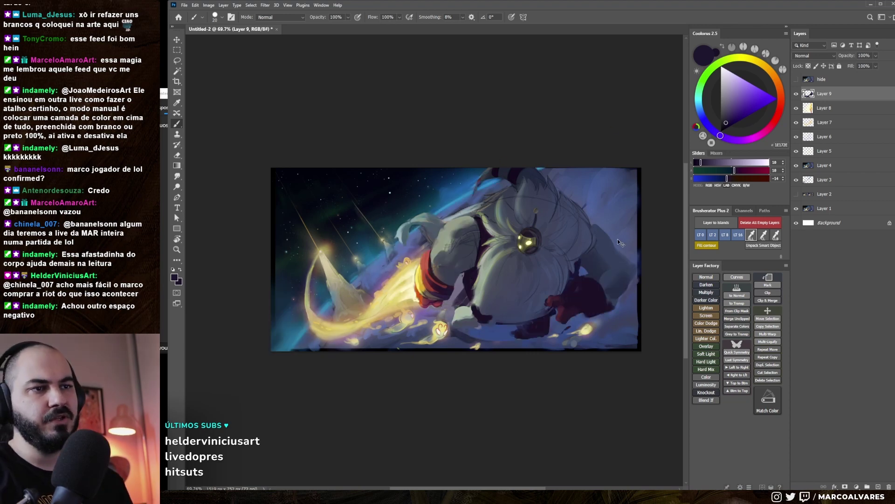
key(F1)
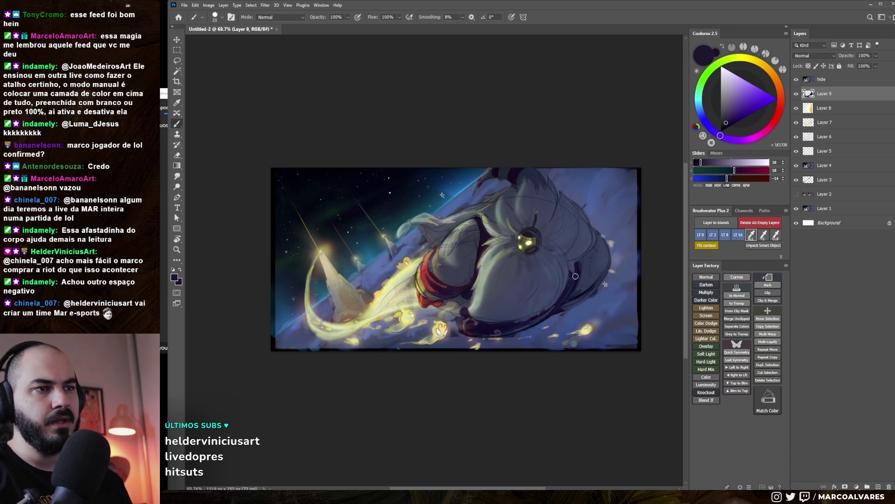
key(F1)
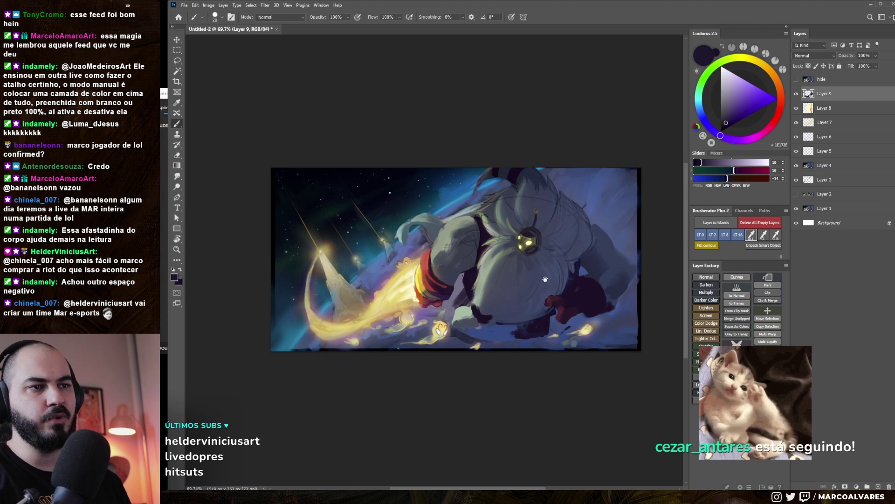
Sample the dark purple shadow and toggle the sketch lines with F2 to check the drawing
alt+click(481, 306)
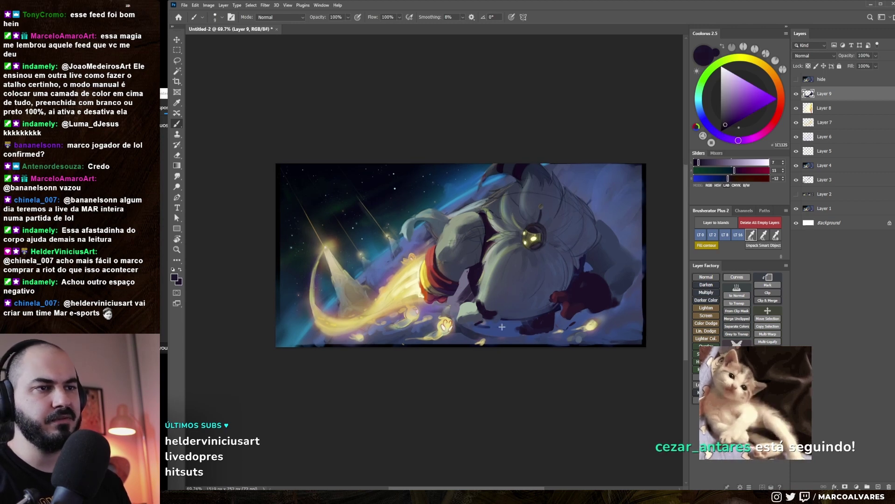
key(bracketright)
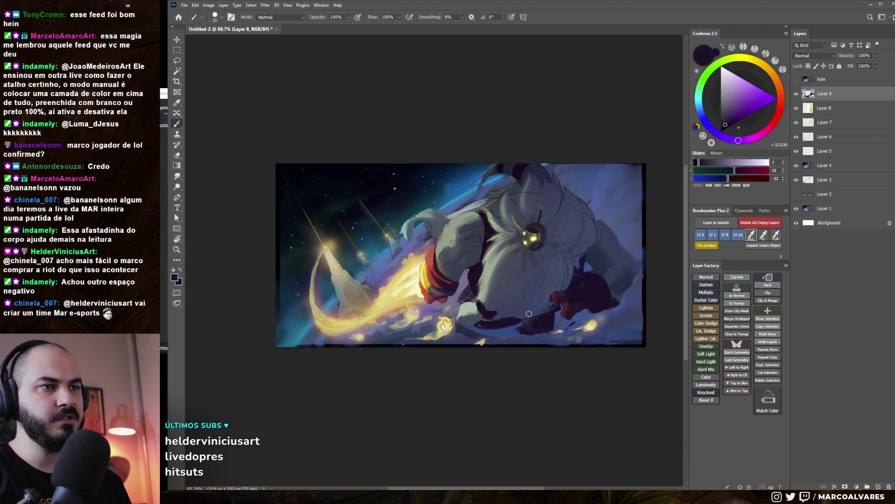
drag(495, 291, 499, 286)
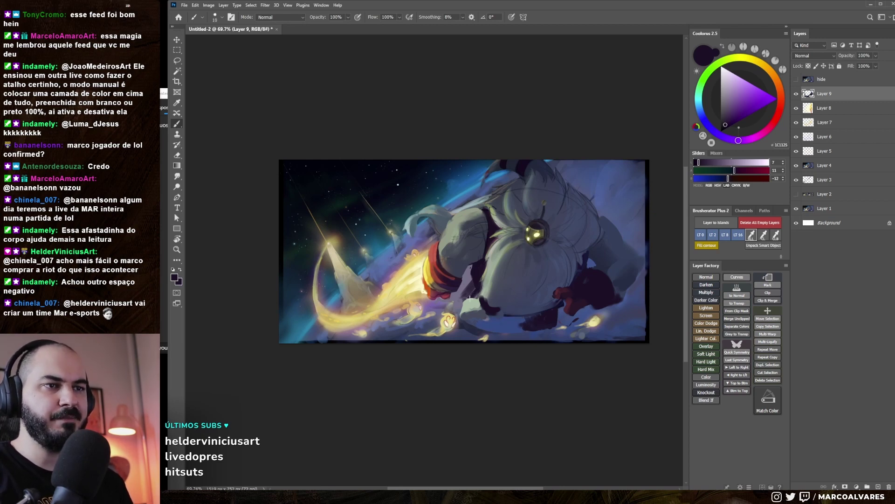
key(F2)
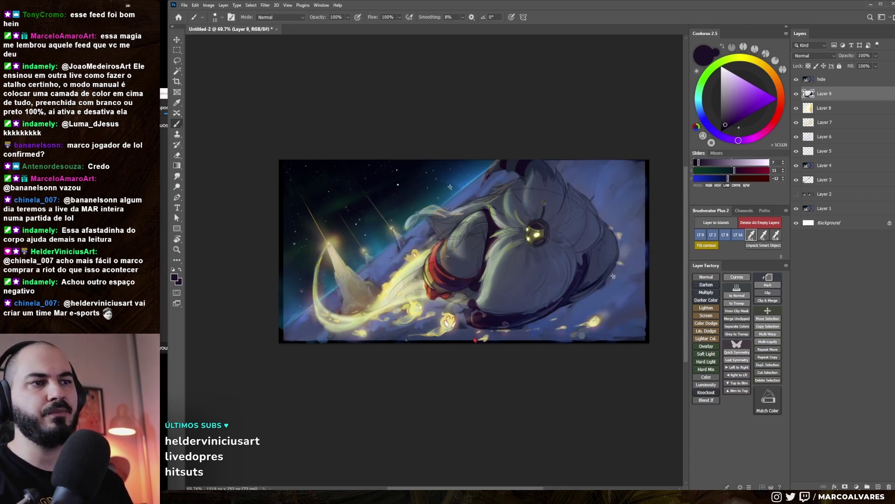
key(F2)
key(F2)
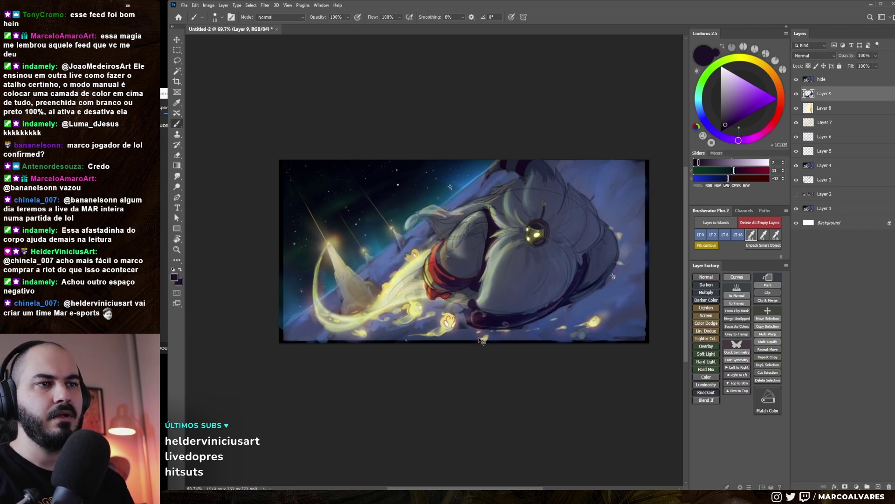
key(F2)
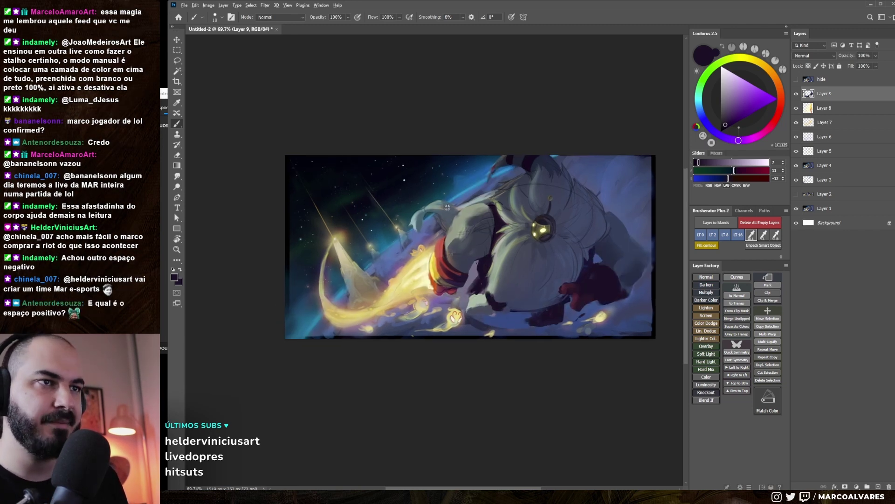
Turn off the 'hide' layer's visibility to hide the sketch lines
alt+click(440, 204)
key(bracketright)
key(bracketright)
scroll(490, 200, down, 2)
Zoom back in on the creature and sample grey-green fur, dark blue, then dark purple
scroll(524, 192, down, 3)
scroll(477, 221, up, 5)
scroll(443, 280, up, 2)
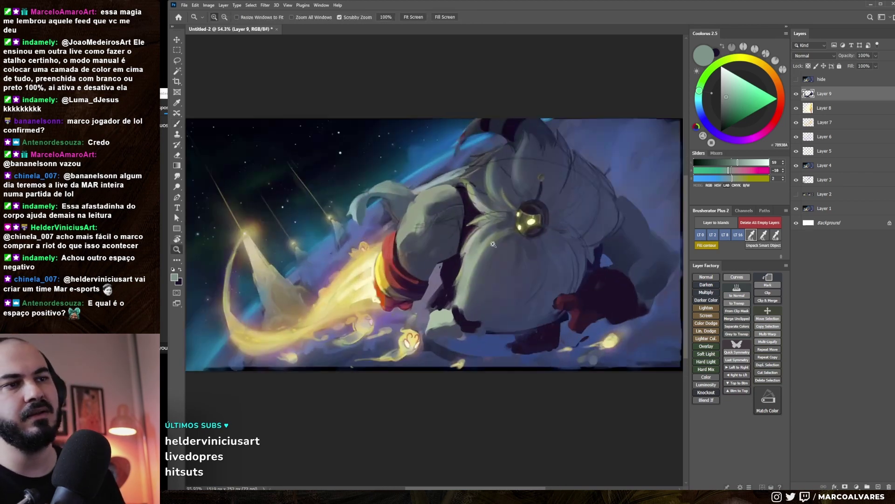
alt+click(427, 313)
key(bracketleft)
key(bracketleft)
key(bracketleft)
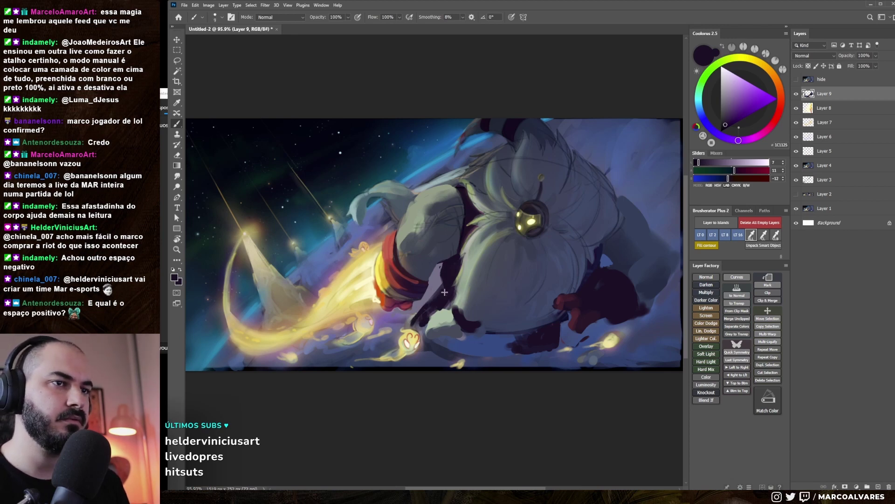
drag(481, 242, 450, 256)
alt+click(371, 242)
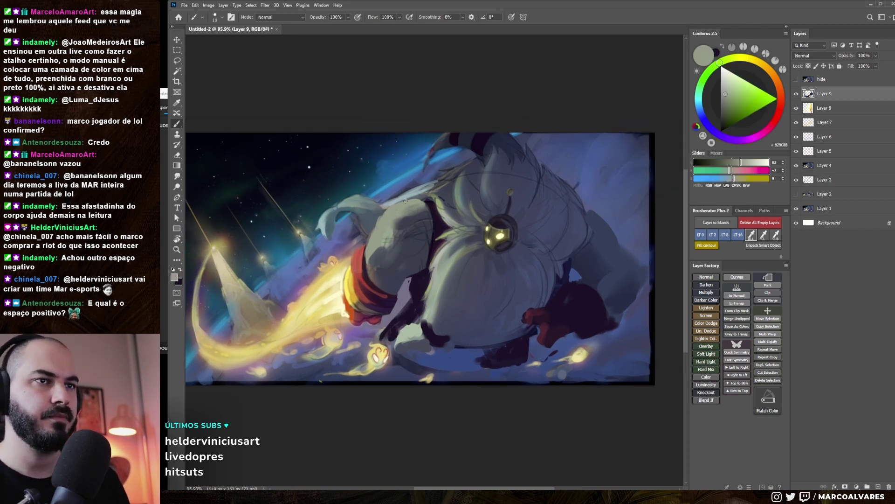
alt+click(436, 234)
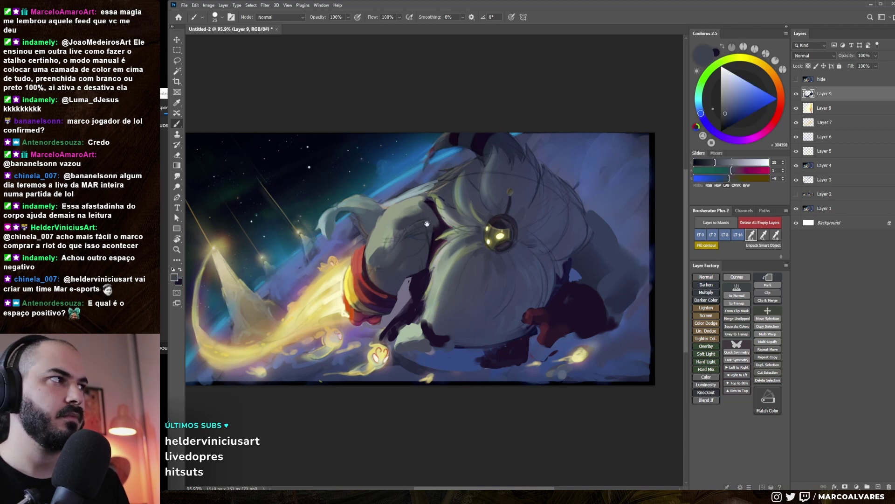
drag(427, 224, 431, 225)
alt+click(433, 251)
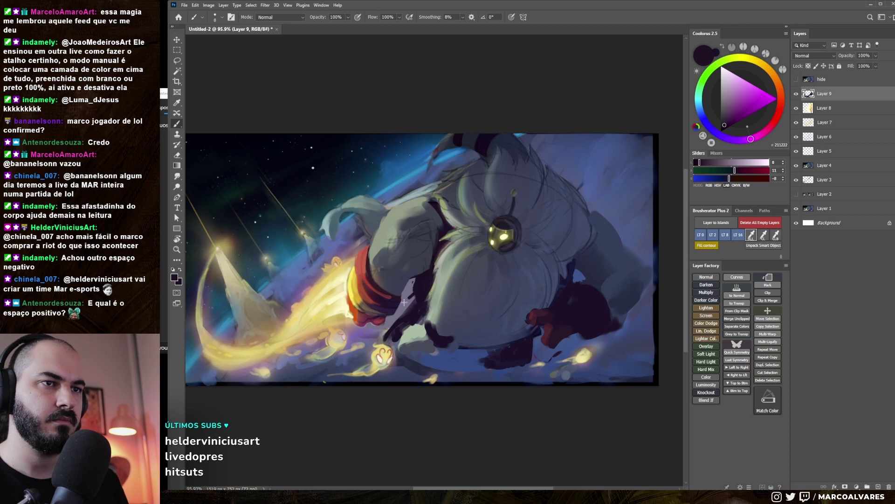
Rotate the view, zoom out to see the whole painting, then zoom back in
drag(476, 190, 521, 142)
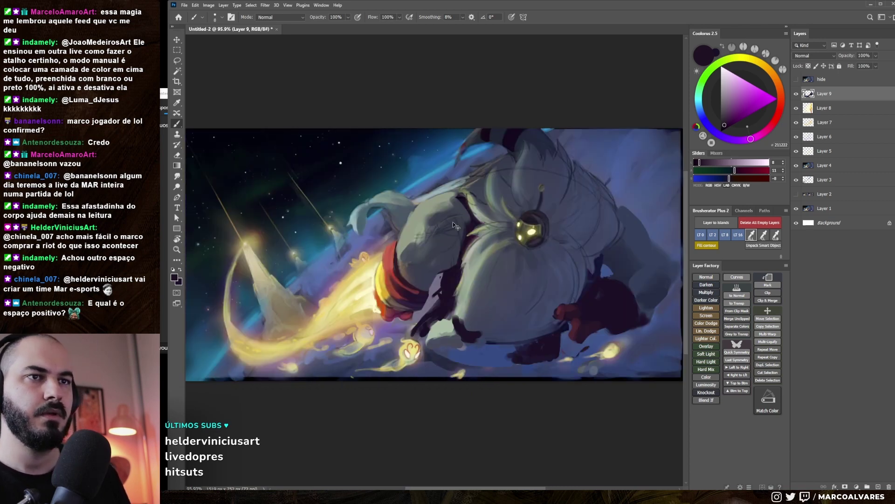
key(z)
mouse_move(412, 165)
mouse_down()
mouse_move(453, 285)
mouse_move(460, 239)
mouse_up()
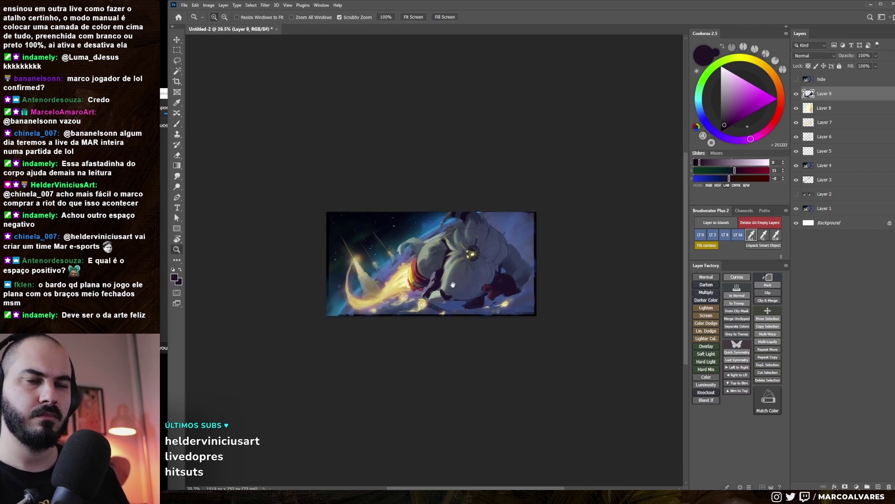
mouse_move(467, 256)
mouse_down()
mouse_move(452, 281)
mouse_move(447, 276)
mouse_up()
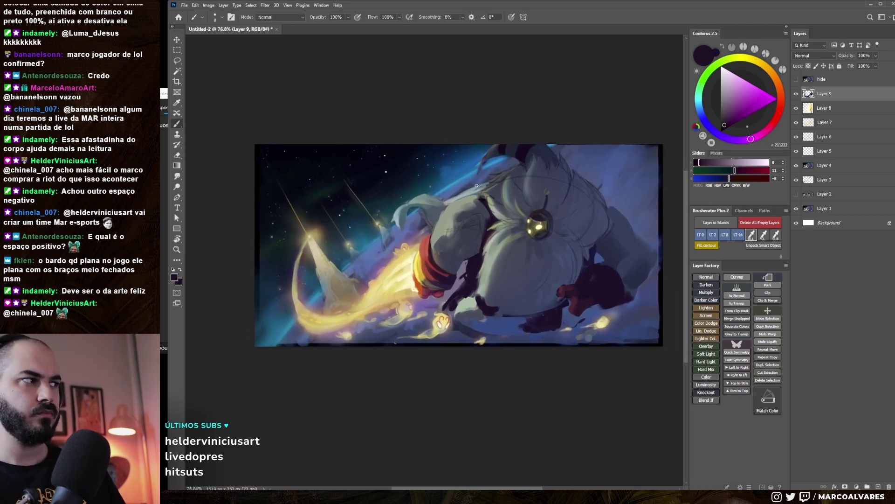
drag(457, 246, 458, 244)
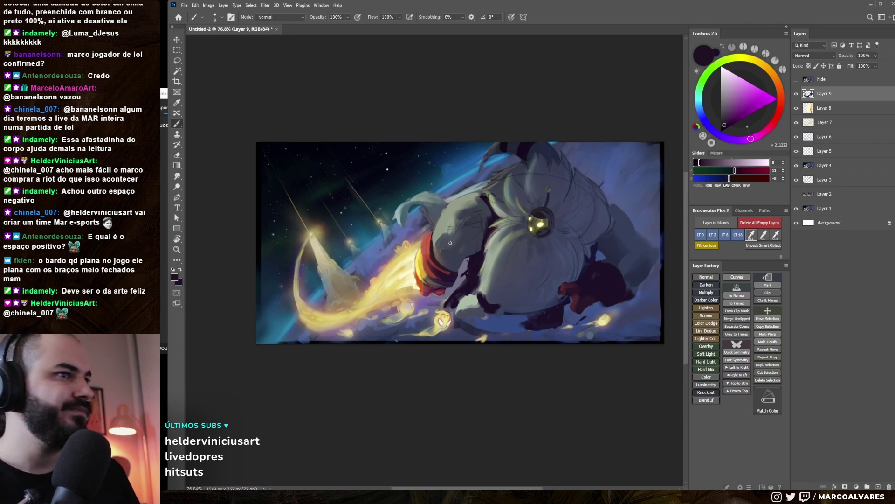
drag(420, 295, 395, 300)
Choose a different painting brush from the brush presets
right_click(506, 236)
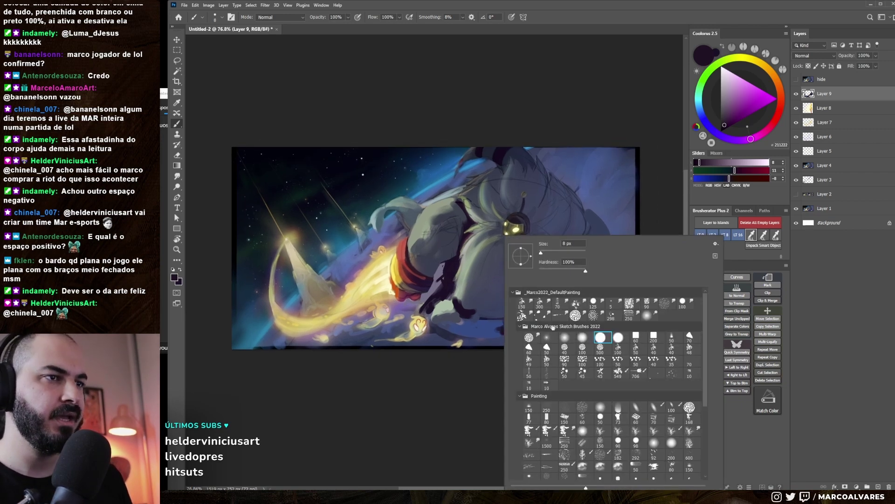
click(565, 337)
click(444, 402)
drag(443, 402, 432, 412)
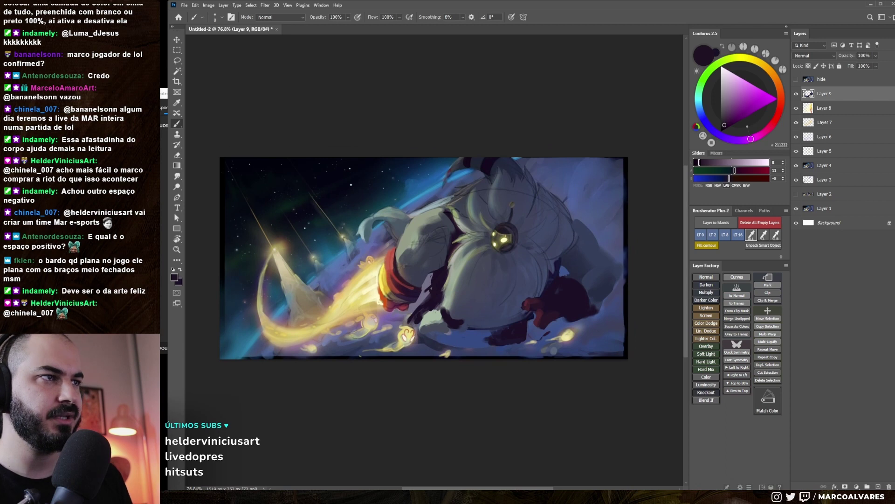
Add a new Layer 10 and pick a muted purple with a larger brush
key(ctrl+shift+alt+n)
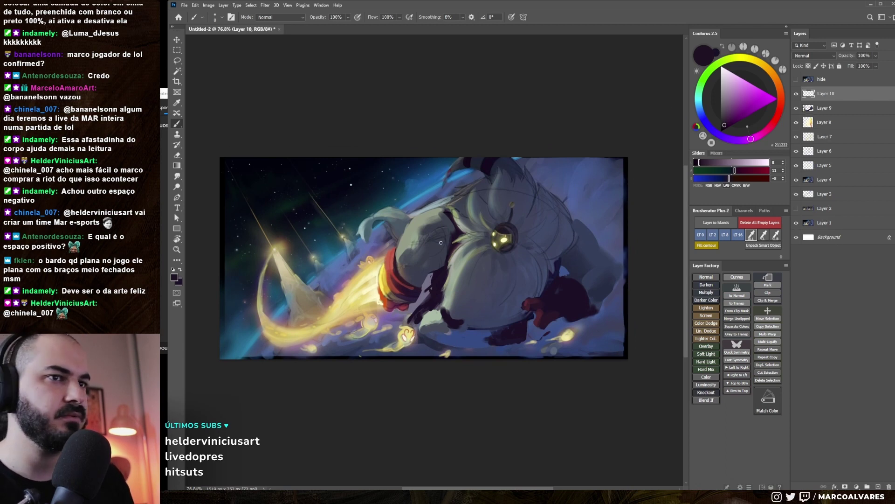
alt+click(515, 252)
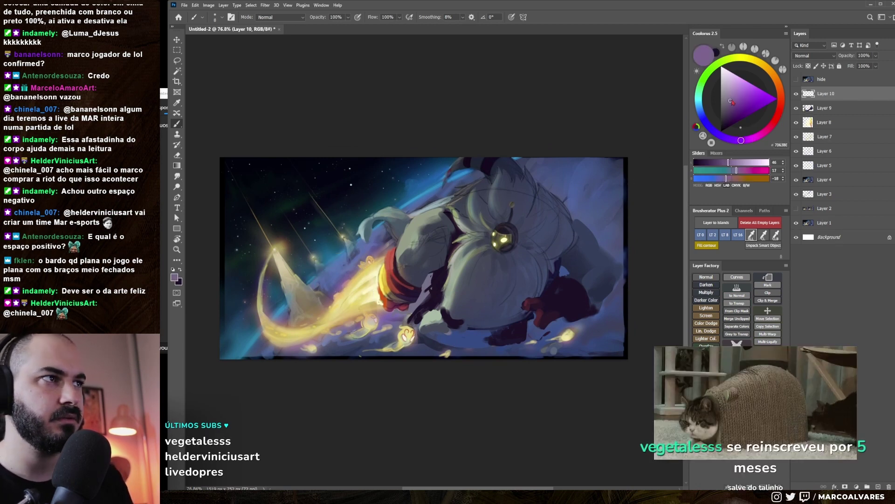
drag(515, 251, 508, 246)
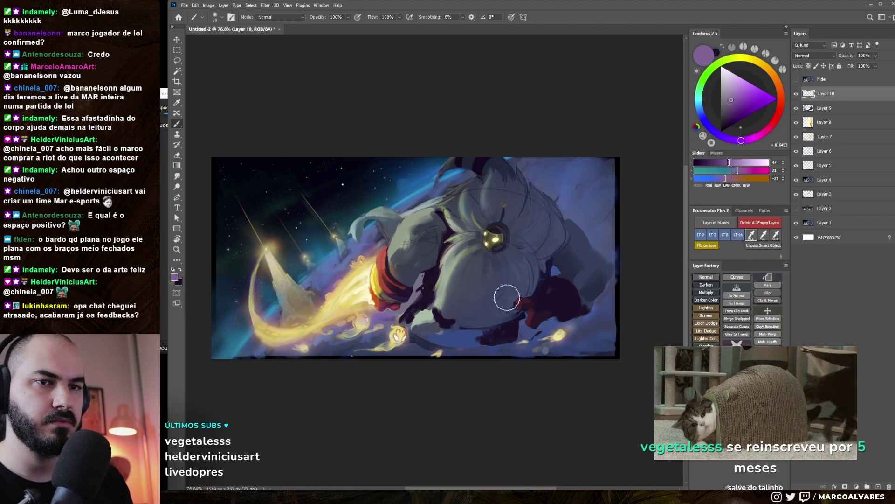
key(bracketright)
key(bracketright)
key(bracketright)
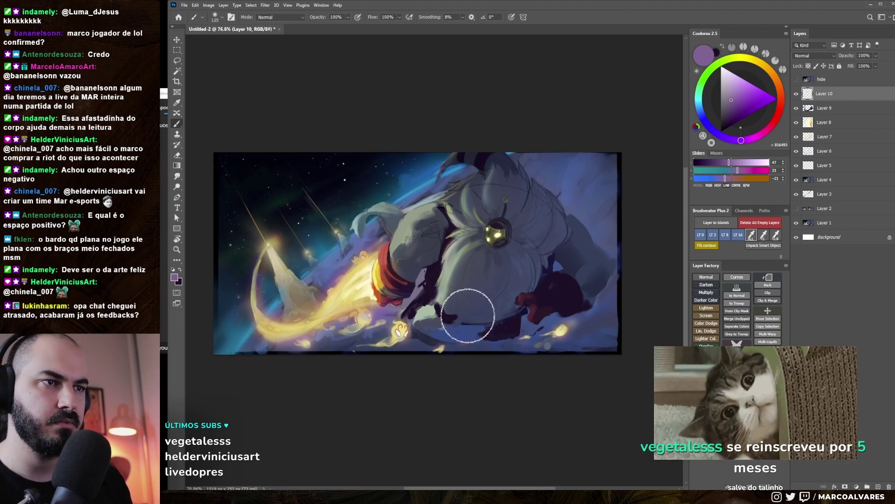
Lasso the fur on the creature's belly and paint it lighter inside the selection
key(l)
mouse_move(455, 317)
mouse_down()
mouse_move(516, 313)
mouse_move(547, 269)
mouse_up()
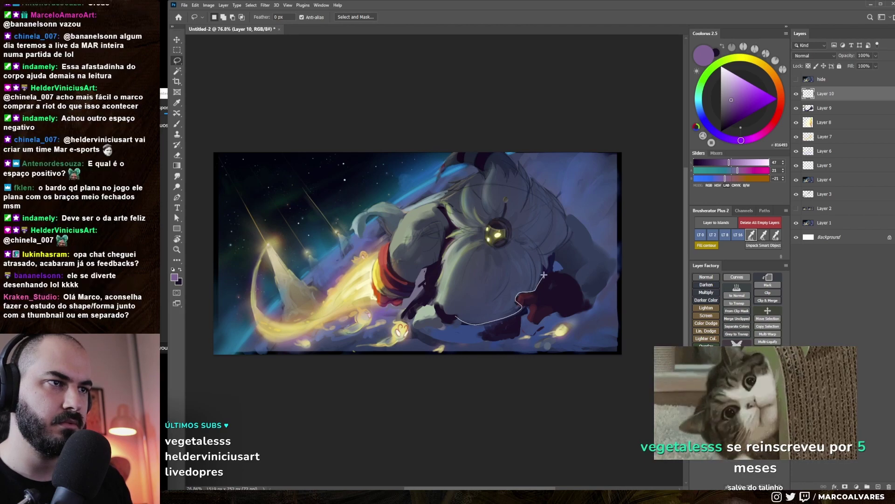
drag(547, 269, 449, 308)
key(b)
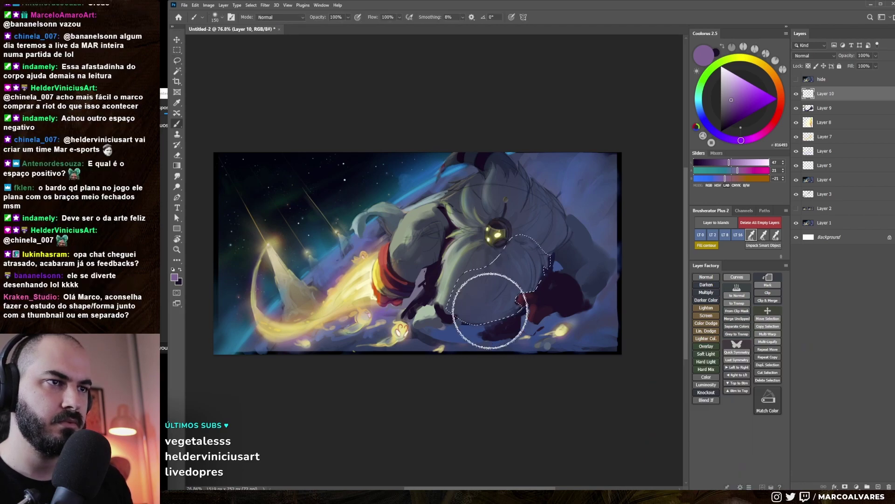
drag(470, 280, 506, 270)
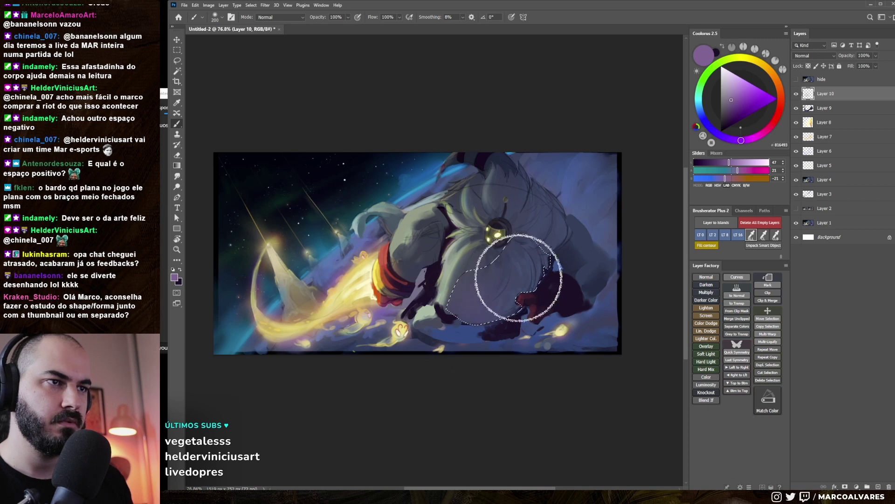
key(ctrl+d)
Lasso an area on the creature's upper back and paint lighter fur inside it
key(l)
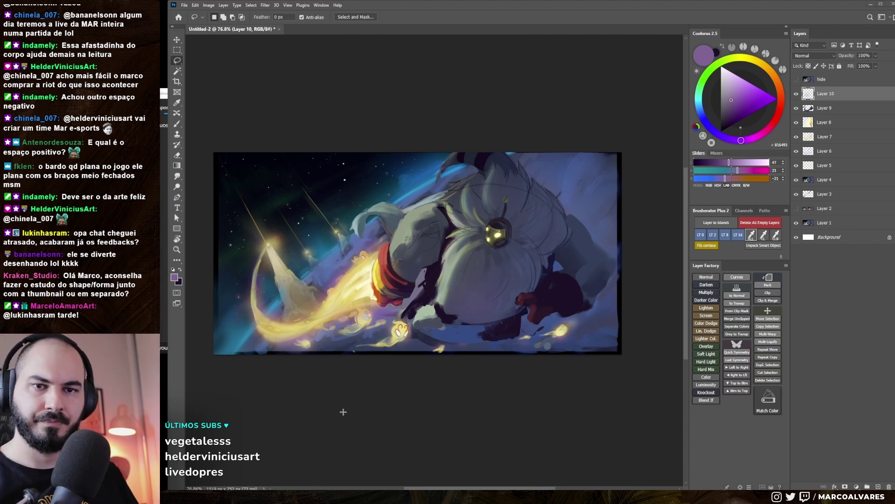
drag(455, 304, 448, 302)
key(b)
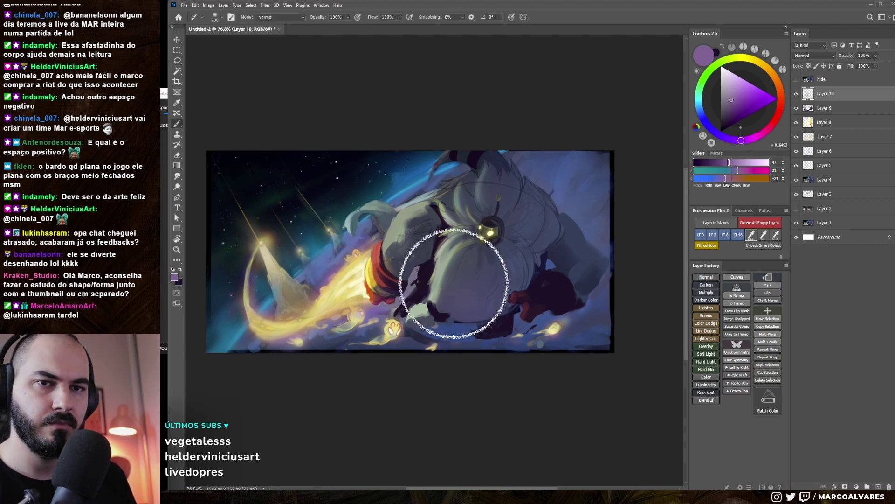
key(l)
drag(505, 230, 524, 241)
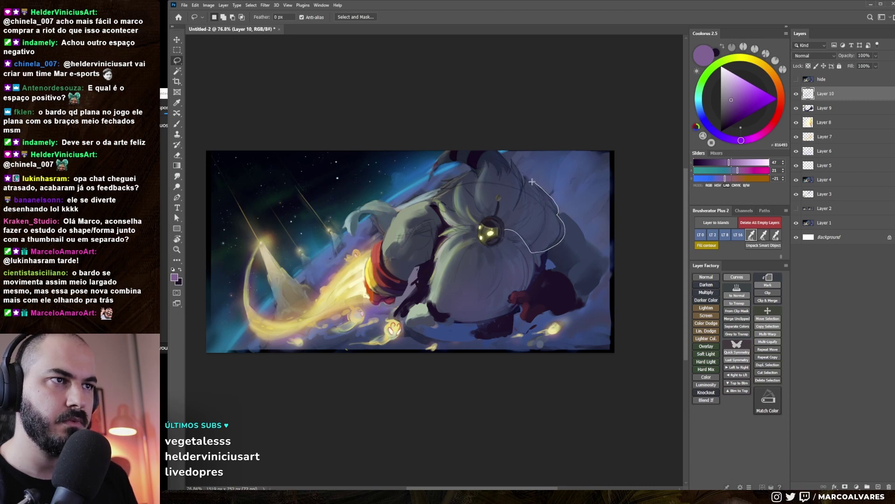
drag(505, 220, 505, 228)
key(b)
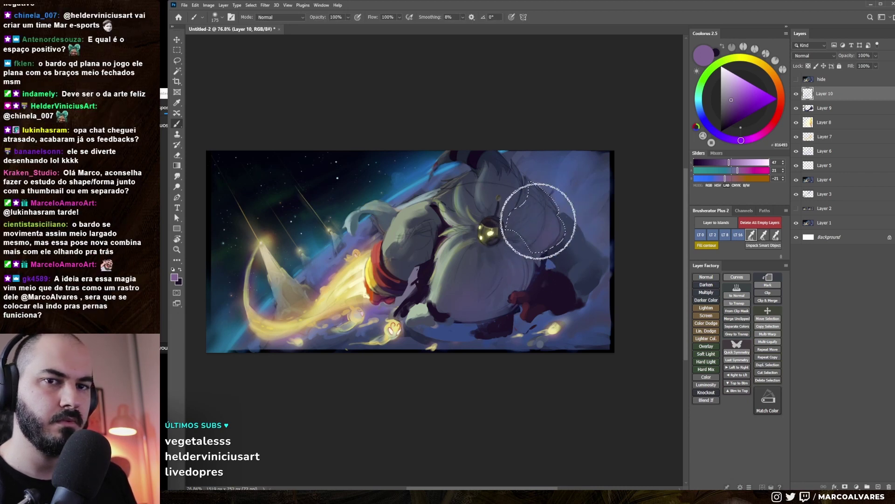
drag(549, 200, 544, 216)
key(ctrl+d)
key(l)
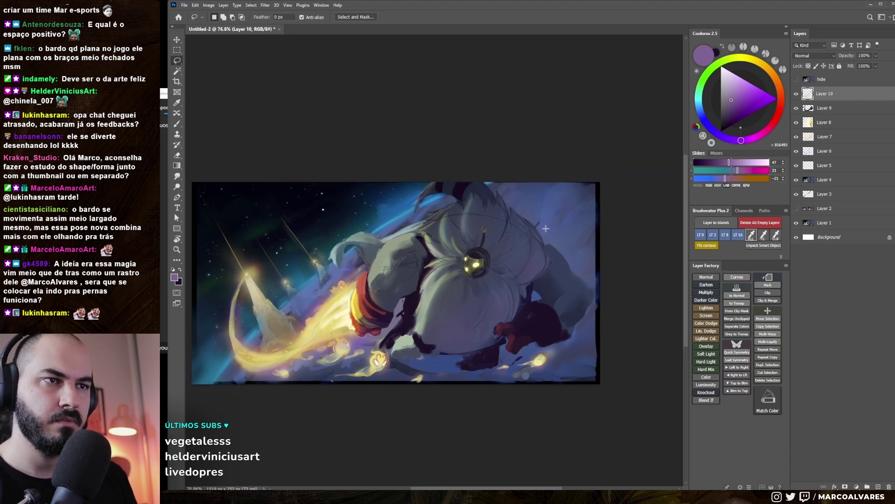
drag(537, 223, 532, 233)
Mirror-check the view, then lasso the scarf area and repaint it in pale yellow
key(h)
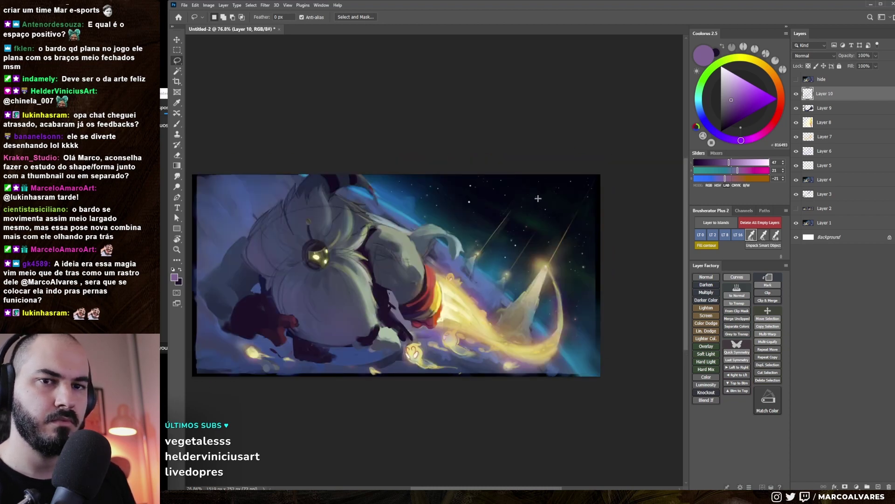
drag(530, 229, 571, 193)
key(h)
key(b)
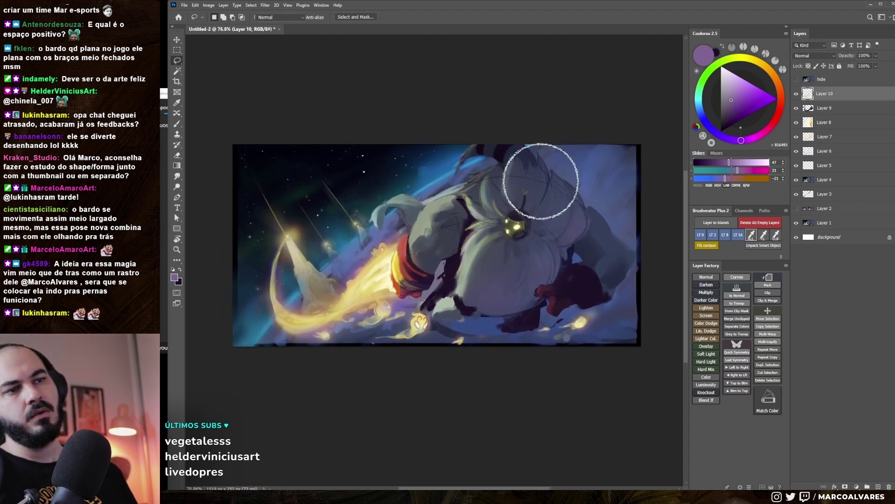
alt+click(382, 290)
key(l)
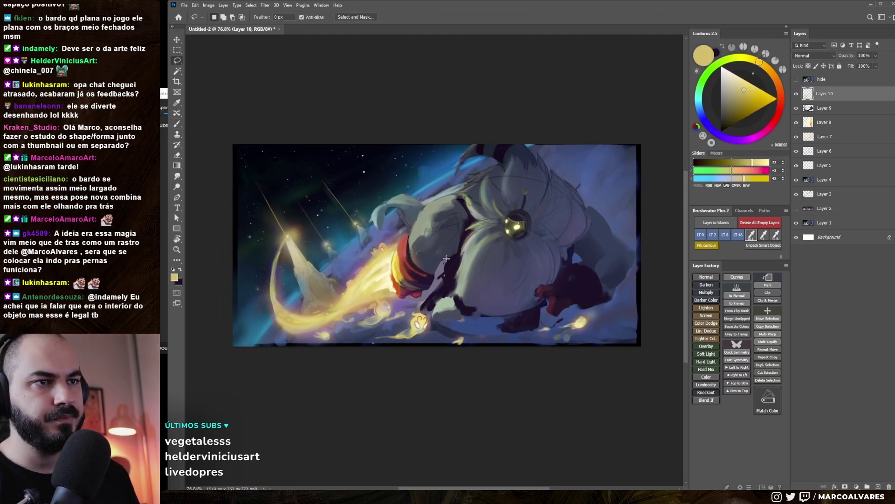
drag(446, 259, 434, 277)
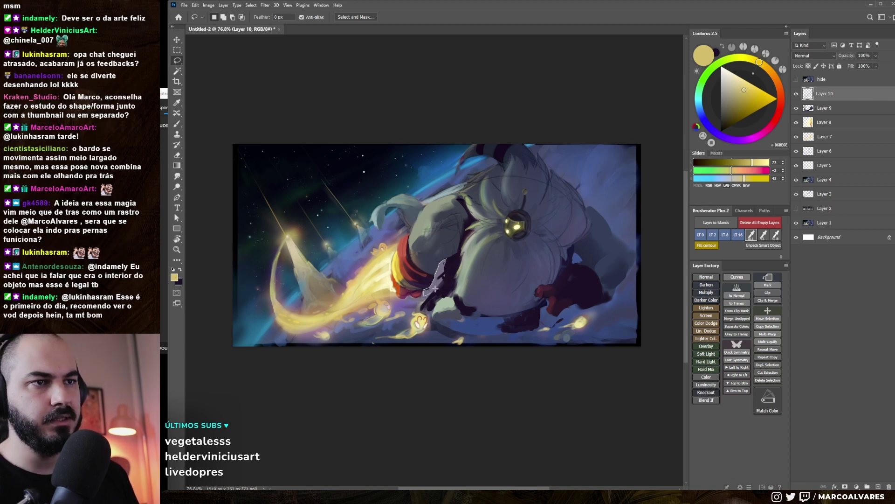
key(b)
mouse_move(420, 280)
mouse_down()
mouse_move(376, 271)
mouse_move(424, 275)
mouse_move(413, 285)
mouse_up()
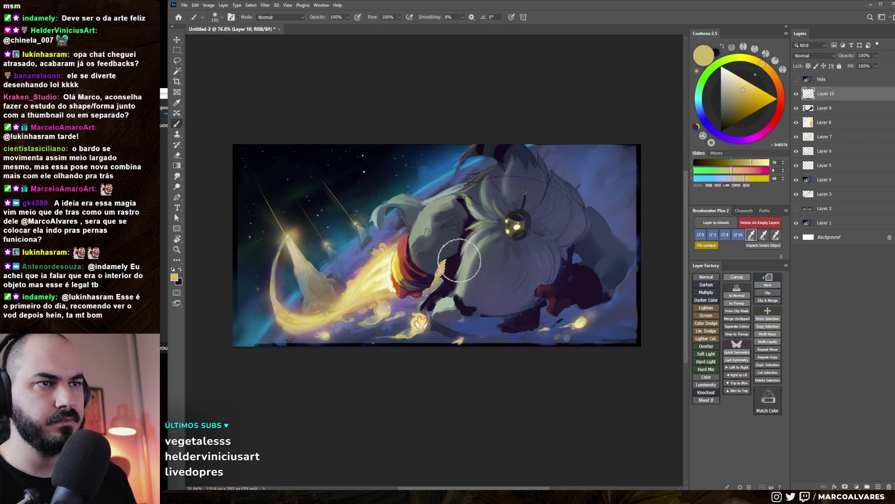
Paint the patch beside the scarf in greyish pink sampled from the fur, then deselect
key(l)
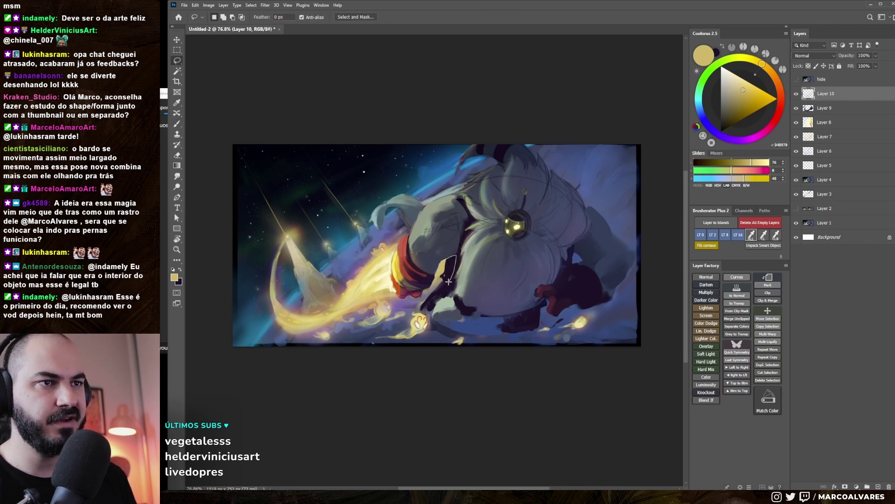
key(b)
alt+click(426, 258)
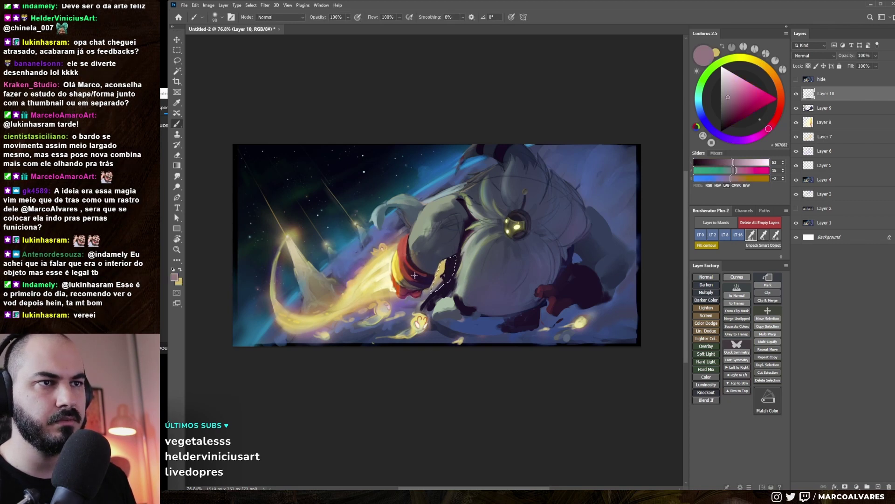
drag(469, 239, 443, 272)
key(ctrl+d)
key(r)
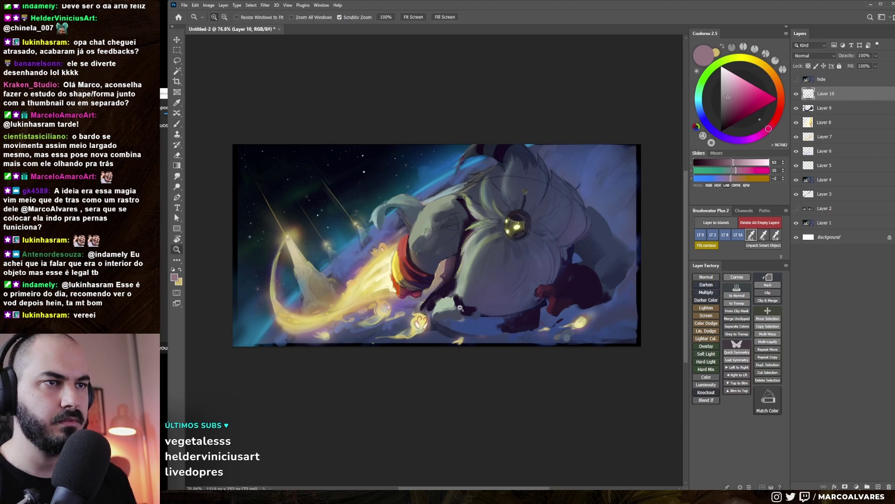
scroll(446, 306, down, 3)
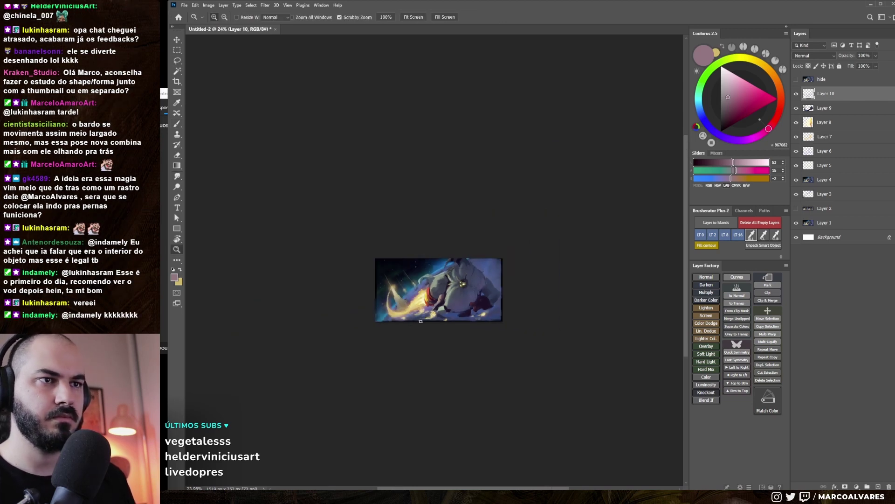
Sample a warm yellow, then a paler cream, from the golden streak
scroll(450, 278, up, 4)
key(b)
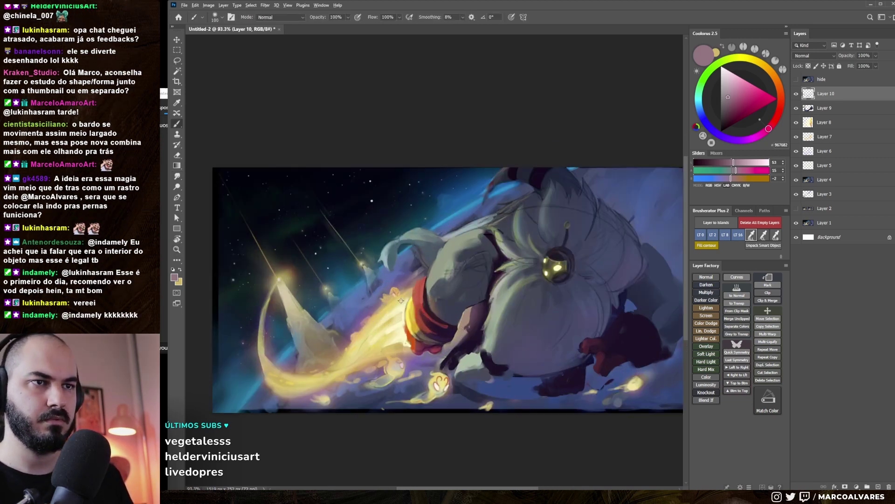
alt+click(413, 303)
drag(418, 292, 426, 282)
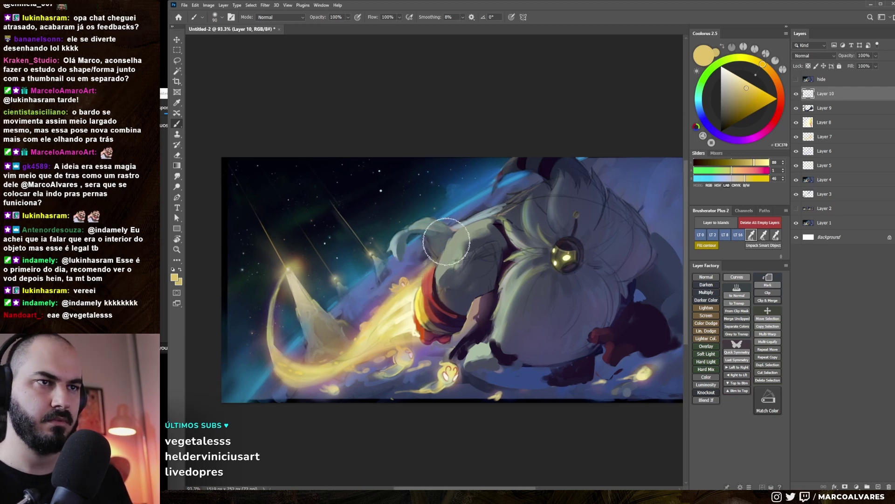
scroll(467, 219, down, 3)
scroll(488, 208, up, 2)
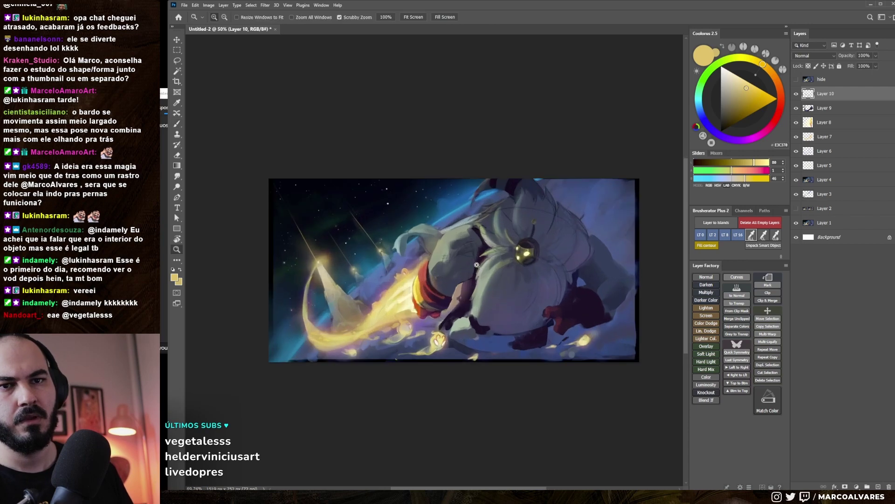
alt+click(411, 280)
Check the brush presets, mirror the view and back, then sample a darker streak yellow
right_click(425, 256)
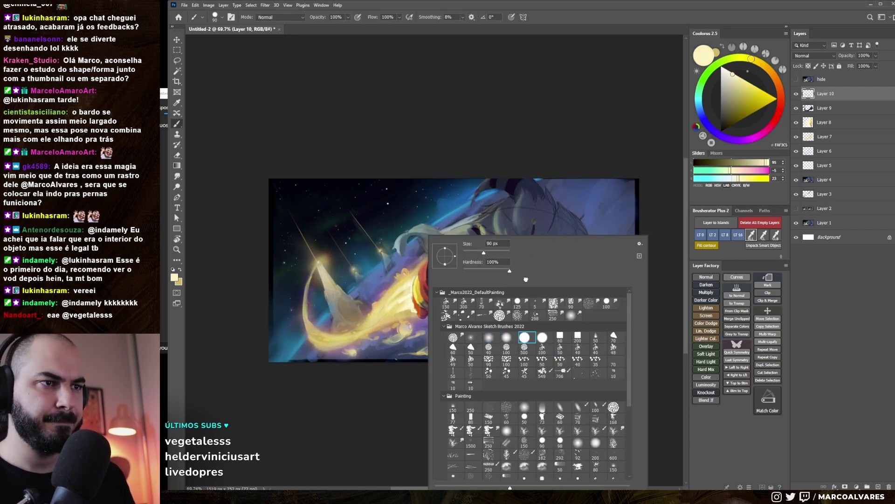
key(Escape)
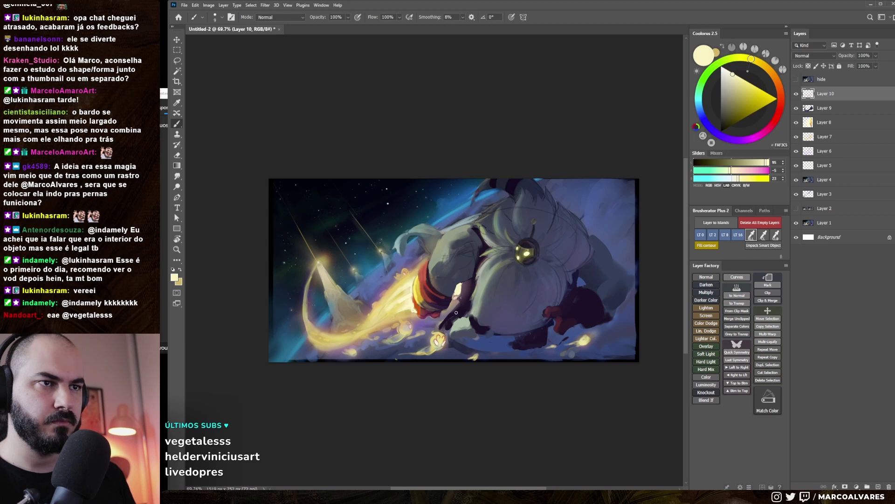
scroll(443, 327, down, 5)
key(h)
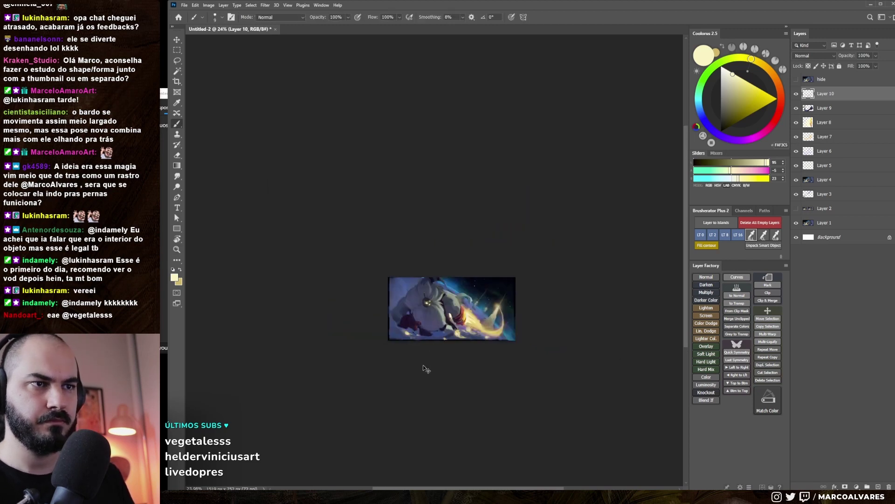
key(h)
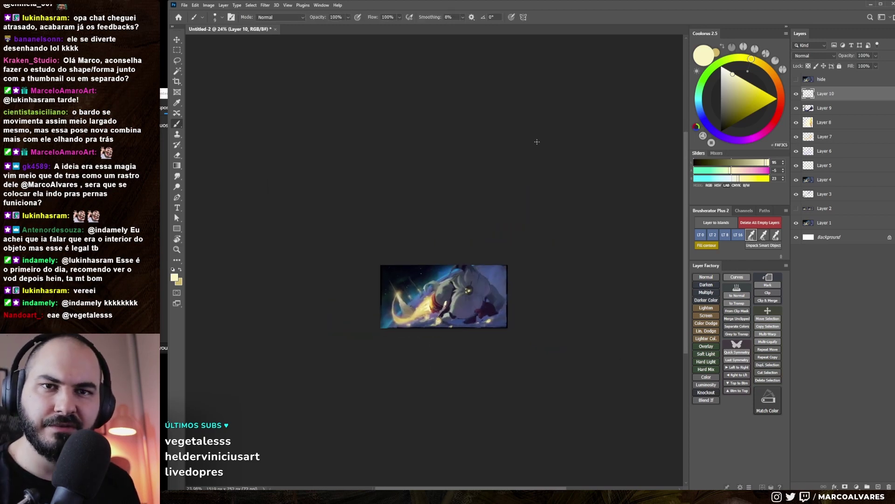
drag(444, 303, 428, 291)
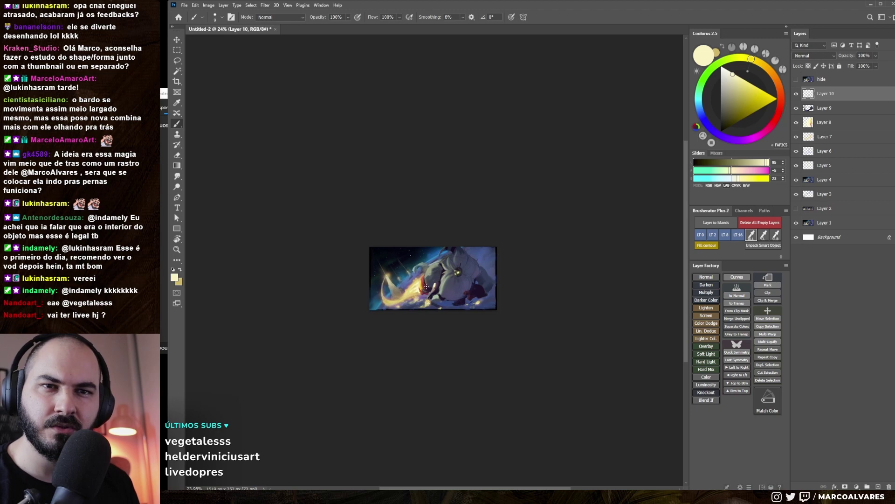
scroll(446, 297, up, 5)
alt+click(360, 291)
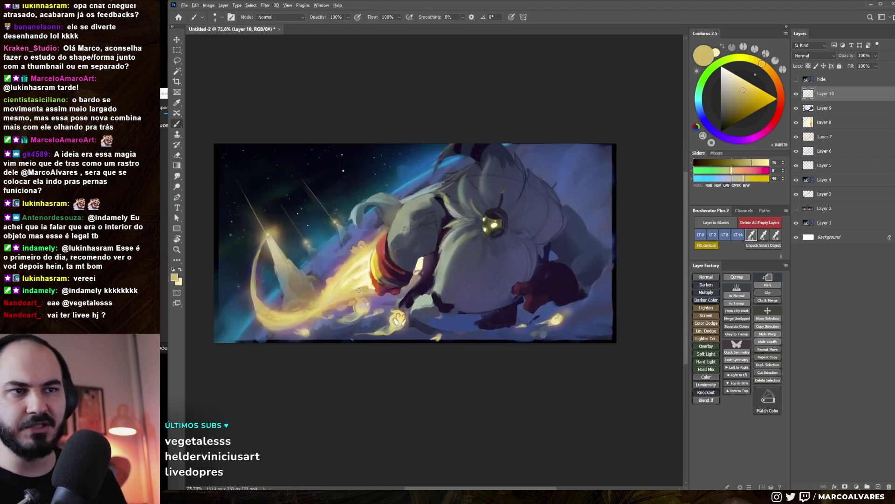
Try a thin yellow curve along the bottom with a slightly larger brush, then undo it
right_click(364, 248)
click(422, 269)
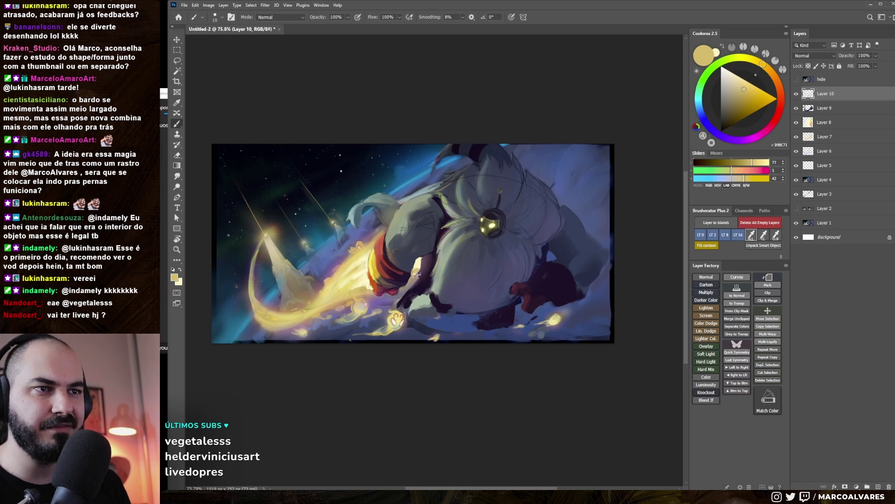
drag(284, 329, 456, 309)
key(ctrl+z)
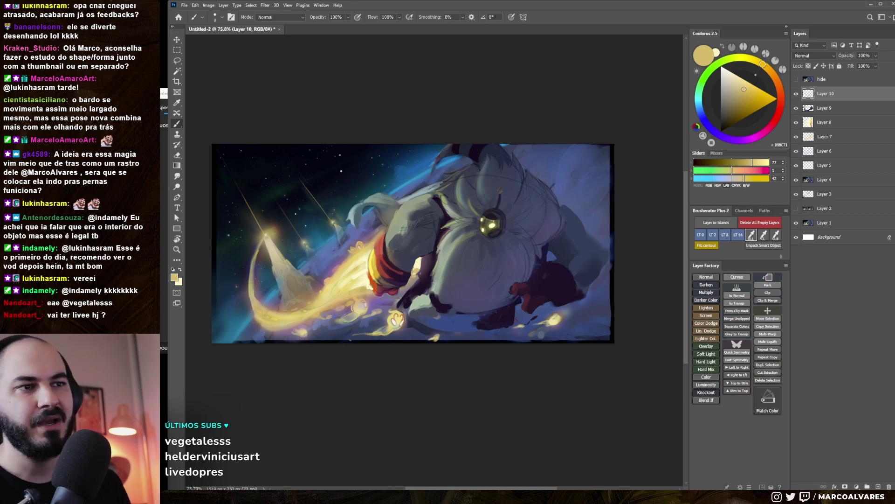
Sample a dark purple shadow colour, enlarge the brush, and zoom out with the view mirrored
alt+click(424, 297)
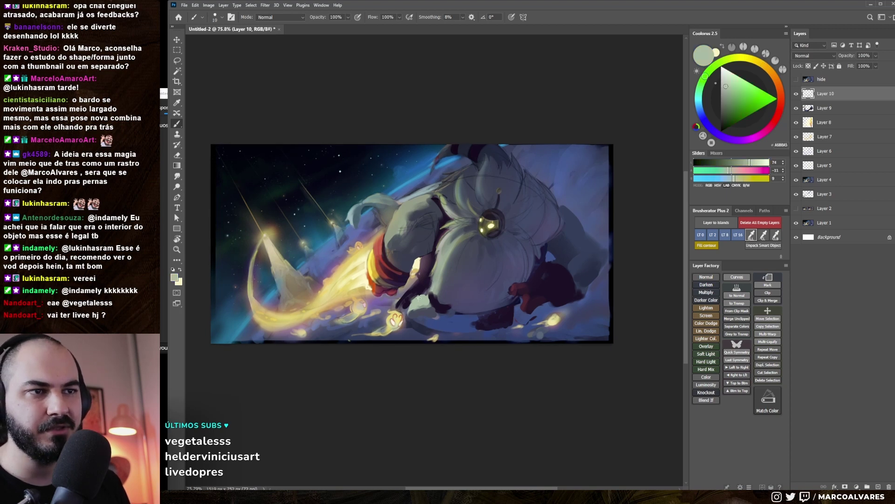
alt+click(413, 295)
key(bracketright)
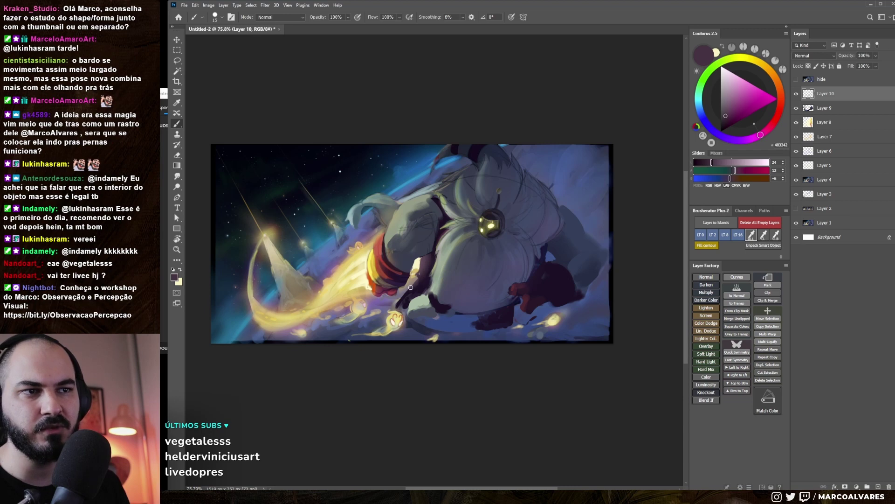
key(z)
drag(422, 317, 412, 344)
key(h)
key(h)
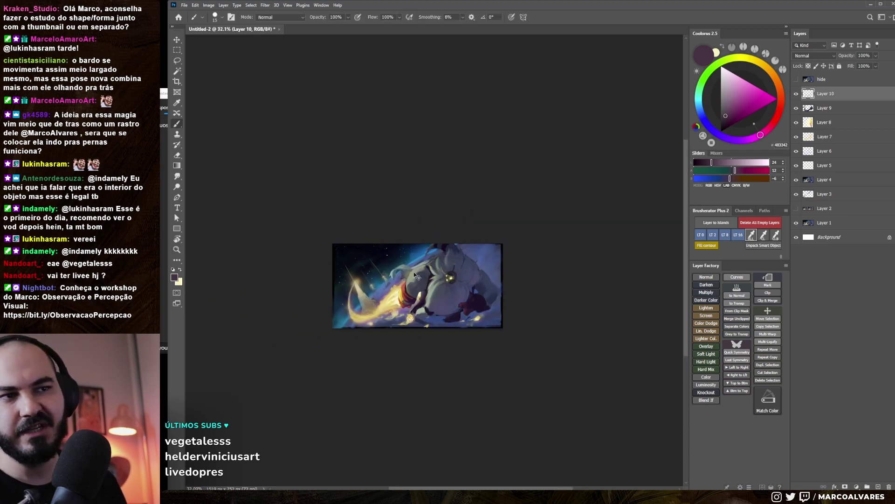
drag(415, 272, 465, 276)
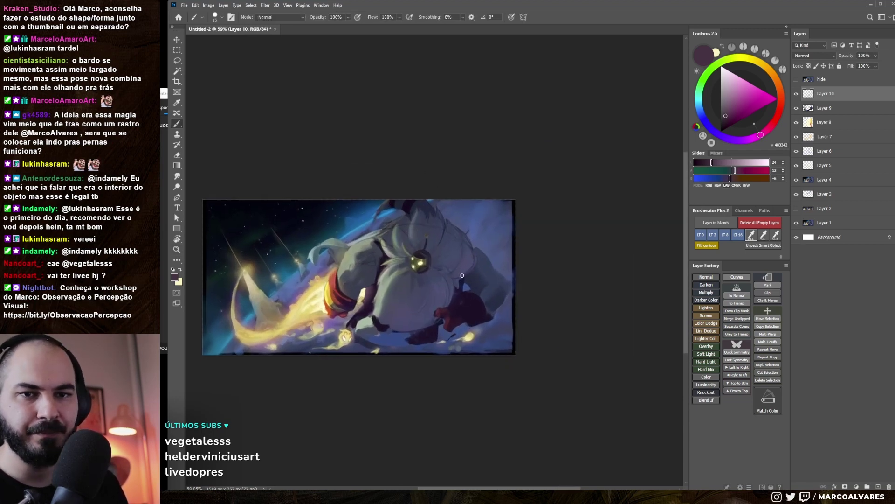
Sample a deep navy, unflip the view at actual size, and settle on muted blue-grey
alt+click(474, 289)
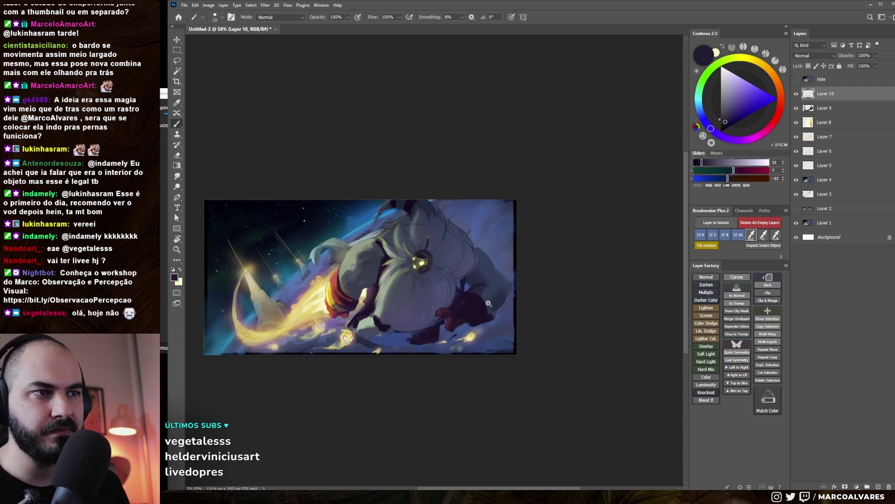
scroll(489, 302, down, 5)
key(h)
key(h)
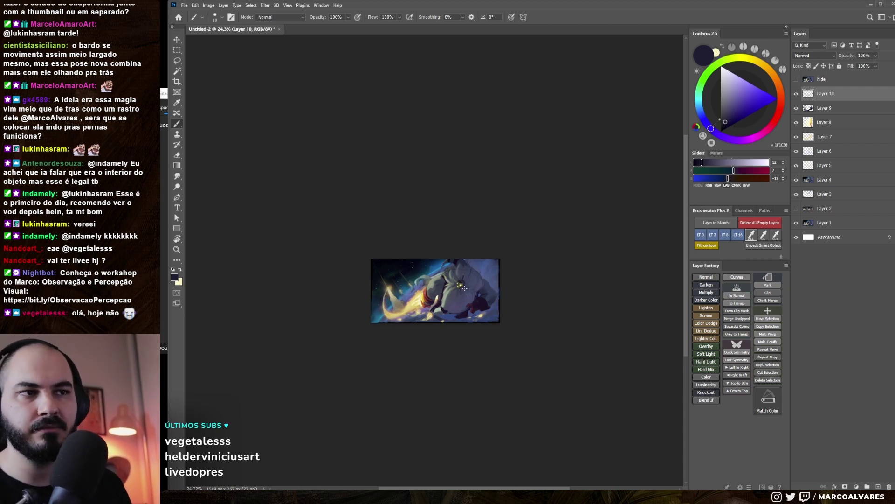
key(ctrl+1)
alt+click(506, 256)
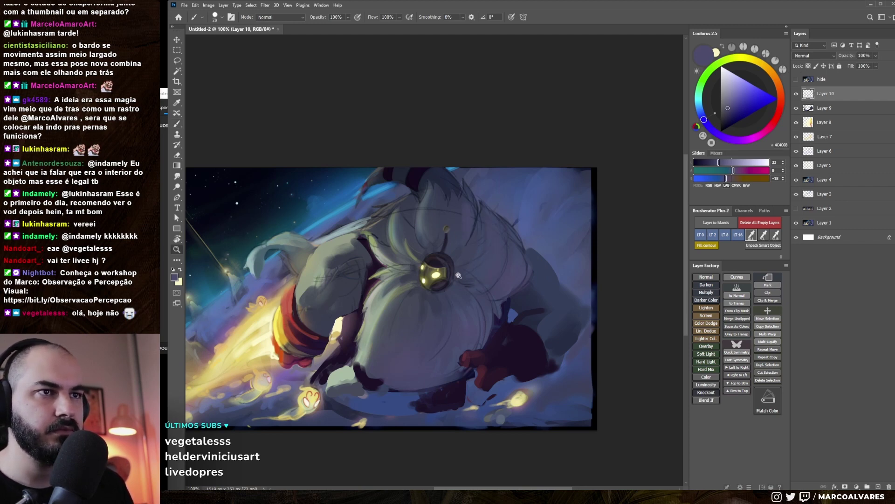
Zoom in on the creature's head and add a short dark shadow stroke there
scroll(462, 235, down, 5)
drag(491, 273, 463, 236)
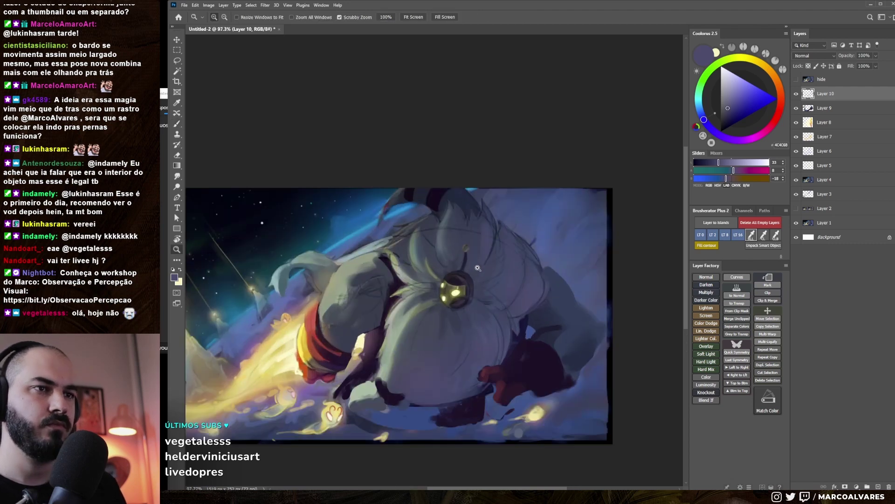
key(b)
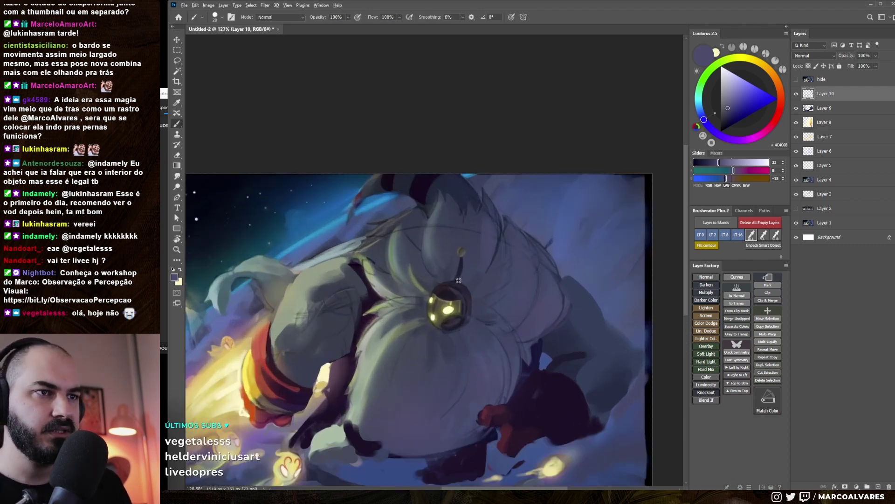
alt+click(458, 277)
drag(448, 255, 458, 268)
Sample slate blue, grey, brown and dark purple from the fur, ending on slate blue
alt+click(457, 259)
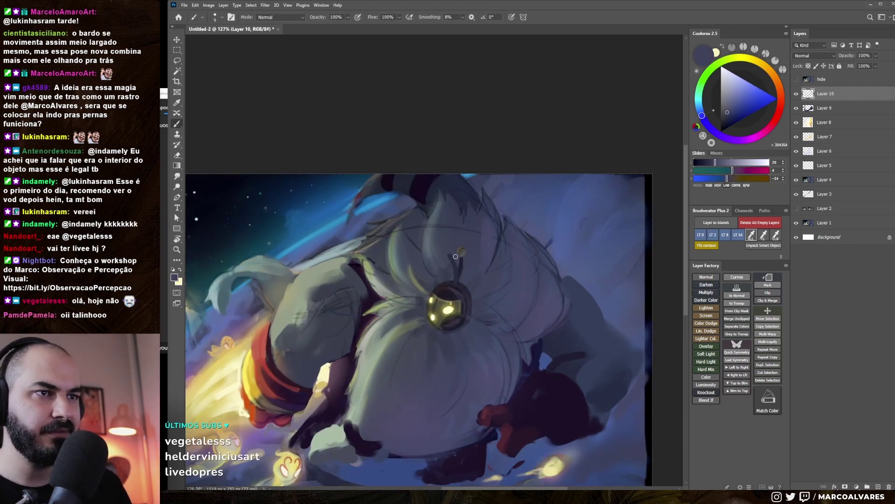
alt+click(460, 246)
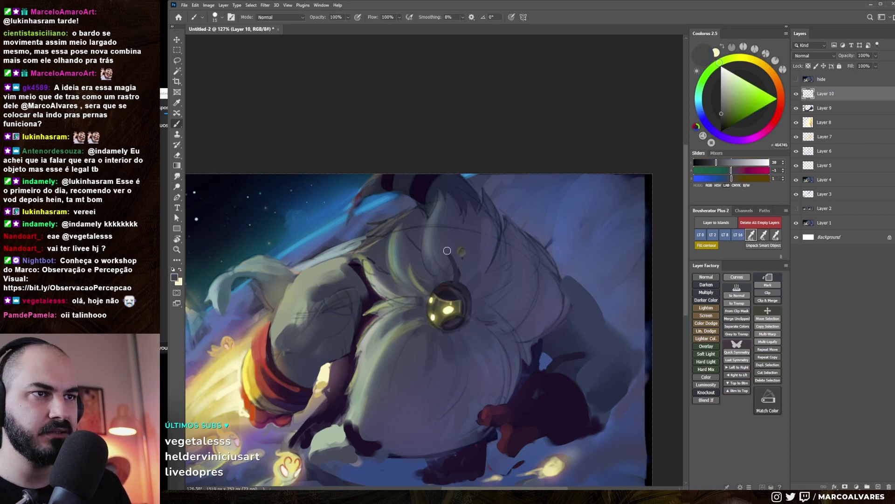
alt+click(444, 250)
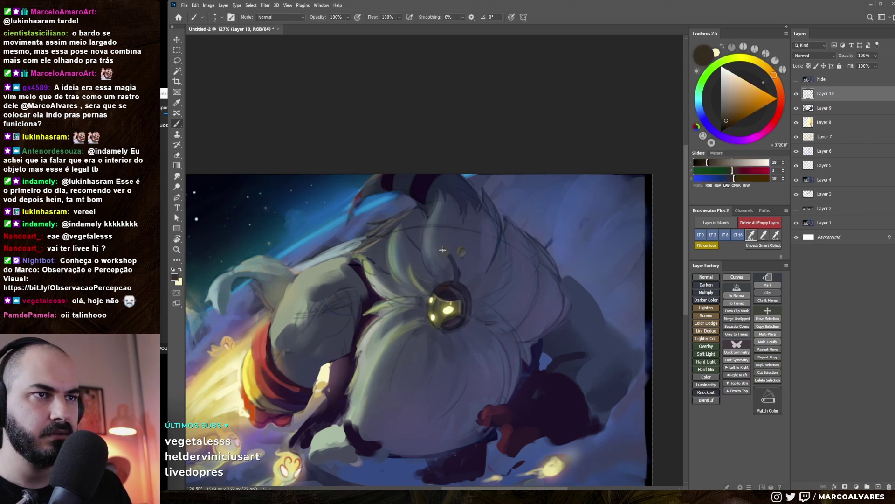
alt+click(457, 249)
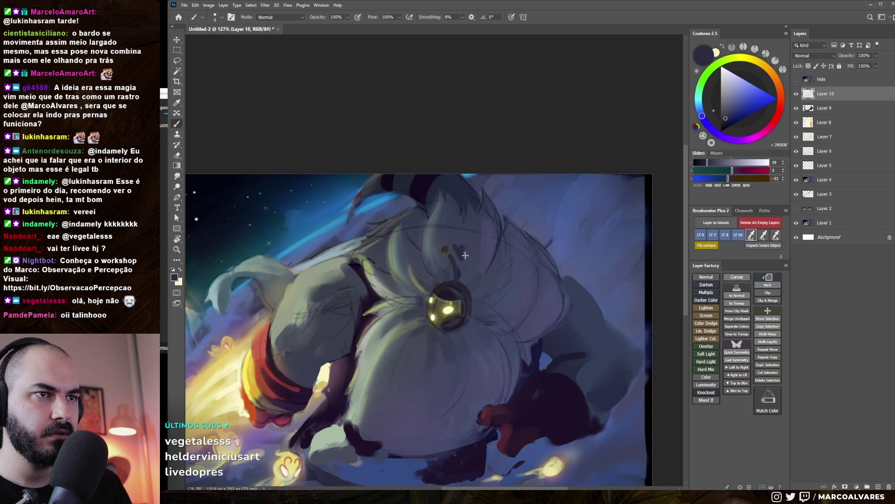
alt+click(458, 245)
scroll(475, 268, down, 3)
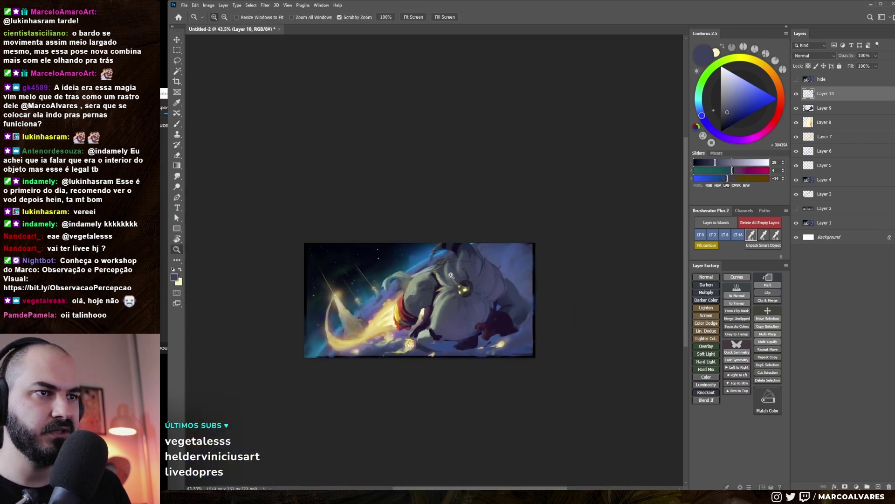
Toggle the 'hide' comparison layer on and off repeatedly to compare versions
key(ctrl+comma)
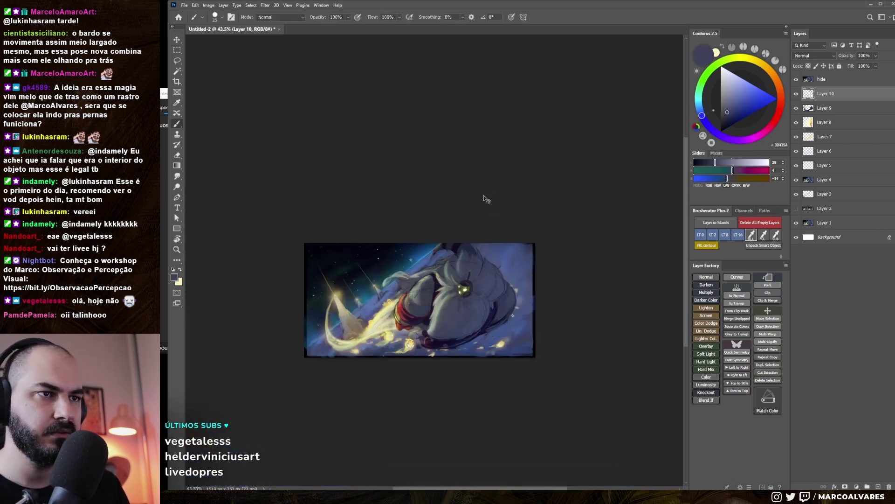
key(ctrl+comma)
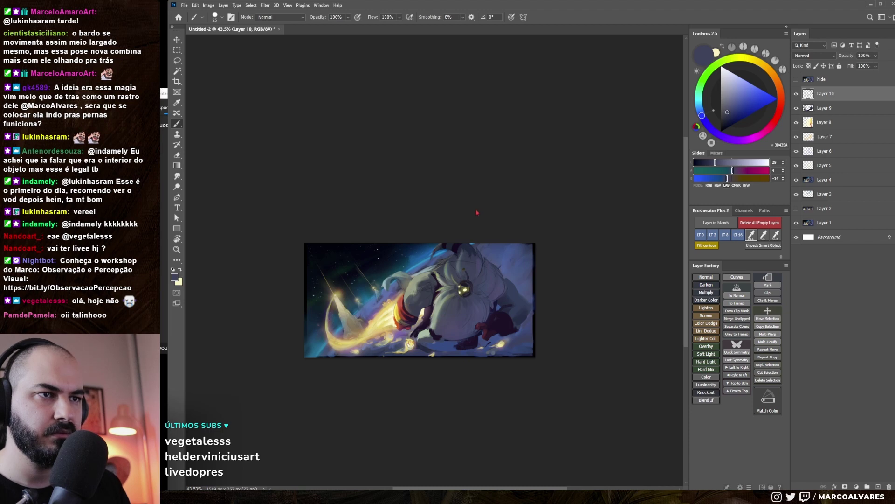
key(ctrl+comma)
key(ctrl+comma)
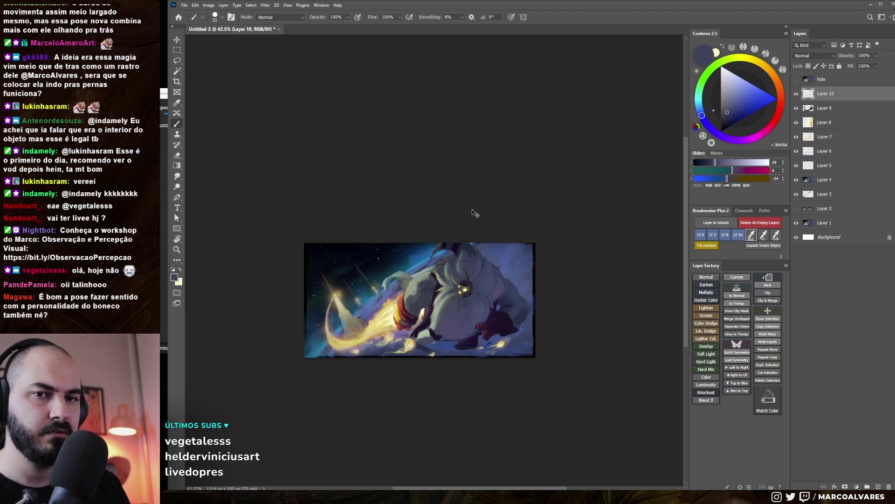
key(ctrl+comma)
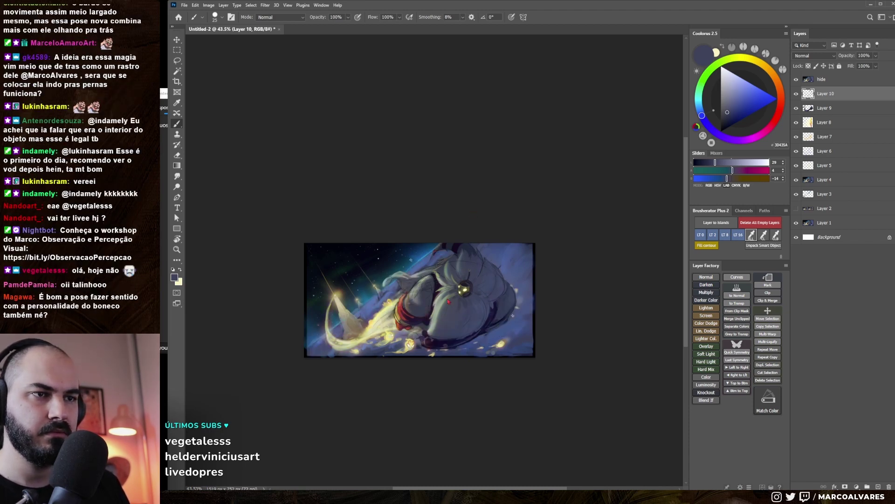
key(ctrl+comma)
Paint a dark purple shadow stroke along the leg, then mirror and hide the comparison layer
scroll(448, 324, up, 5)
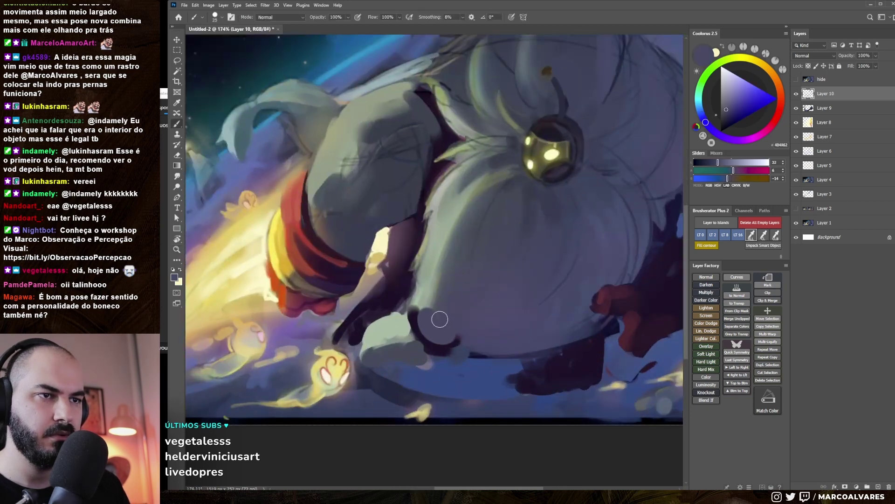
alt+click(426, 291)
alt+click(420, 326)
drag(410, 315, 417, 347)
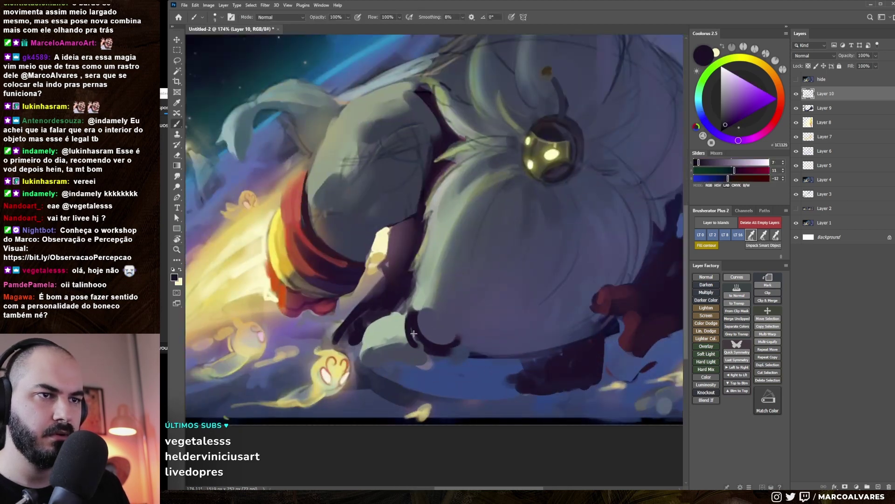
scroll(511, 252, down, 10)
key(h)
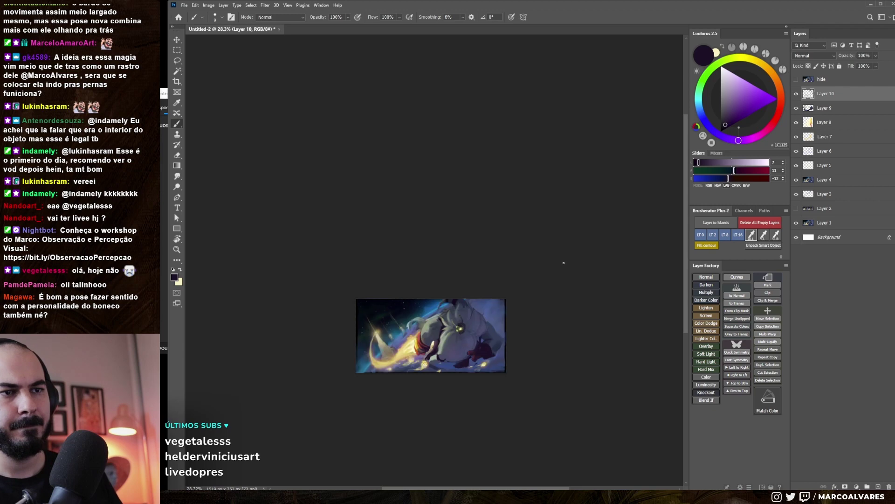
key(ctrl+comma)
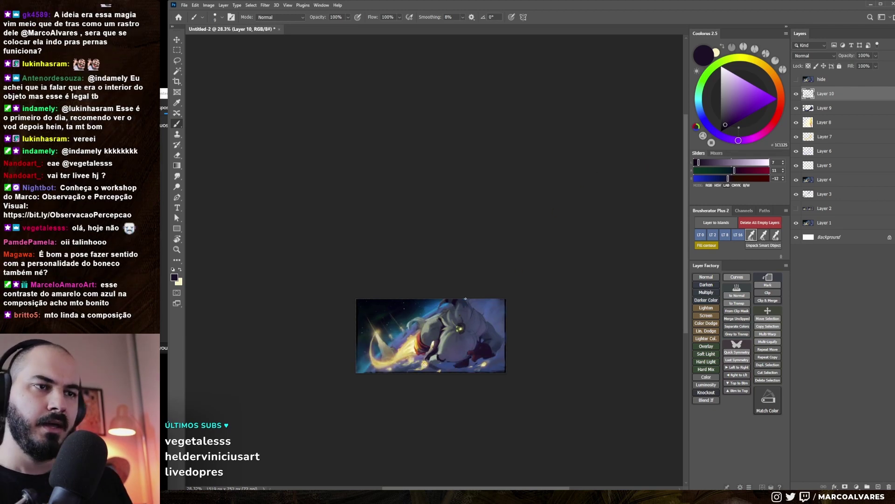
scroll(457, 351, up, 8)
Try a magenta stroke and undo it, pick dark purple, then swap back to magenta
key(x)
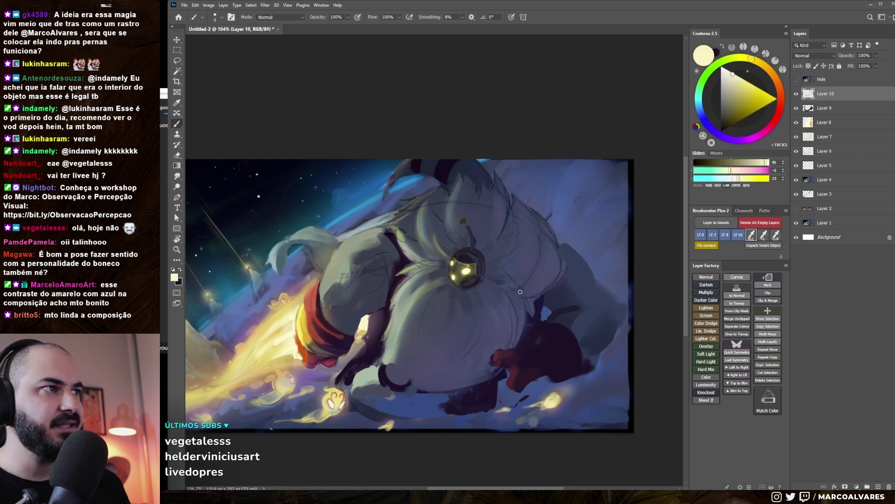
click(754, 137)
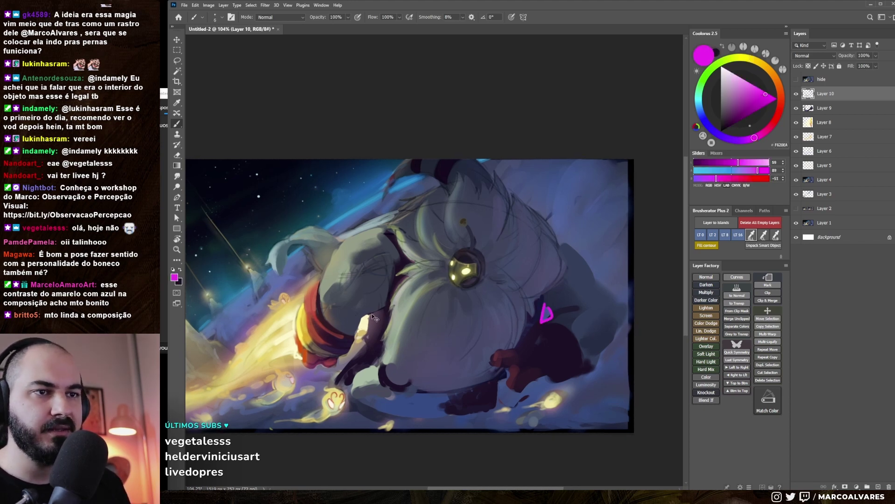
key(ctrl+z)
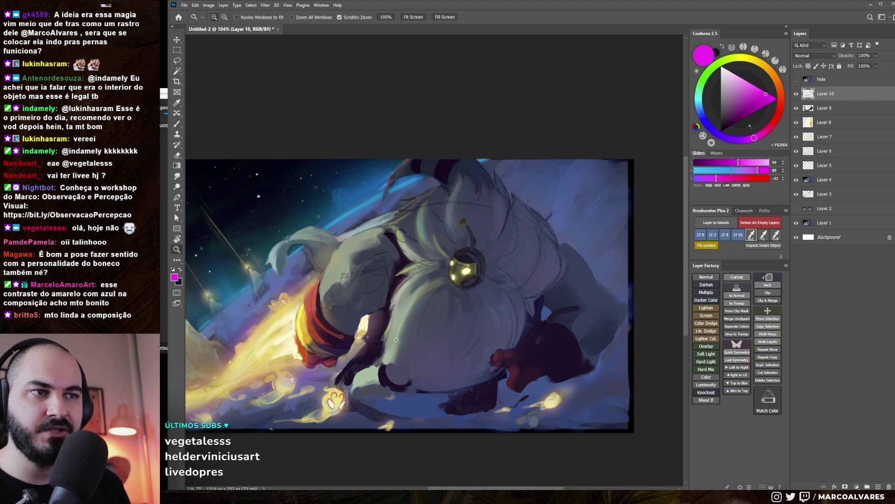
scroll(378, 342, down, 3)
scroll(482, 338, up, 3)
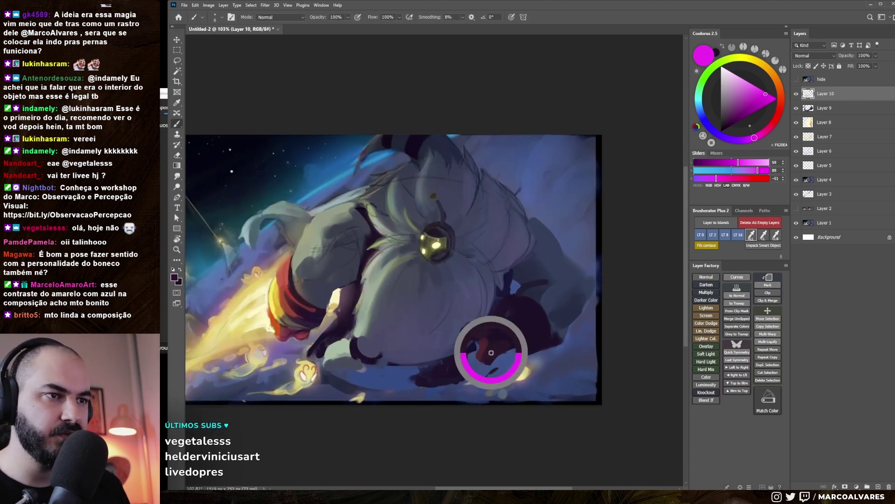
alt+click(492, 353)
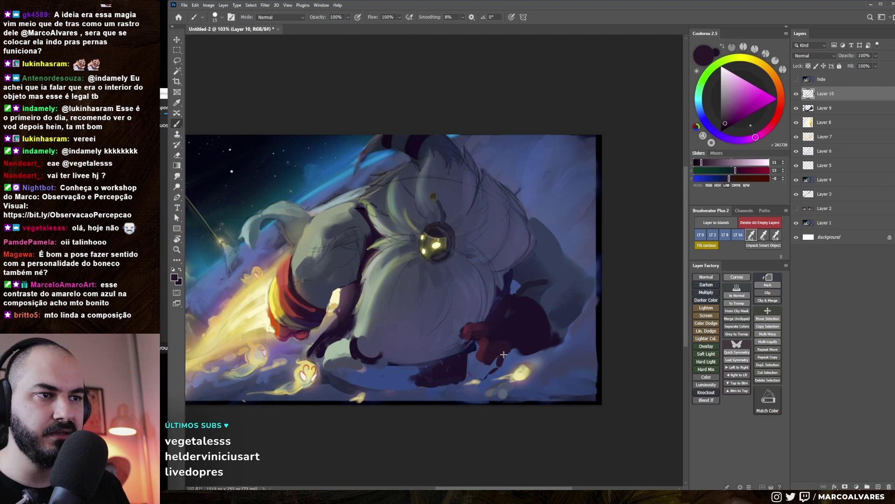
drag(484, 330, 488, 349)
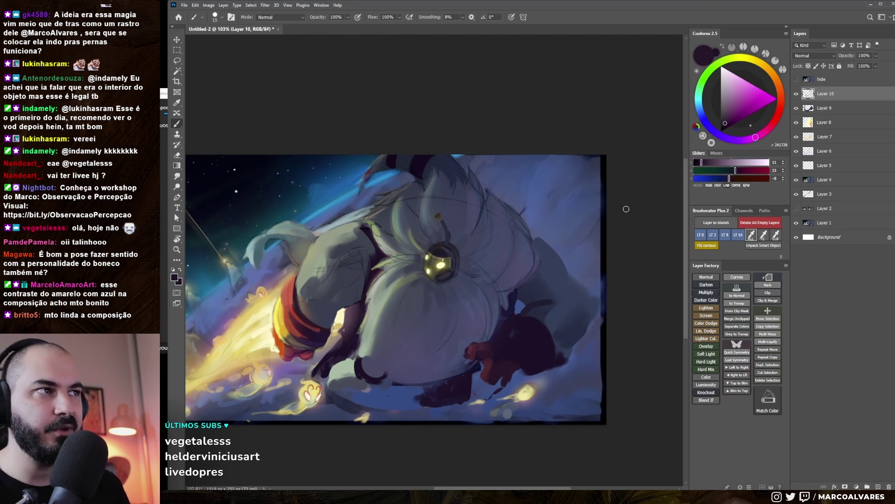
key(x)
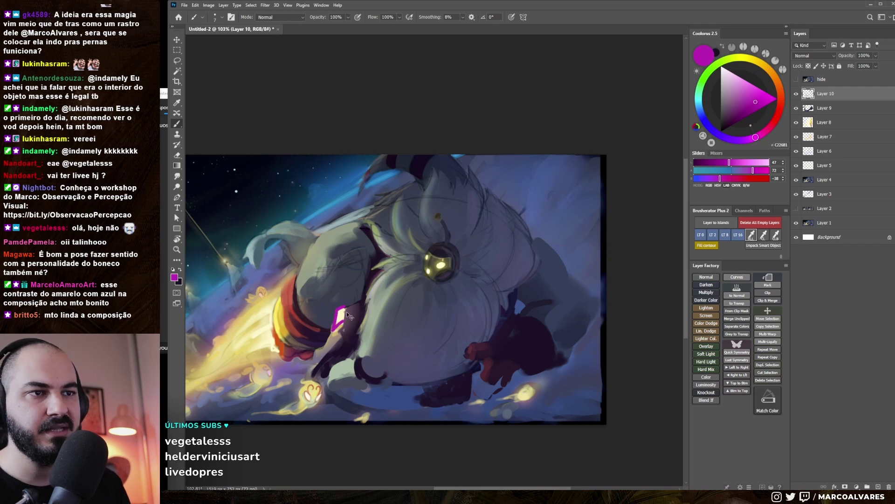
scroll(345, 316, down, 3)
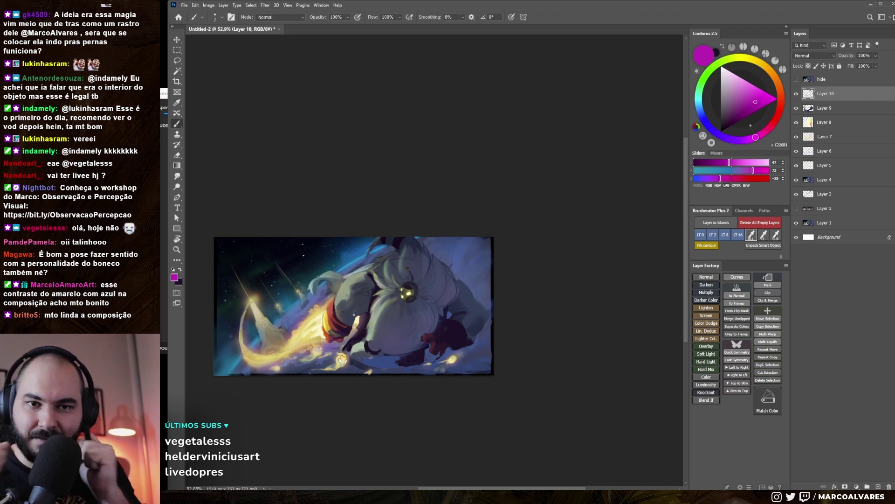
Sample greyish and dark purples, try magenta, and mirror the canvas to check composition
scroll(445, 335, up, 1)
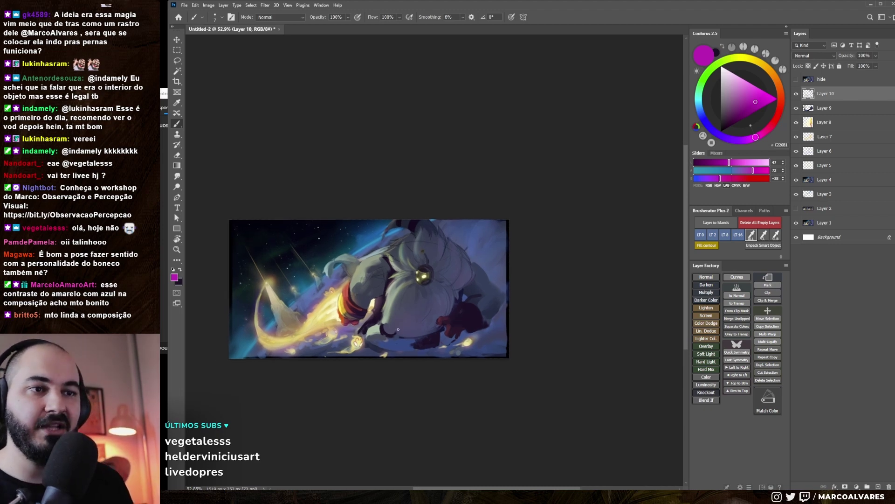
scroll(373, 332, up, 3)
alt+click(352, 331)
drag(352, 331, 368, 337)
alt+click(365, 330)
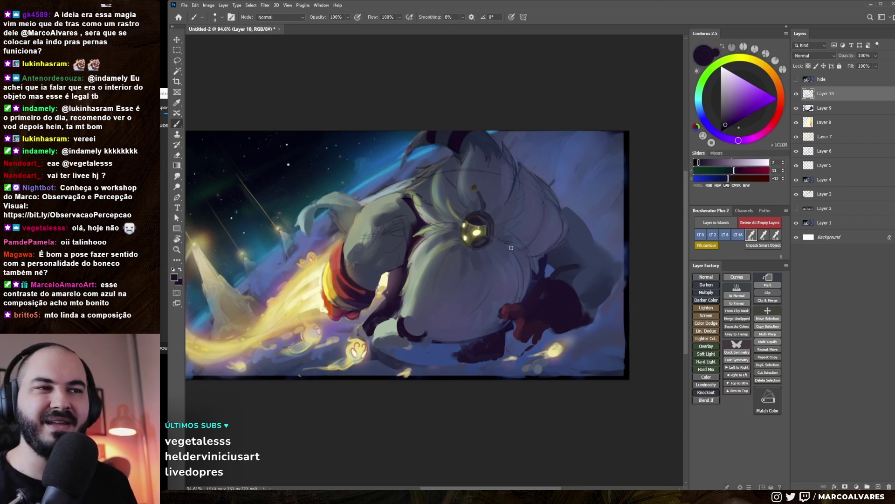
click(753, 138)
click(757, 102)
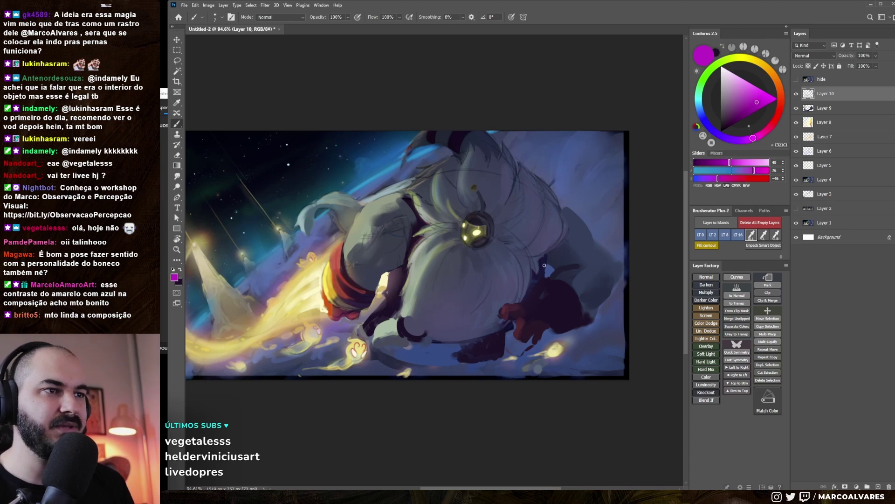
key(h)
scroll(627, 96, down, 5)
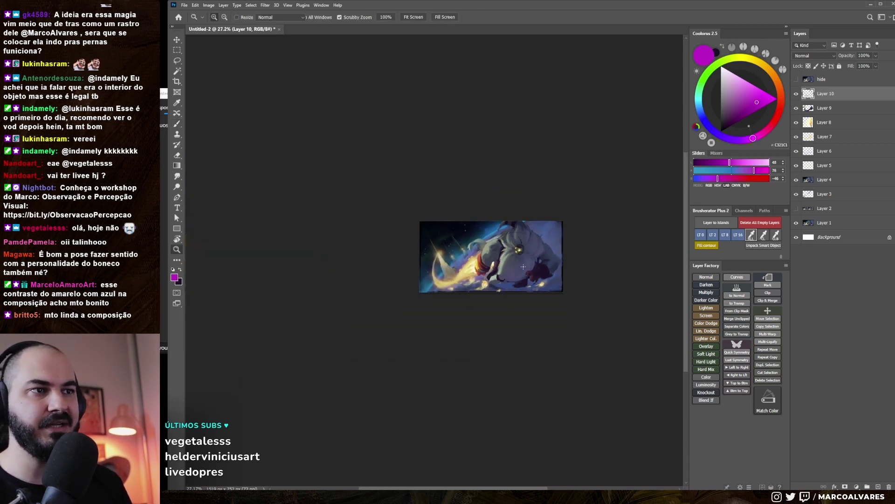
key(h)
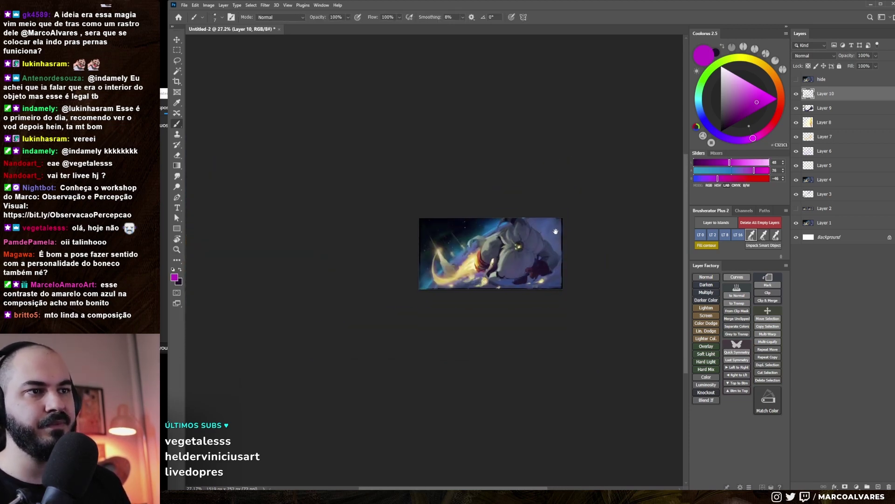
scroll(505, 280, up, 5)
Resample dark plum from the painting and add a Soft Light layer above Layer 10
drag(505, 280, 486, 260)
alt+click(479, 286)
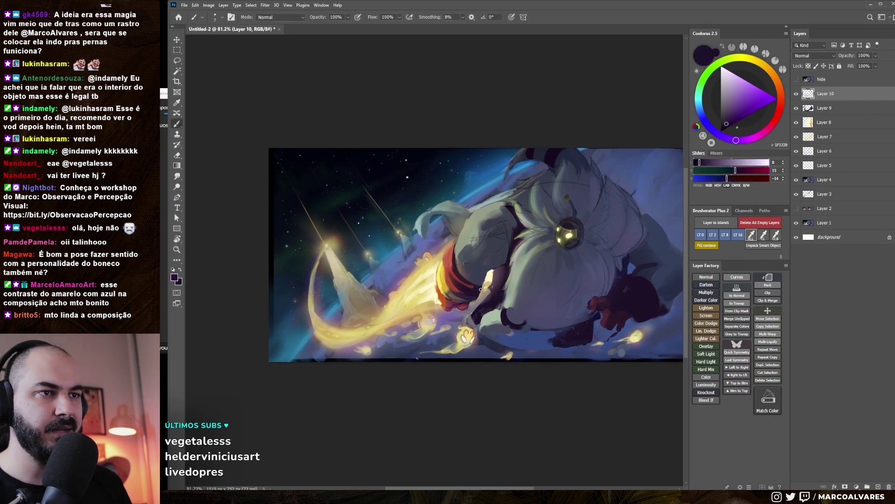
alt+click(485, 284)
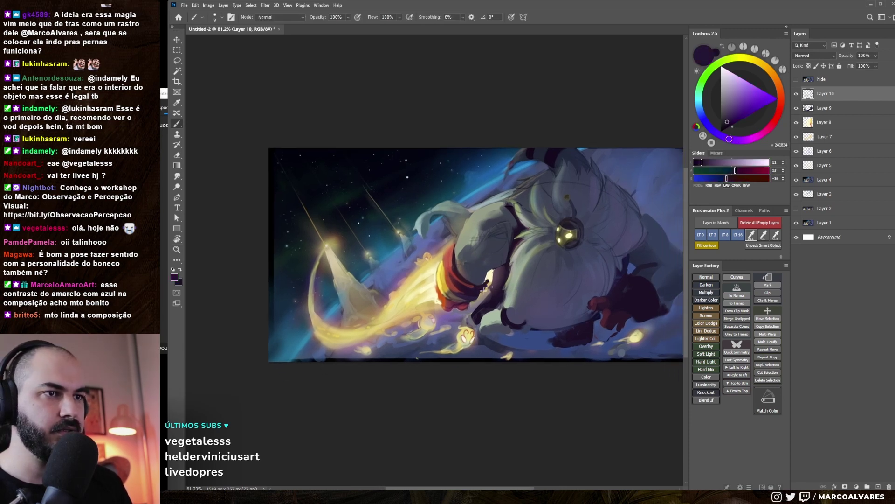
scroll(473, 294, down, 2)
scroll(466, 307, up, 1)
mouse_move(466, 306)
mouse_down()
mouse_move(486, 255)
mouse_move(450, 262)
mouse_up()
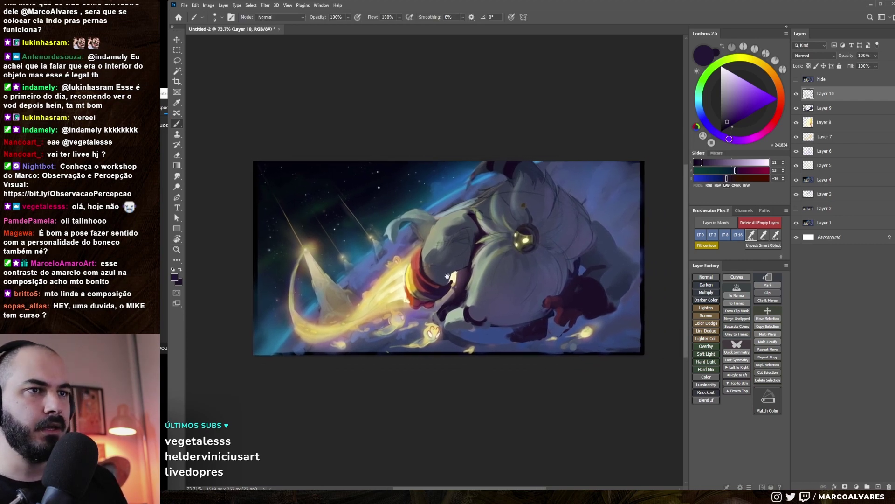
click(706, 353)
right_click(458, 280)
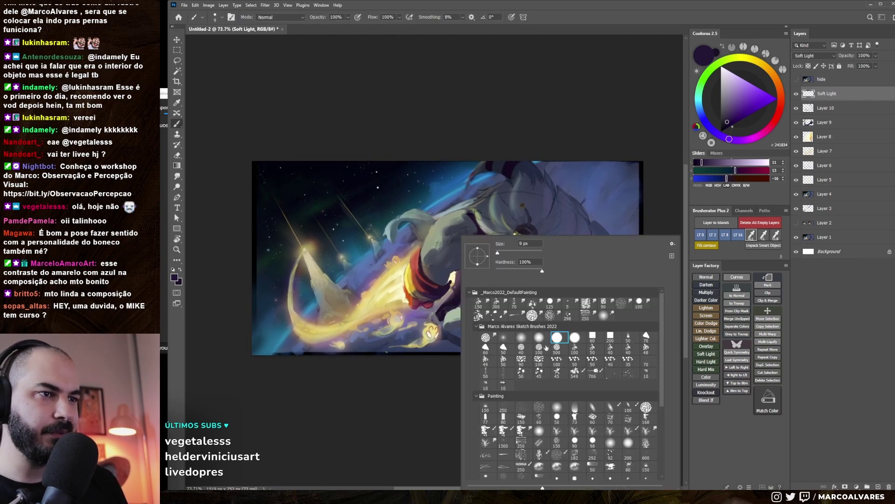
Choose a glaze brush and pick a lighter yellow-green in the colour wheel
double_click(528, 338)
drag(380, 396, 417, 396)
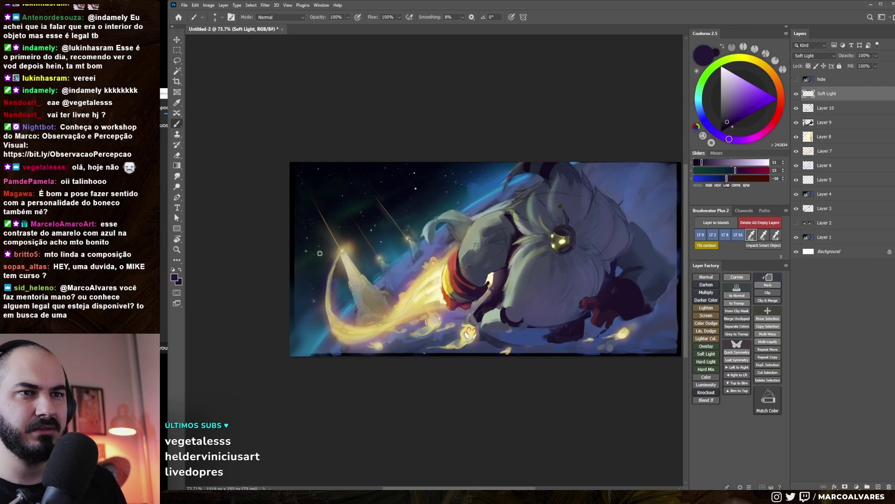
click(716, 64)
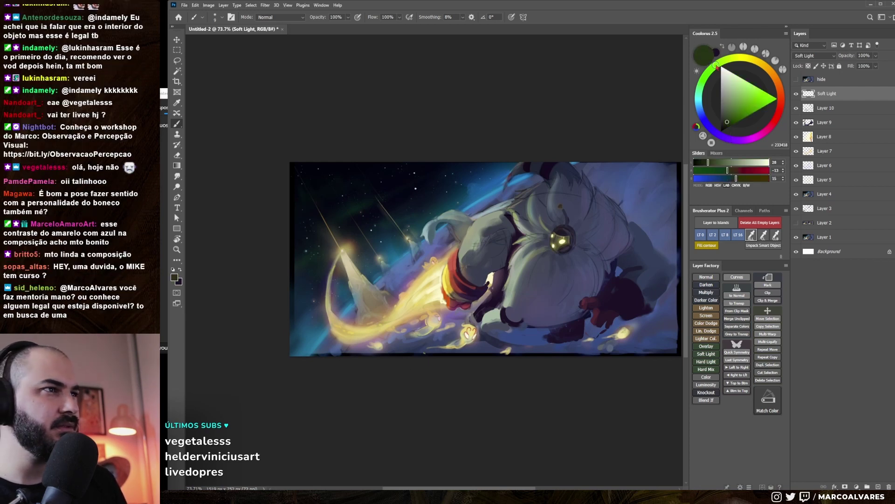
click(733, 111)
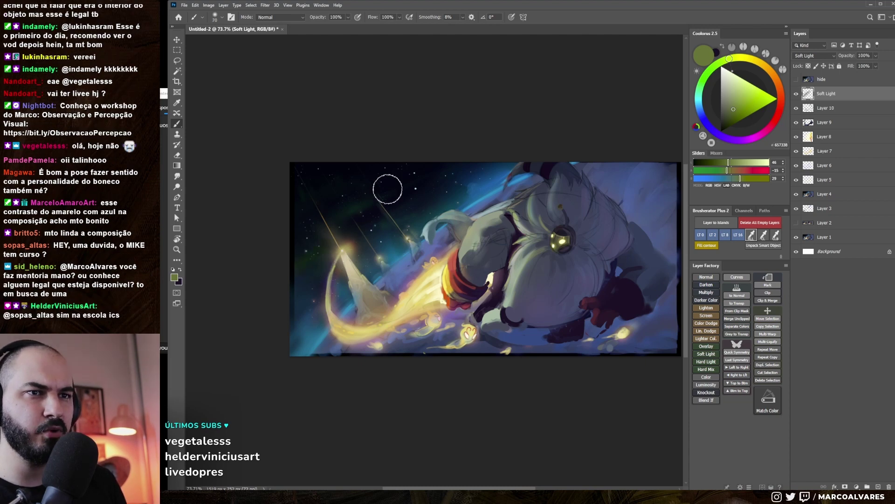
click(736, 98)
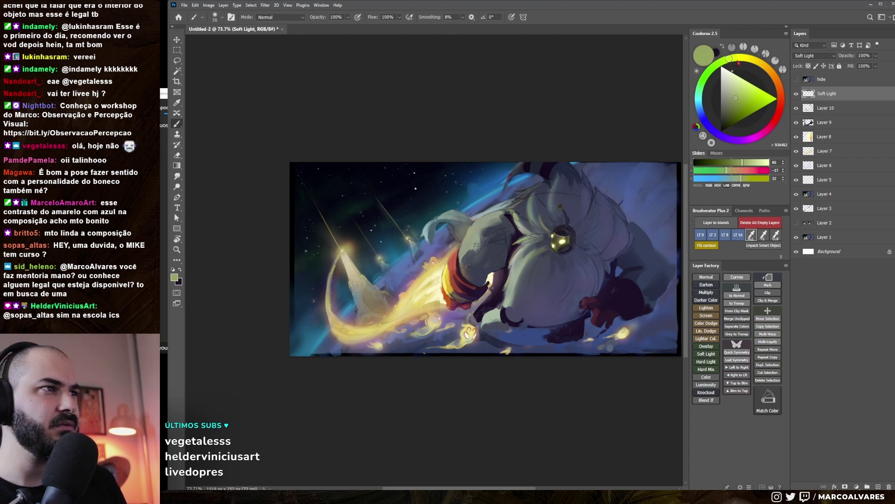
click(738, 57)
Switch to another soft brush, set a mid green, enlarge it, and paint a glow near the comet tip
key(bracketleft)
key(bracketleft)
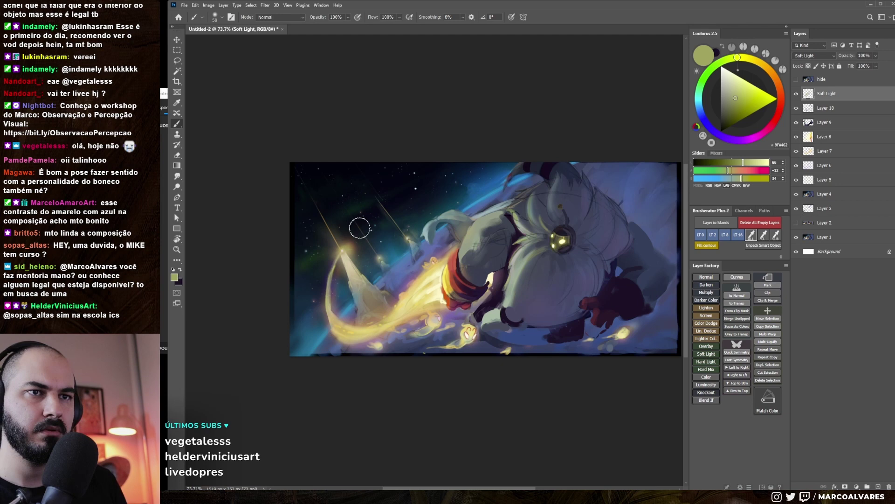
right_click(381, 212)
click(423, 312)
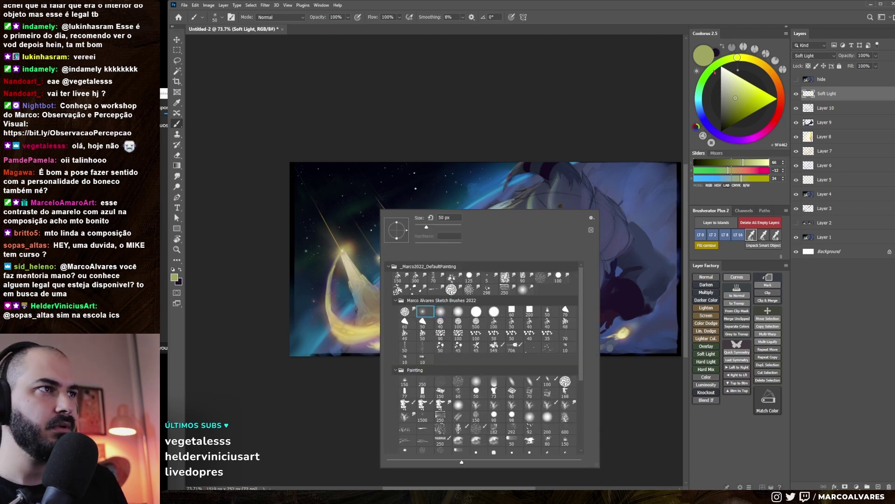
click(714, 67)
drag(712, 81, 708, 73)
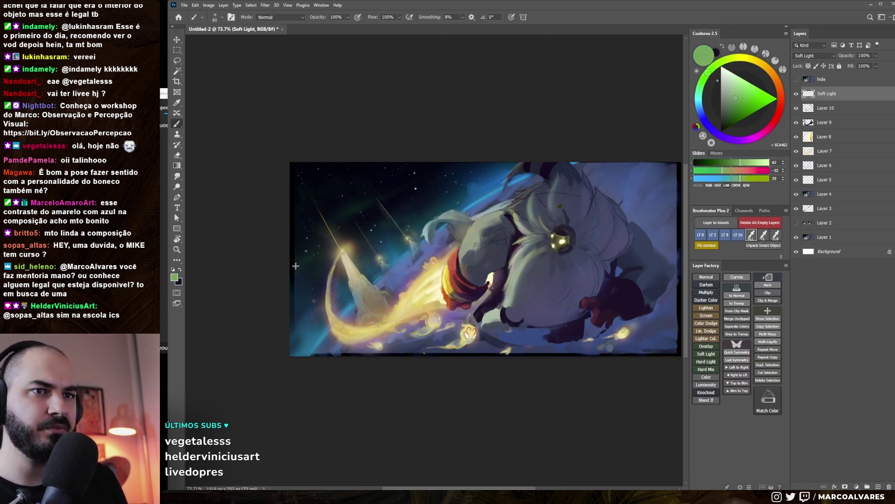
key(bracketright)
key(bracketright)
key(bracketright)
click(703, 83)
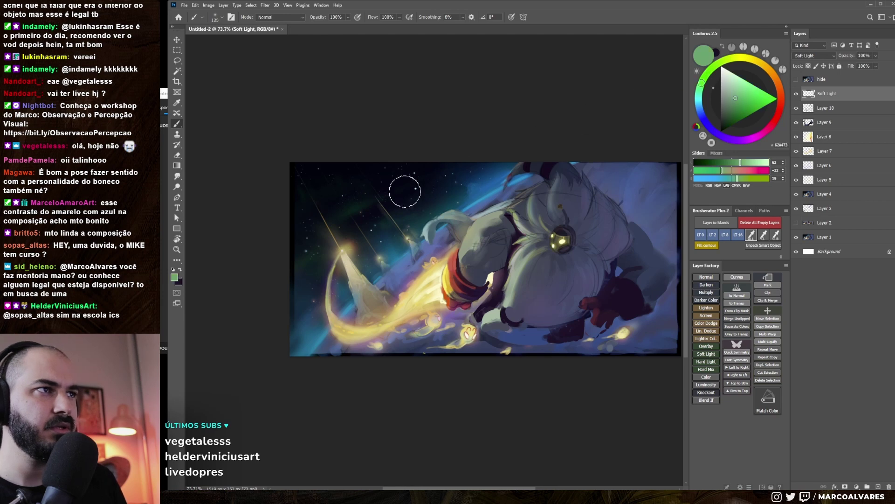
key(bracketright)
key(bracketright)
key(bracketright)
drag(315, 239, 310, 256)
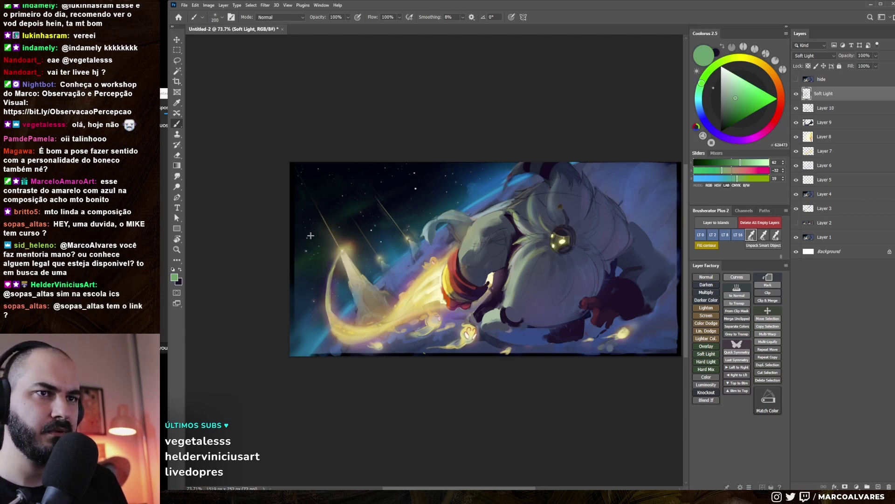
Pick a deeper blue-grey paint colour and resize the brush
key(bracketright)
key(bracketright)
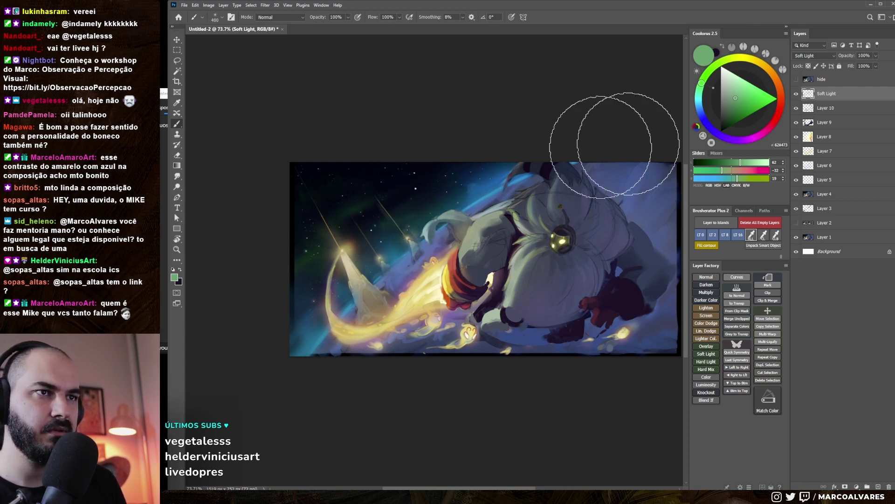
alt+click(588, 168)
drag(736, 99, 742, 104)
key(bracketleft)
key(bracketleft)
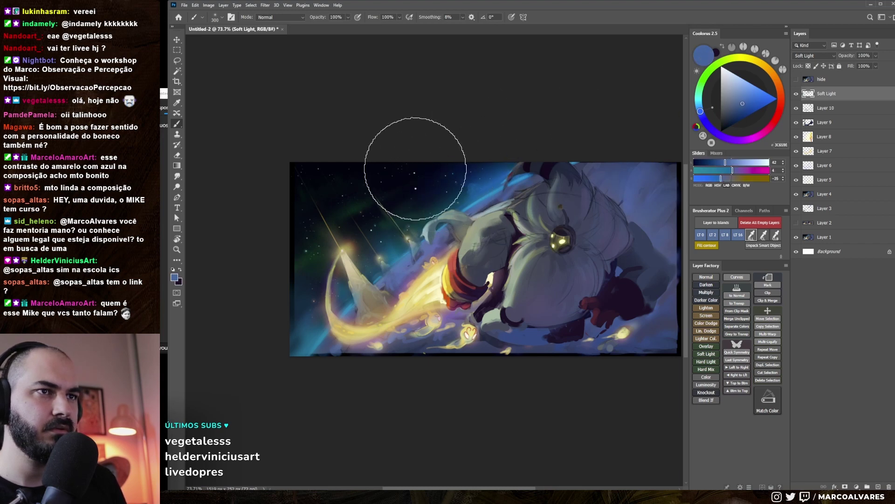
key(bracketright)
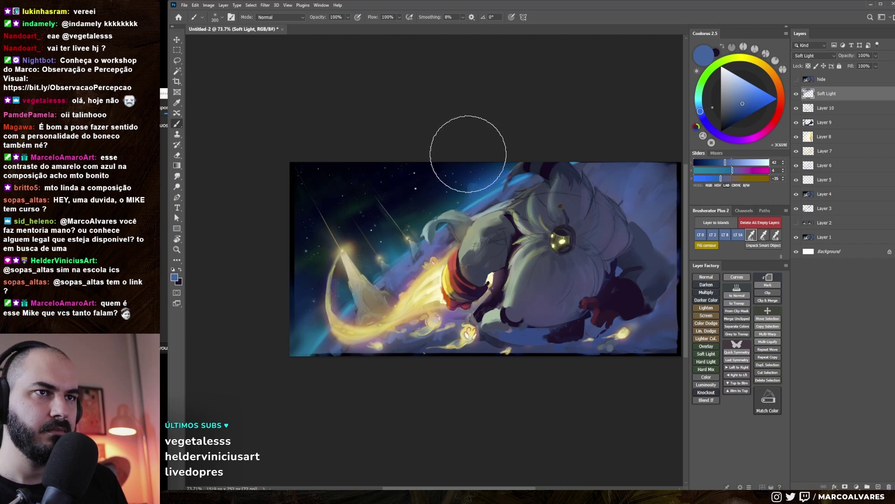
Zoom out to compare, undo the light overlay, and turn the hide layer off
drag(314, 281, 280, 281)
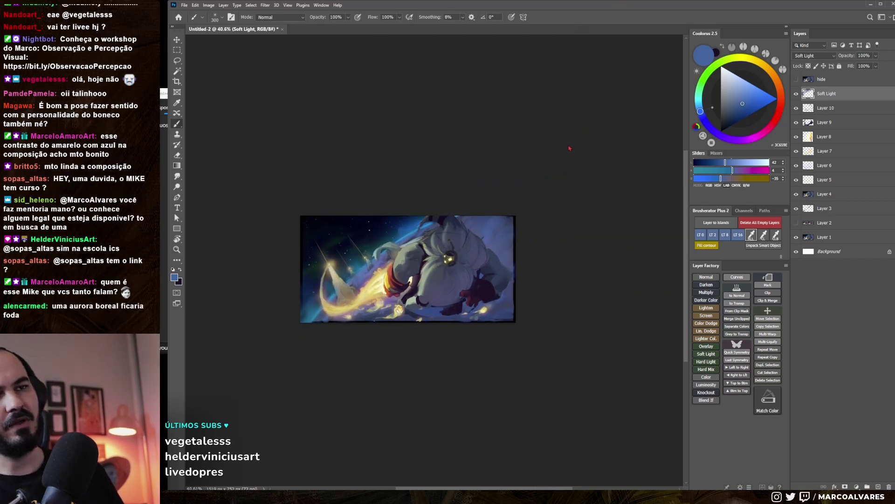
key(ctrl+z)
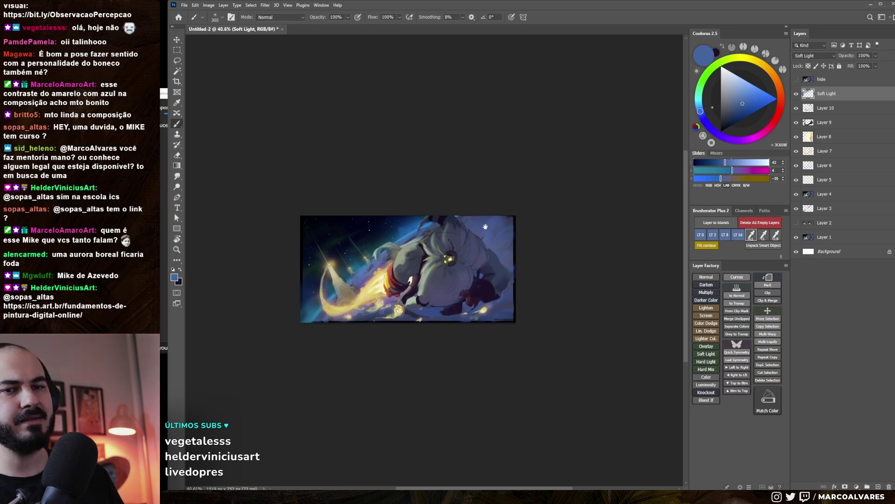
drag(453, 280, 506, 238)
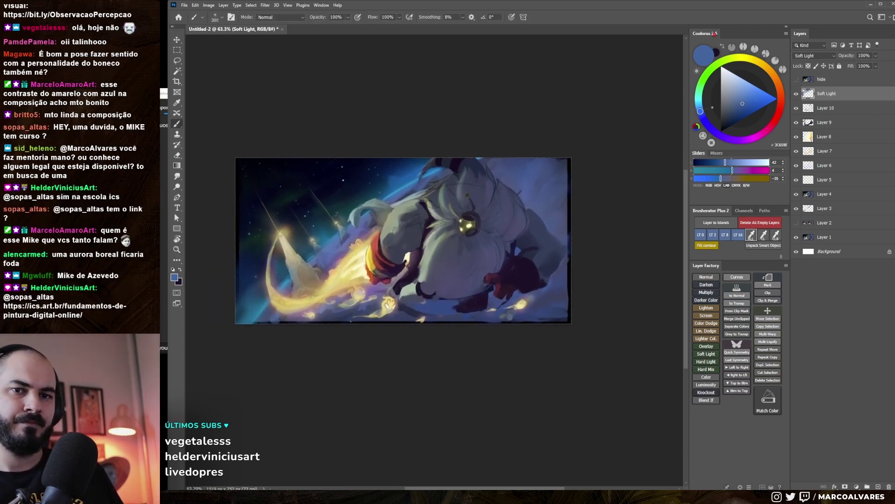
click(796, 79)
click(796, 79)
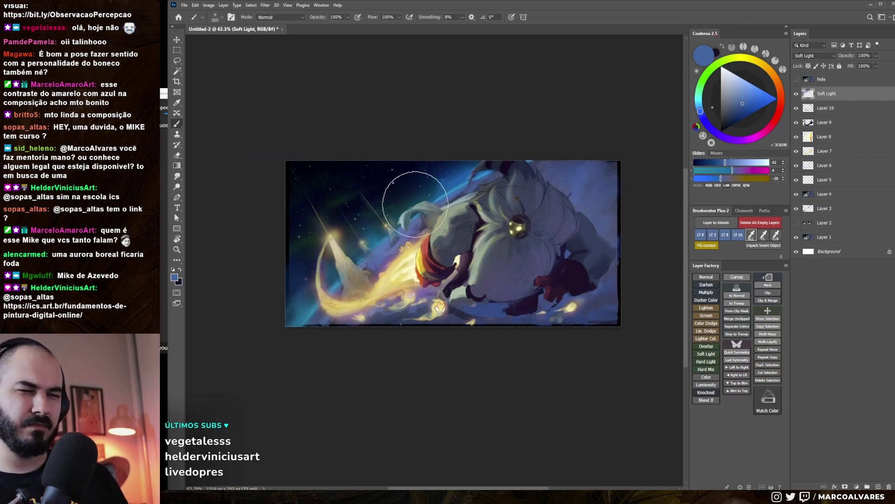
key(z)
drag(467, 270, 412, 272)
key(b)
scroll(454, 267, up, 5)
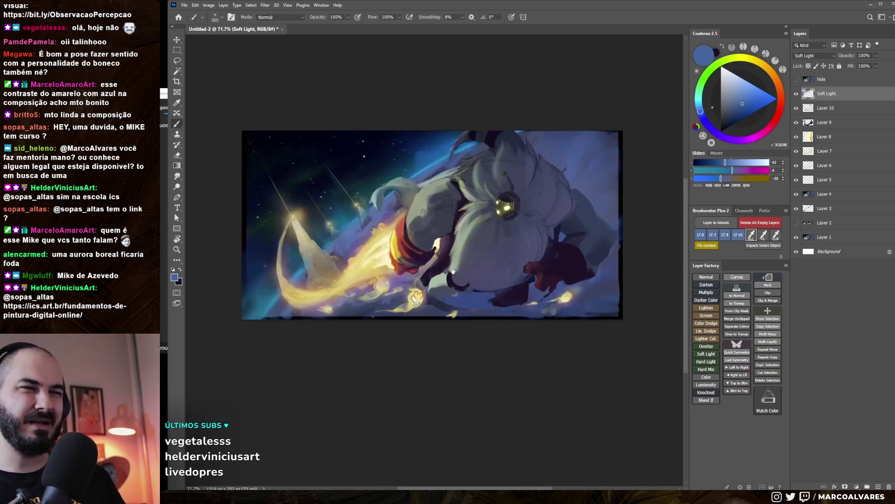
Pick a more saturated muted pink, check the browser reference, and add another Soft Light layer
alt+click(373, 275)
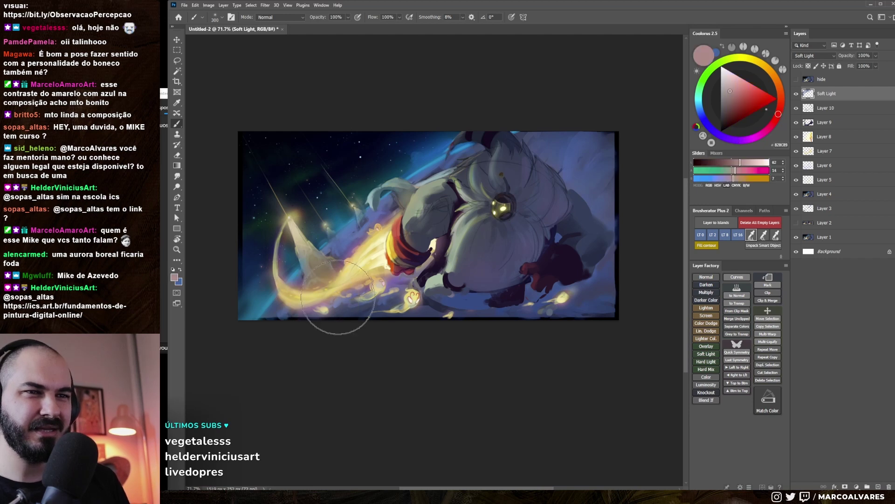
alt+click(327, 303)
key(bracketleft)
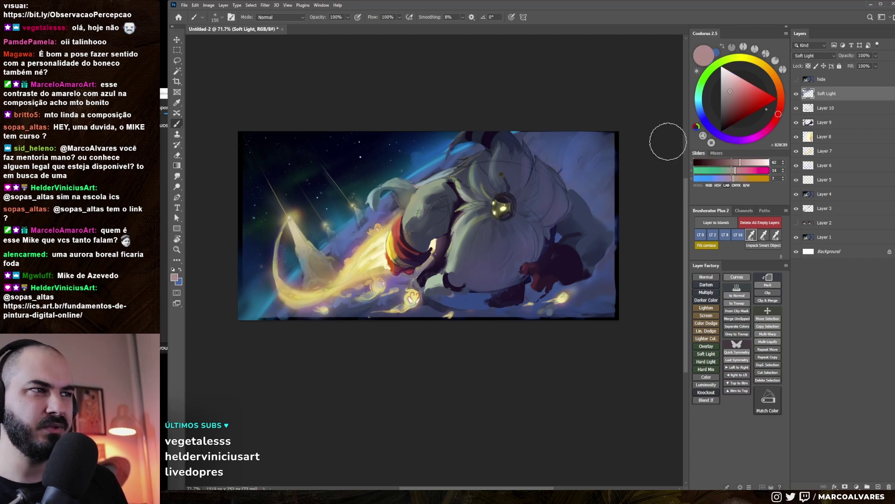
click(739, 97)
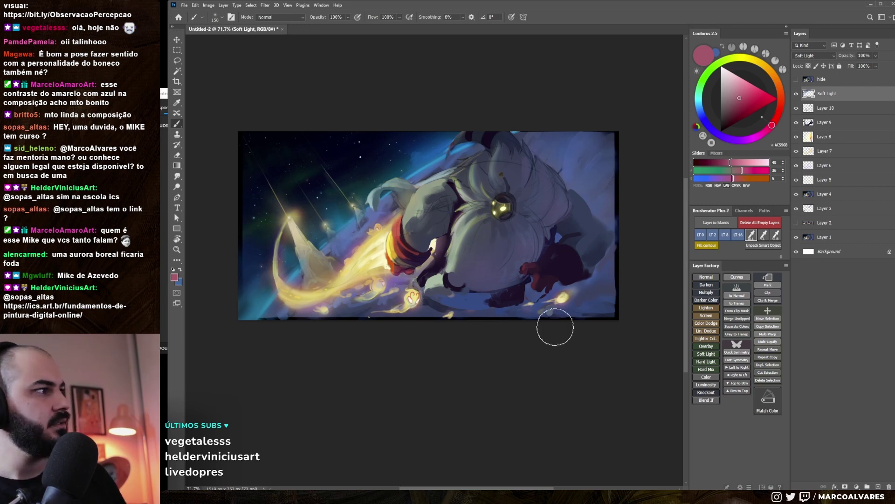
key(alt+Tab)
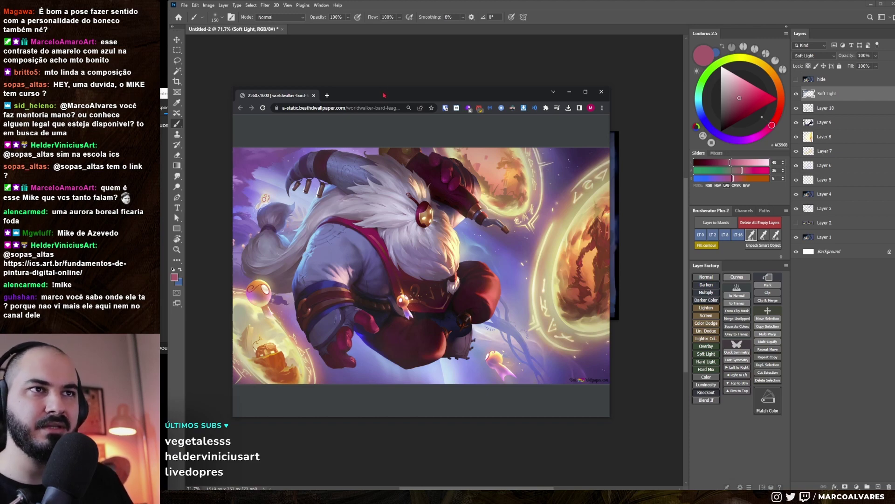
key(alt+Tab)
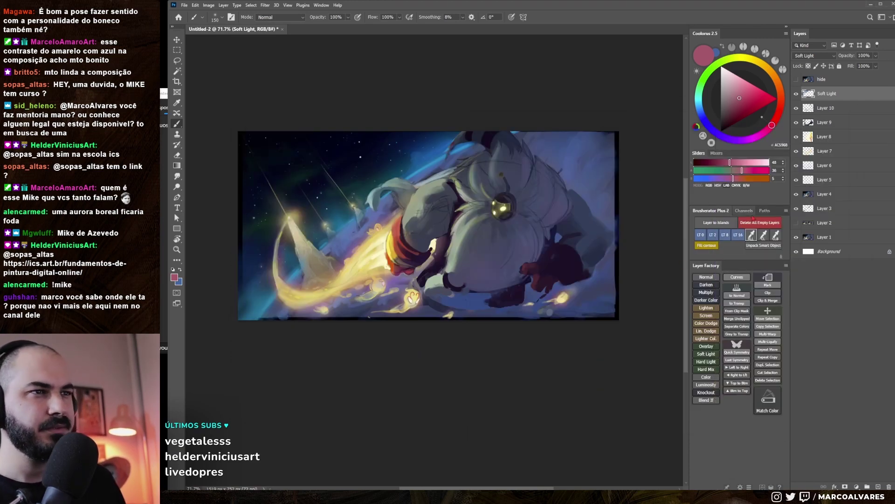
click(712, 353)
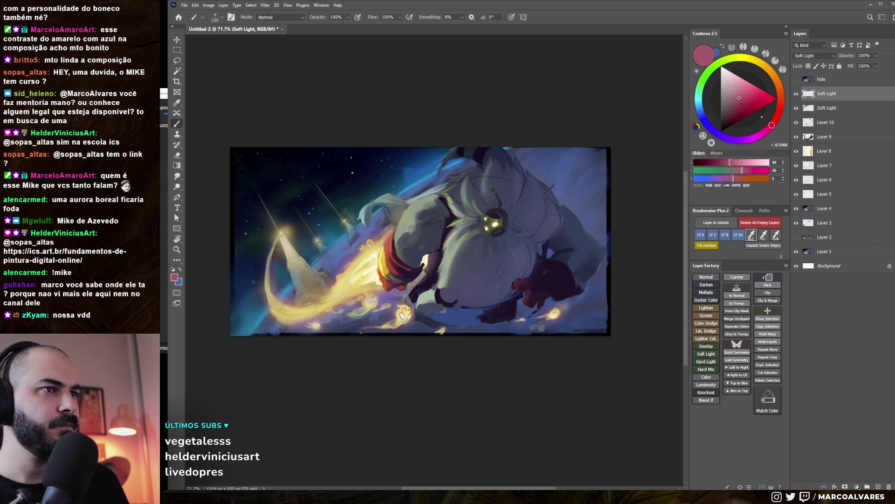
Pick a light lavender shifted toward blue and browse the brush presets
click(734, 80)
key(bracketleft)
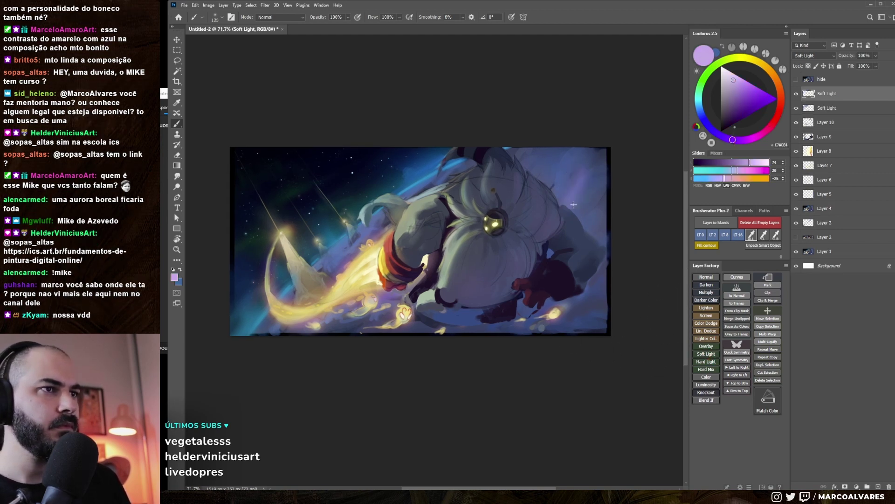
right_click(580, 154)
mouse_move(702, 132)
mouse_down()
mouse_move(688, 125)
mouse_move(698, 99)
mouse_up()
right_click(583, 186)
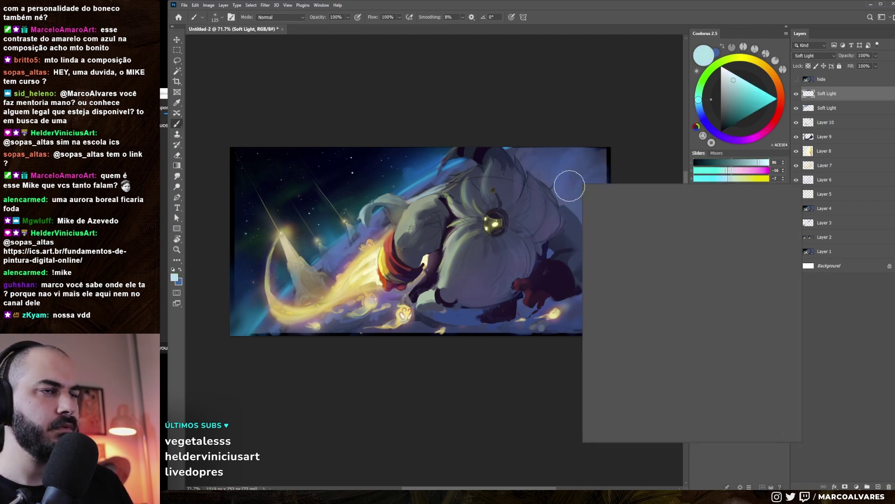
key(Escape)
right_click(556, 190)
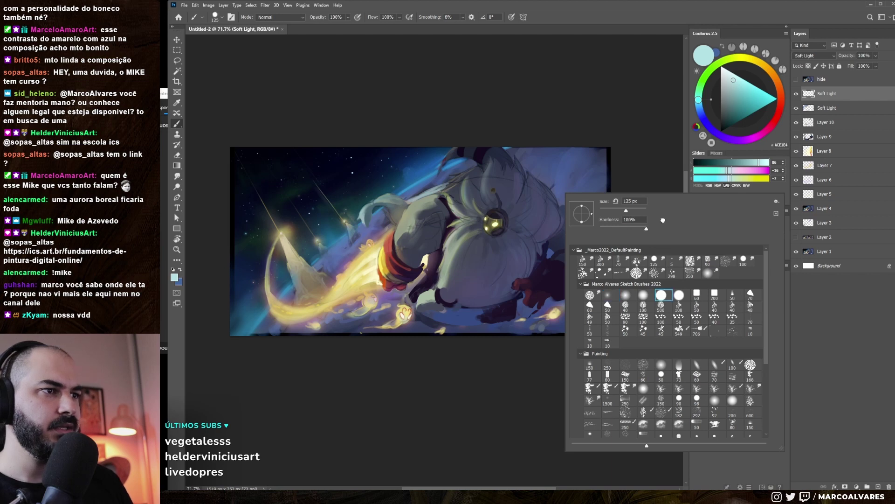
drag(652, 158, 608, 183)
Paint light strokes brightening the creature's right side with a newly chosen brush
key(l)
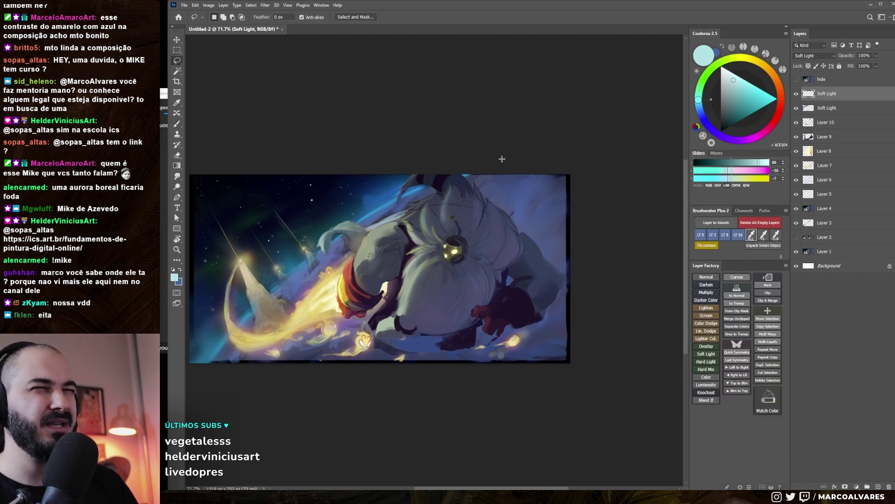
key(b)
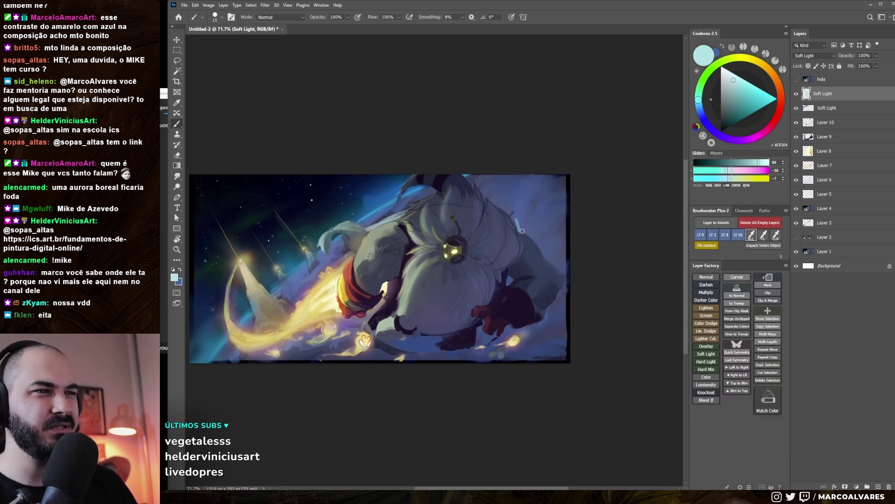
drag(524, 231, 543, 250)
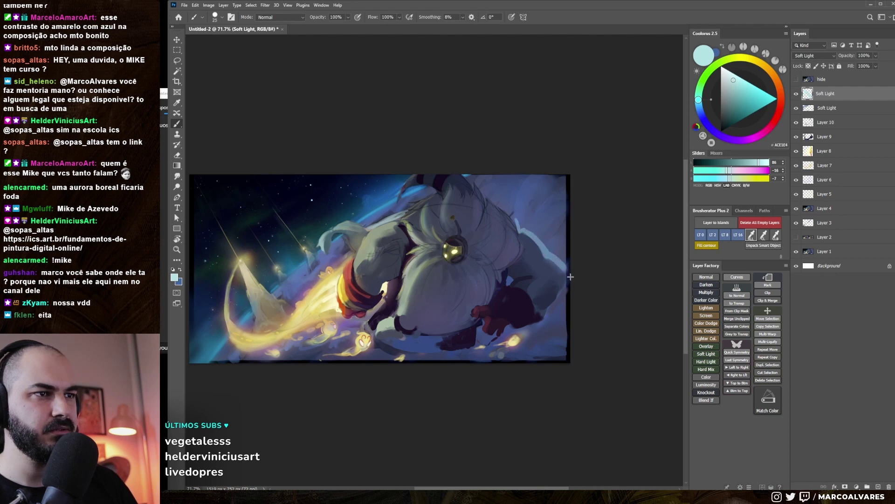
right_click(541, 191)
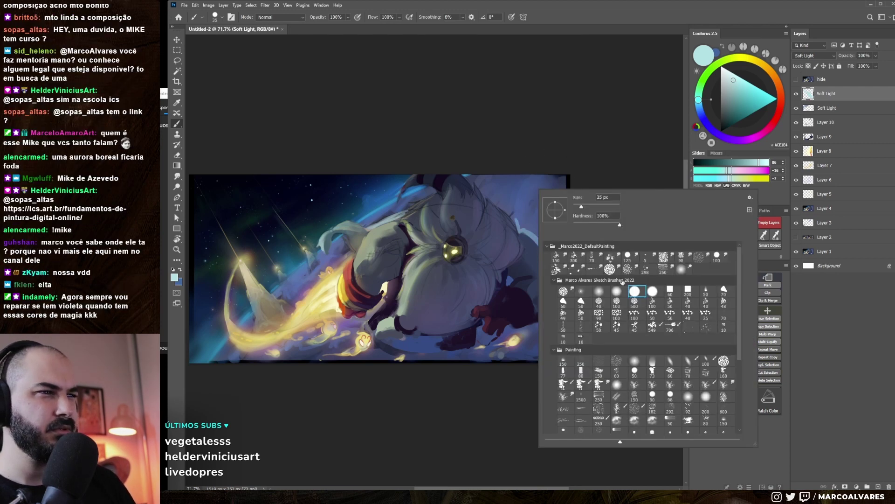
click(597, 174)
drag(546, 226, 563, 244)
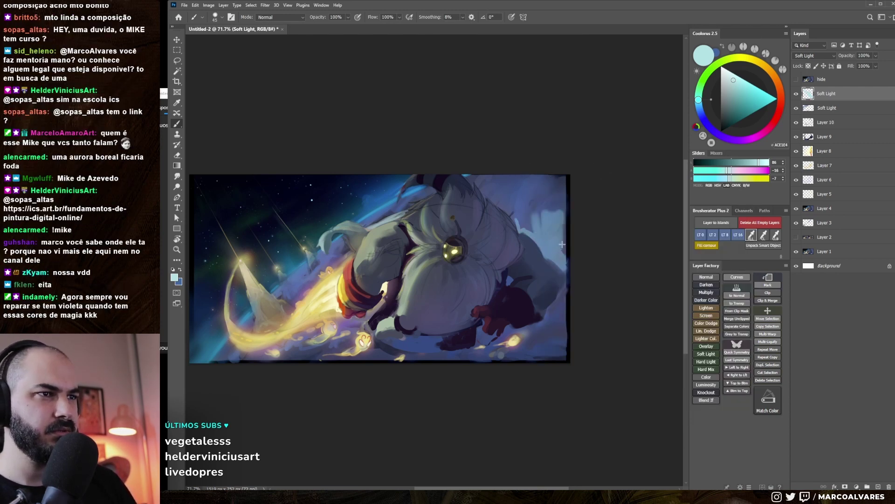
Lasso the upper right and fill it with pale light, then outline along the lower right edge
key(l)
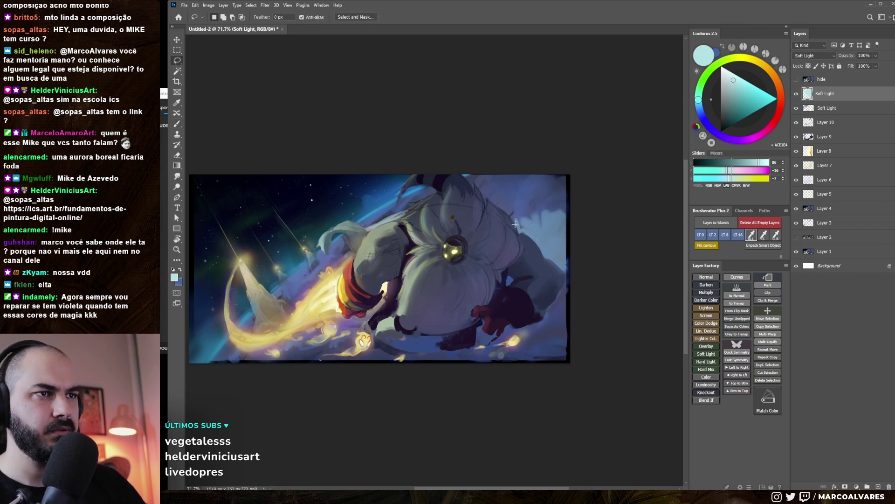
drag(492, 203, 570, 233)
key(alt+BackSpace)
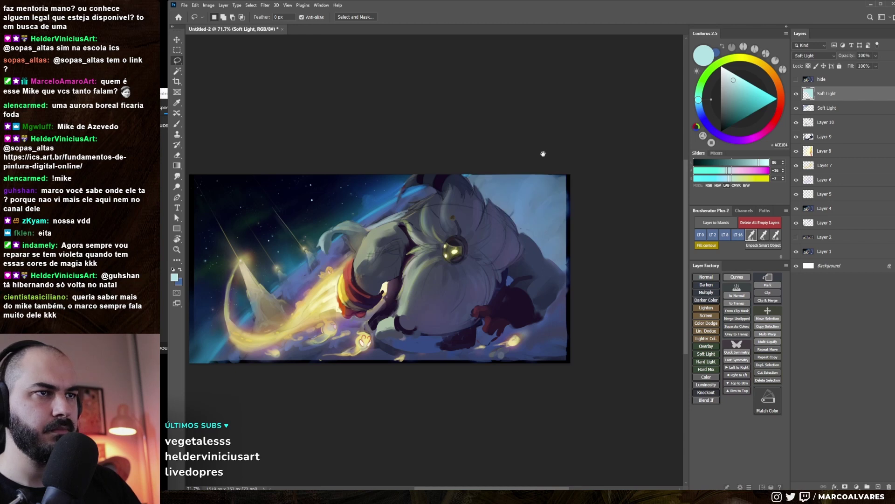
drag(542, 156, 546, 140)
key(b)
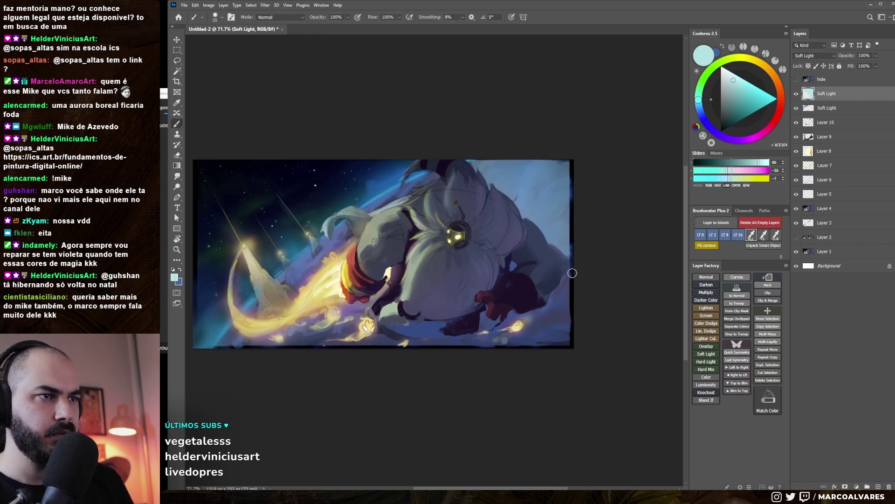
key(l)
mouse_move(547, 301)
mouse_down()
mouse_move(445, 326)
mouse_move(616, 328)
mouse_move(589, 281)
mouse_up()
With a large soft brush, glaze light cyan between the creature and the golden streak
key(r)
drag(549, 363, 552, 250)
scroll(536, 237, up, 3)
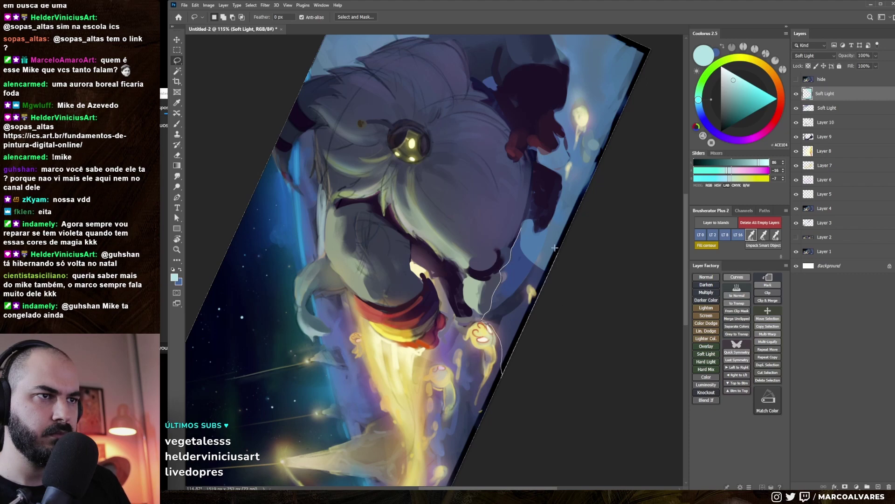
key(z)
mouse_move(513, 280)
mouse_down()
mouse_move(473, 317)
mouse_move(481, 317)
mouse_up()
key(b)
key(bracketright)
key(bracketright)
key(bracketright)
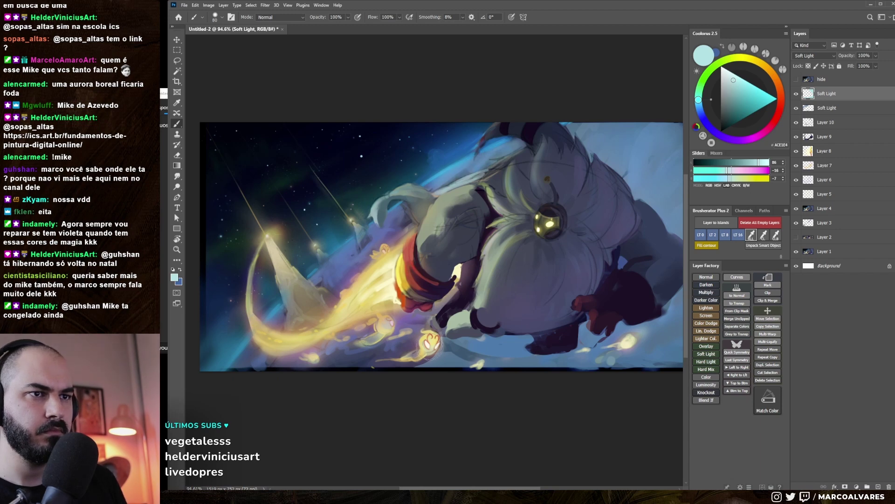
key(bracketright)
key(bracketright)
key(bracketright)
key(bracketright)
key(bracketright)
key(bracketright)
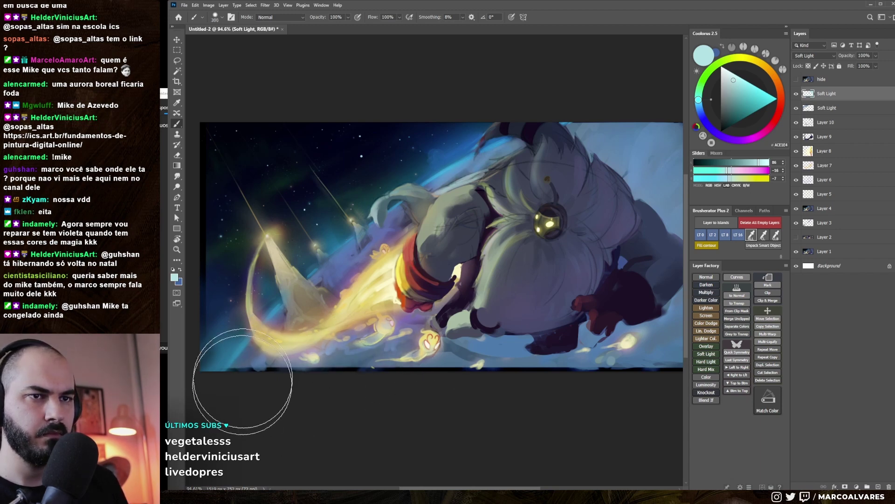
drag(243, 381, 366, 344)
key(bracketleft)
drag(366, 282, 383, 255)
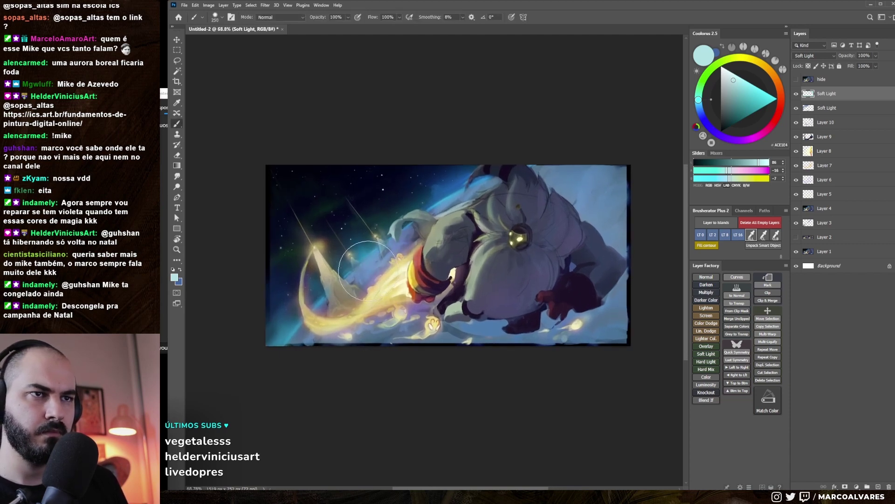
Glaze a slightly different light cyan over the streak, then reduce the layer's fill to about half
key(bracketright)
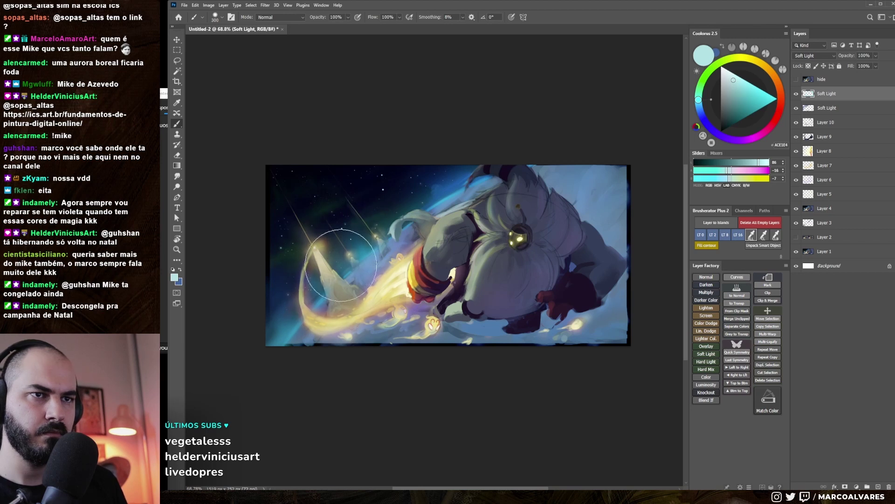
key(bracketright)
key(bracketright)
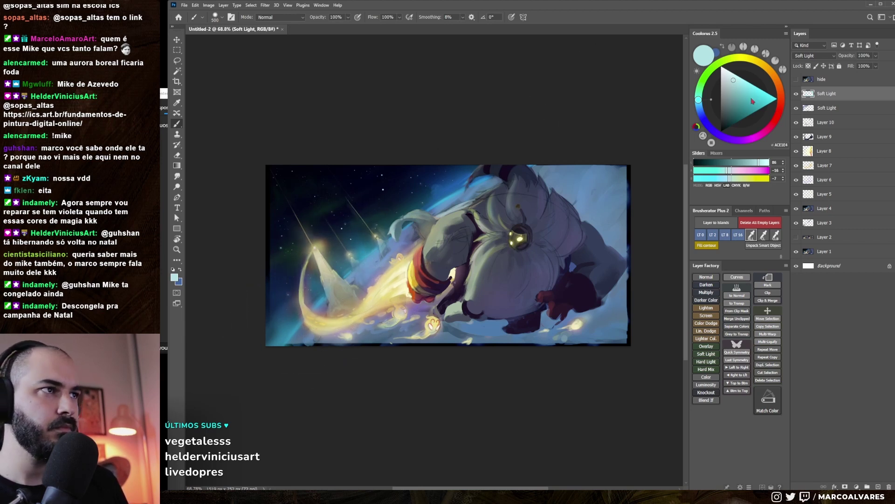
click(748, 92)
drag(320, 327, 293, 339)
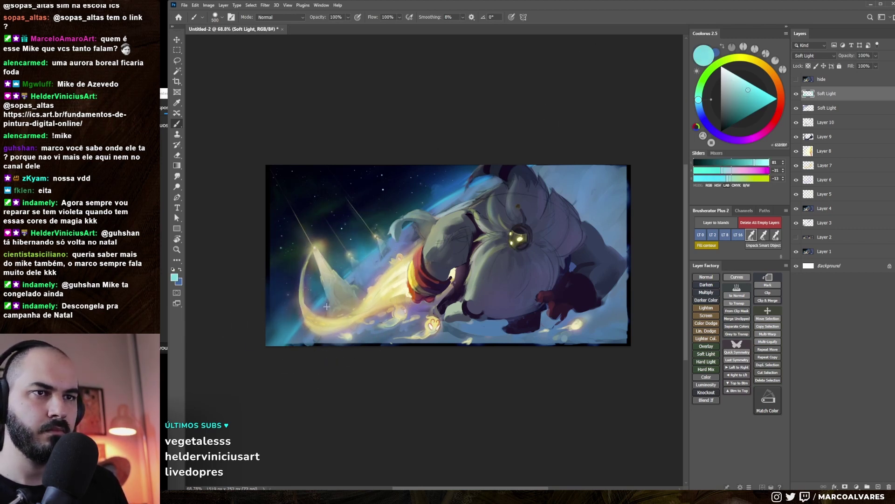
key(bracketright)
key(bracketleft)
key(bracketleft)
key(bracketleft)
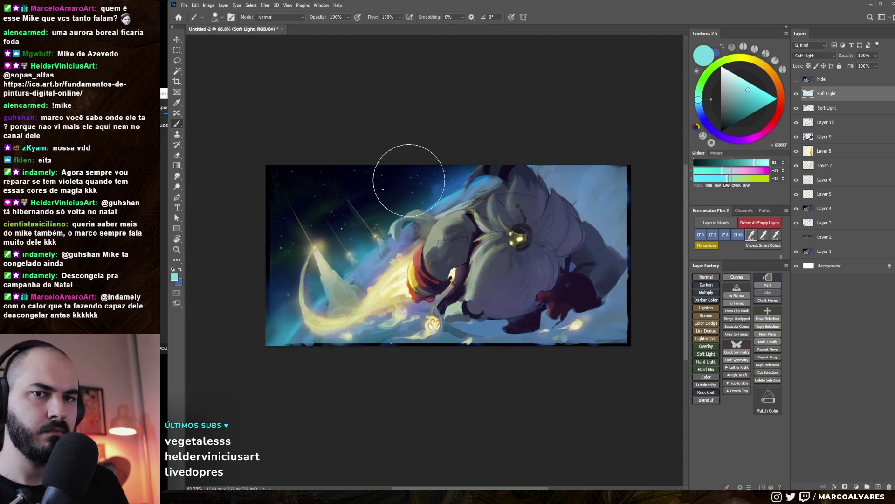
key(bracketleft)
scroll(340, 279, down, 4)
scroll(340, 279, up, 4)
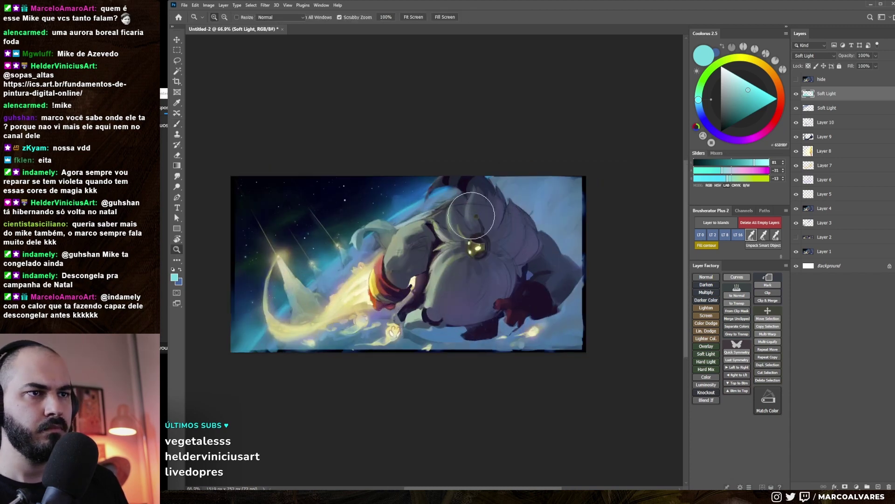
drag(855, 67, 846, 67)
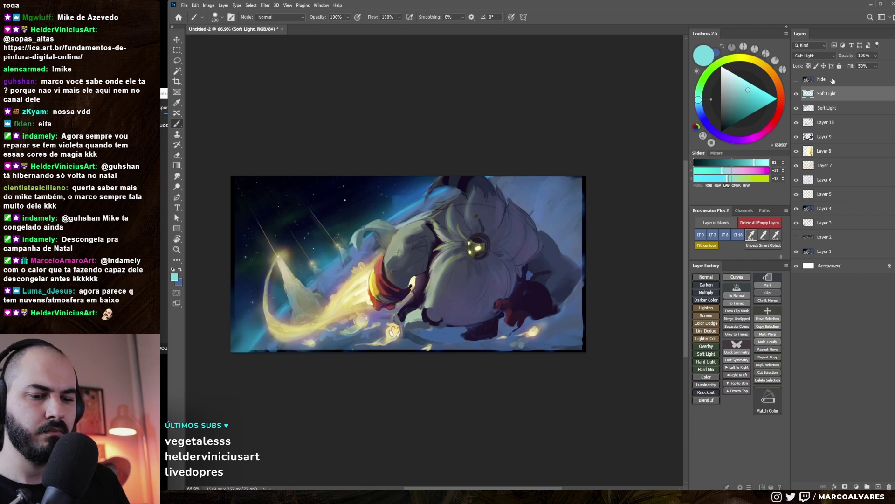
Check values in grayscale with the Soft Light glaze toggled, cut its fill to 32%, and restore full colour
key(ctrl+super+c)
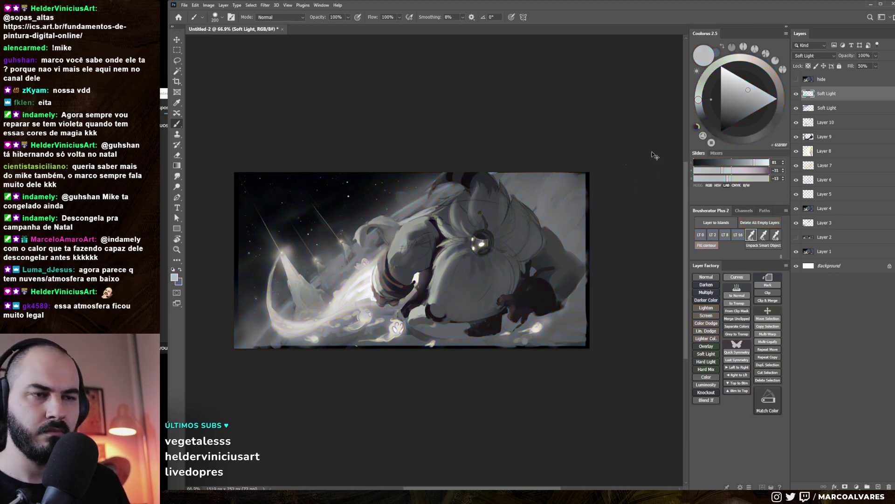
click(797, 94)
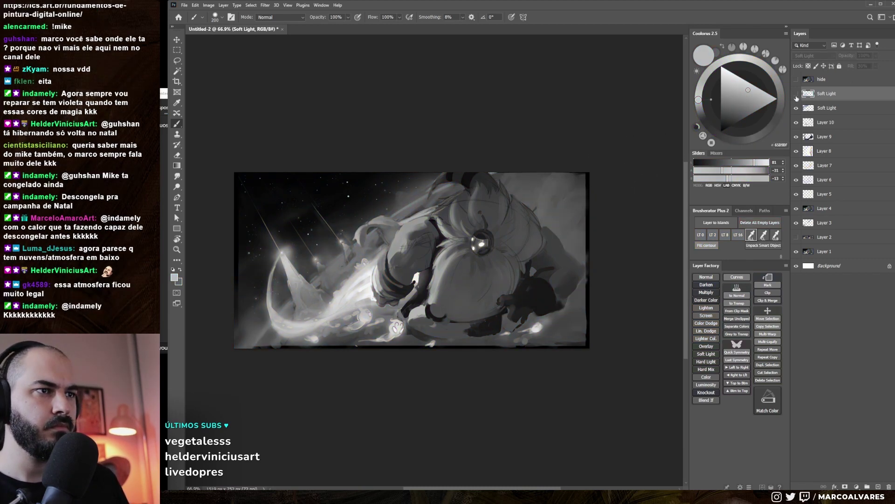
click(796, 94)
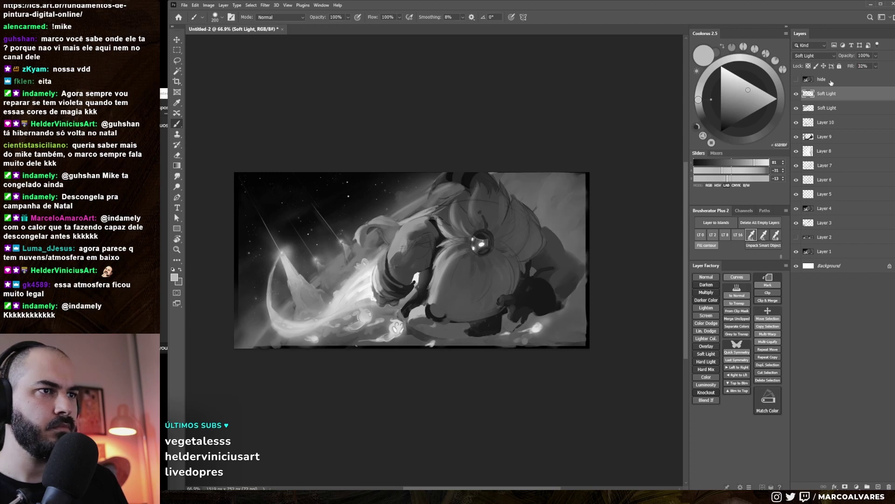
click(797, 94)
key(ctrl+super+c)
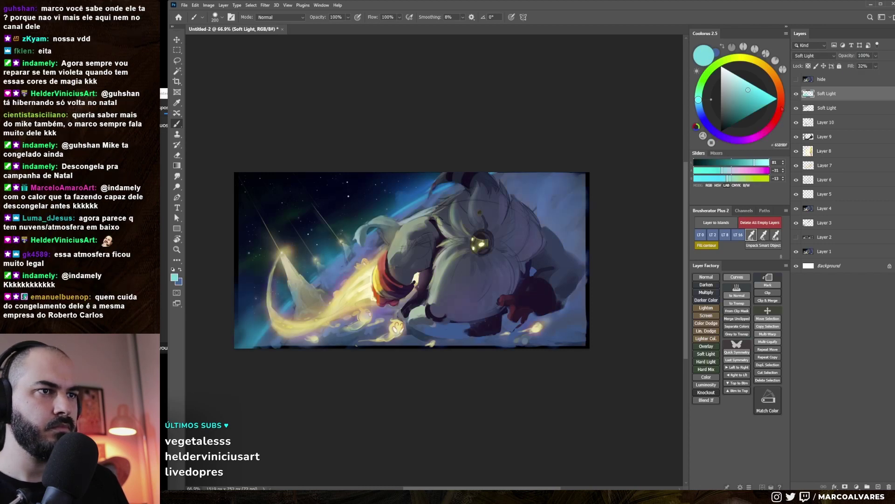
scroll(532, 291, down, 5)
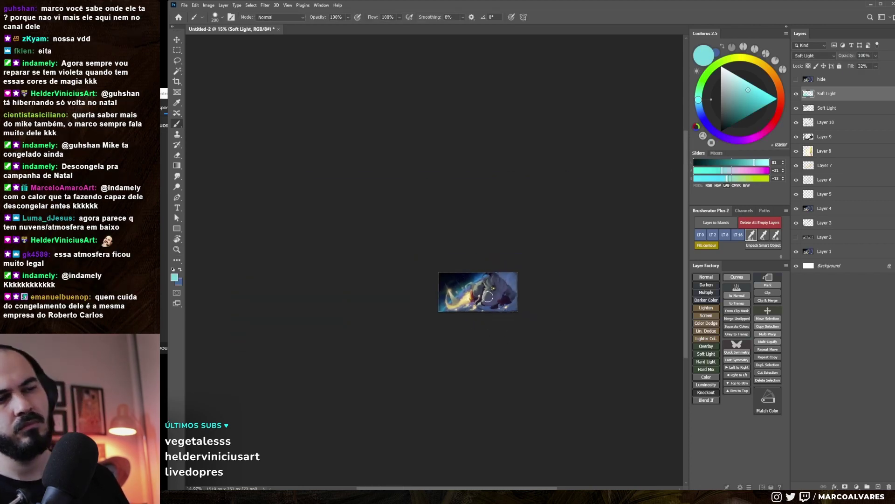
scroll(556, 266, up, 4)
key(ctrl+z)
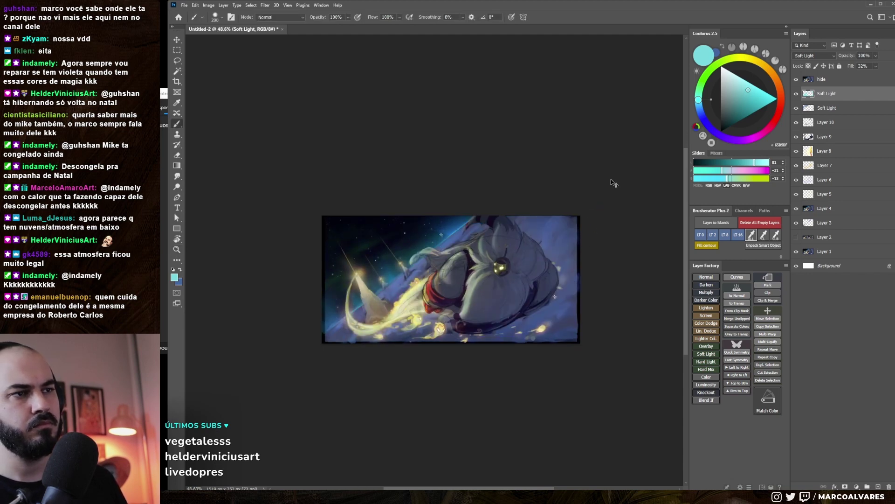
key(ctrl+z)
key(ctrl+shift+z)
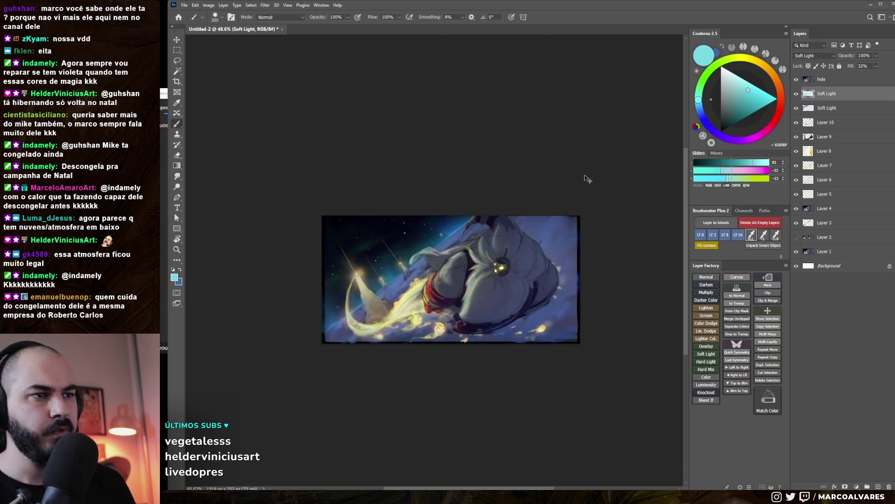
key(ctrl+z)
key(ctrl+shift+z)
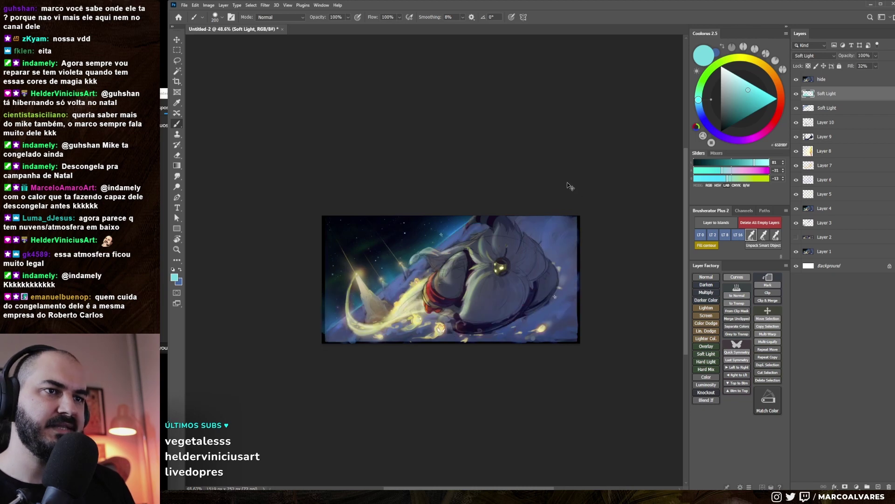
key(ctrl+z)
key(z)
drag(519, 266, 538, 300)
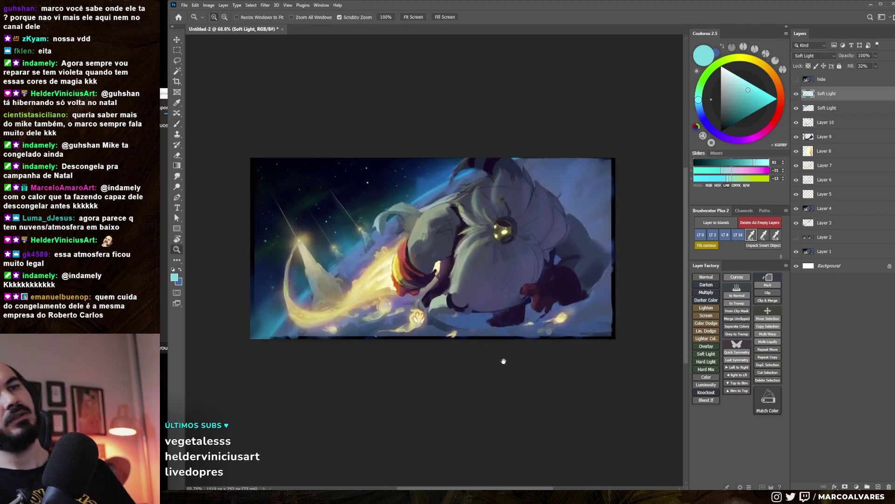
key(ctrl+shift+z)
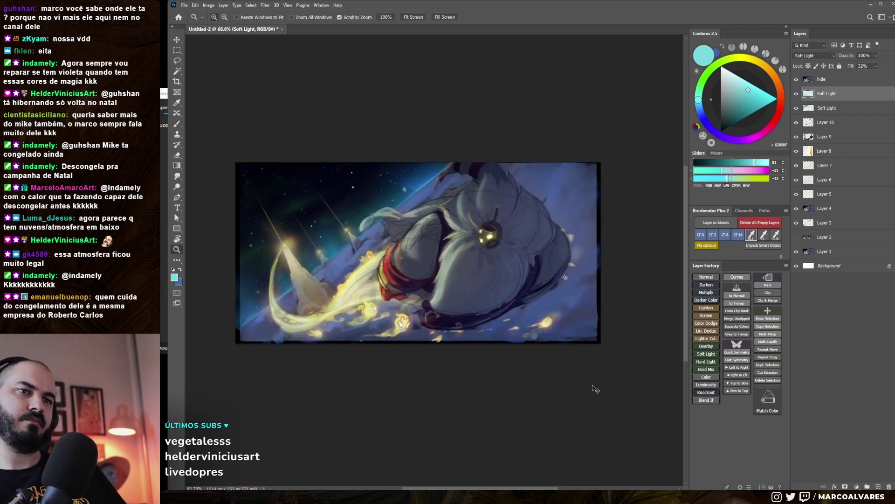
key(ctrl+z)
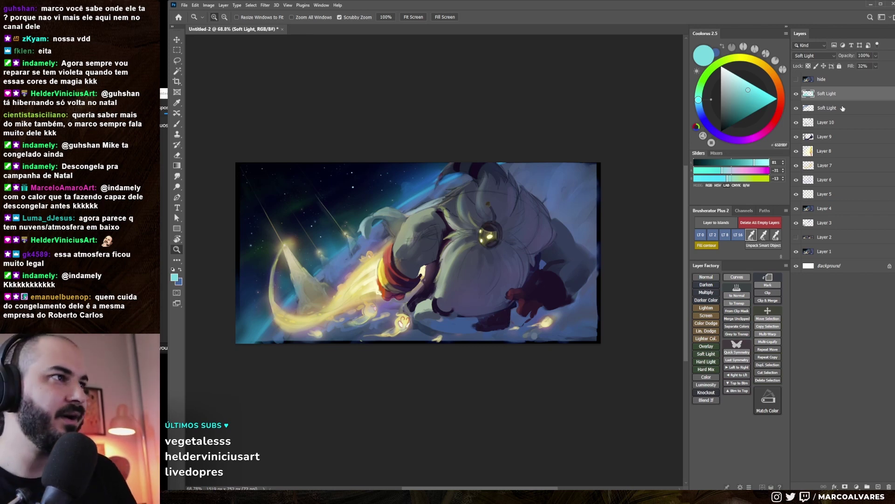
click(796, 93)
click(796, 79)
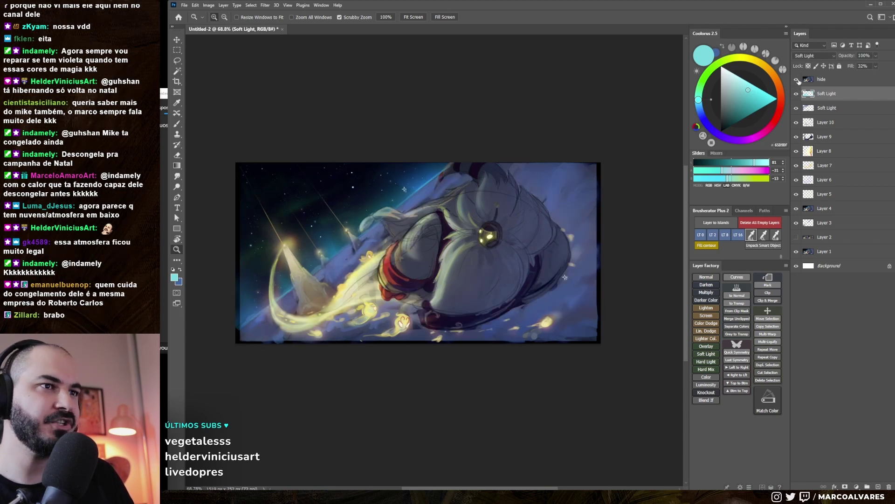
click(796, 80)
click(797, 80)
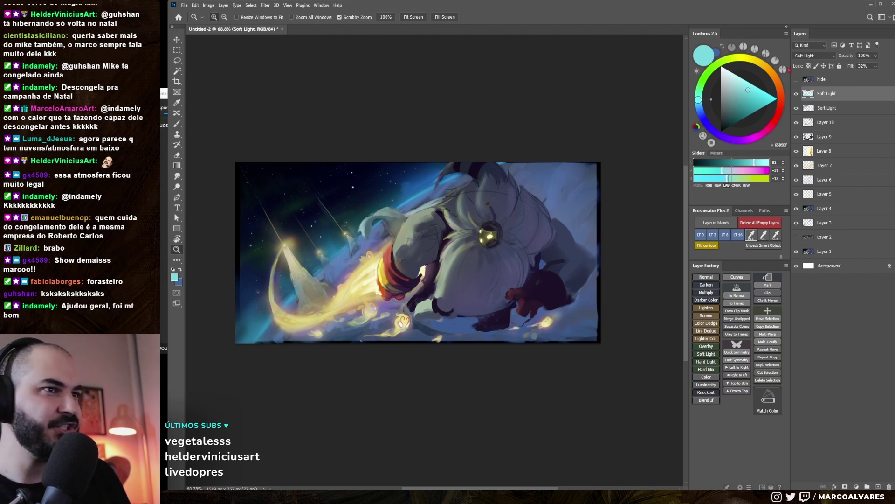
click(797, 81)
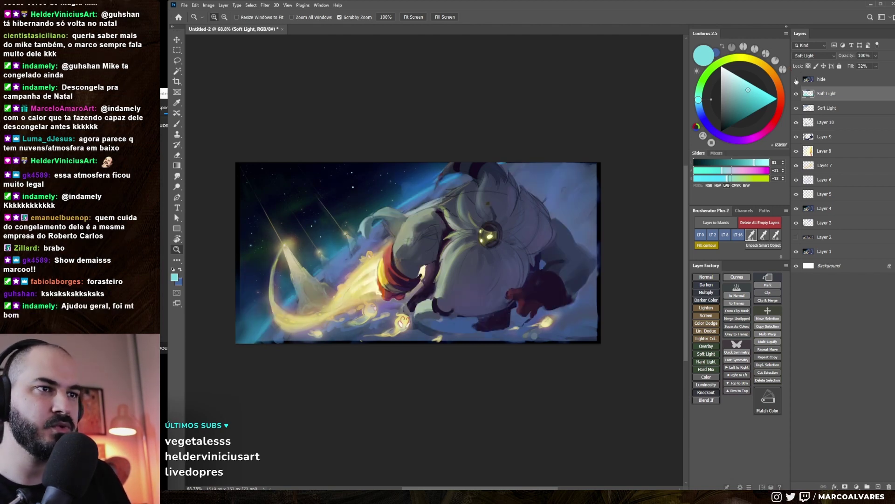